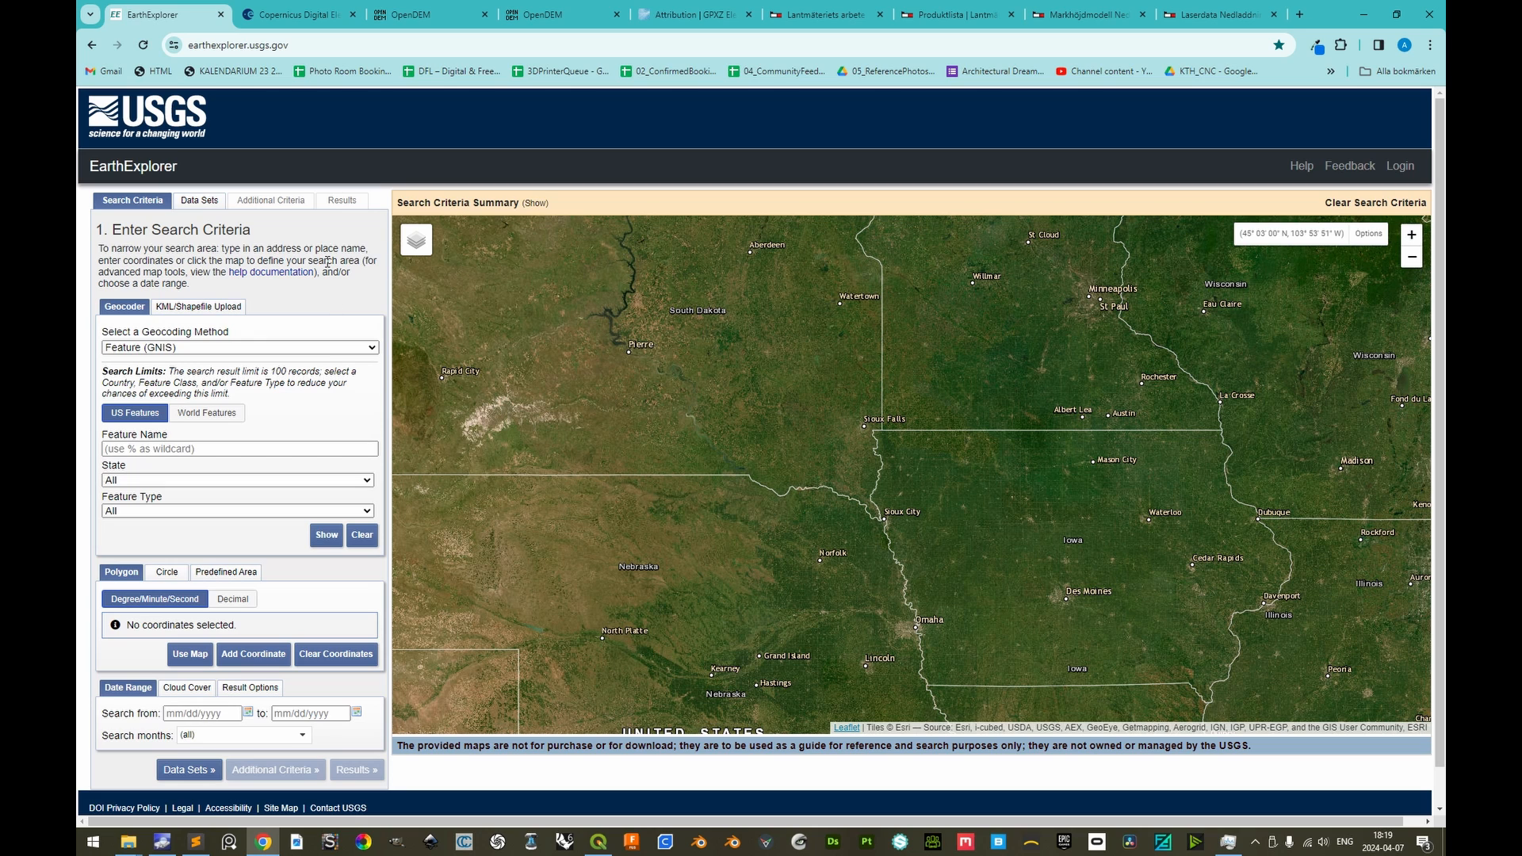
Review the Copernicus DEM page's European and GLO-30/GLO-90 worldwide coverage, plus the OpenDEM Europe download map
left_click(287, 8)
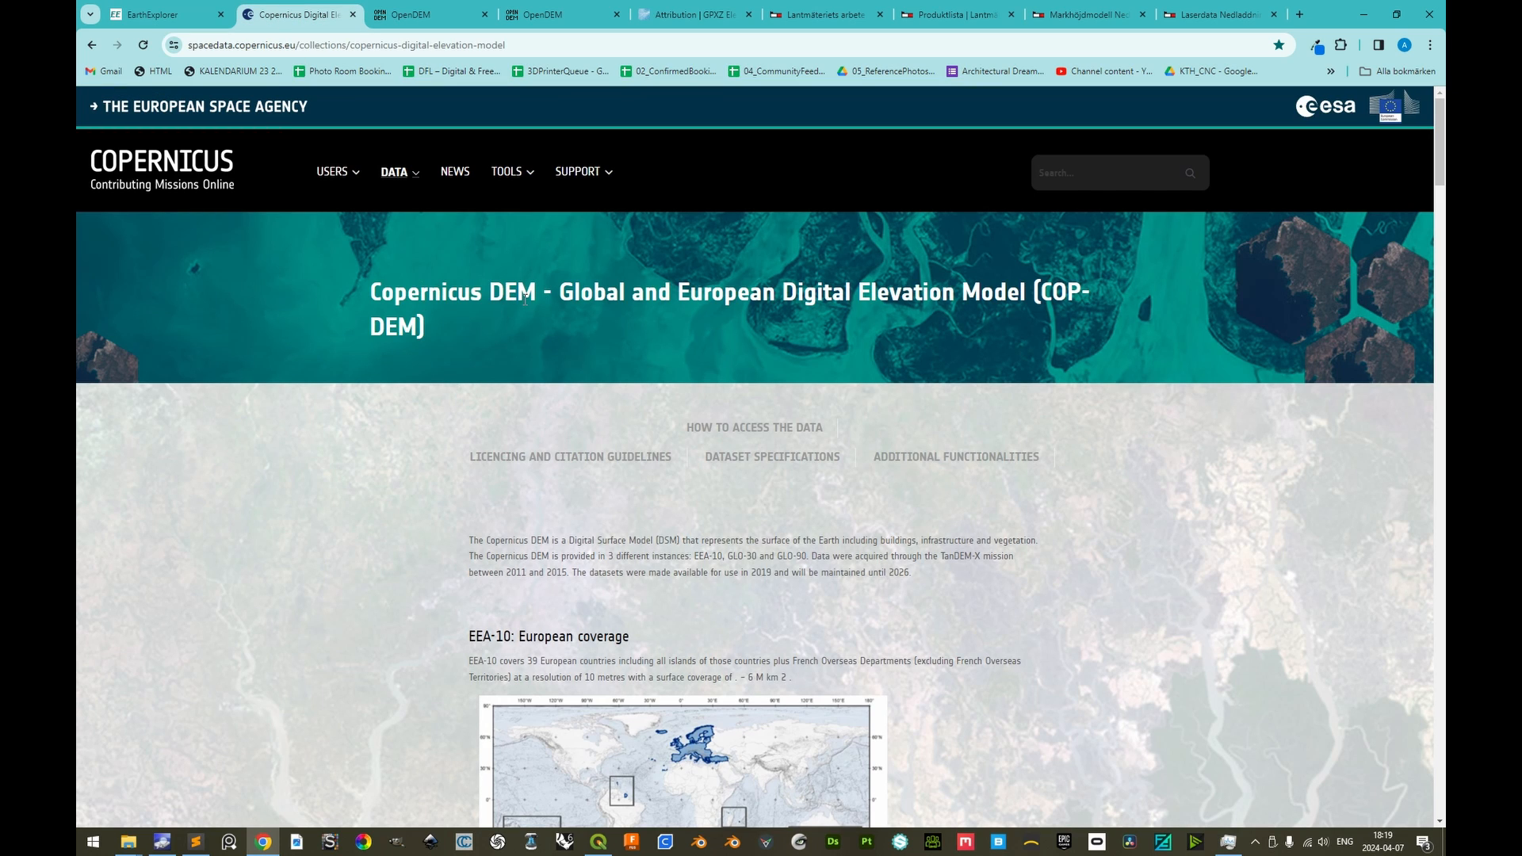
scroll(431, 580, "down", 4)
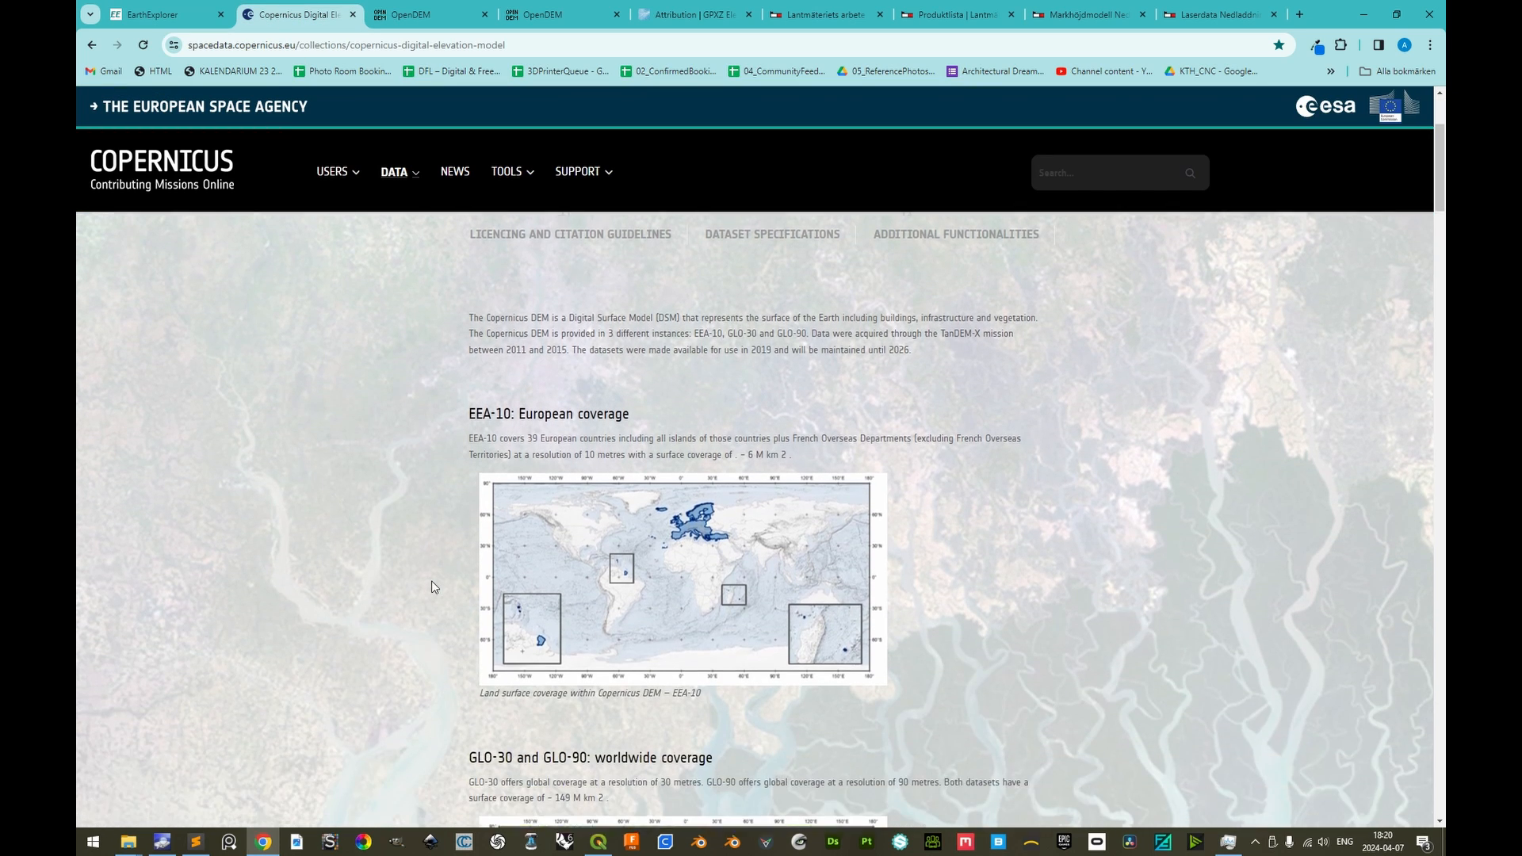
double_click(503, 279)
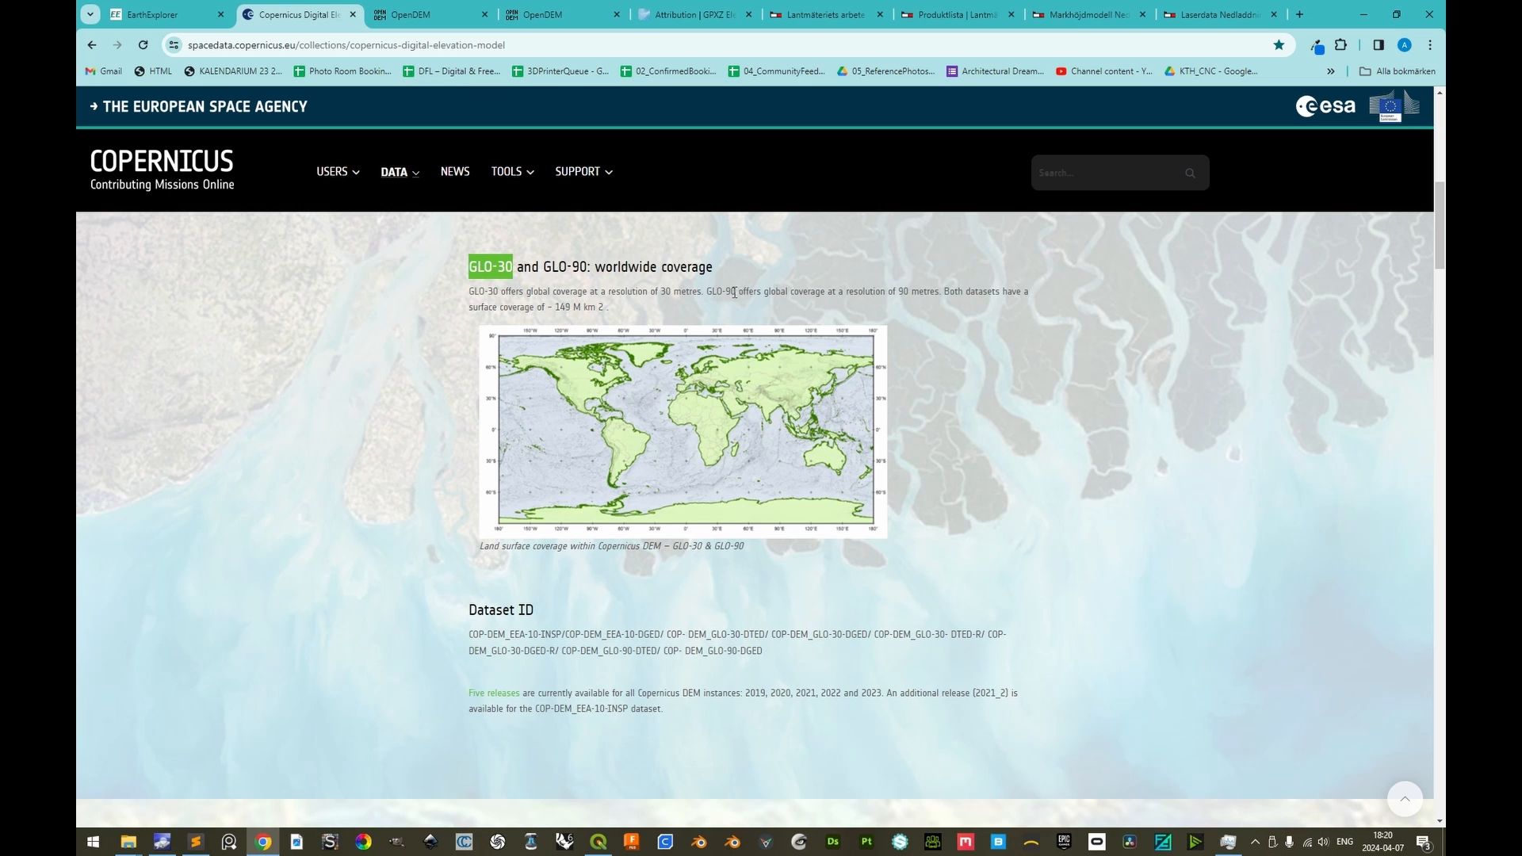
left_click(193, 11)
left_click(420, 15)
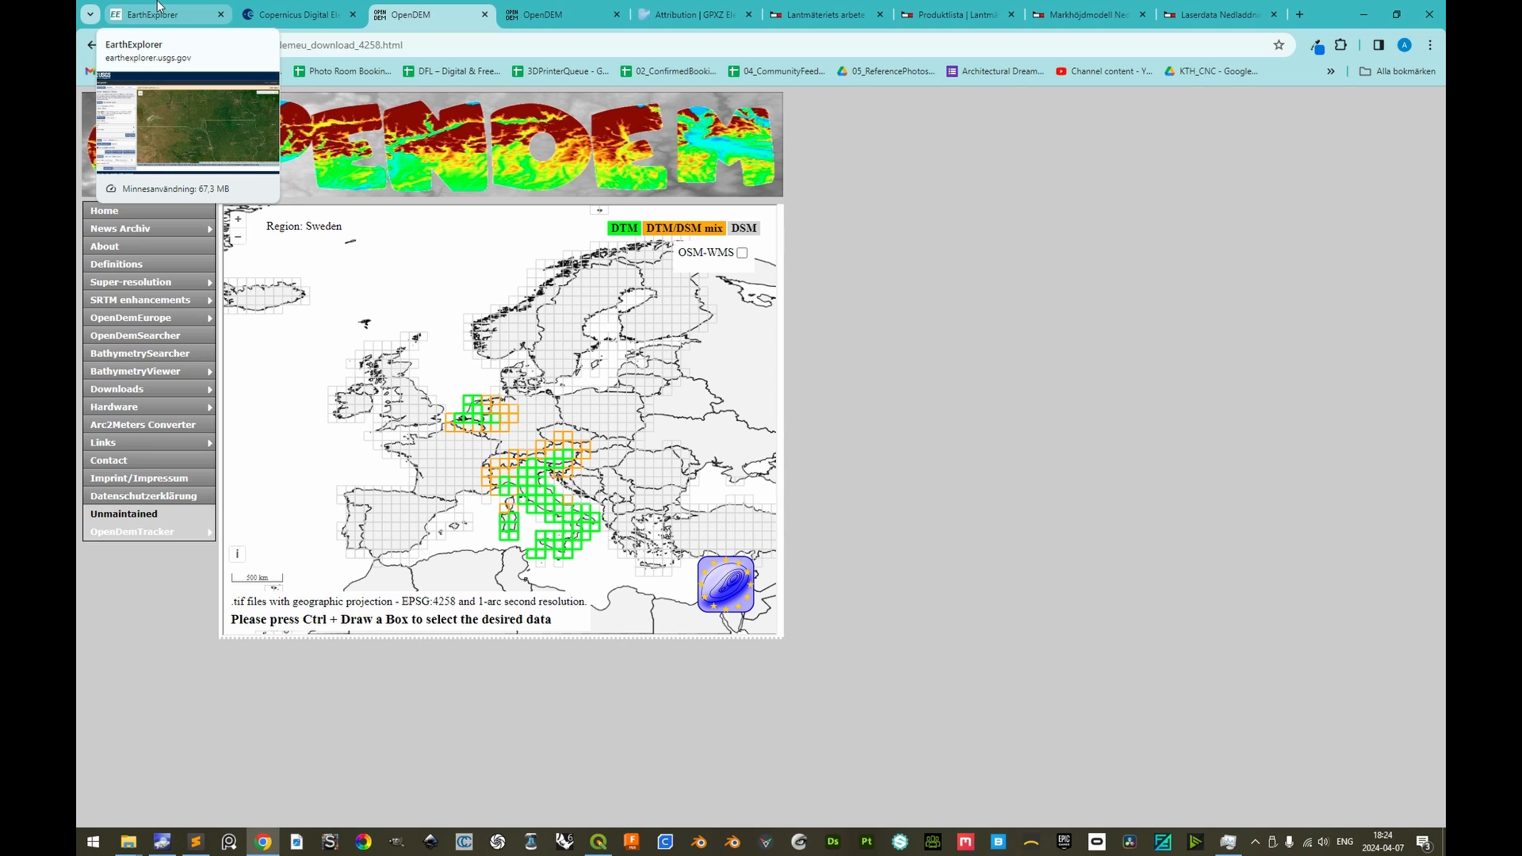
Return to EarthExplorer, open new account registration from its login, and enter the account username
left_click(158, 14)
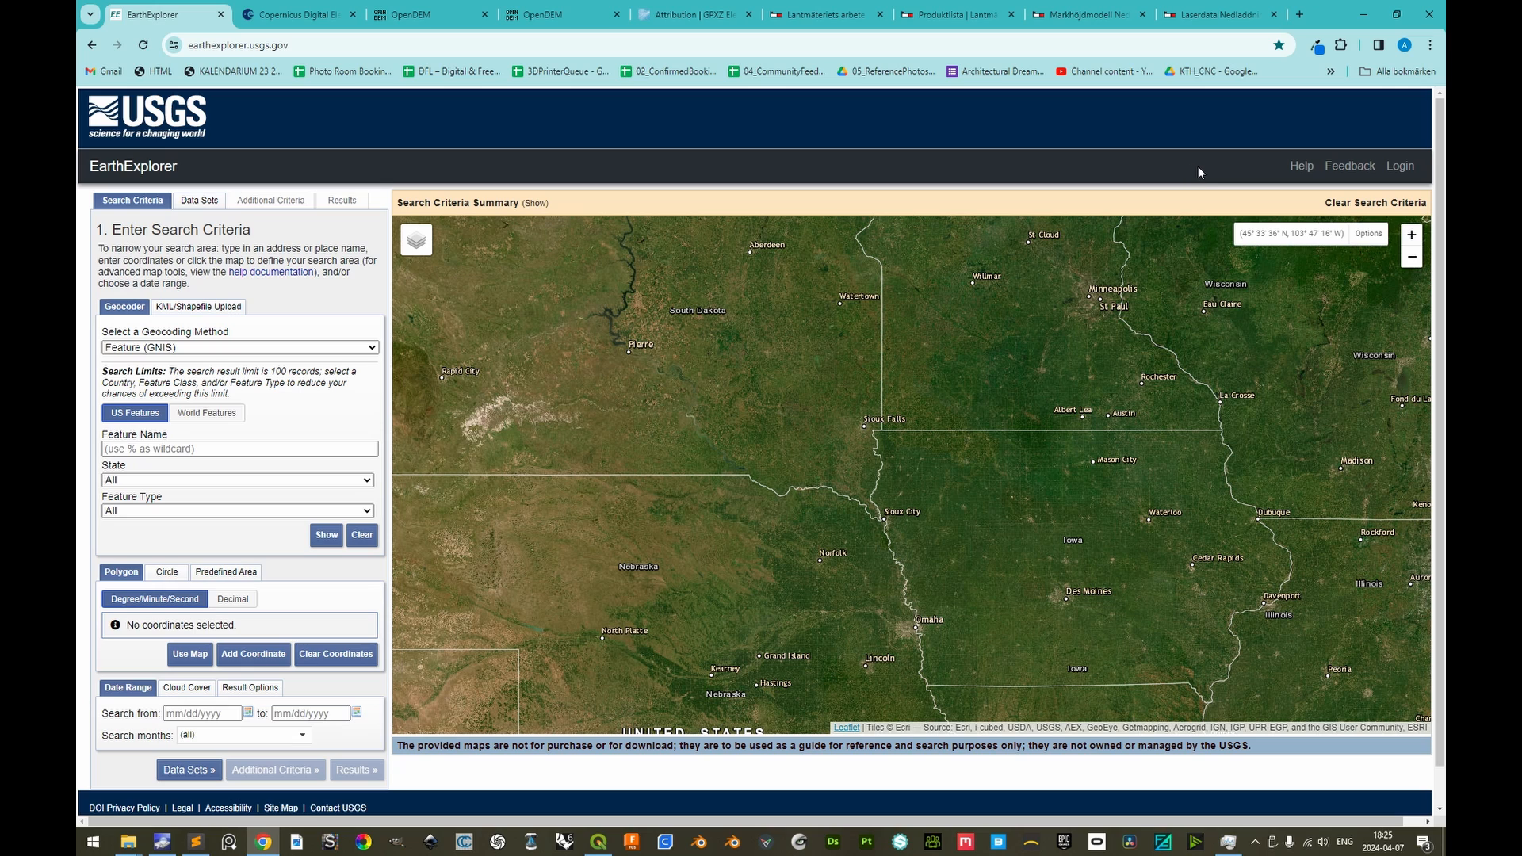
left_click(1400, 165)
left_click(789, 684)
left_click(592, 338)
type("SanningArkitekter")
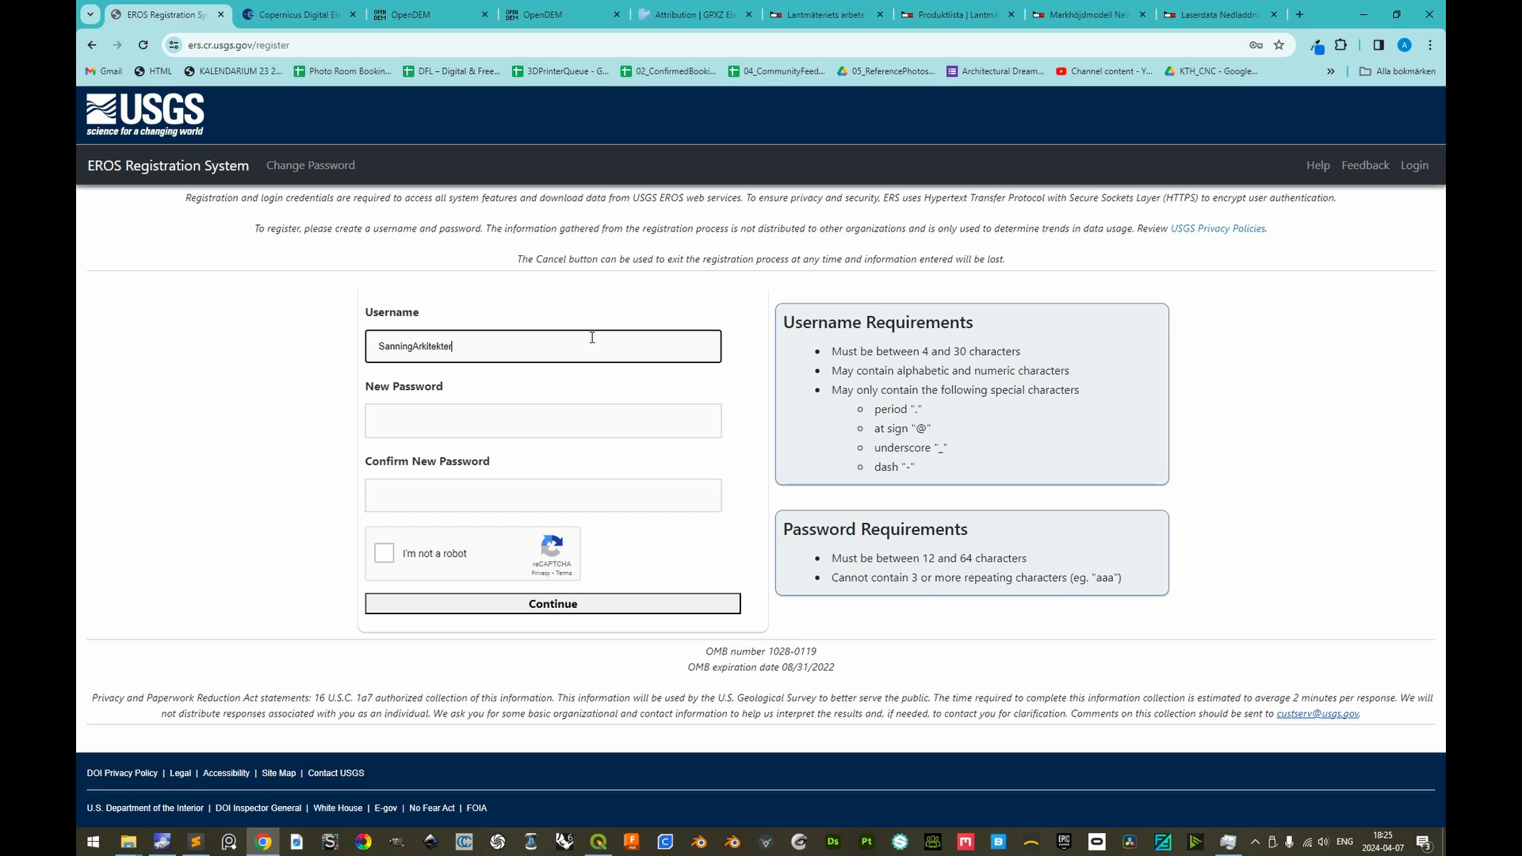
Set the work sector to Private Business, answer No to working for a U.S. Federal Agency, and mark End user
left_click(473, 433)
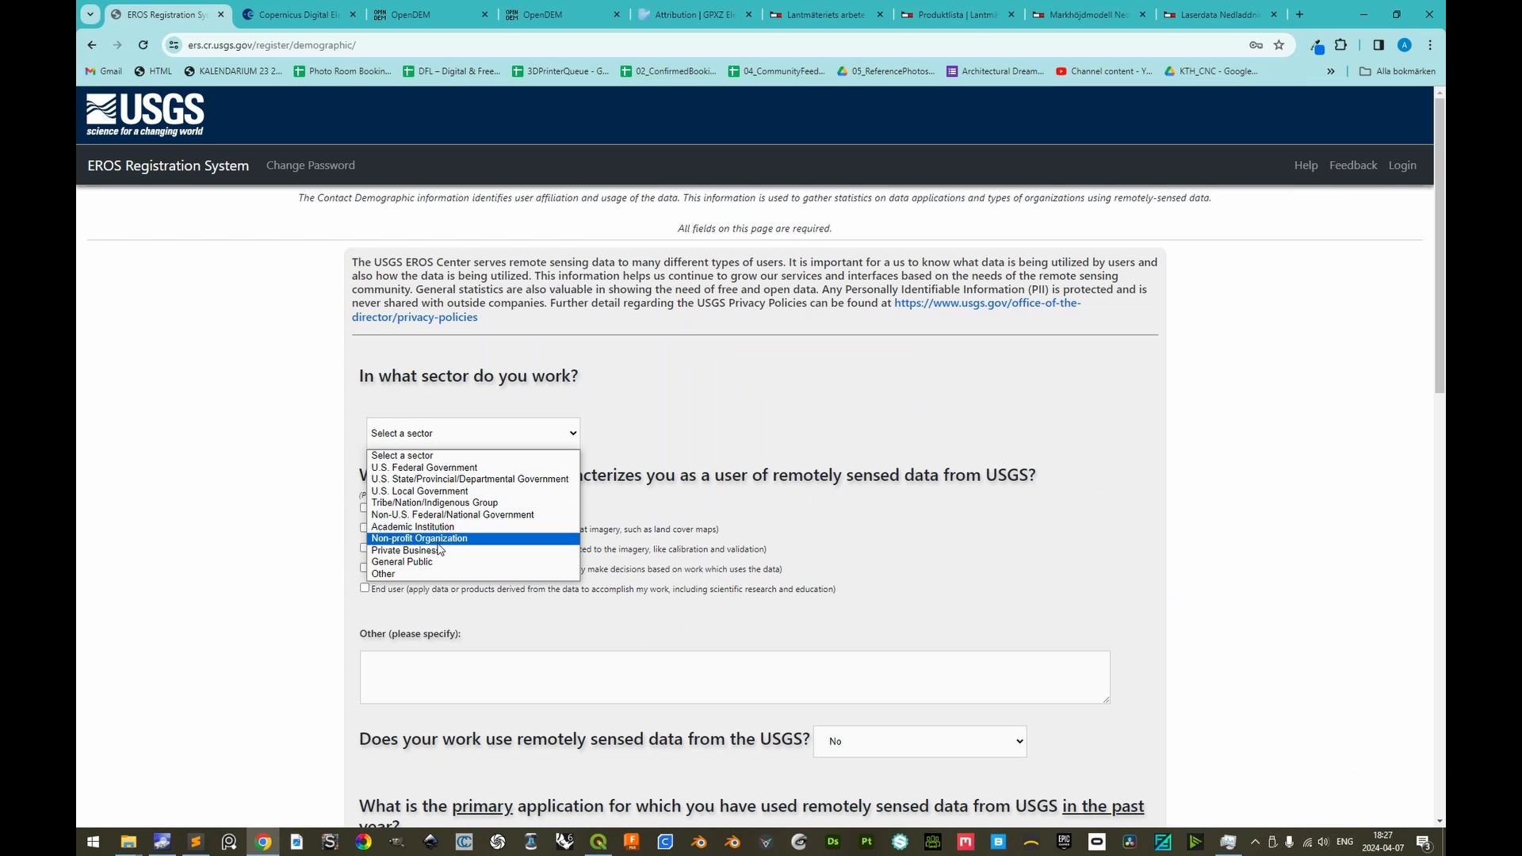
left_click(441, 549)
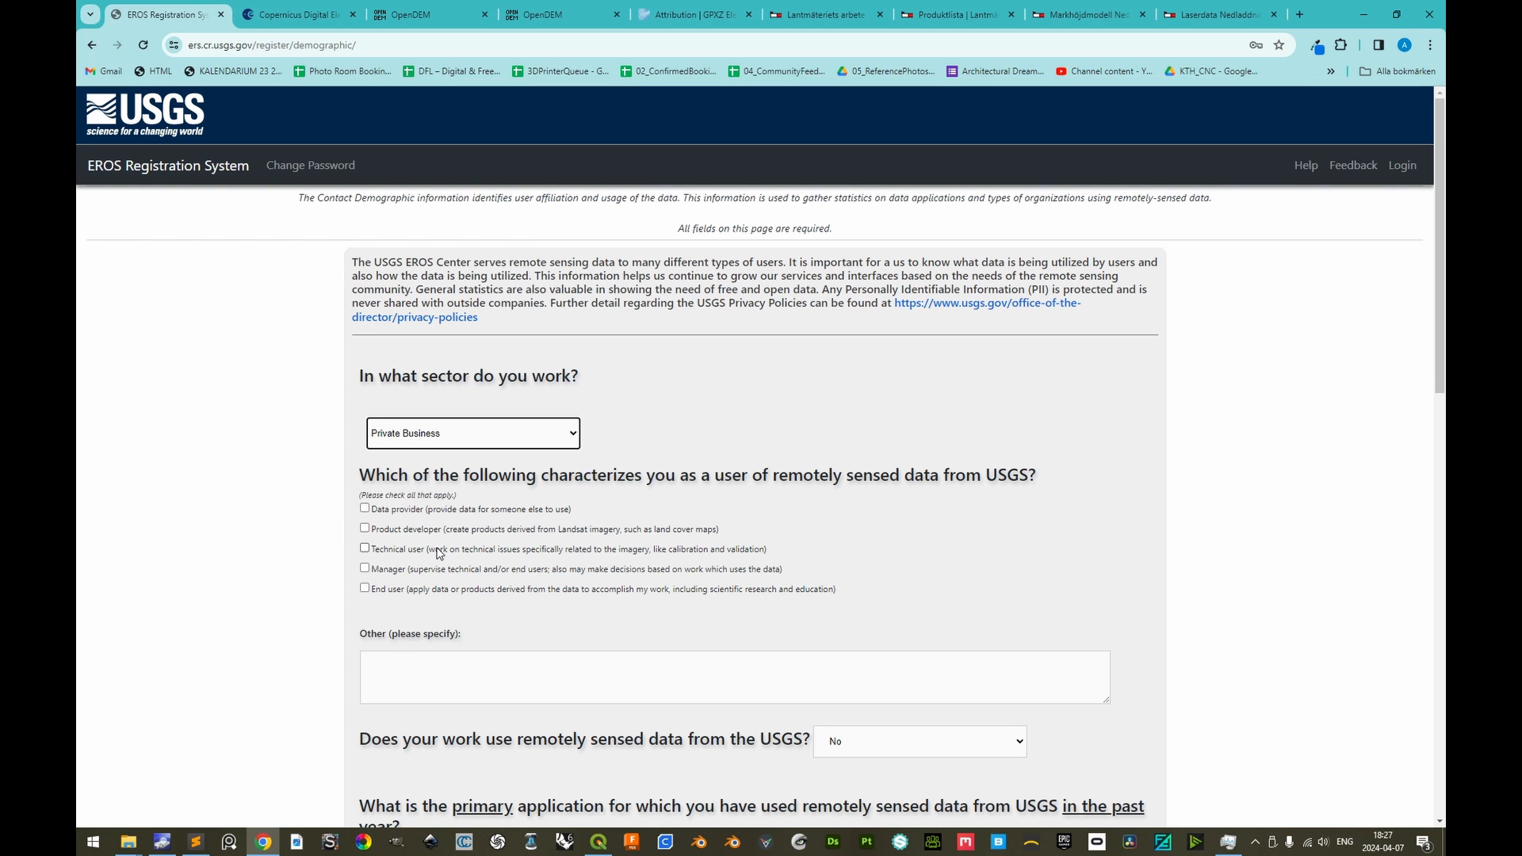
left_click(695, 432)
left_click(364, 587)
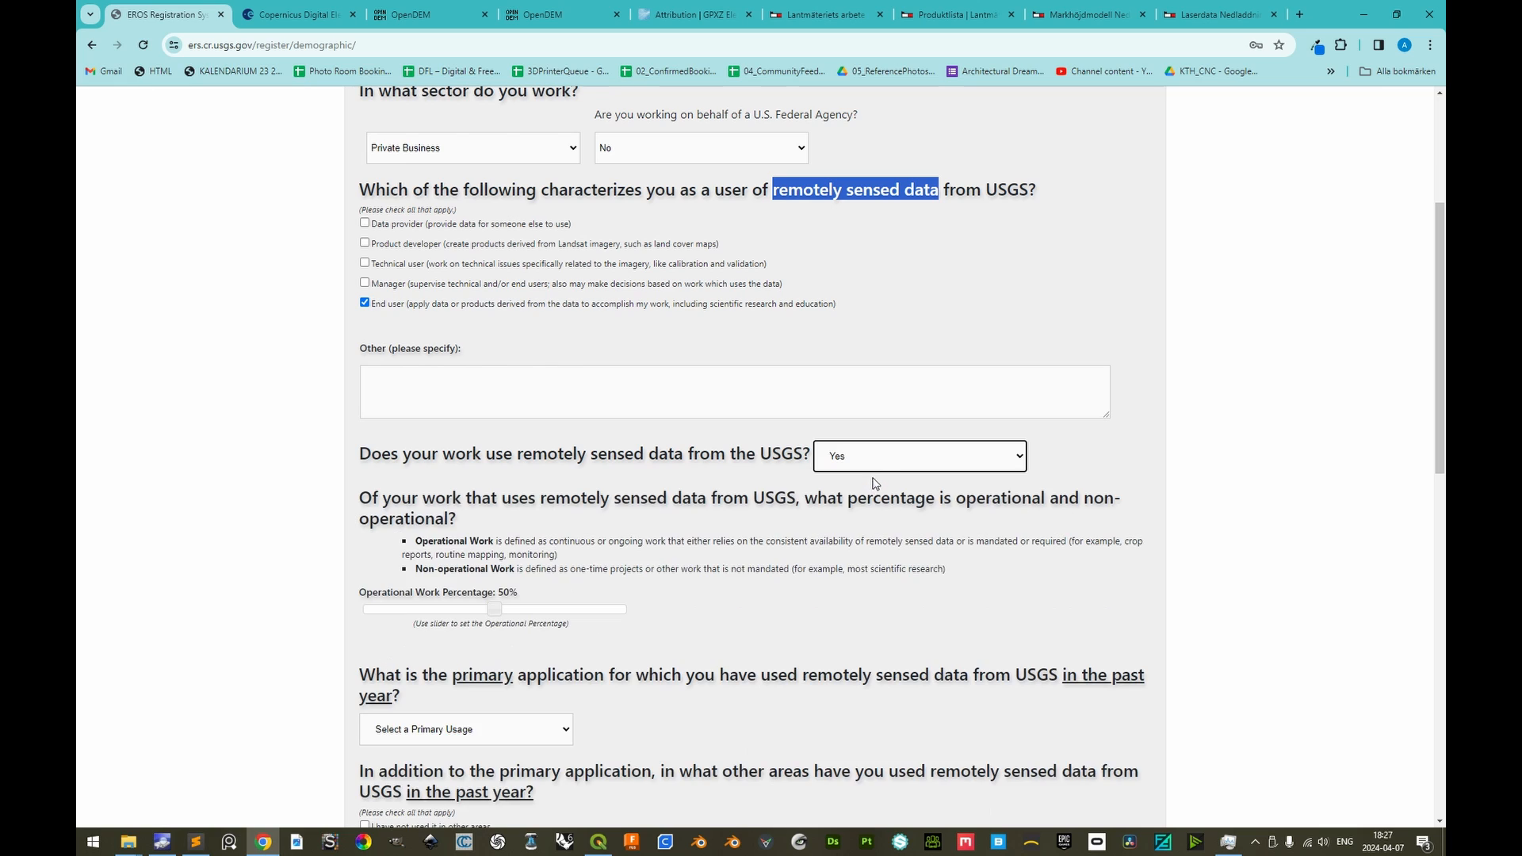
Set the operational work percentage to 0% and choose Engineering/construction/surveying as the primary application of USGS data
scroll(511, 551, "down", 1)
left_click_drag(492, 536, 329, 546)
scroll(357, 603, "down", 3)
left_click(468, 372)
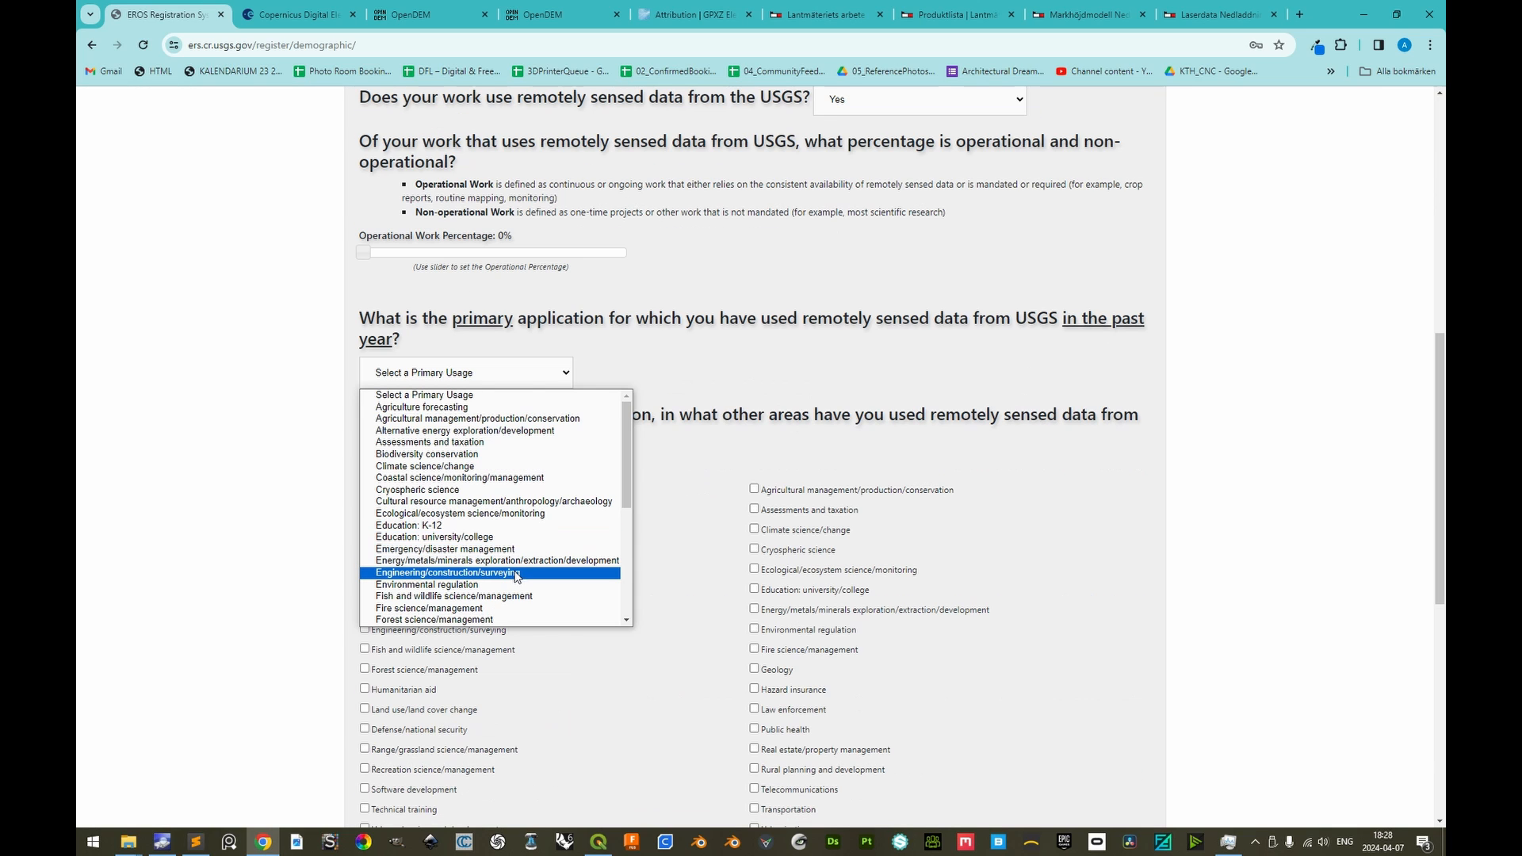
left_click(516, 574)
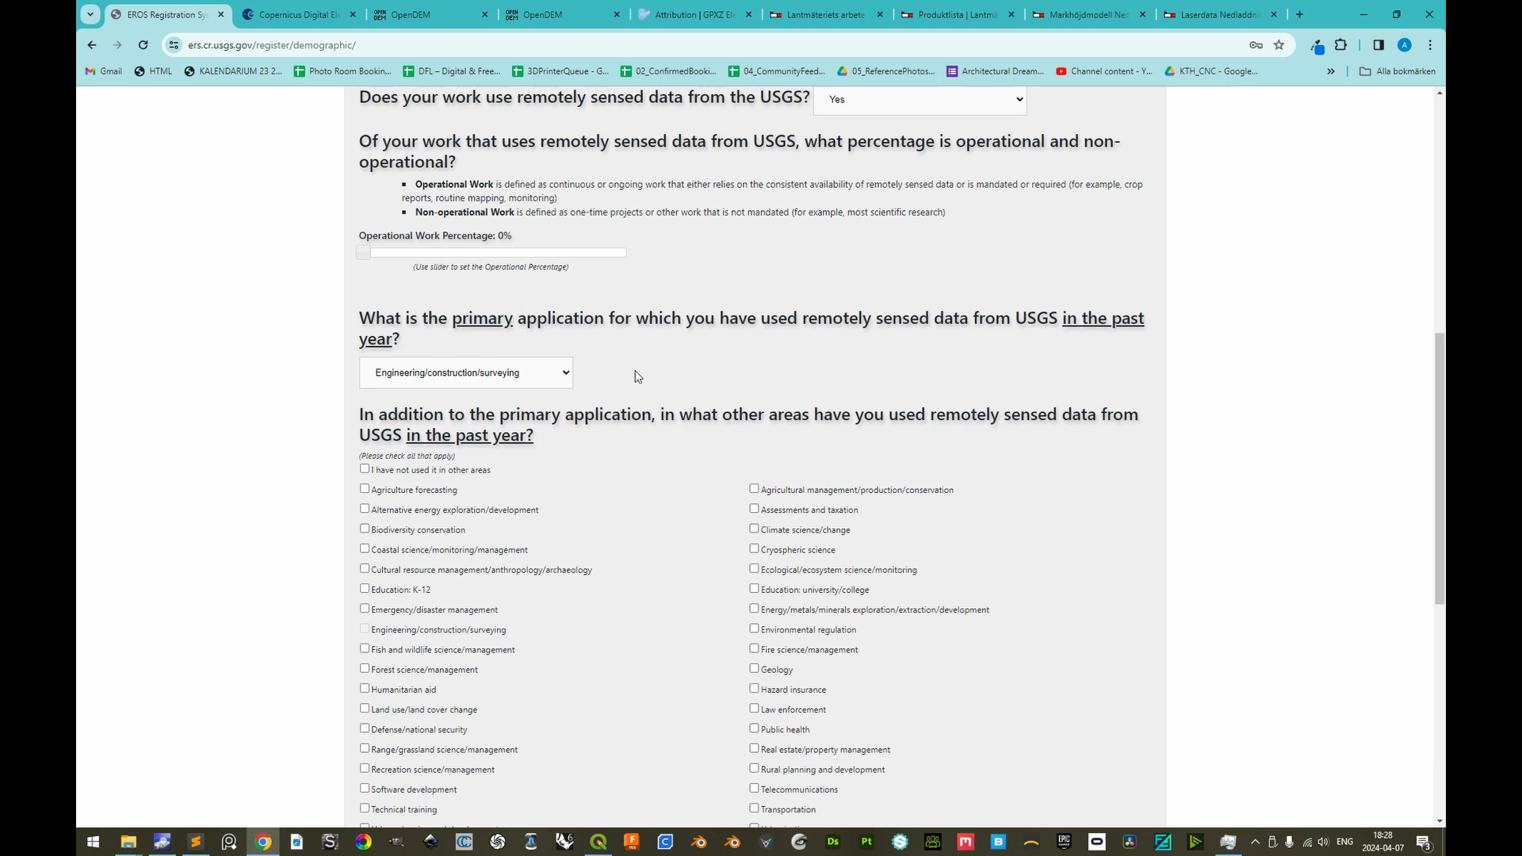
Mark Recreation science/management and Technical training among the other areas where USGS data was used
scroll(634, 555, "down", 3)
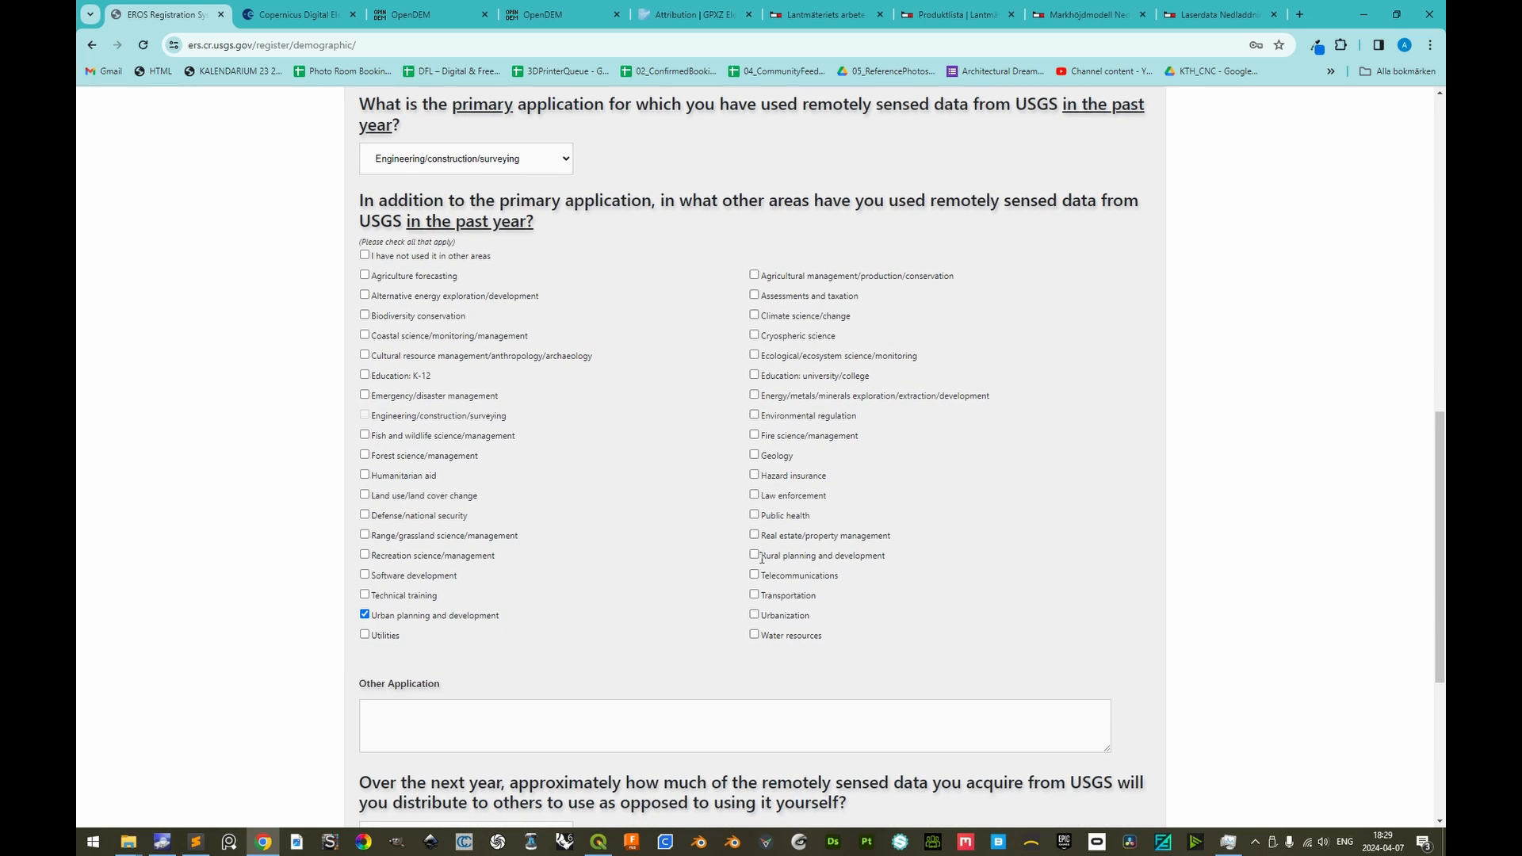
left_click(365, 555)
left_click(365, 594)
Set data distribution to Most of the data and access importance to Very Important, and continue to the contact information
scroll(355, 672, "down", 5)
left_click(563, 476)
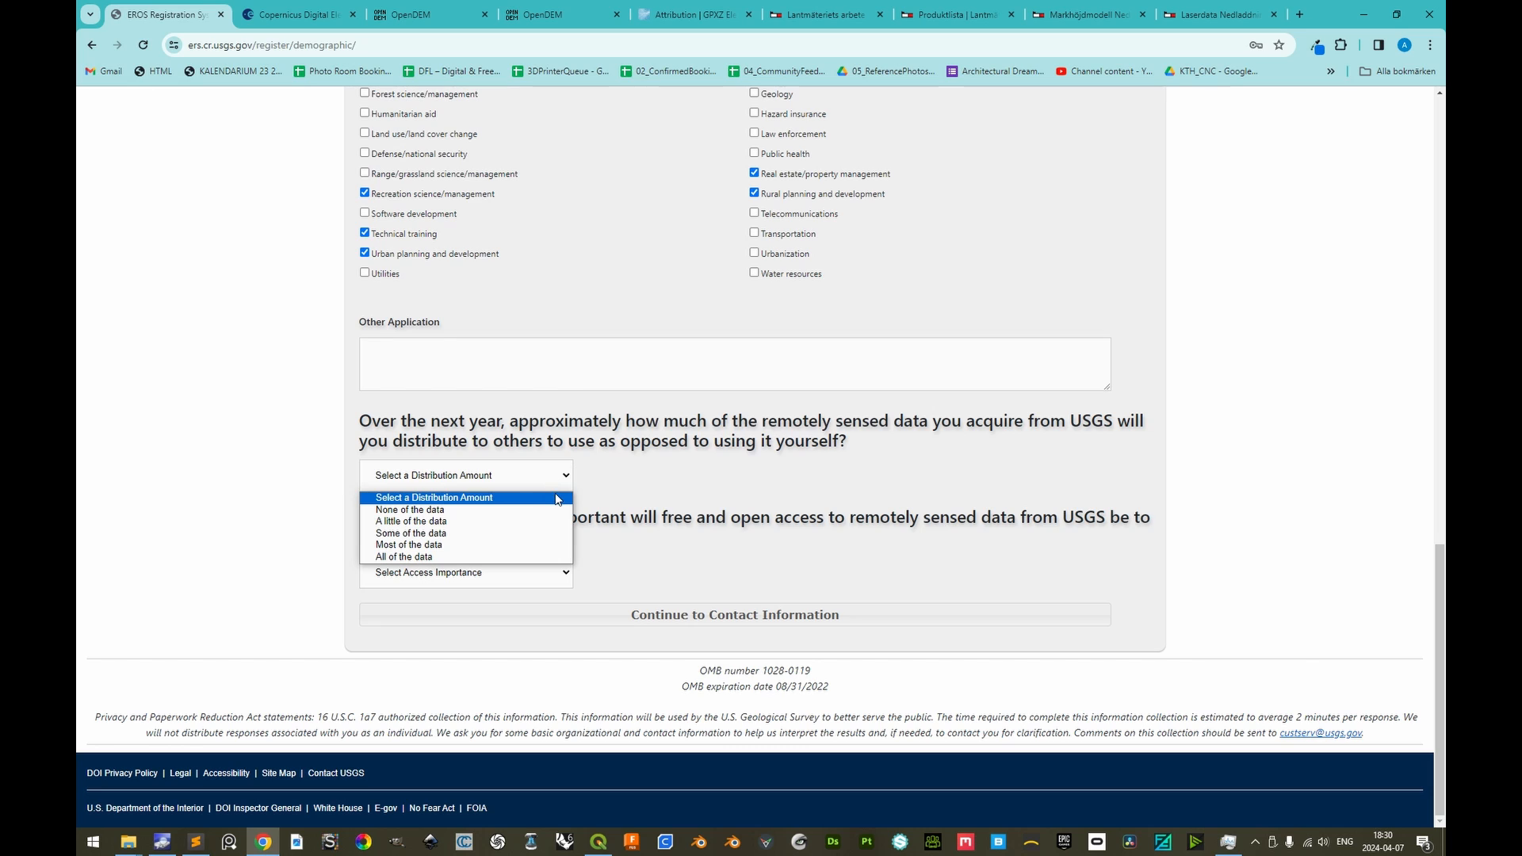
left_click(446, 547)
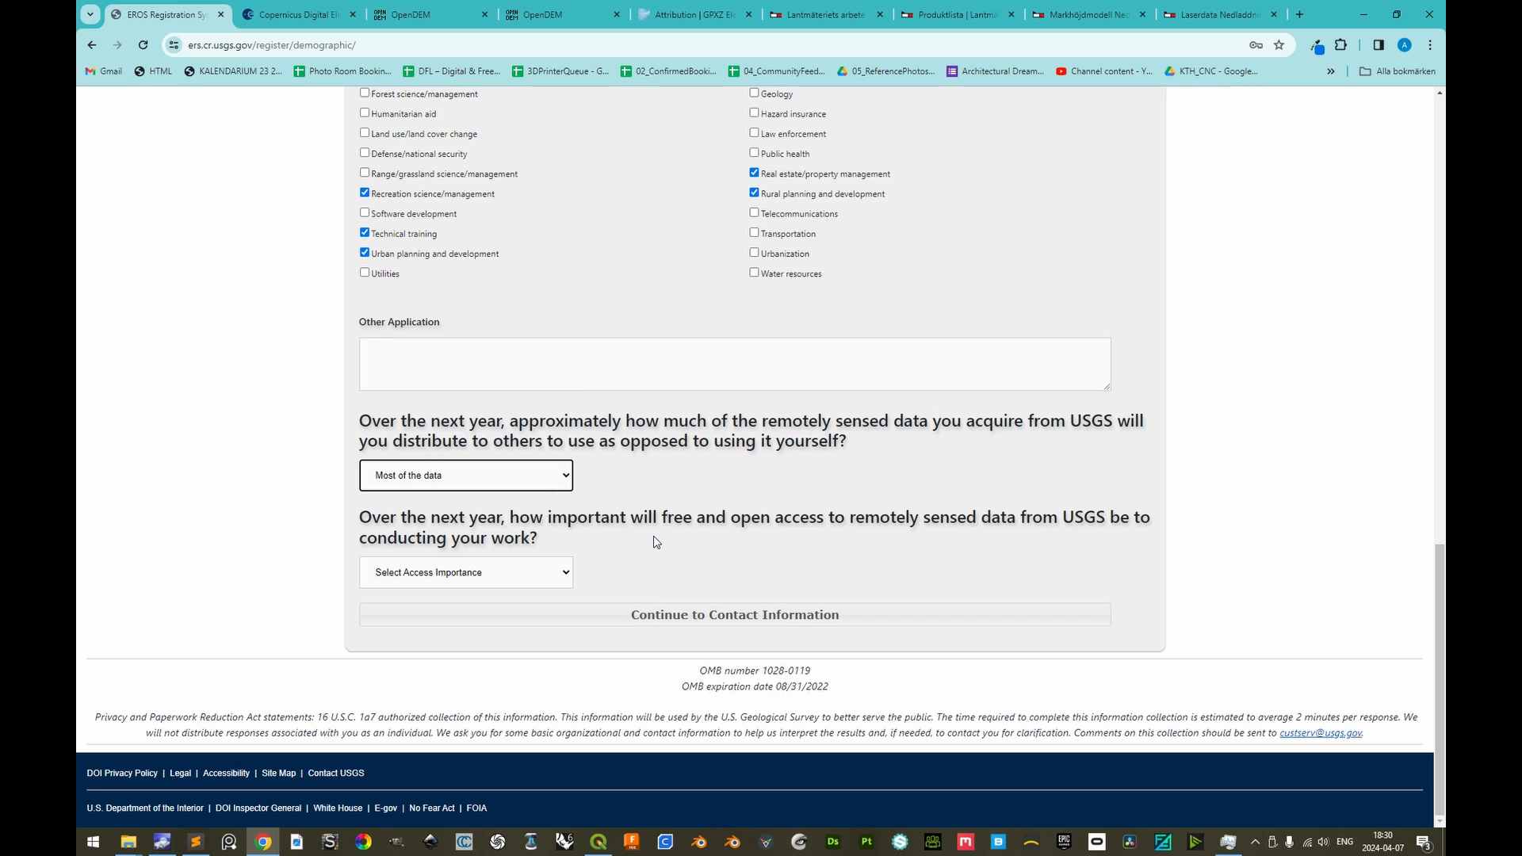
left_click(552, 582)
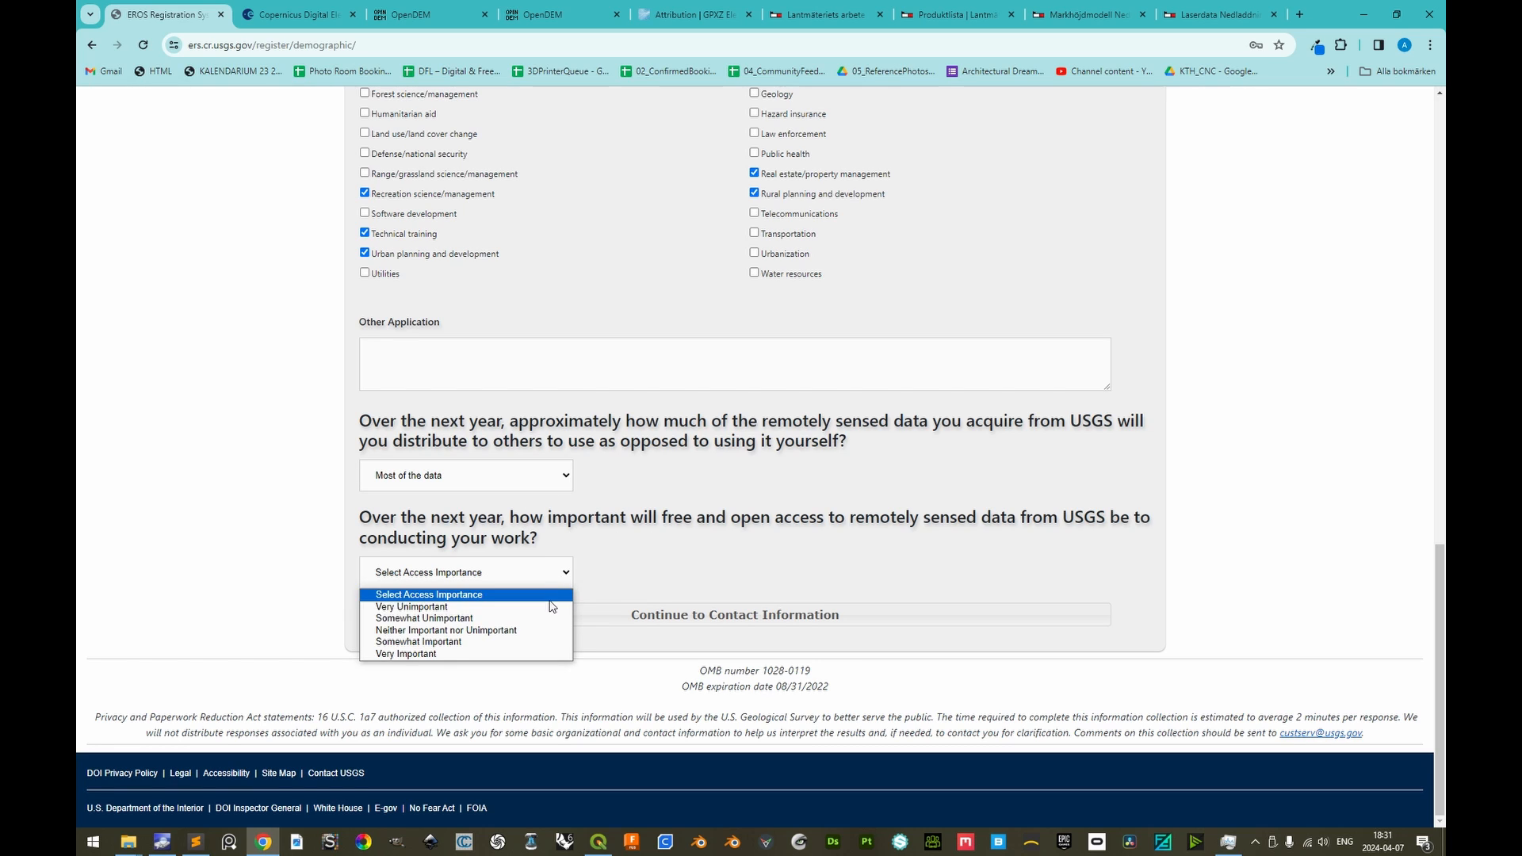
left_click(457, 655)
left_click(736, 617)
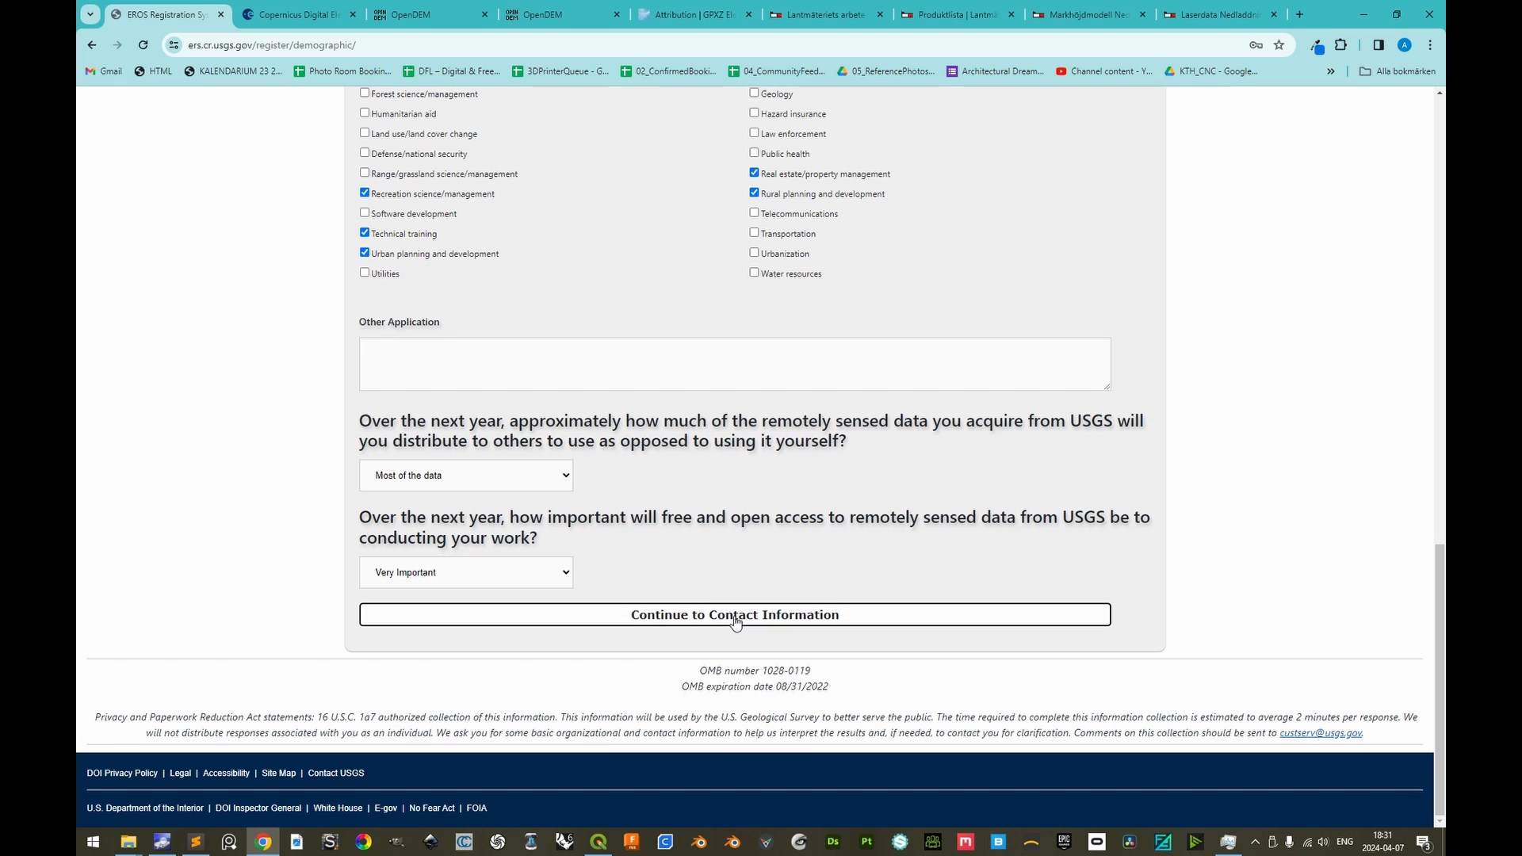
Save the contact information and submit the account registration
scroll(597, 662, "down", 5)
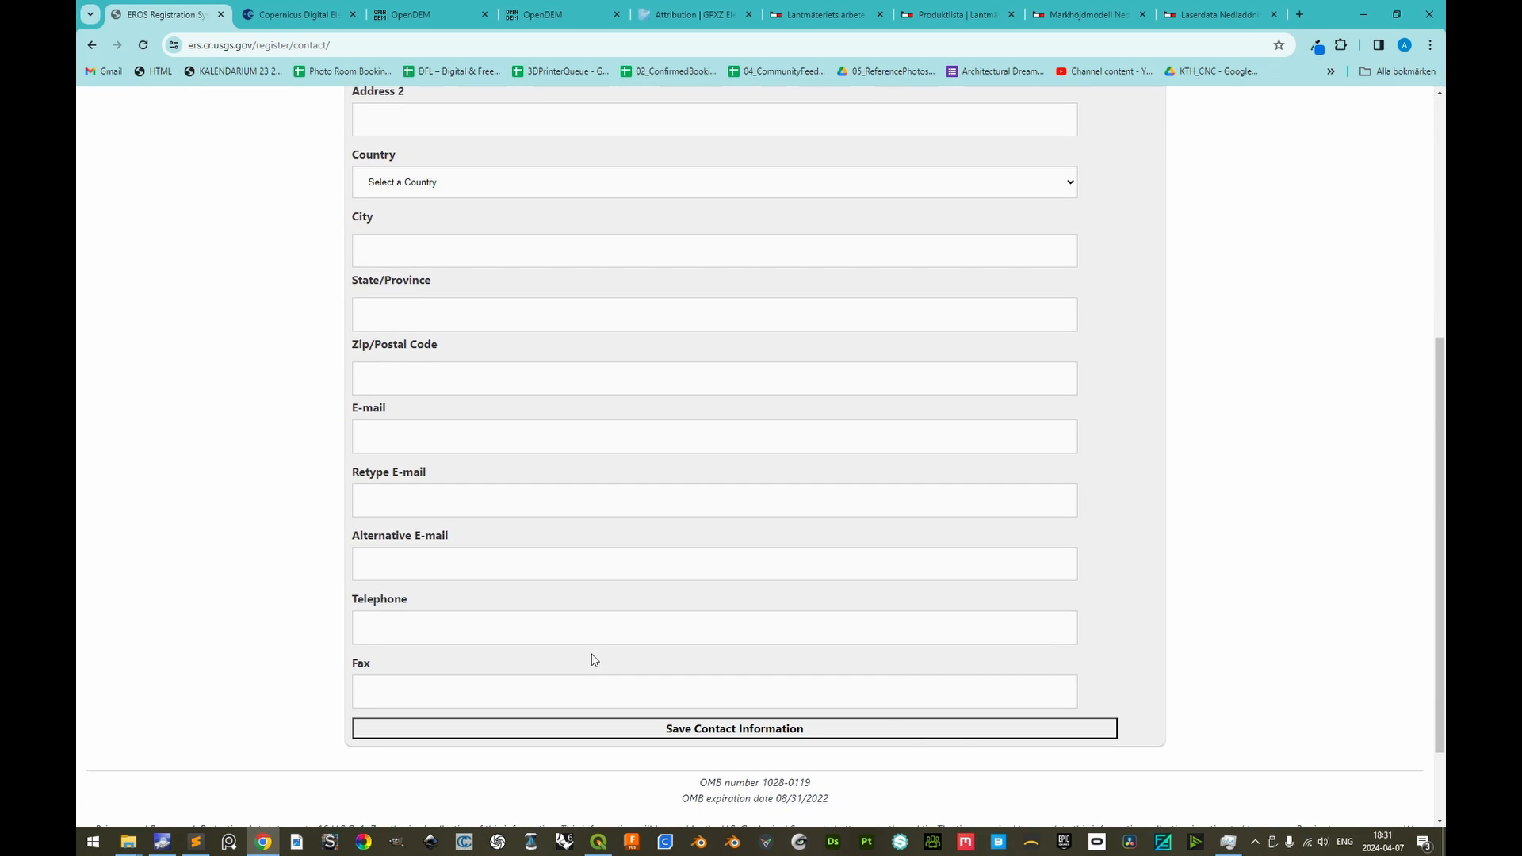
scroll(594, 660, "down", 2)
left_click(749, 617)
left_click(761, 678)
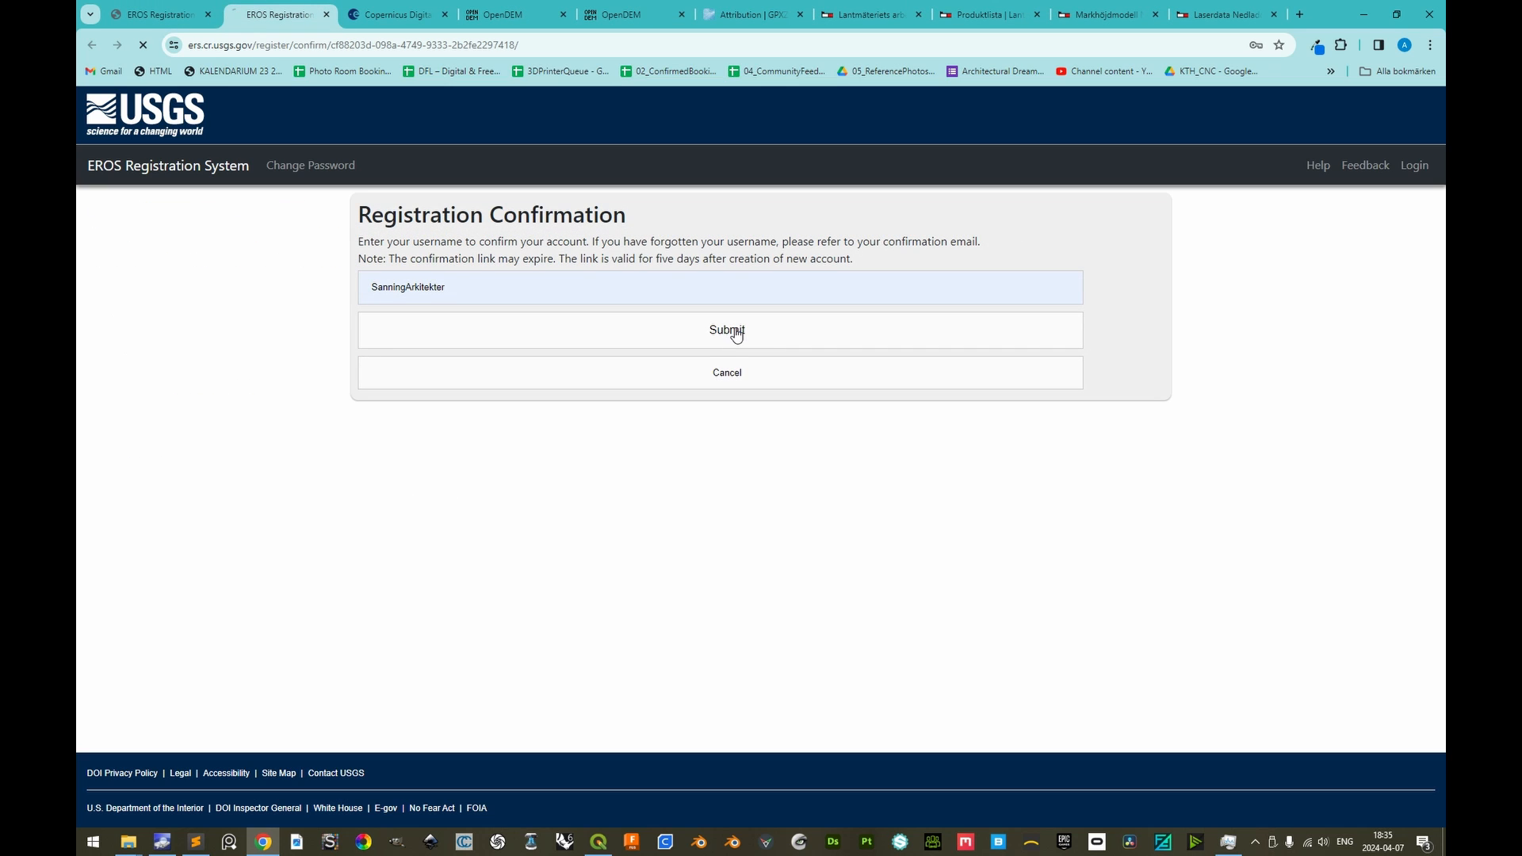
left_click(769, 638)
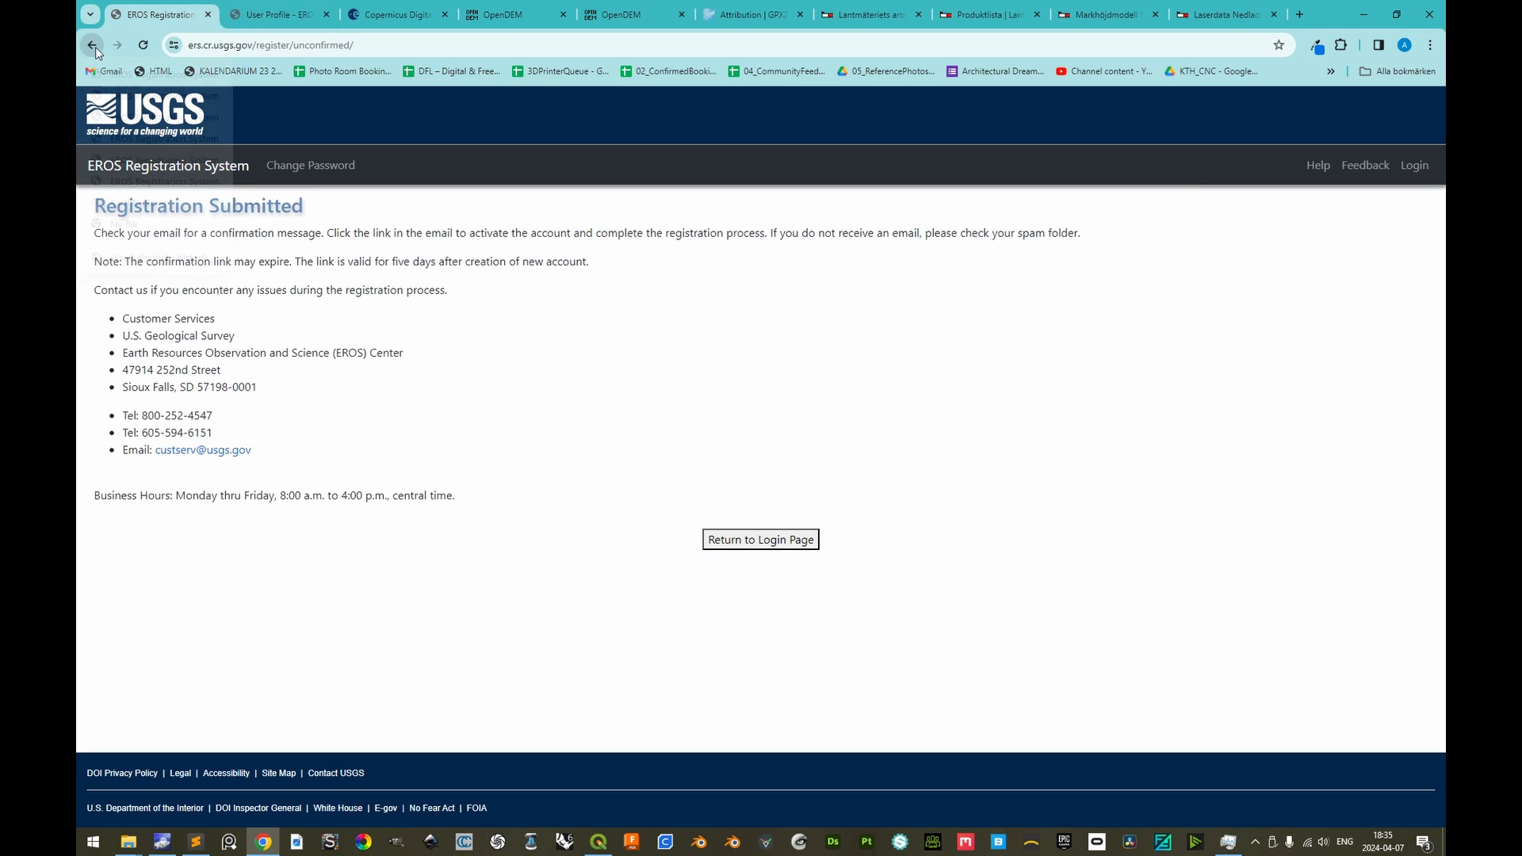
Return to EarthExplorer, search world features for "stockholm", and pick the capital of Sweden as the location
right_click(93, 45)
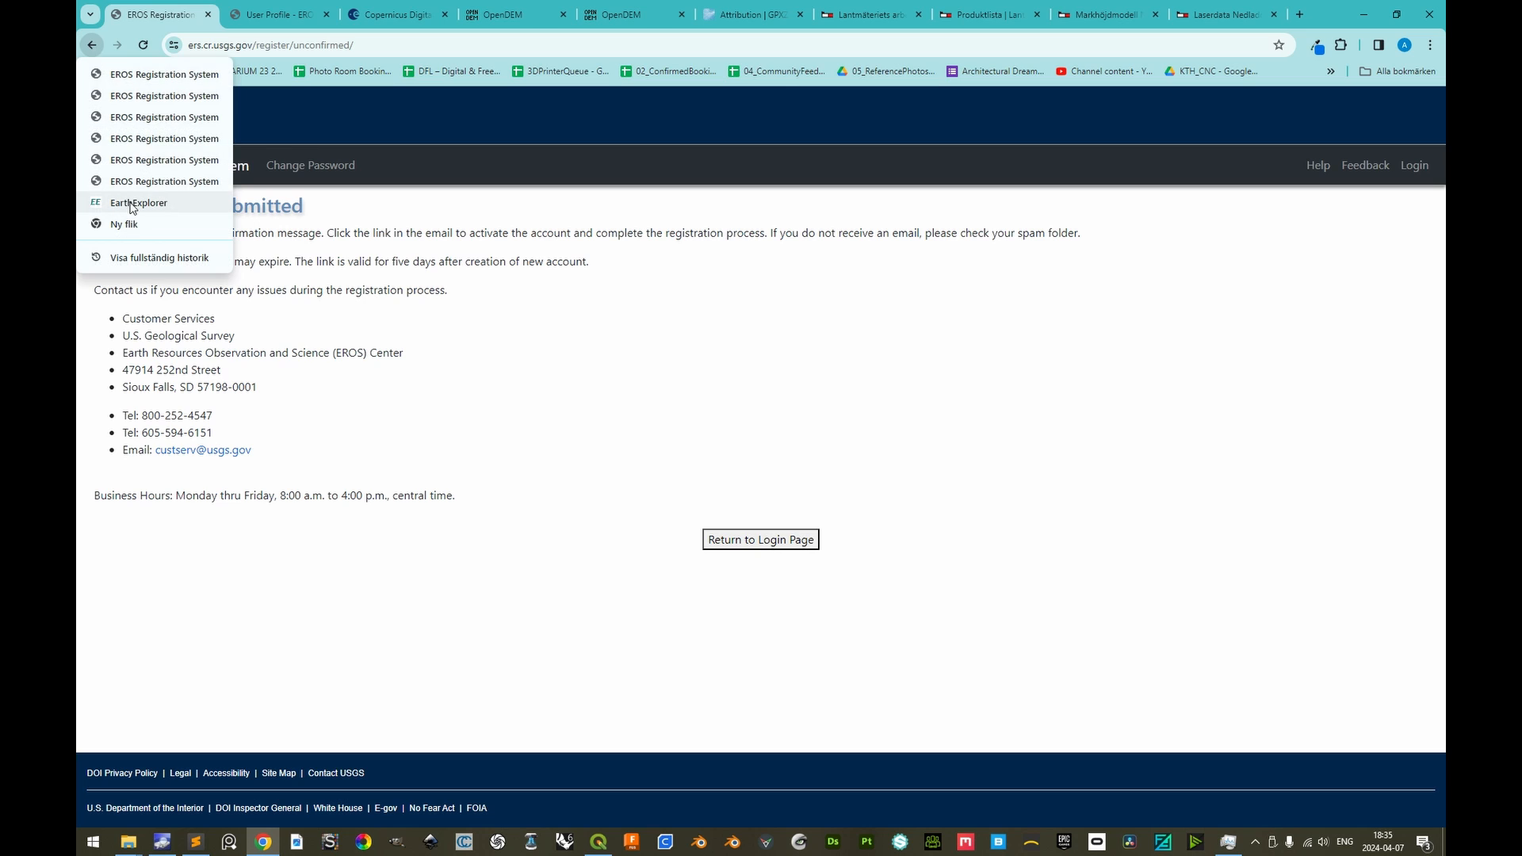
left_click(132, 204)
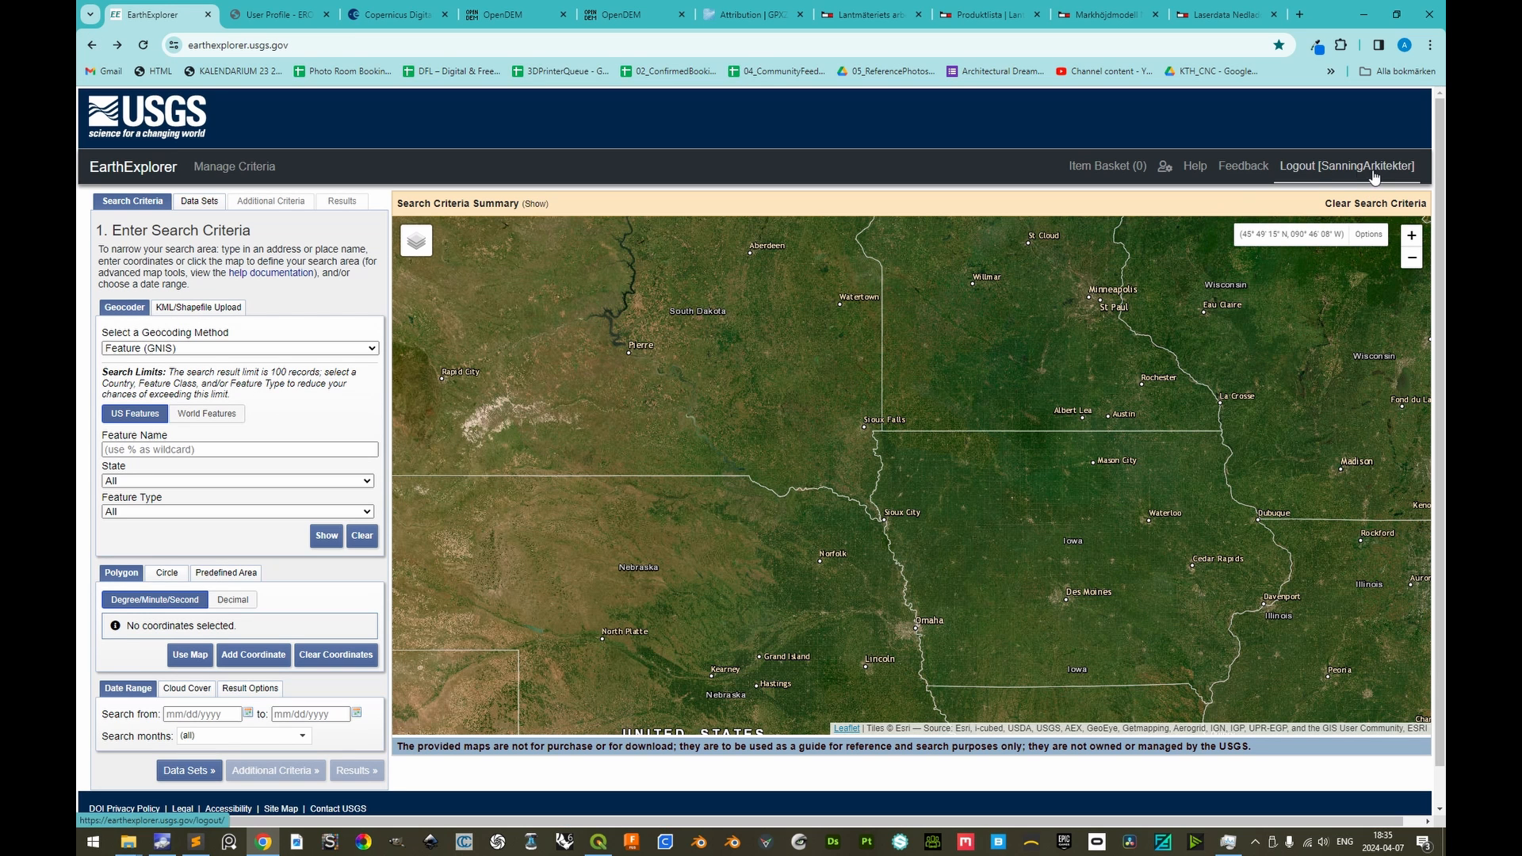
left_click(231, 415)
left_click(215, 448)
type("stockholm")
key("Return")
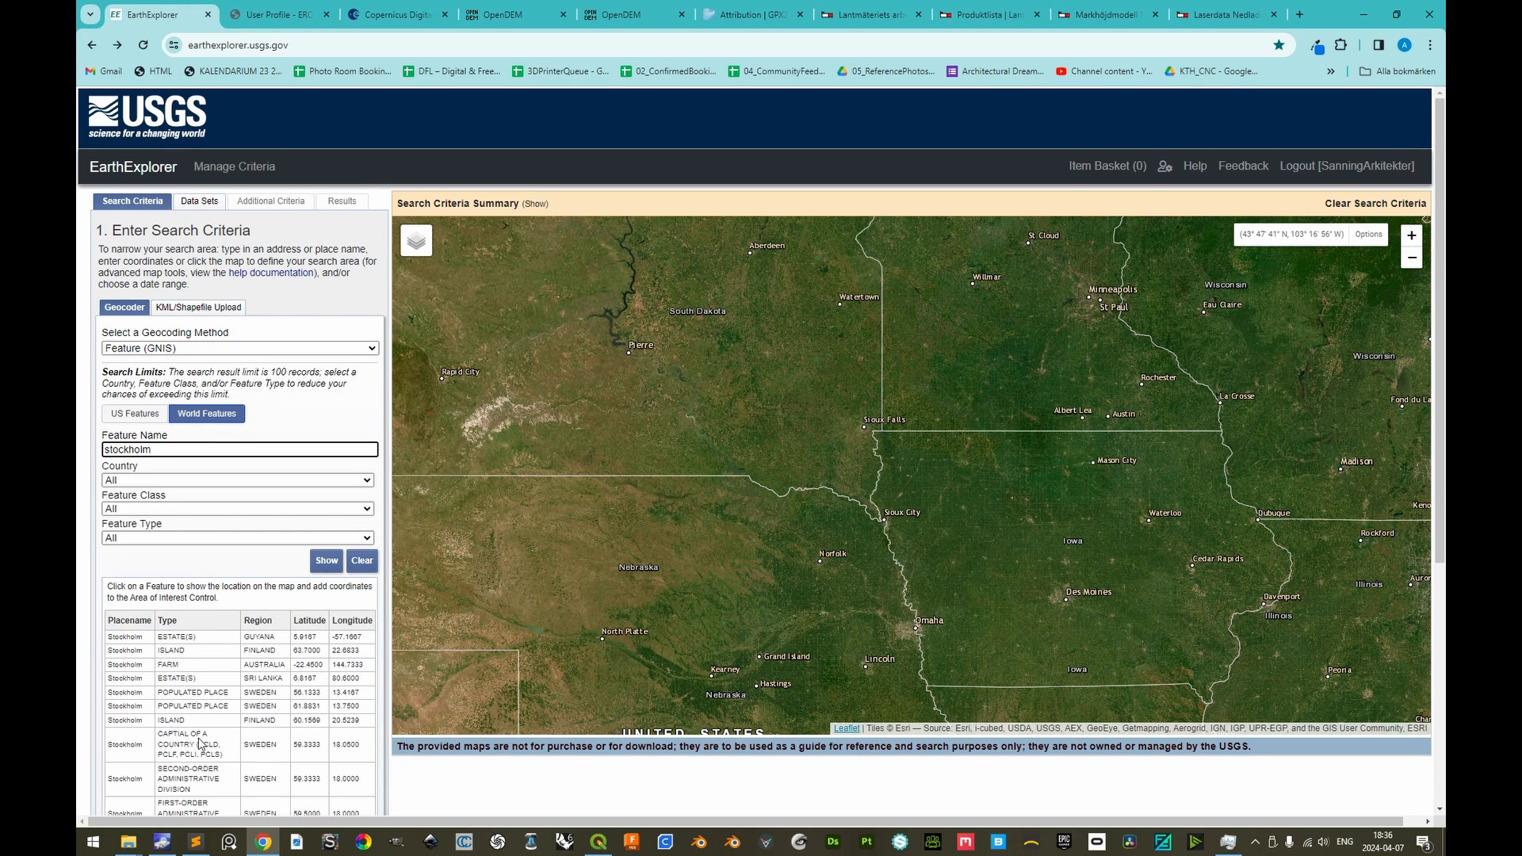
left_click(135, 745)
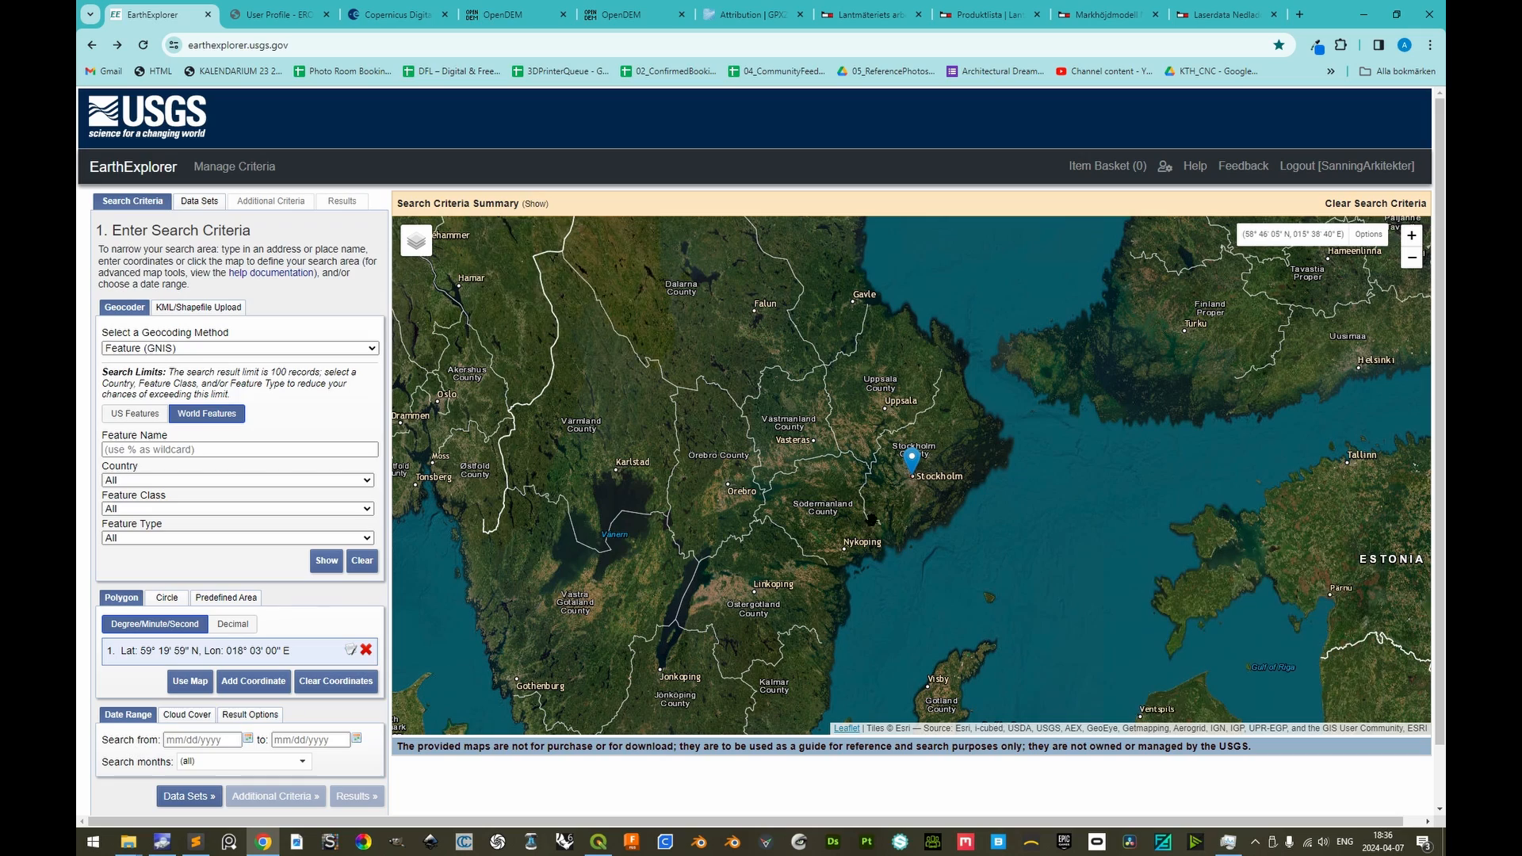
Remove the single Stockholm coordinate and use the map view zoomed to central Stockholm as the search polygon
scroll(918, 479, "up", 5)
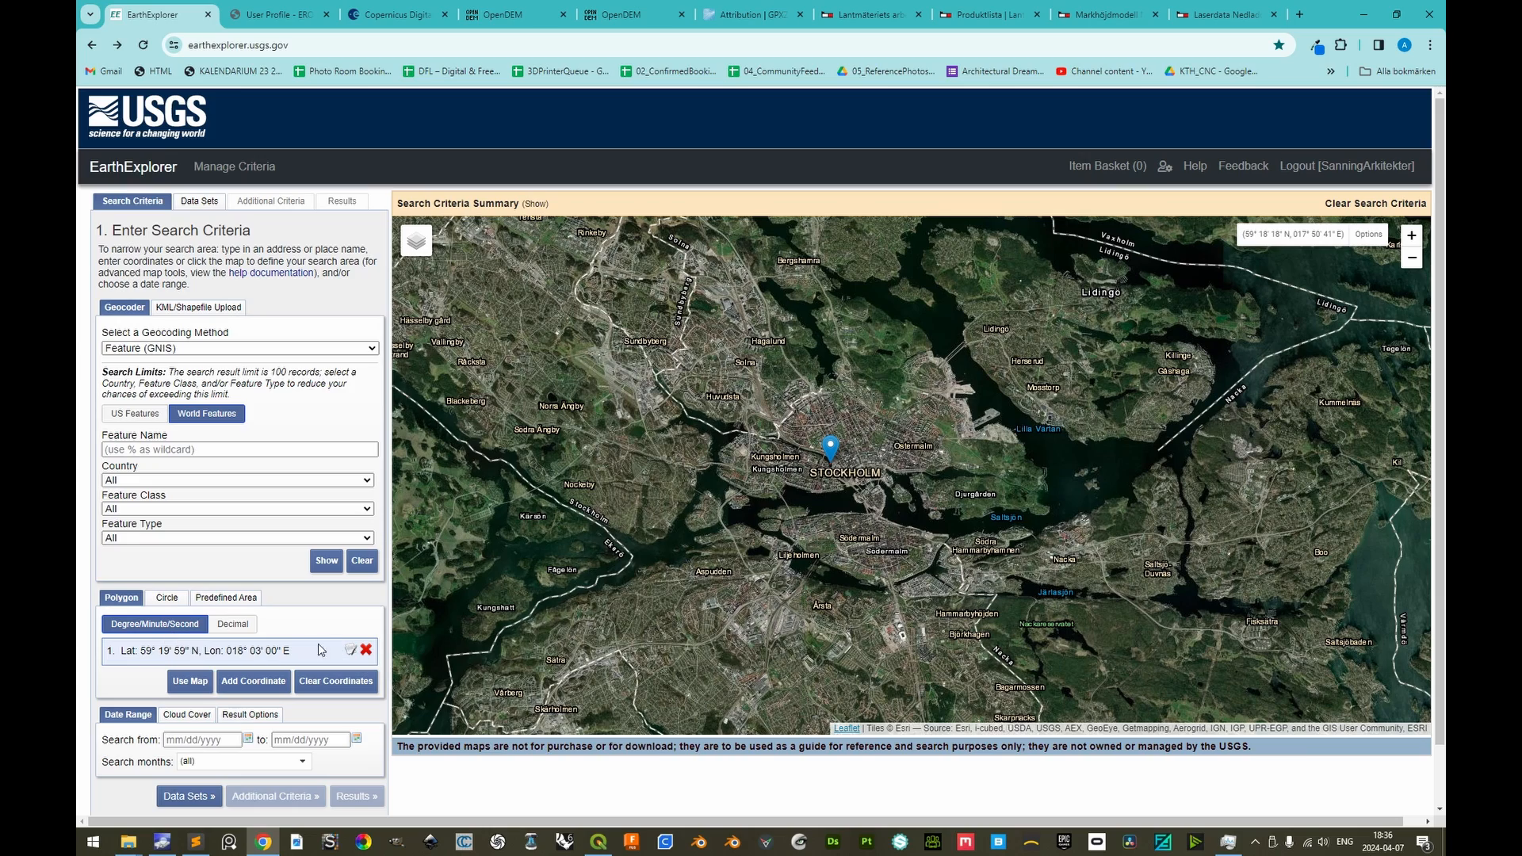
left_click(366, 651)
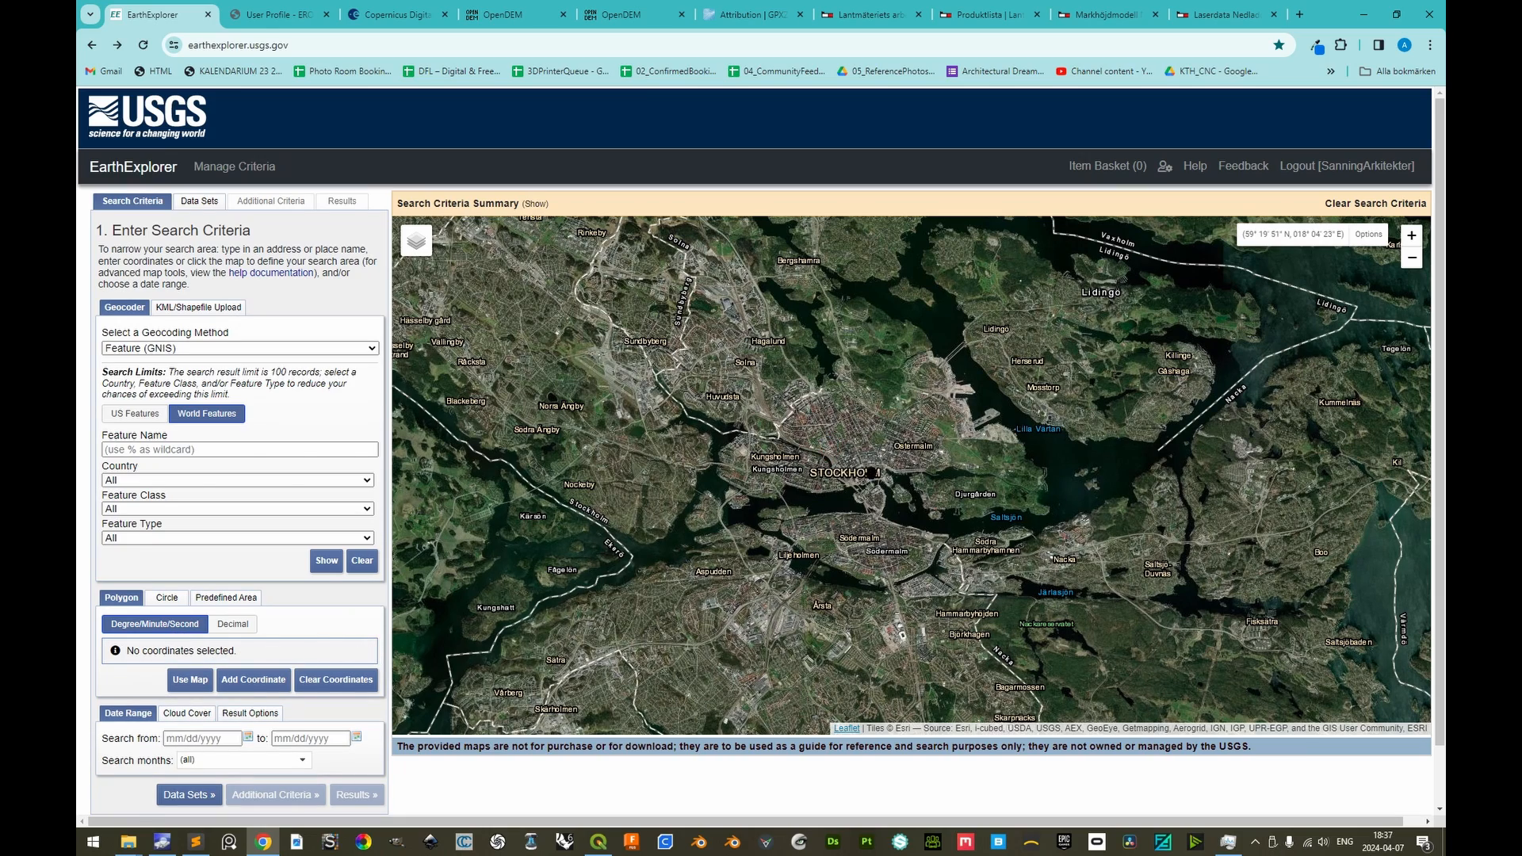
scroll(870, 473, "up", 2)
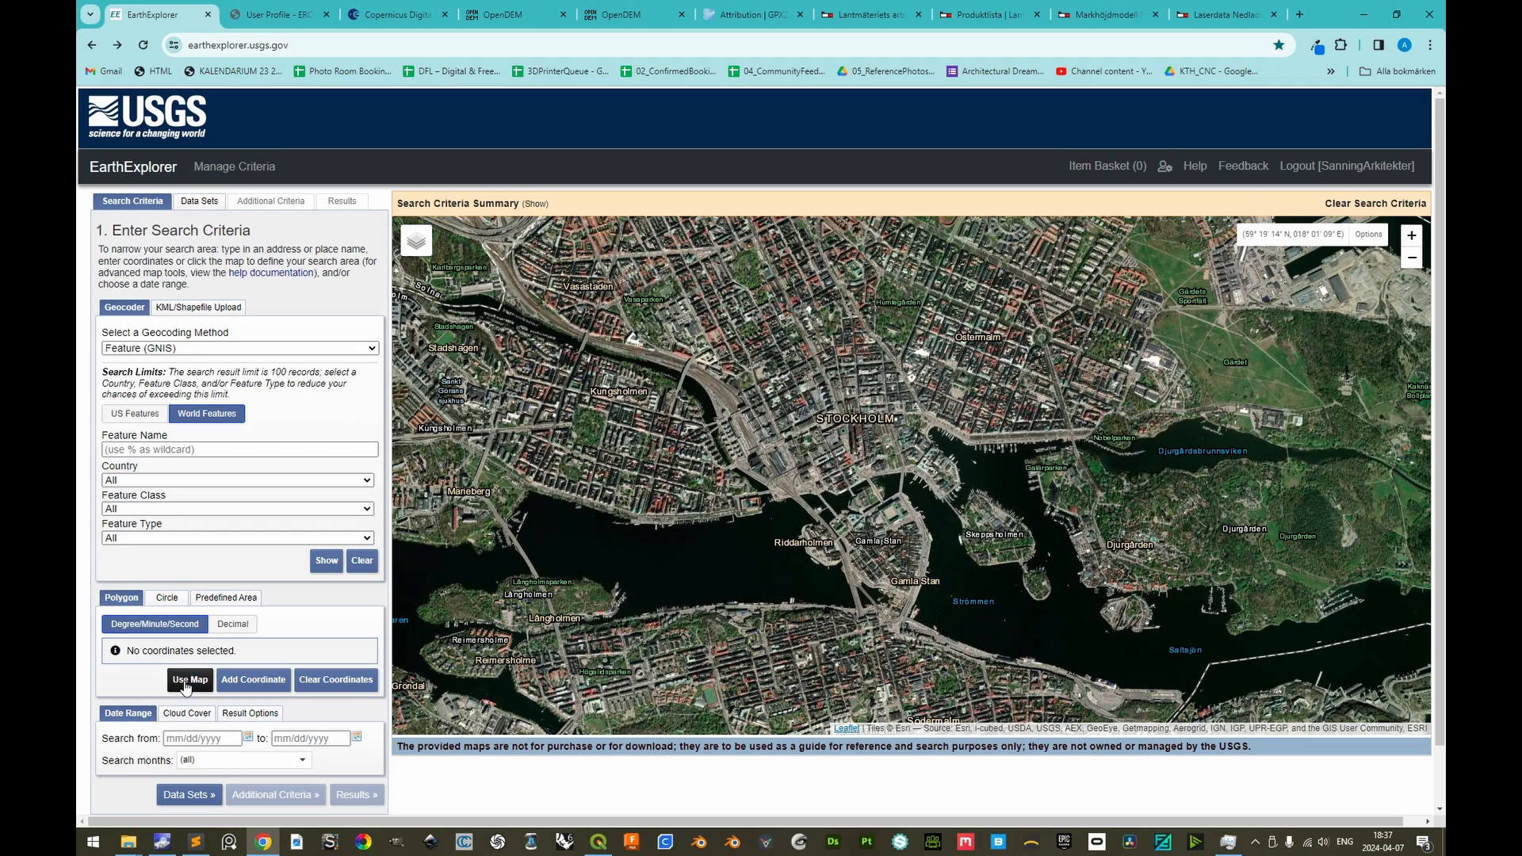
left_click(190, 680)
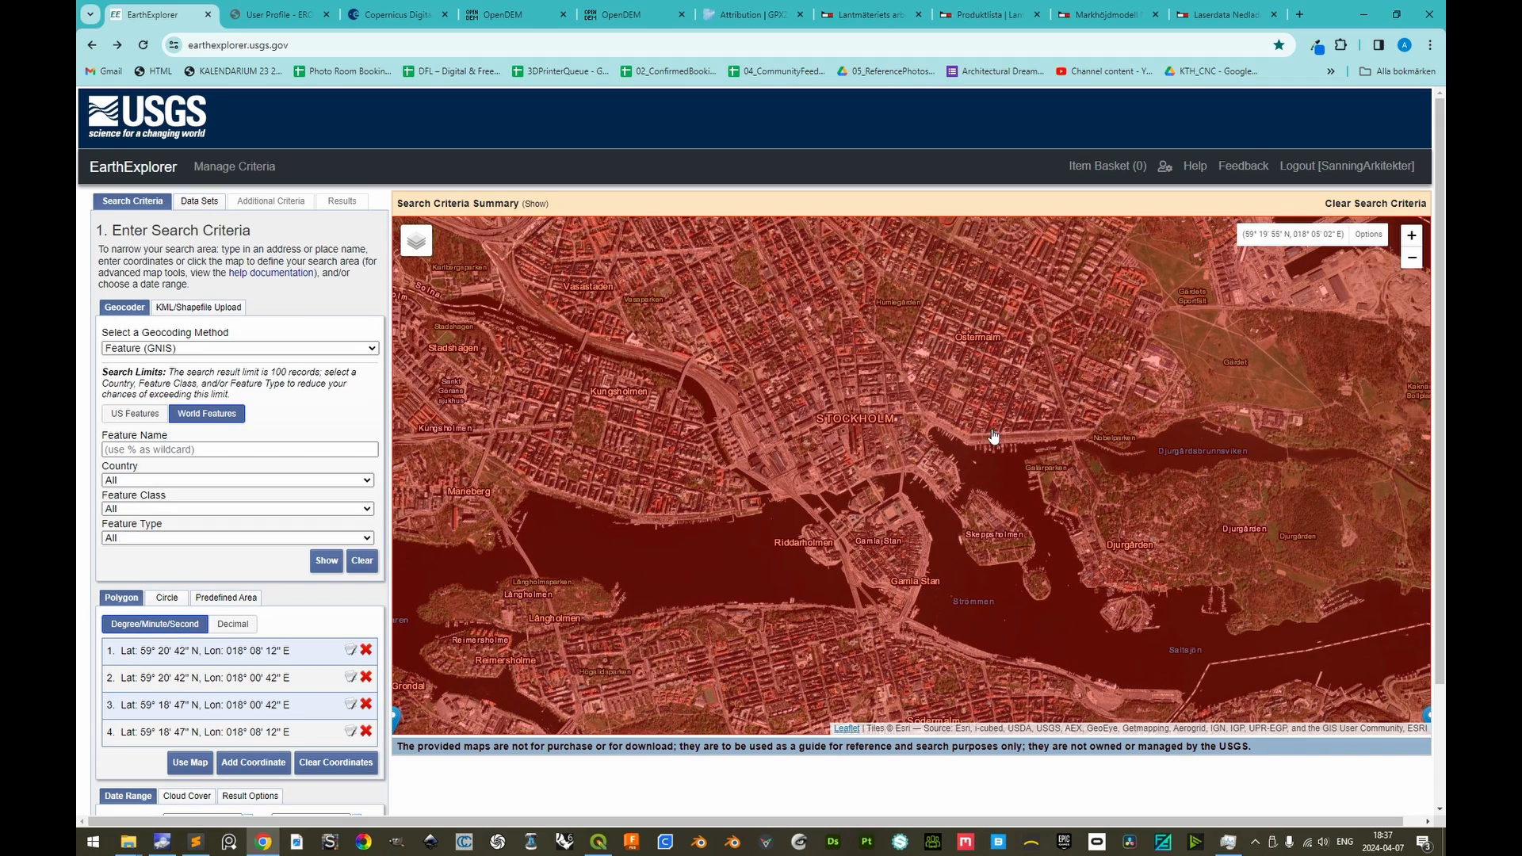
Enlarge the search polygon by moving its corners outward to span about 59°18' to 59°21' N and 17°59' to 18°09' E
scroll(852, 480, "down", 2)
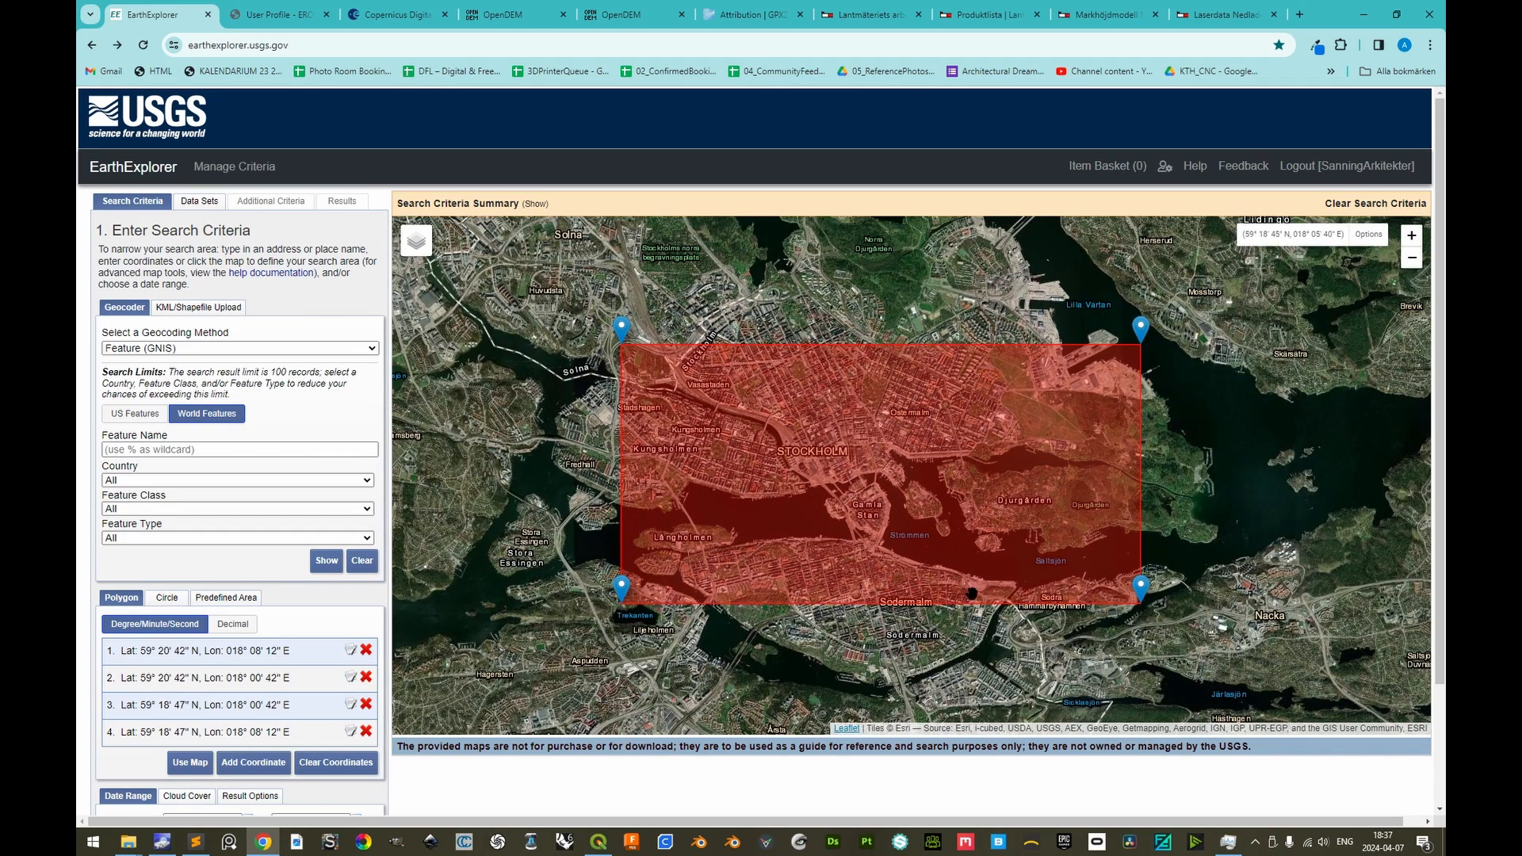
left_click_drag(623, 343, 526, 252)
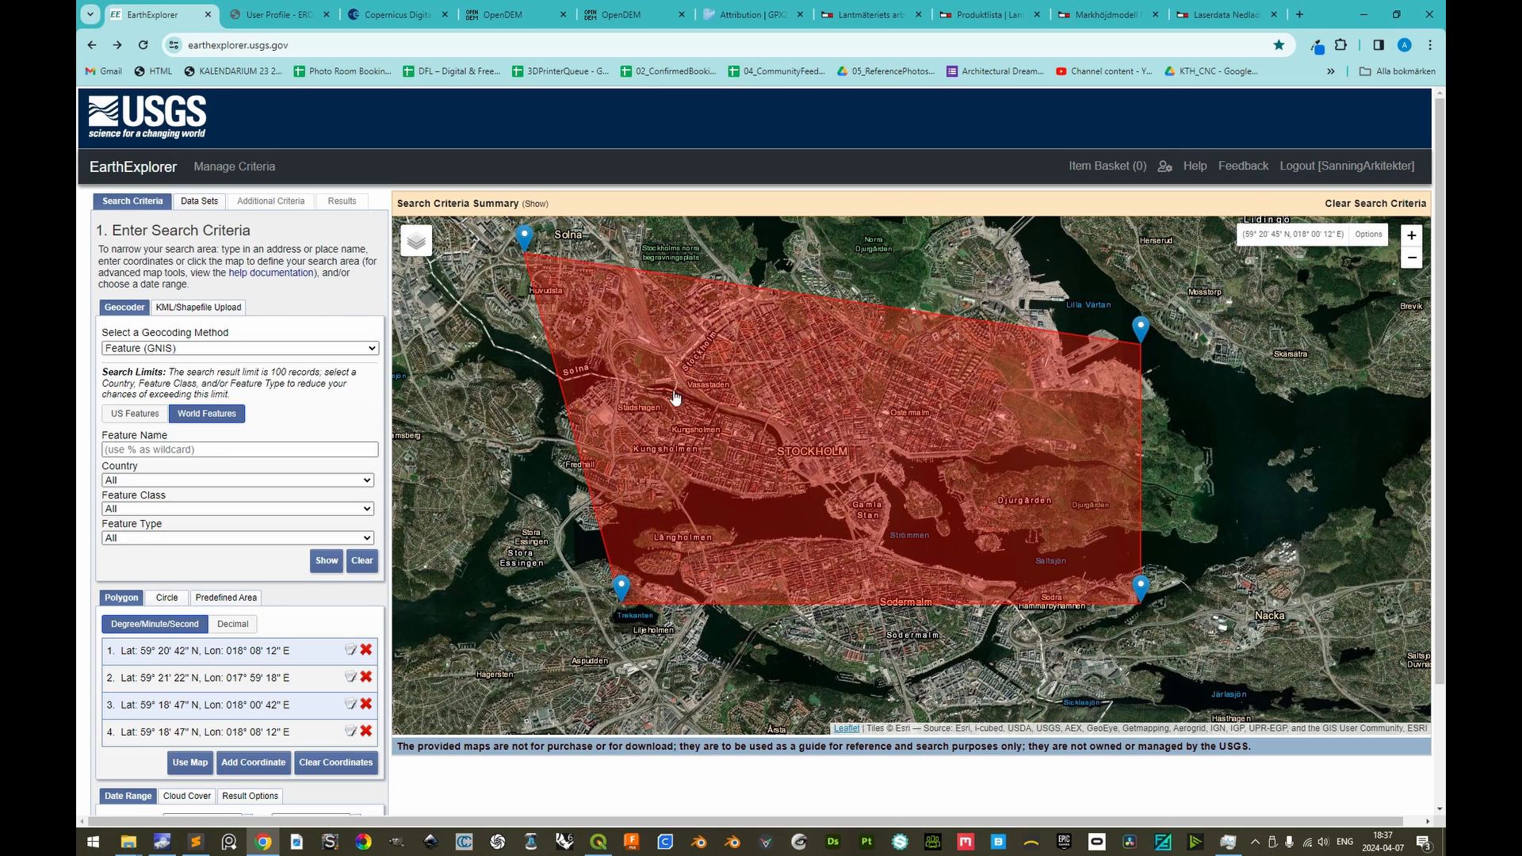
left_click_drag(1141, 346, 1179, 252)
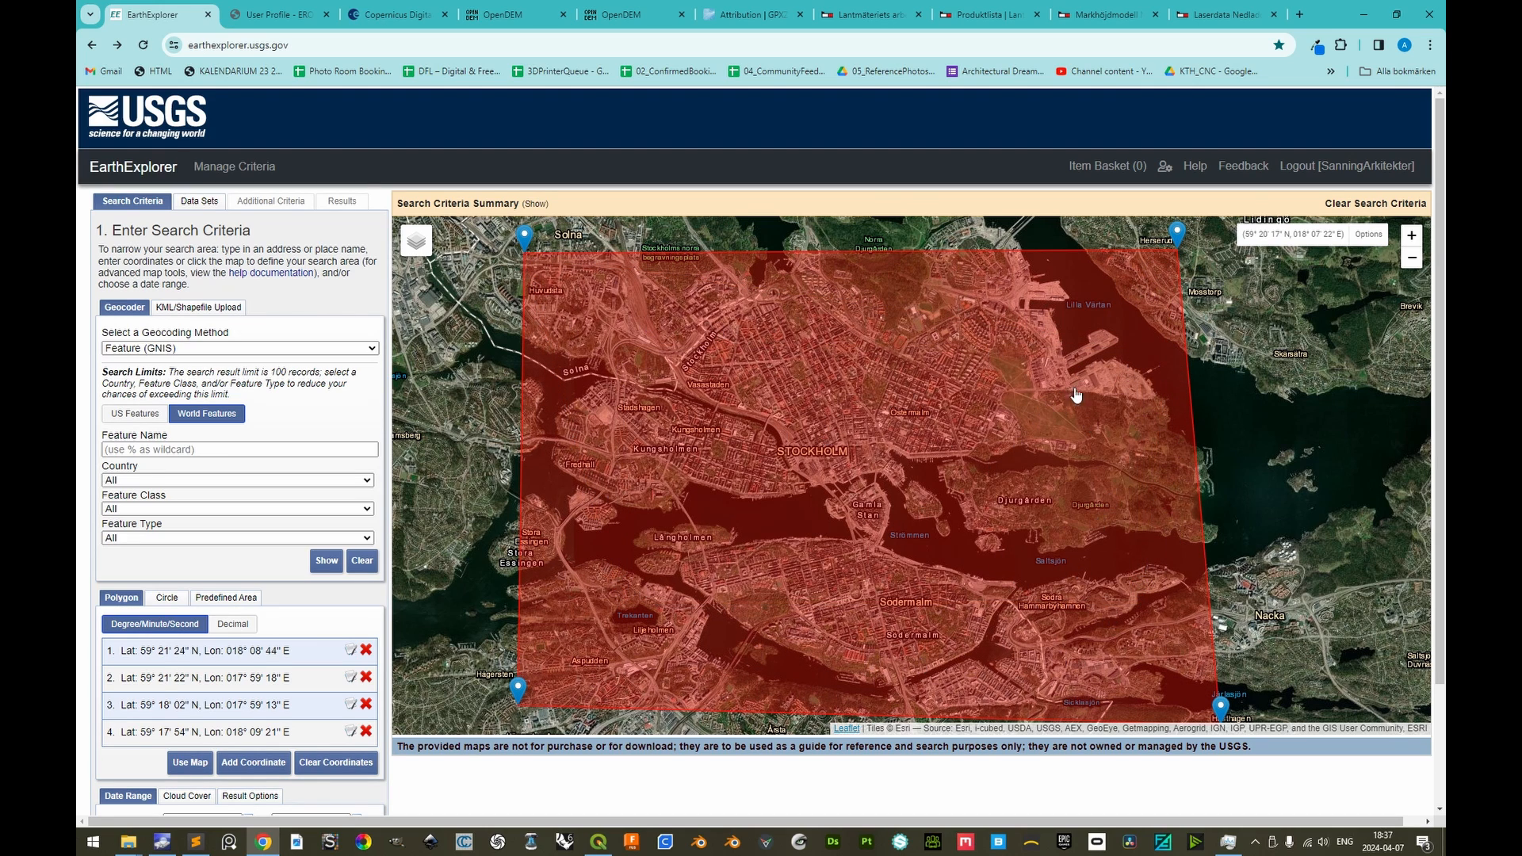
Select the SRTM 1 Arc-Second Global data set under Digital Elevation and show the search results
left_click(196, 204)
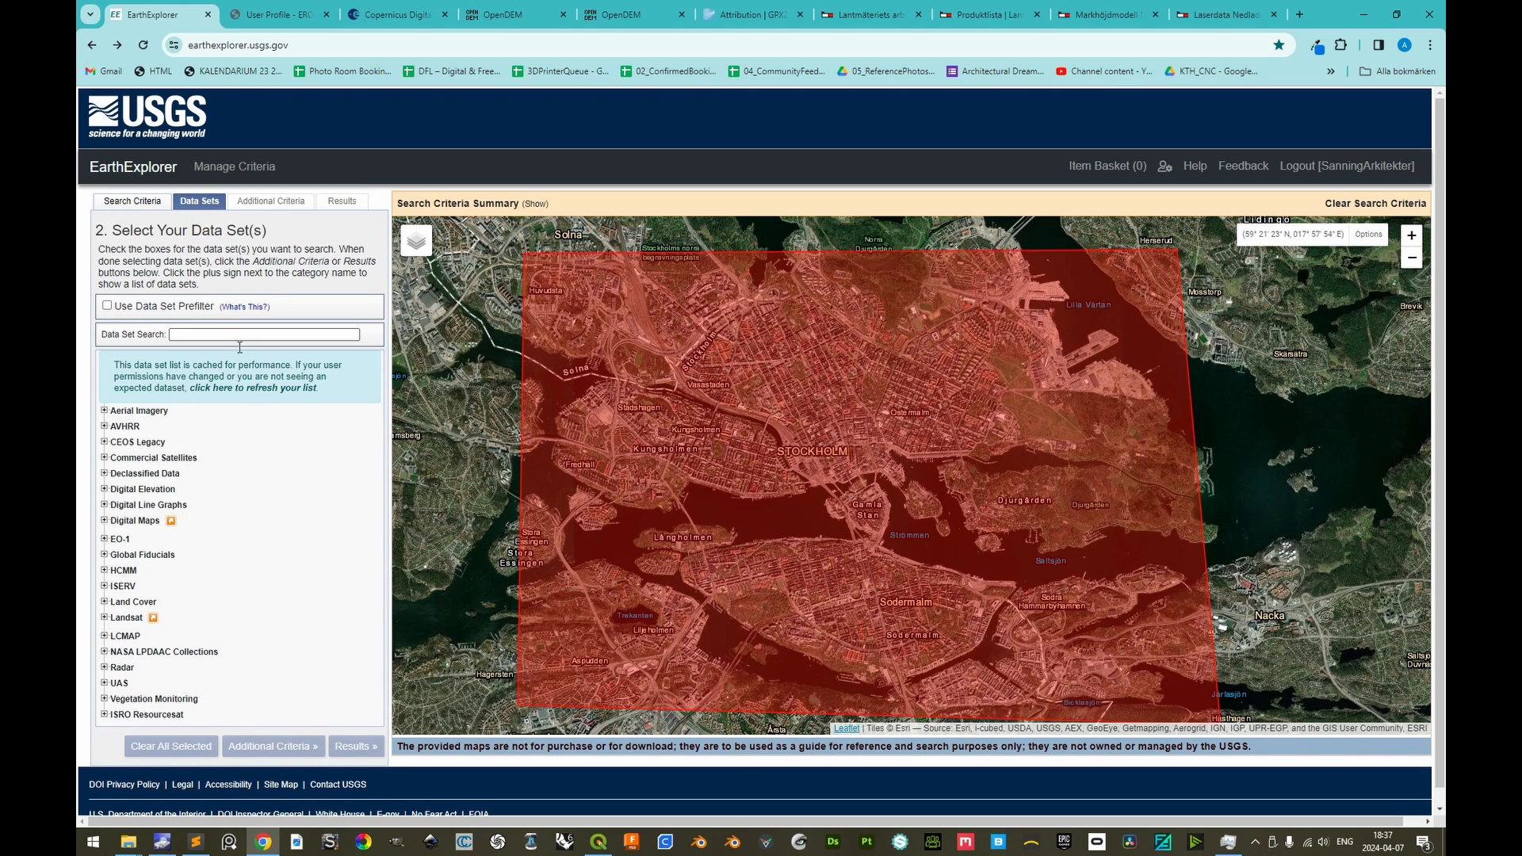
left_click(104, 490)
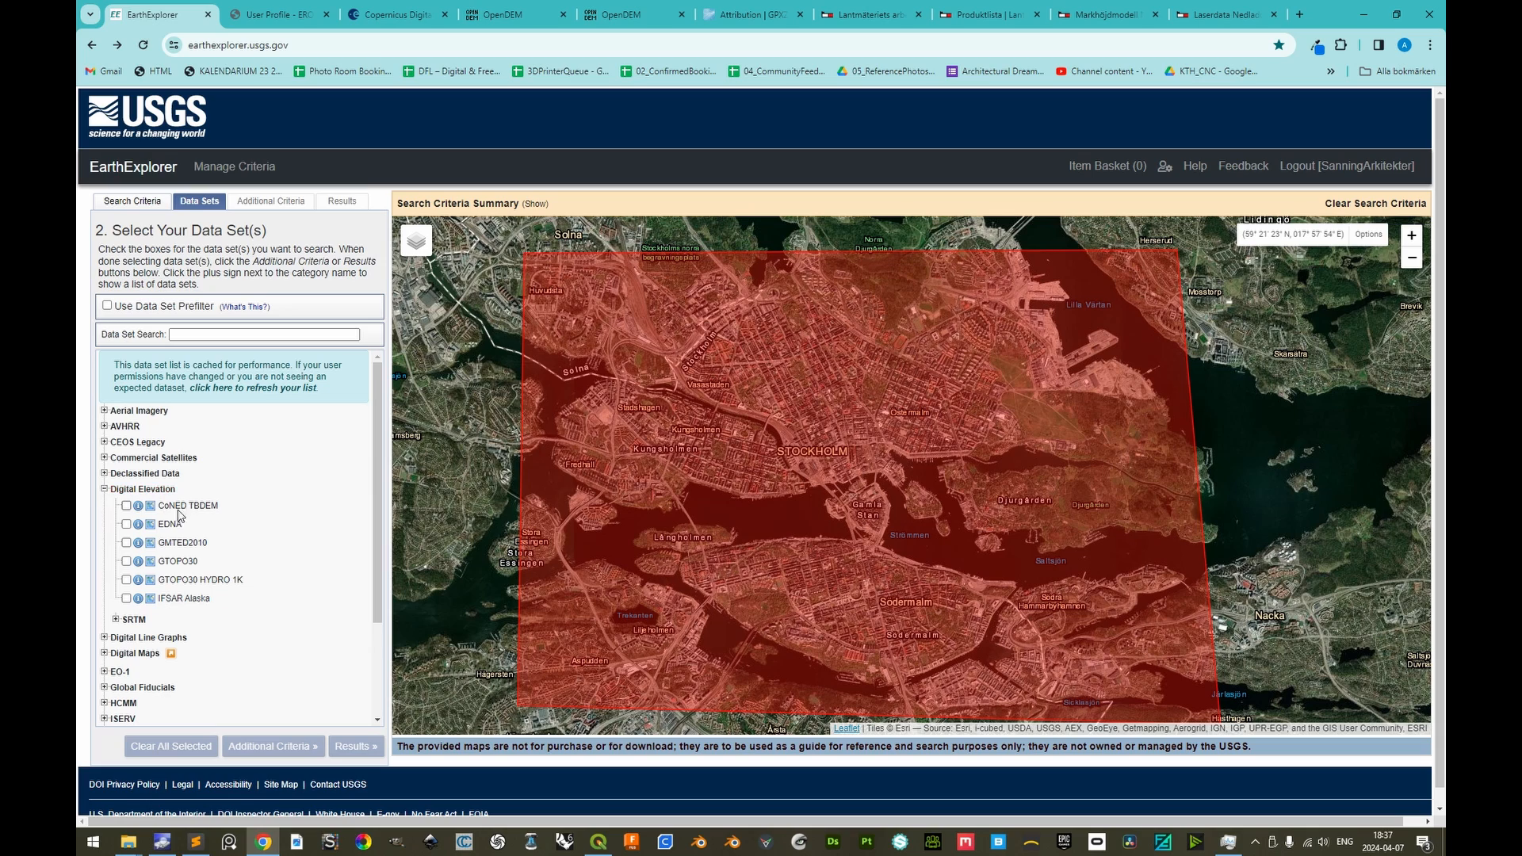
left_click(120, 620)
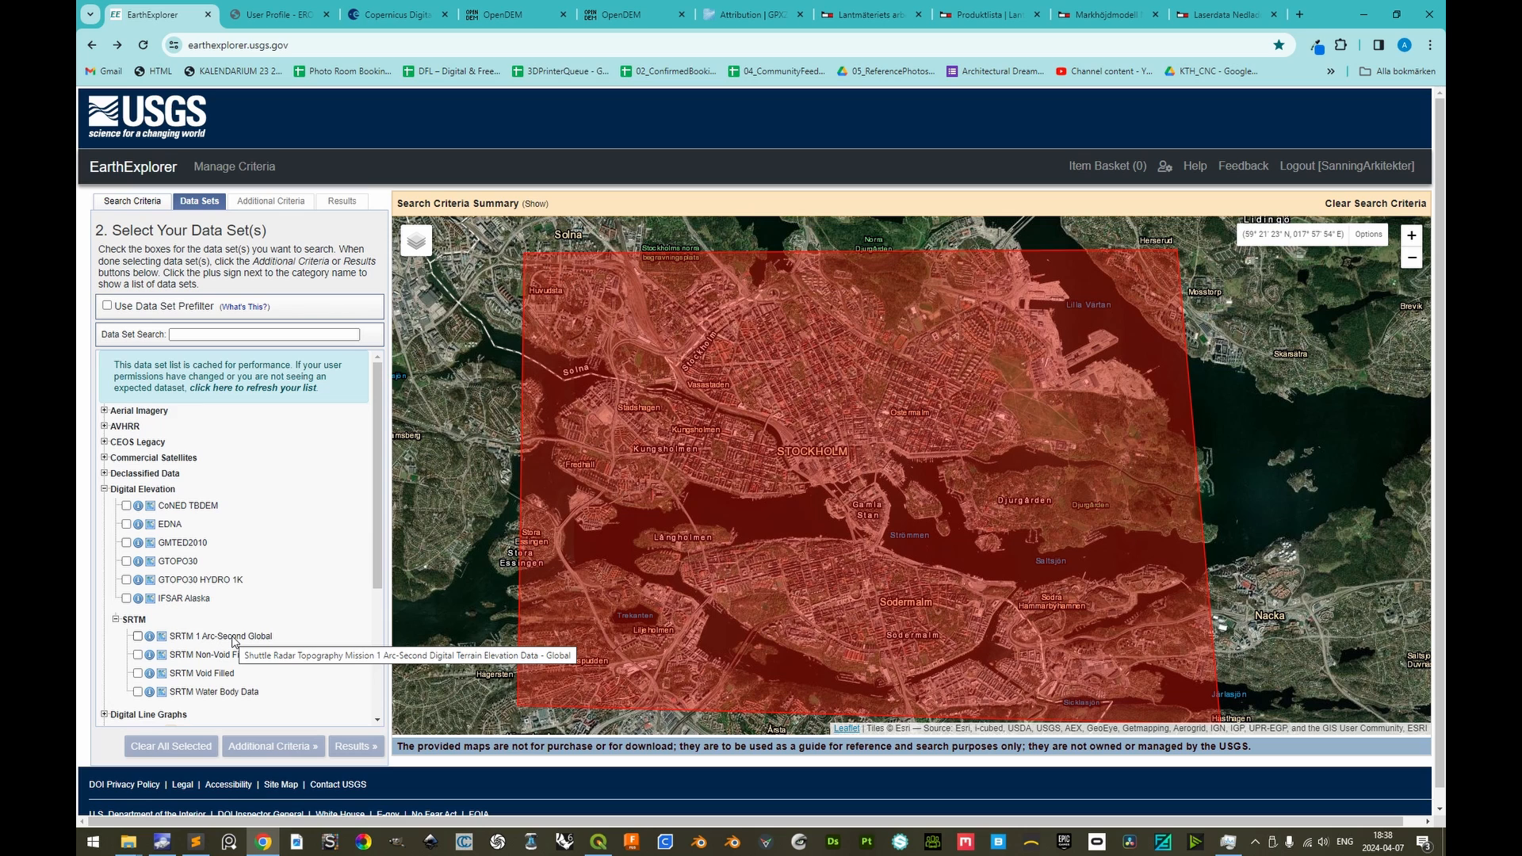
left_click(137, 636)
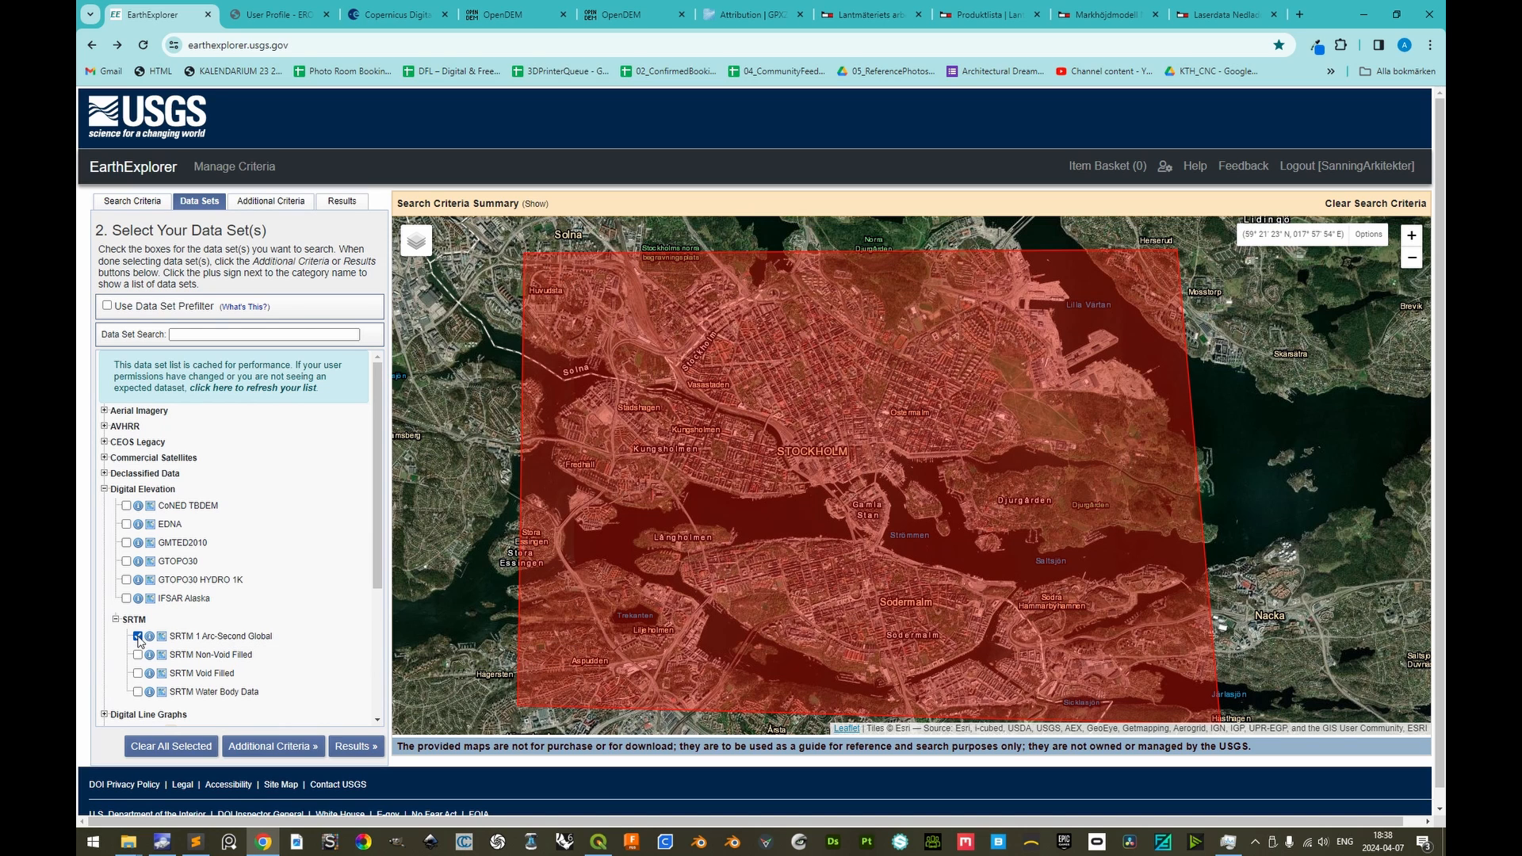
left_click(355, 747)
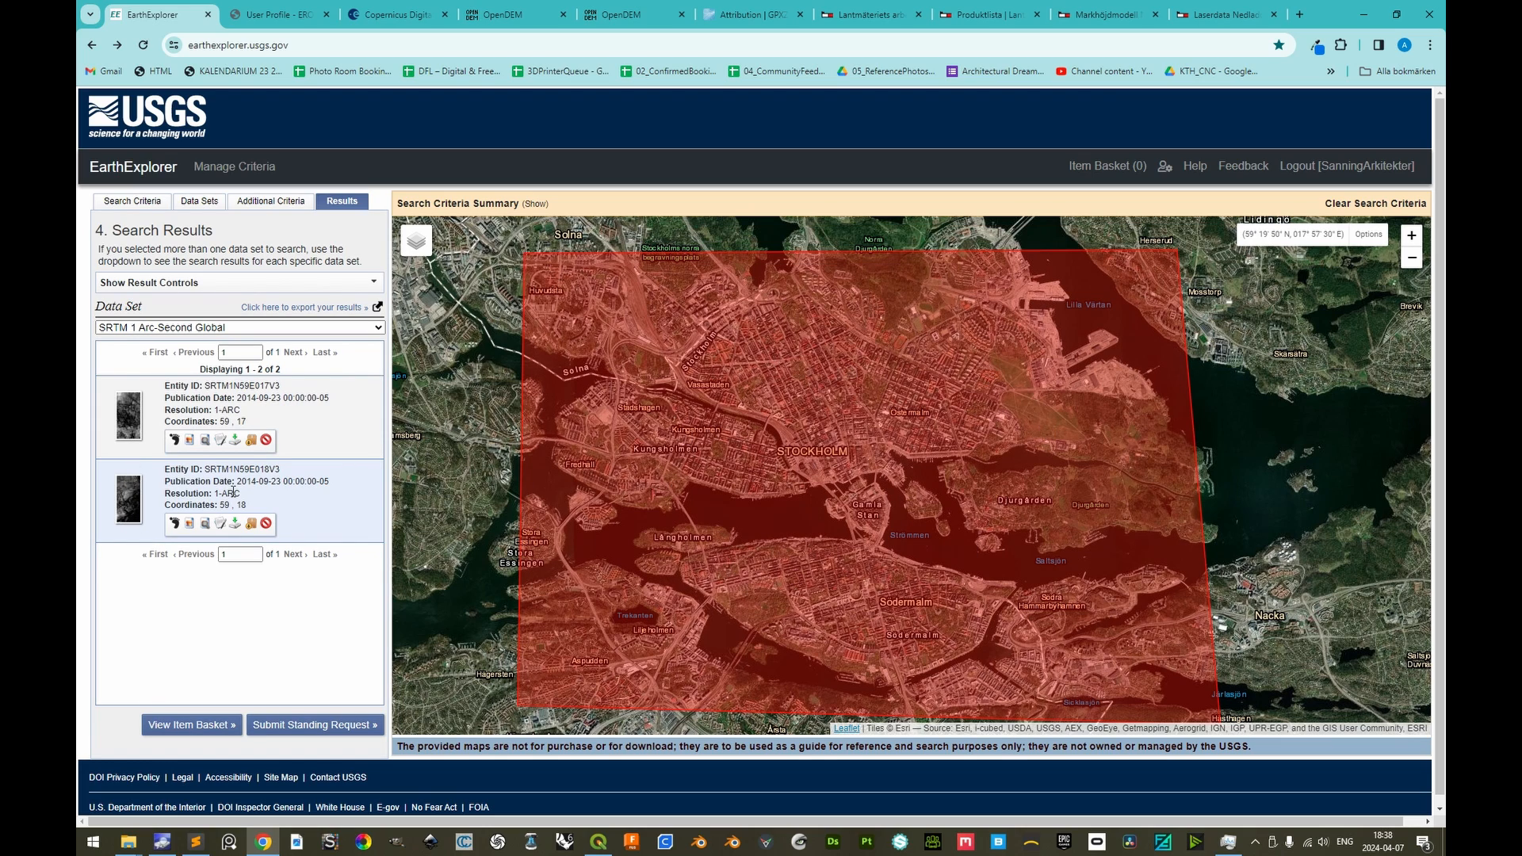
Overlay the browse images of SRTM1N59E017V3 and SRTM1N59E018V3 on the map to examine their coverage
left_click(189, 440)
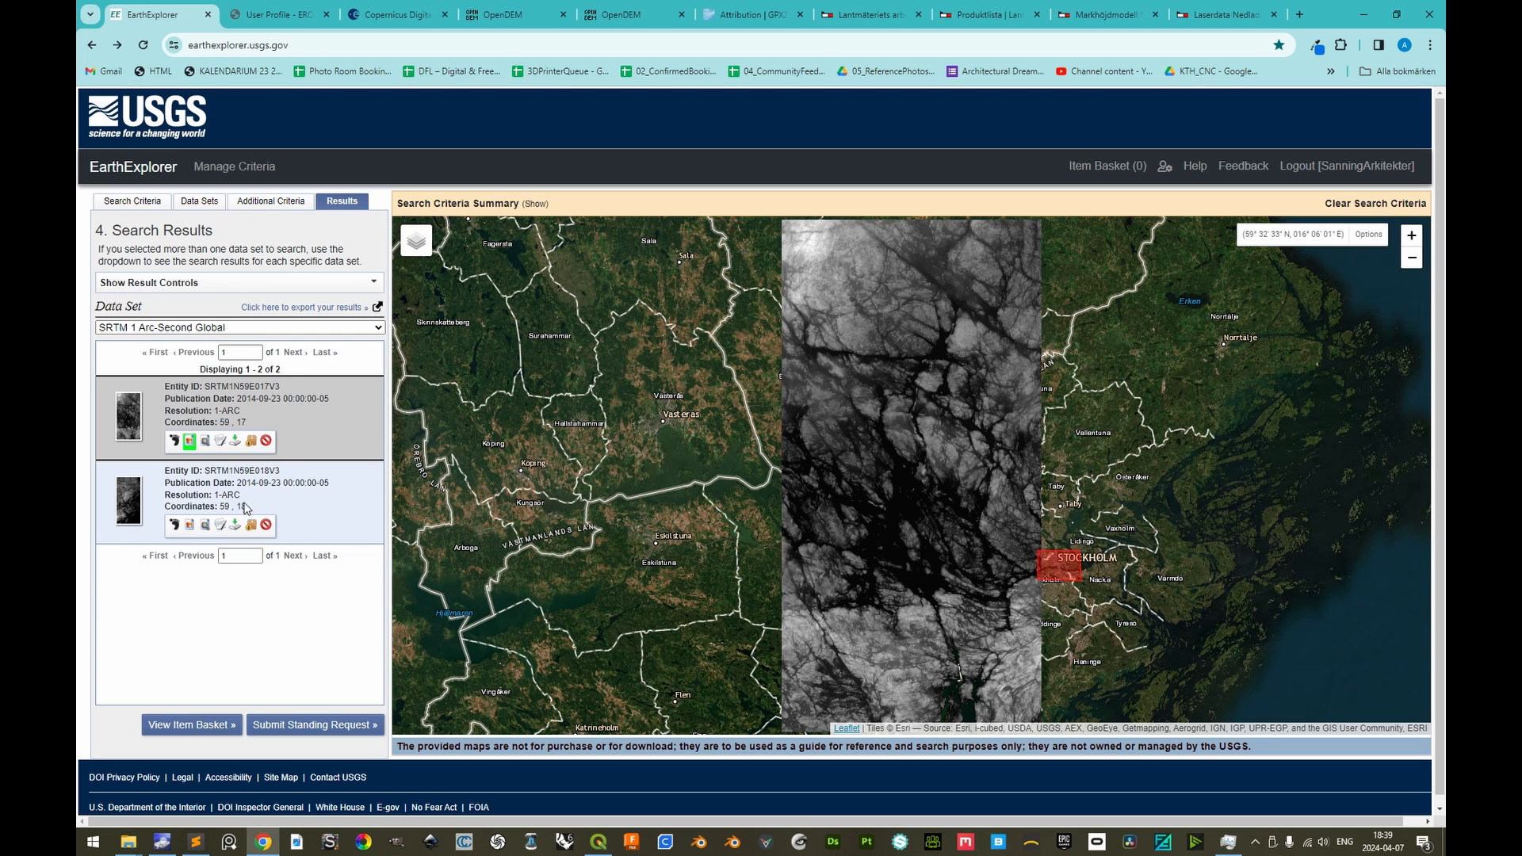
left_click(191, 524)
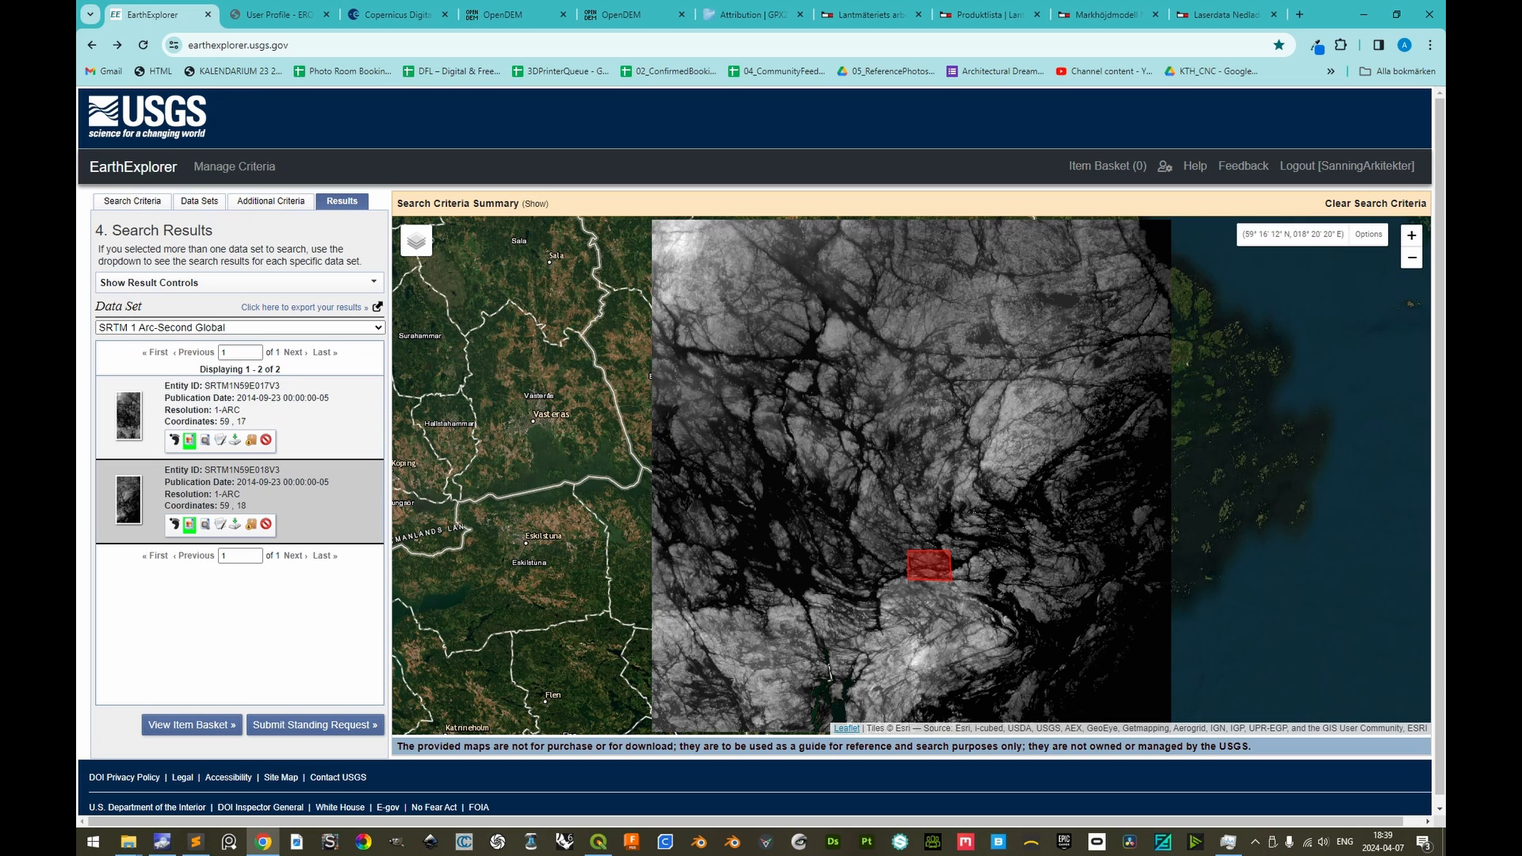
Download the GeoTIFF 1 Arc-second files of the SRTM1N59E017V3 and SRTM1N59E018V3 tiles
left_click(235, 441)
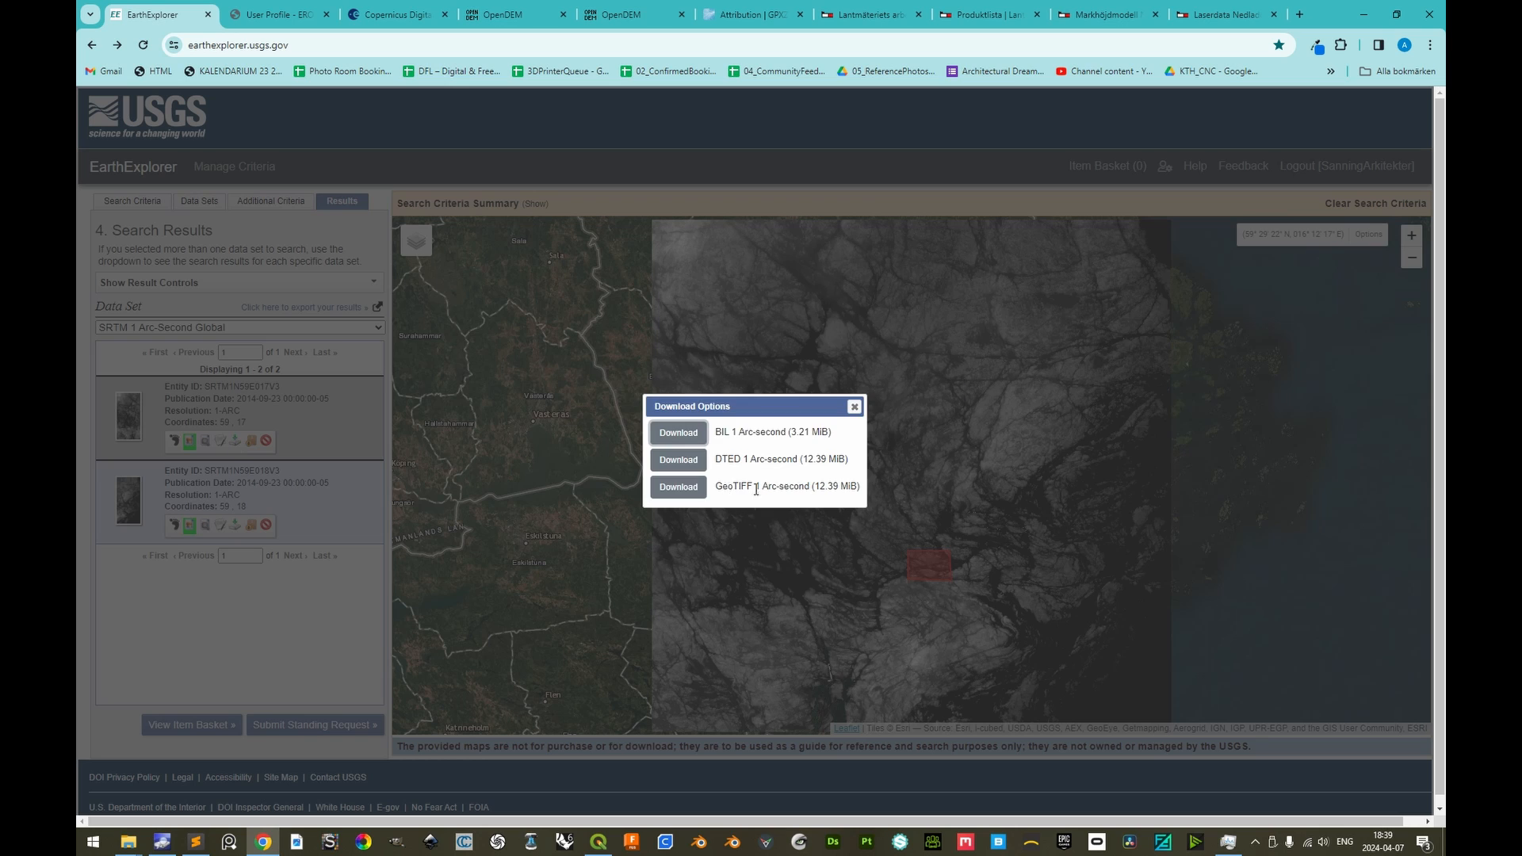
left_click(679, 488)
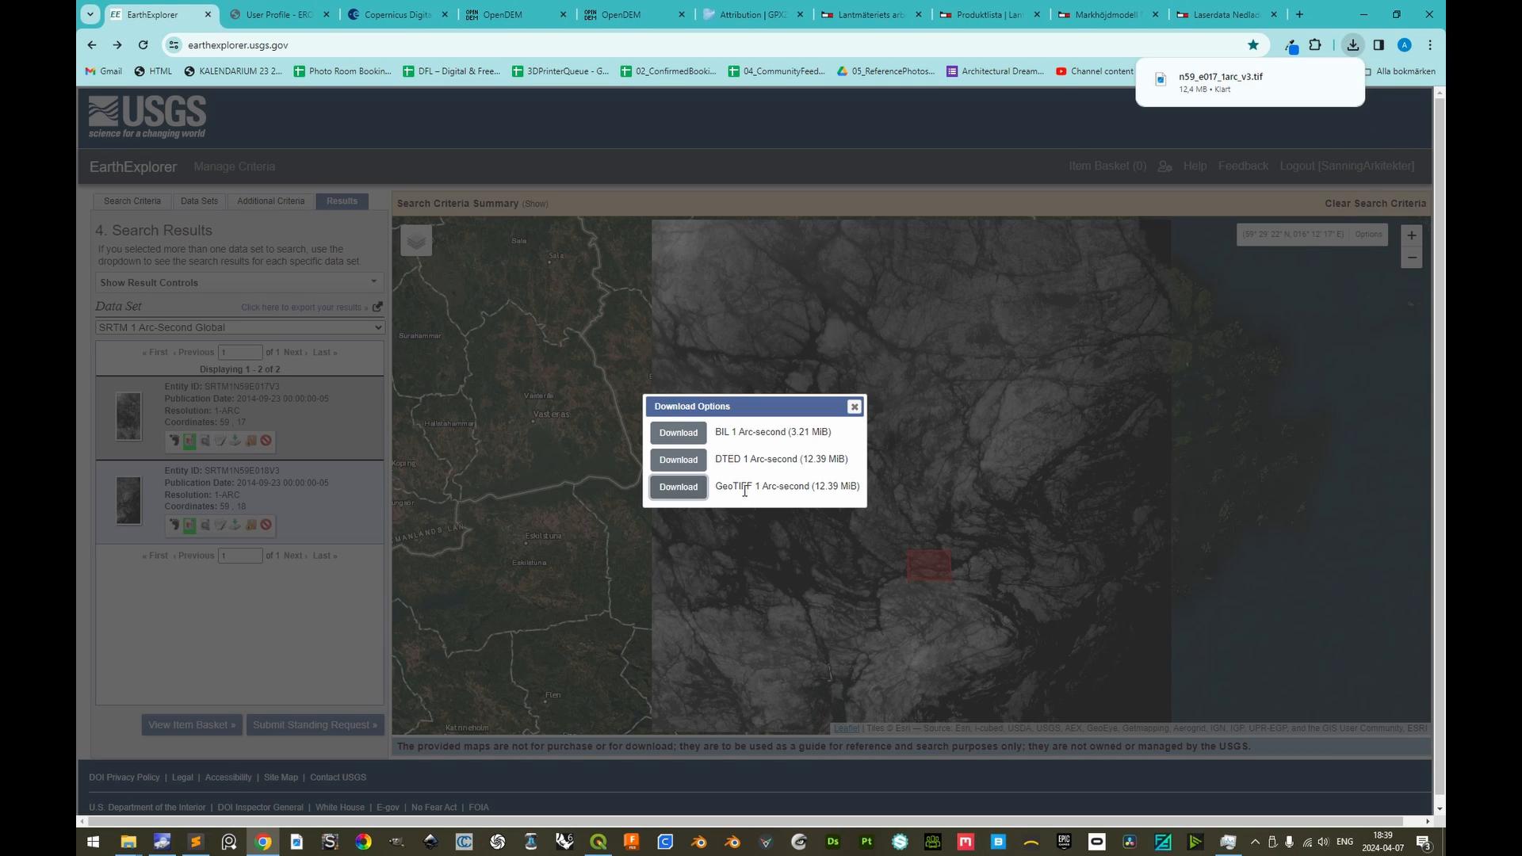
left_click(855, 405)
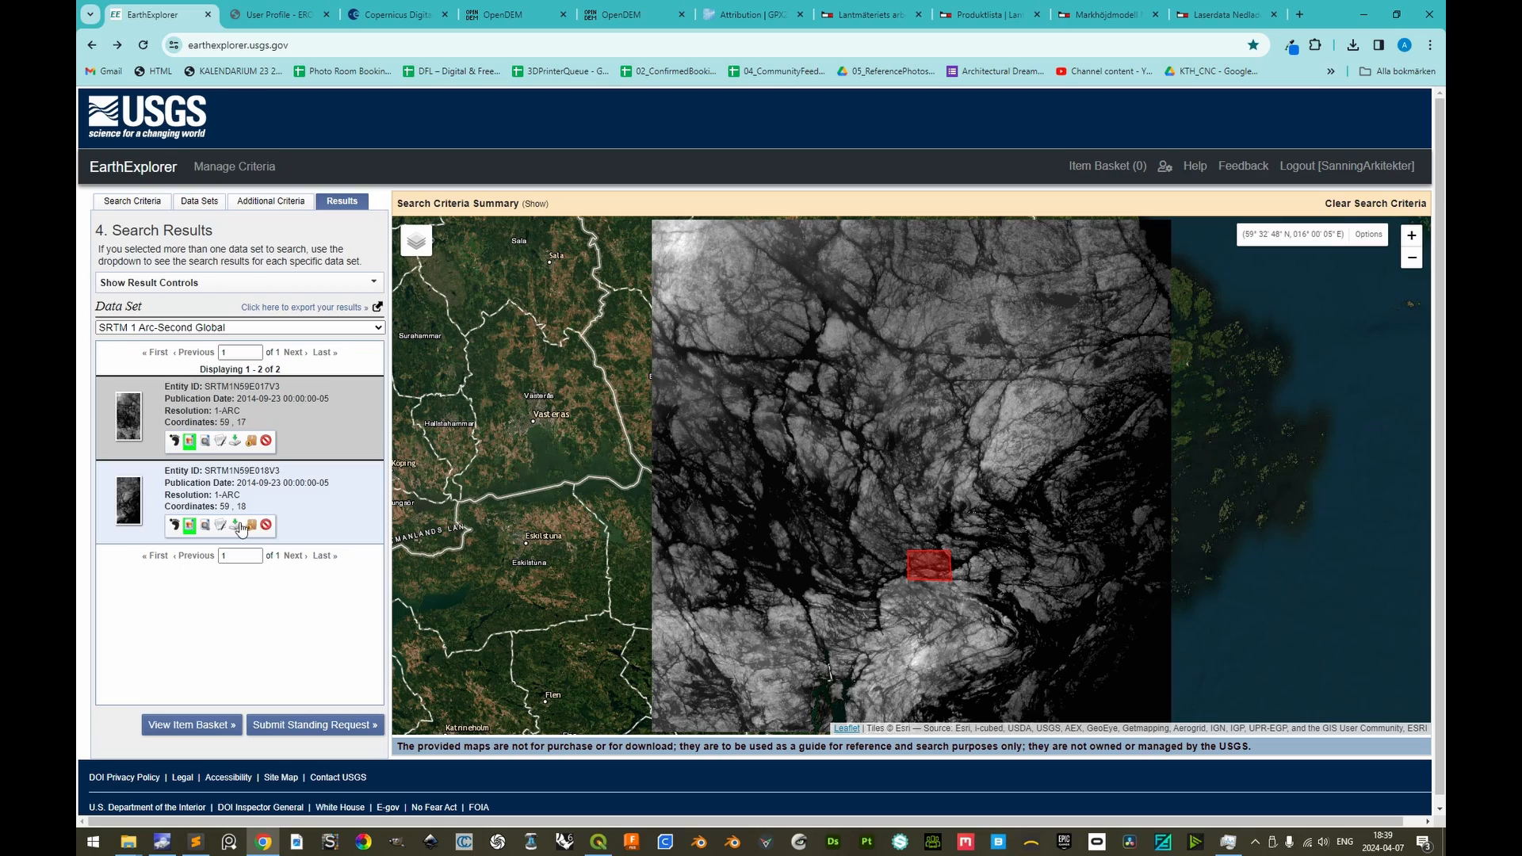
left_click(235, 524)
left_click(686, 490)
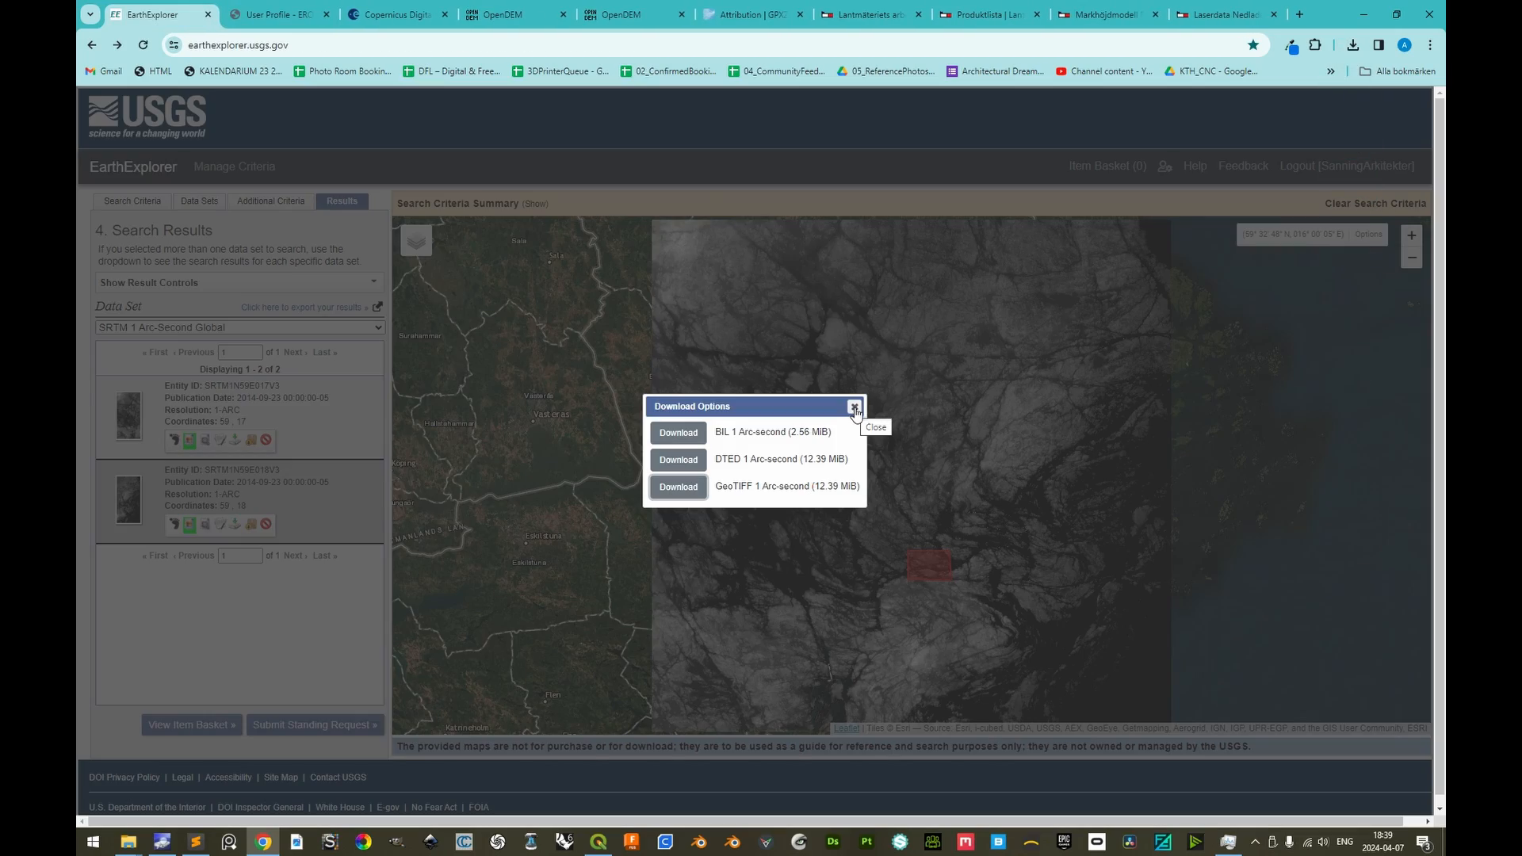
left_click(854, 407)
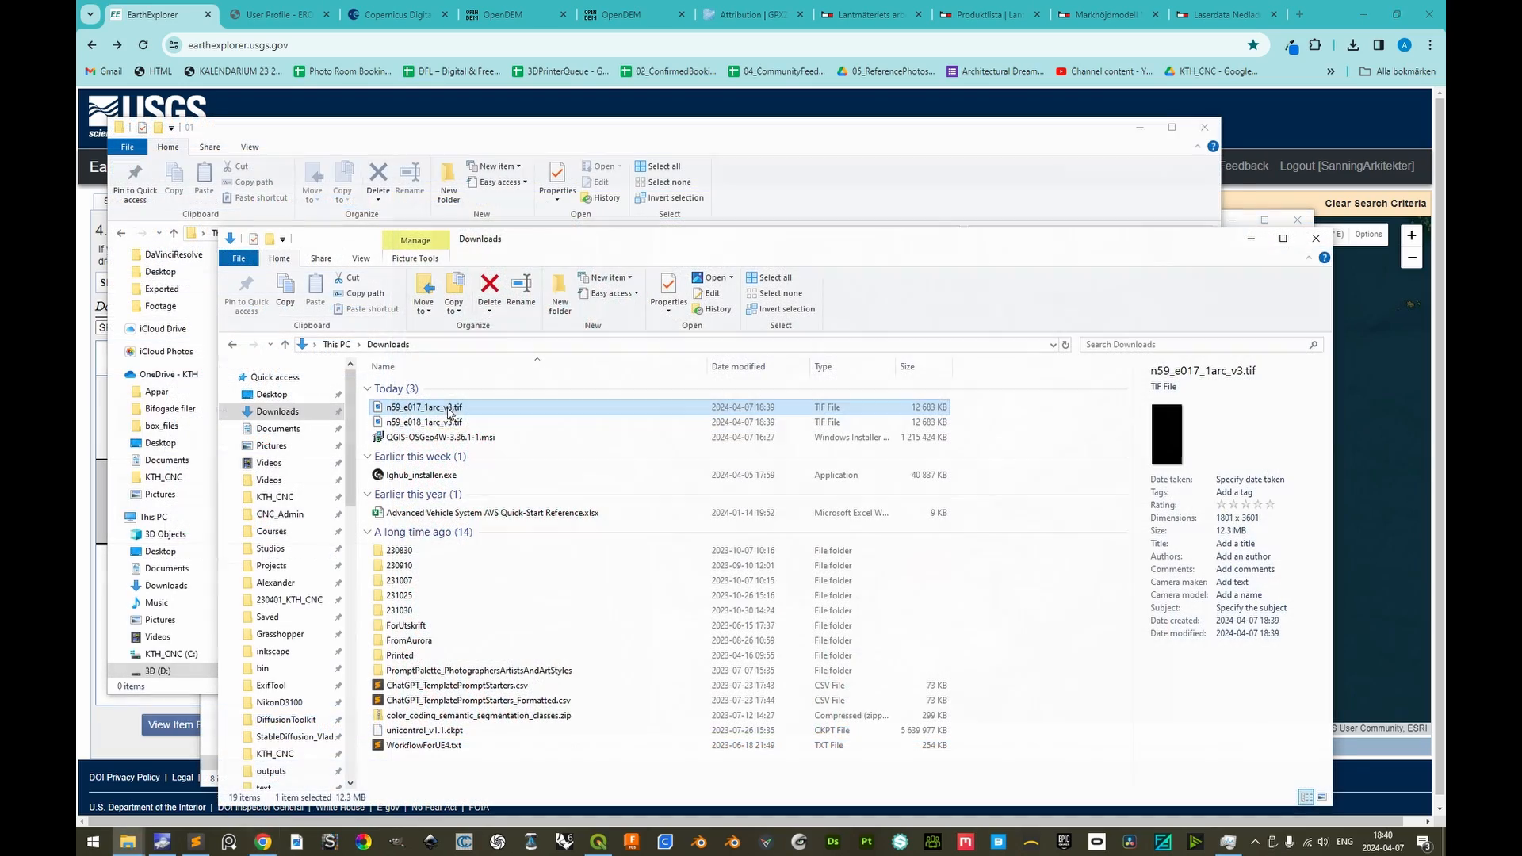
Create a folder named STRM inside Resources\01 in File Explorer and move the two downloaded SRTM .tif files into it
left_click(454, 421)
left_click(456, 408)
key("alt+Tab")
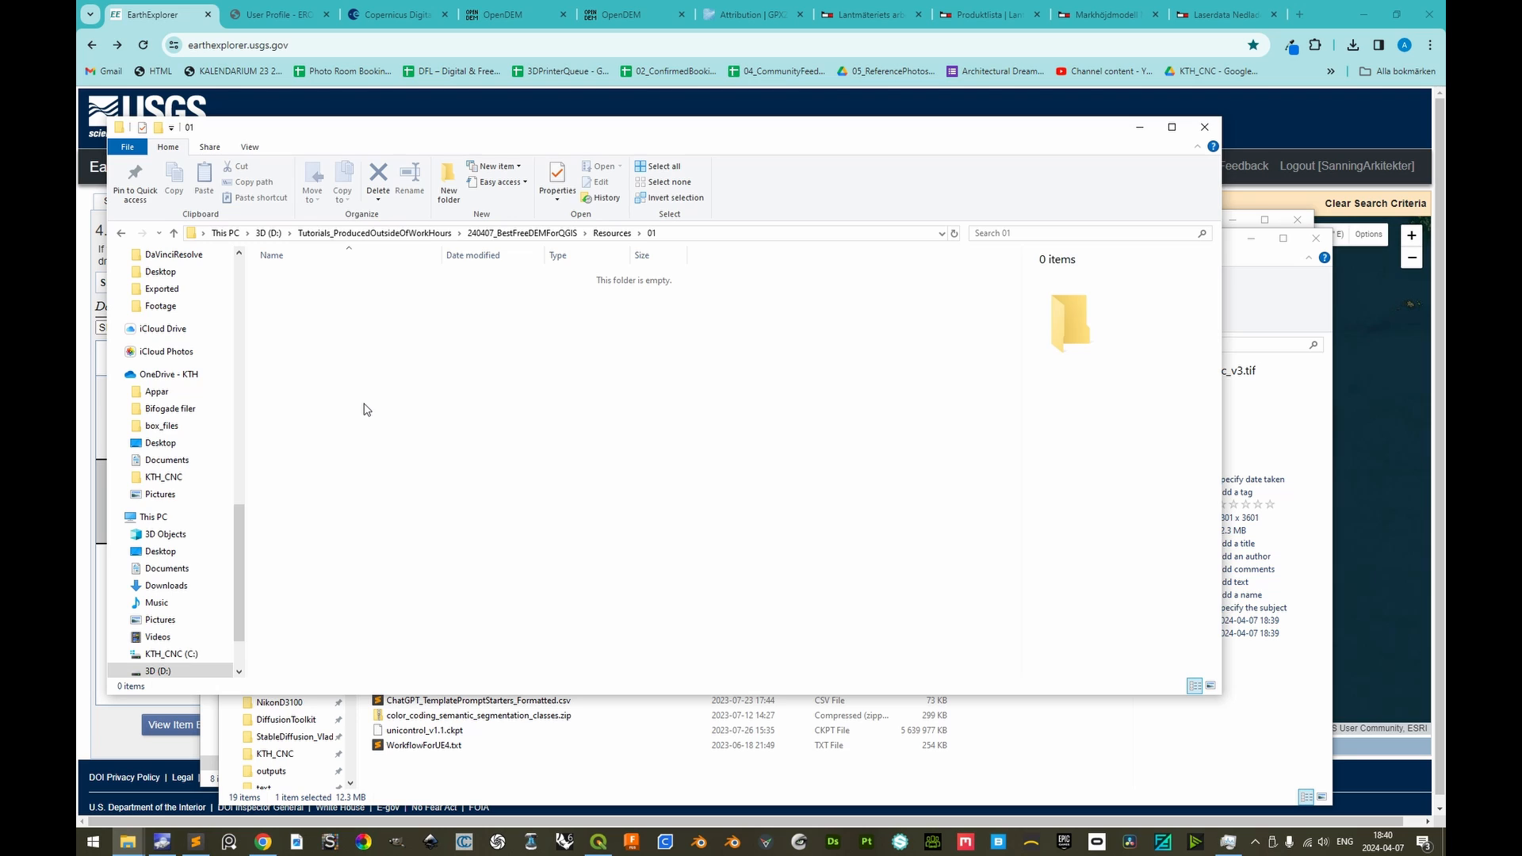
key("ctrl+shift+n")
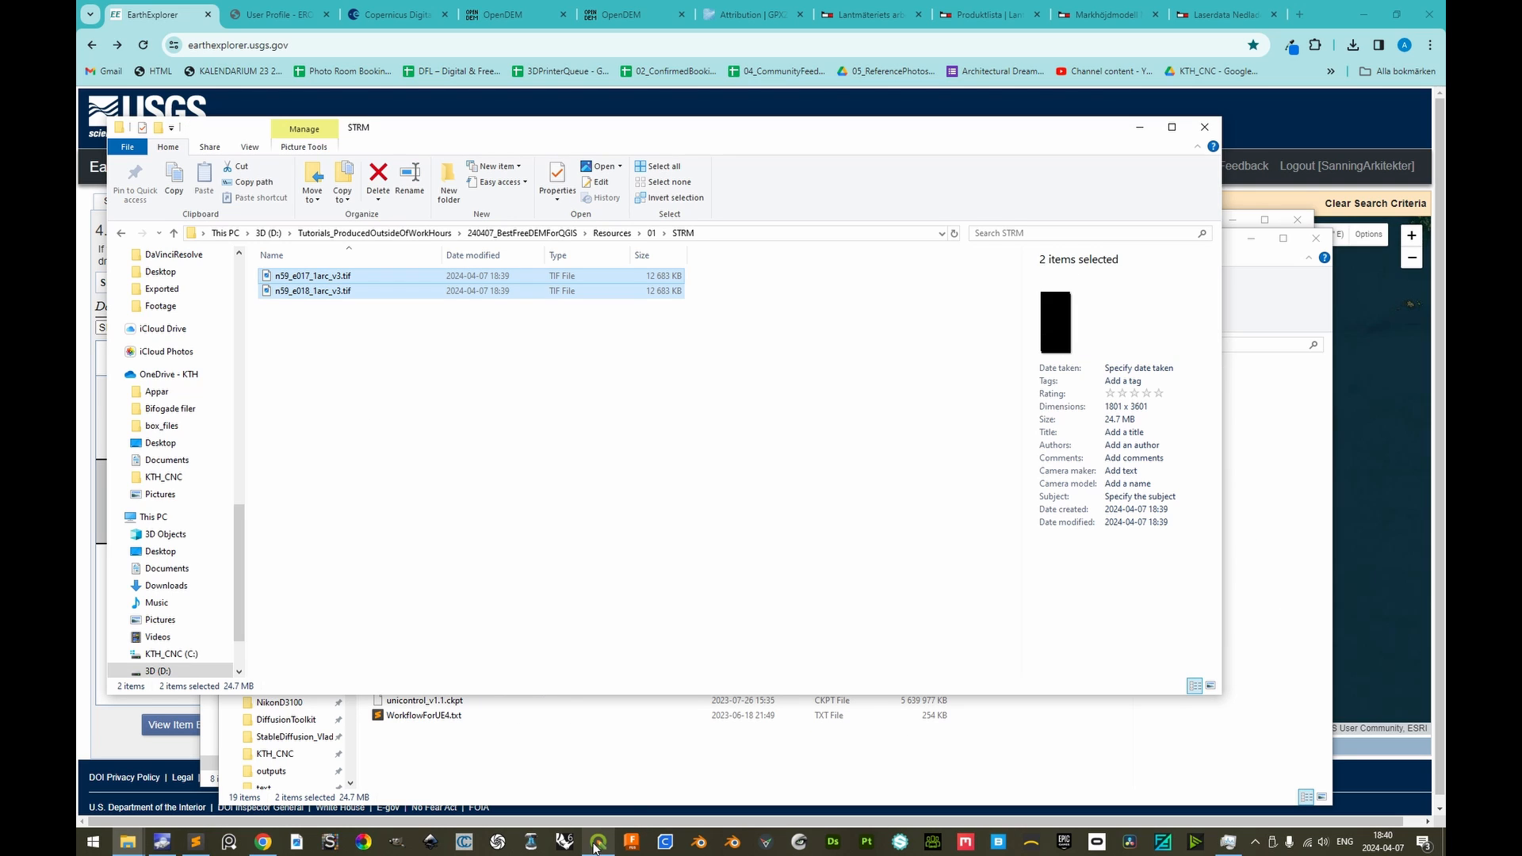
Switch to QGIS and add the OpenStreetMap XYZ tiles as a base map, showing the Stockholm area
left_click(597, 842)
scroll(142, 315, "up", 3)
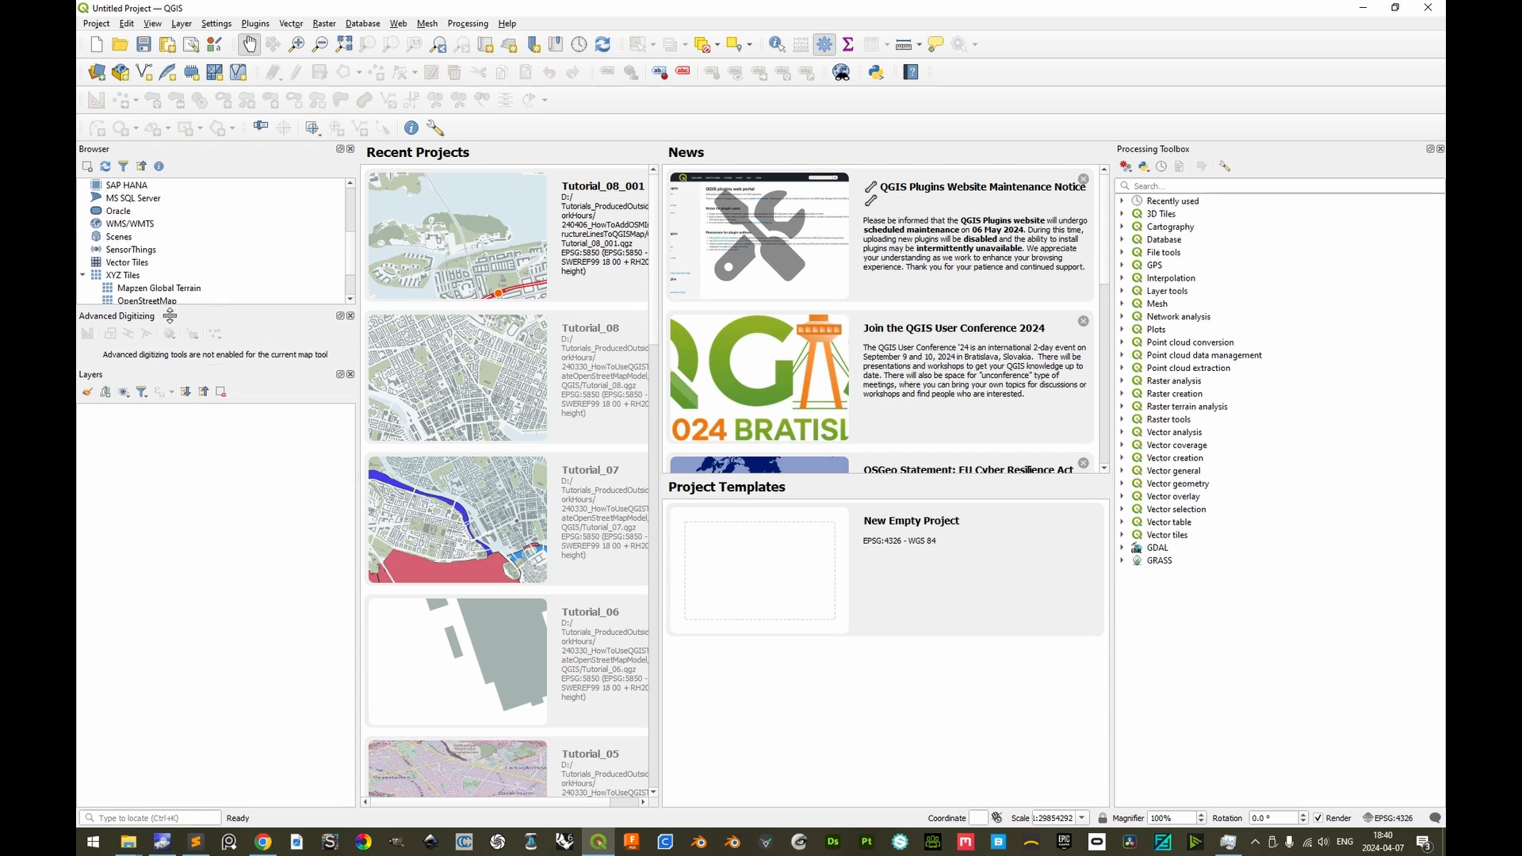
left_click_drag(143, 315, 179, 578)
scroll(737, 428, "up", 5)
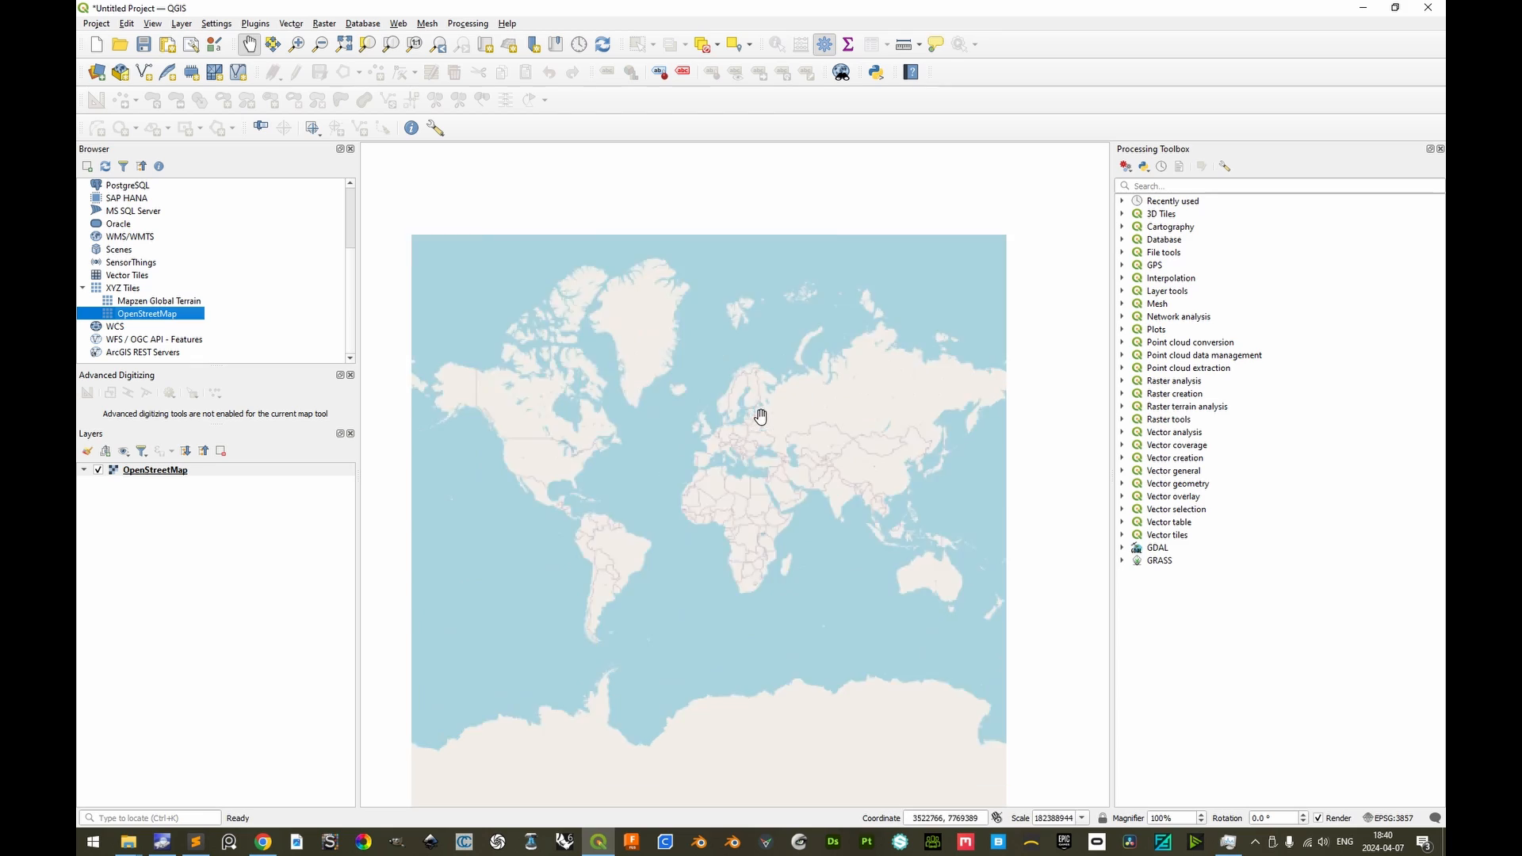
scroll(606, 366, "up", 8)
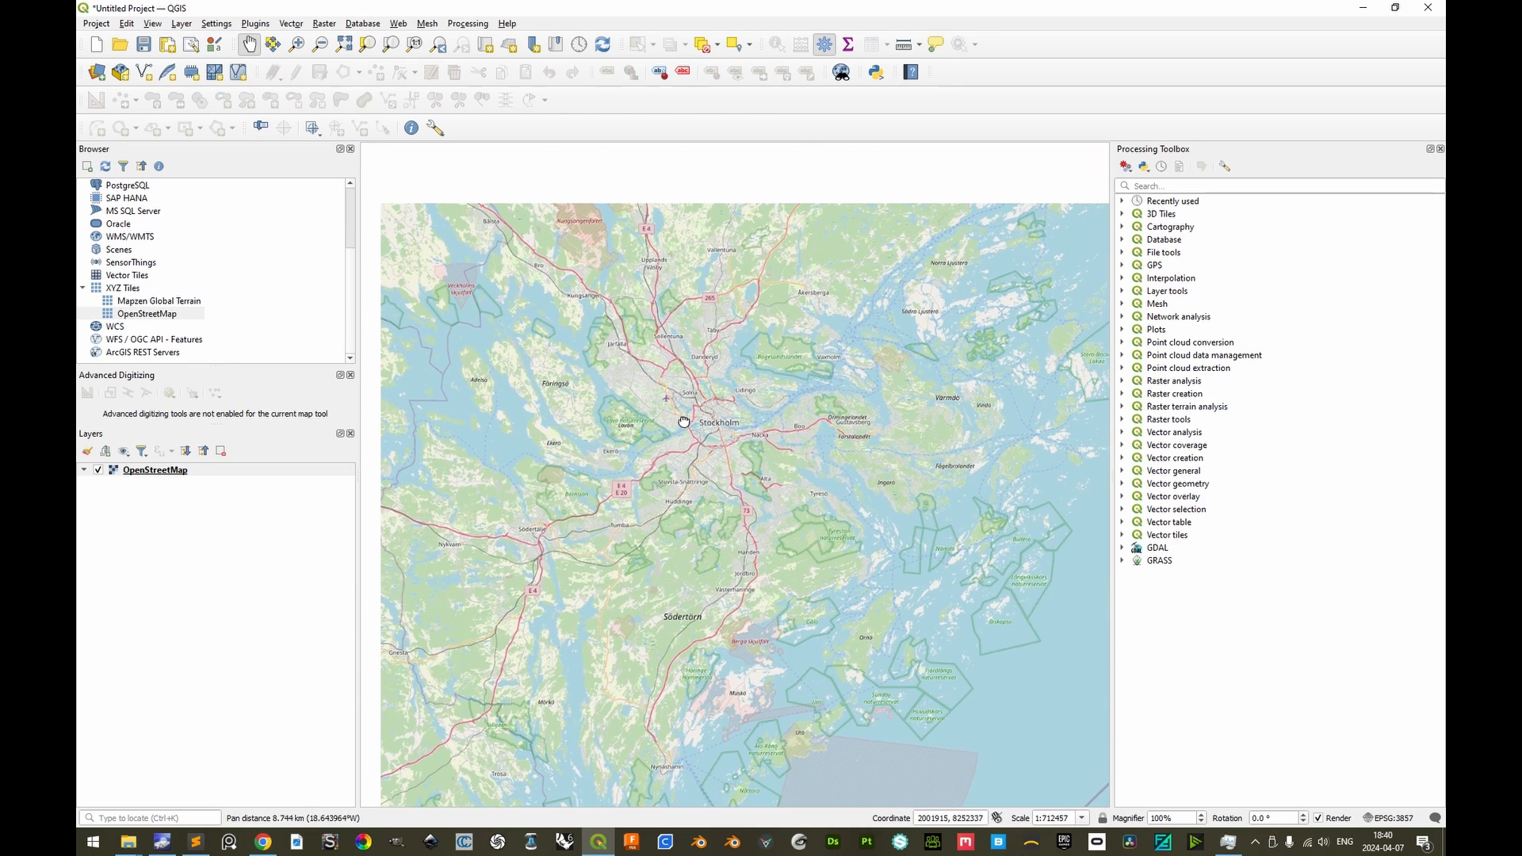
Set the project coordinate reference system to EPSG:5850 - SWEREF99 18 00 + RH2000 height
left_click(1402, 817)
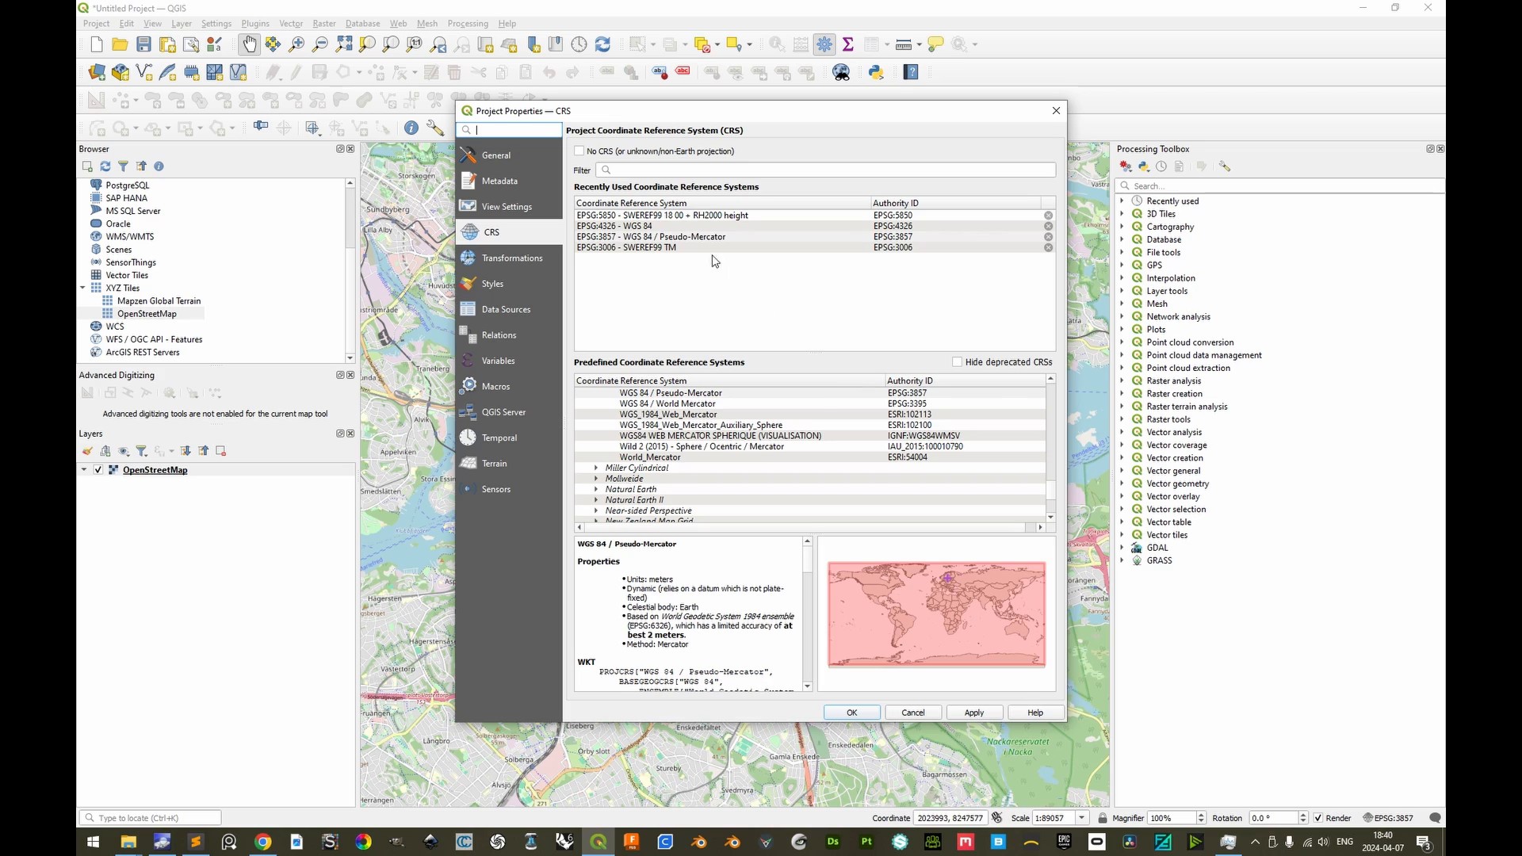
left_click(669, 216)
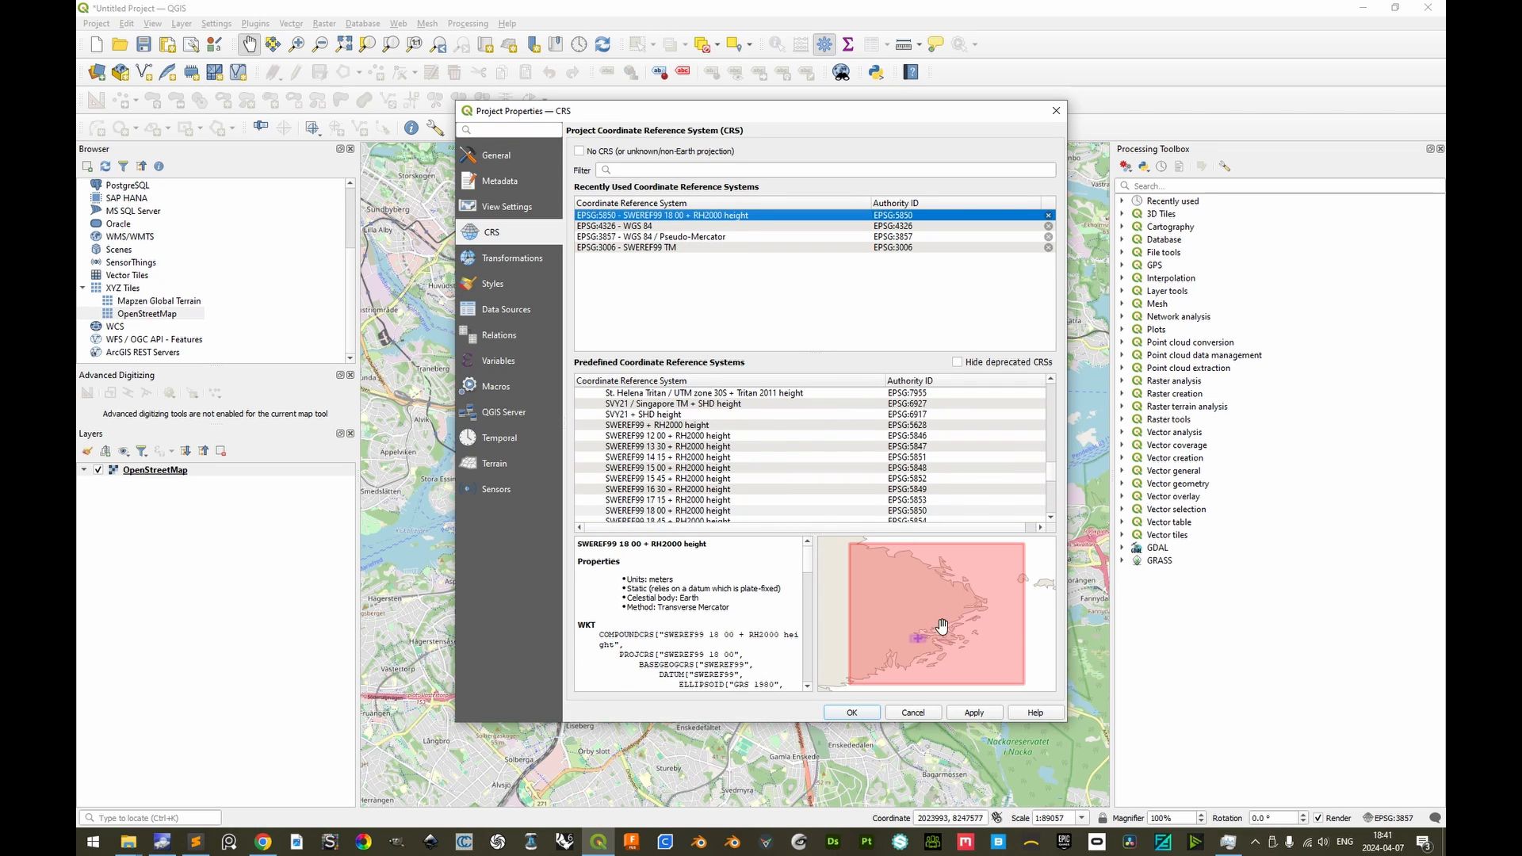
left_click(861, 715)
Add n59_e017_1arc_v3.tif and n59_e018_1arc_v3.tif from the STRM folder as raster layers above OpenStreetMap
key("alt+Tab")
left_click_drag(336, 291, 284, 531)
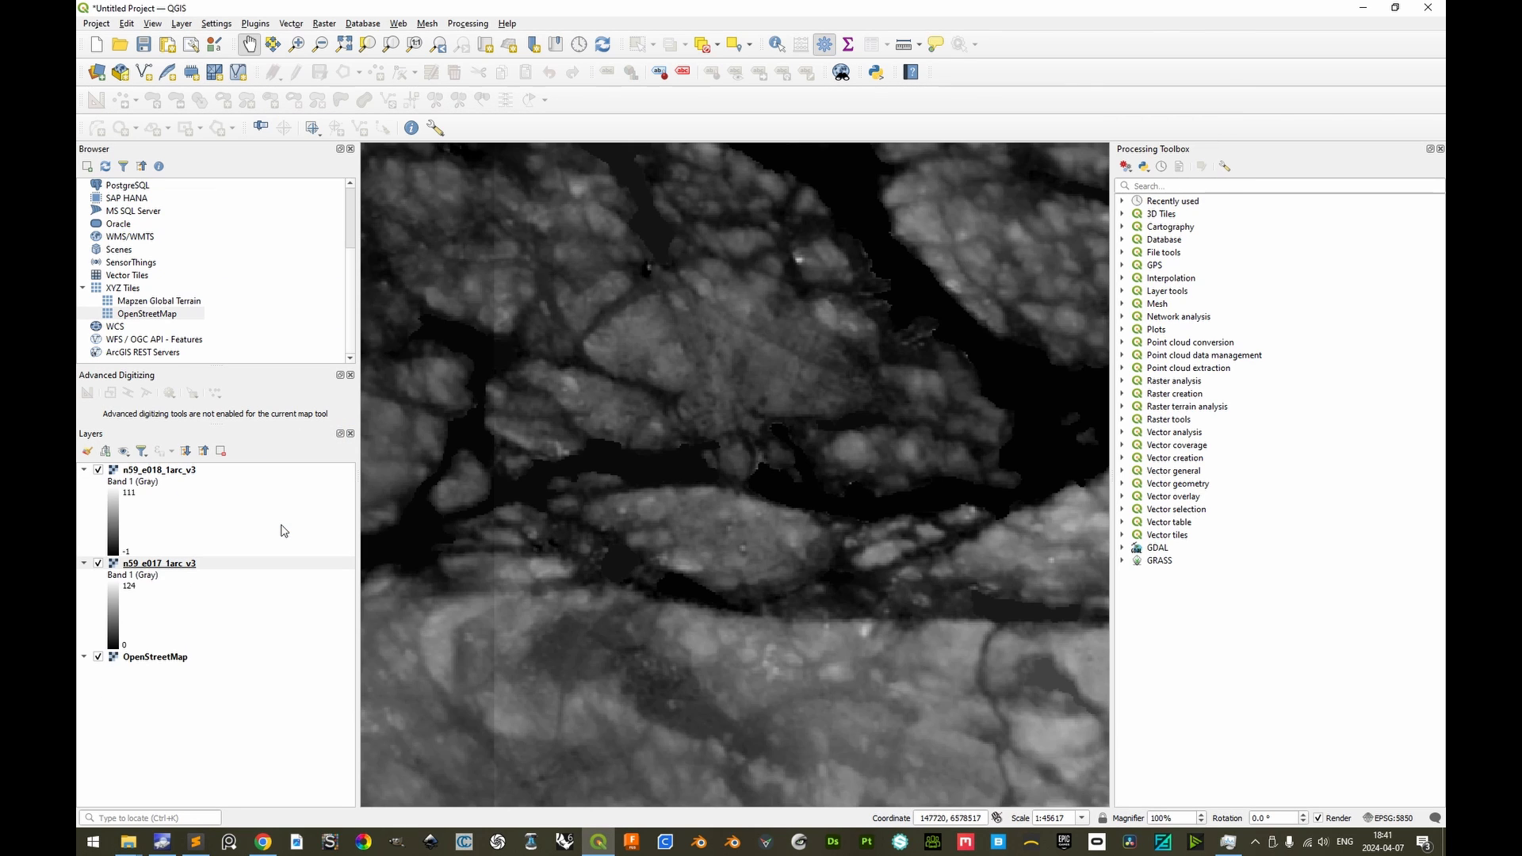
left_click_drag(431, 410, 550, 435)
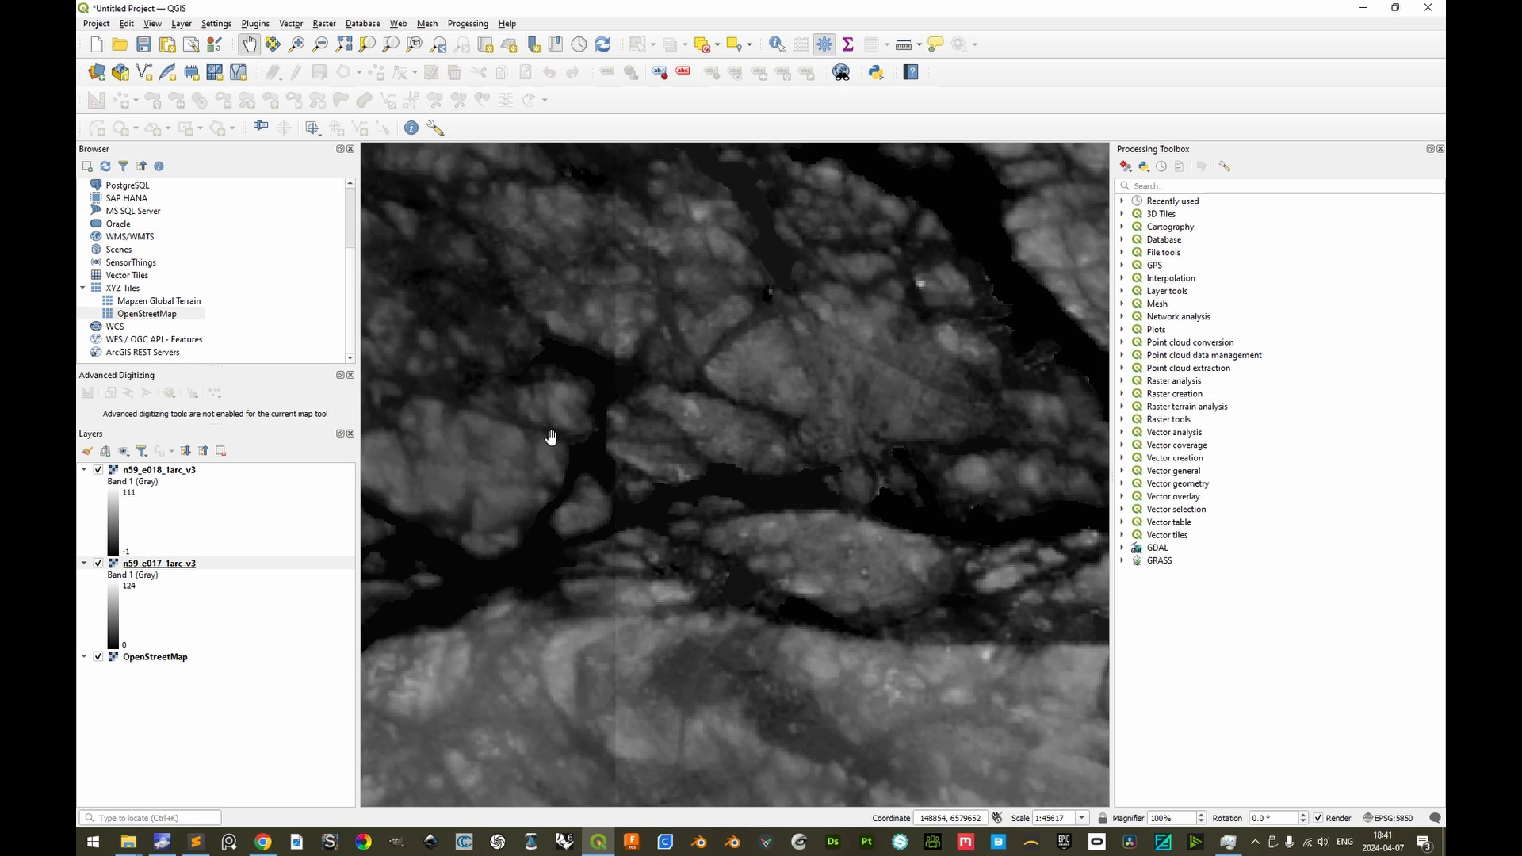
Merge the n59_e017_1arc_v3 and n59_e018_1arc_v3 rasters into one temporary Float32 layer, leaving OpenStreetMap out of the inputs
left_click(321, 25)
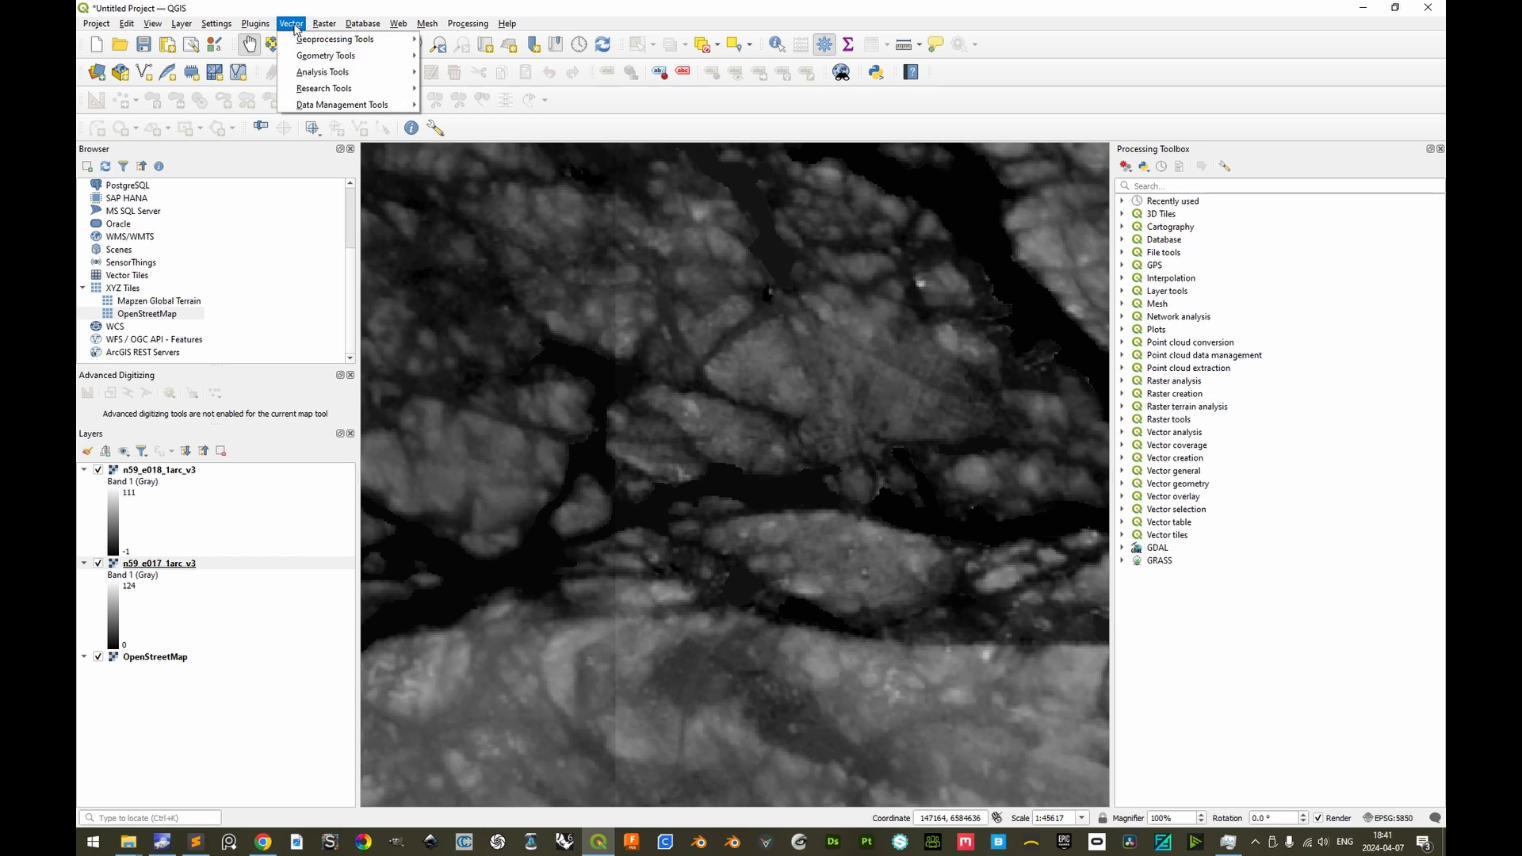
mouse_move(381, 88)
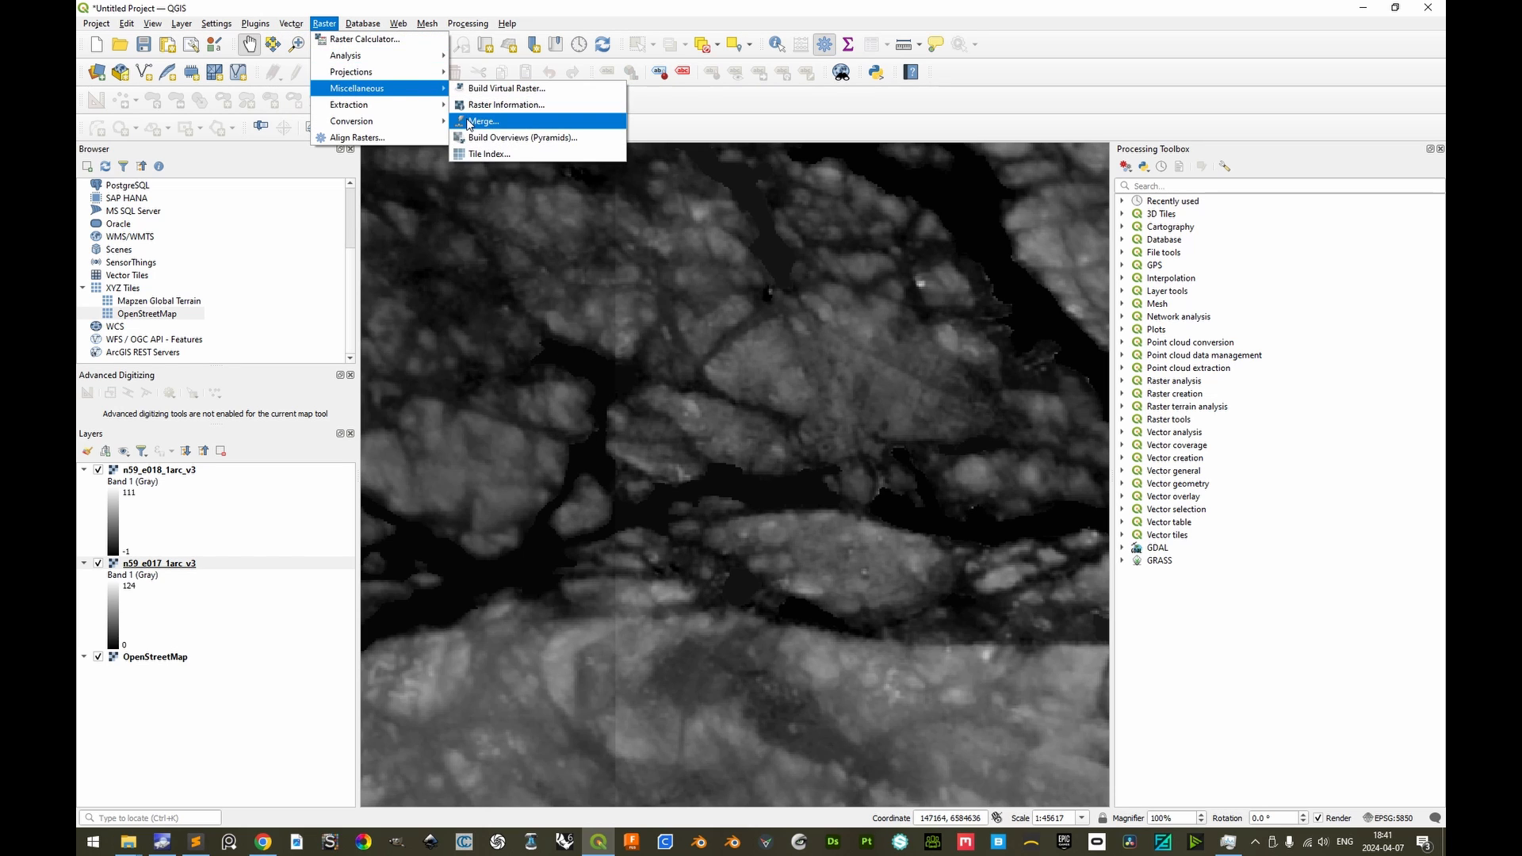
left_click(470, 121)
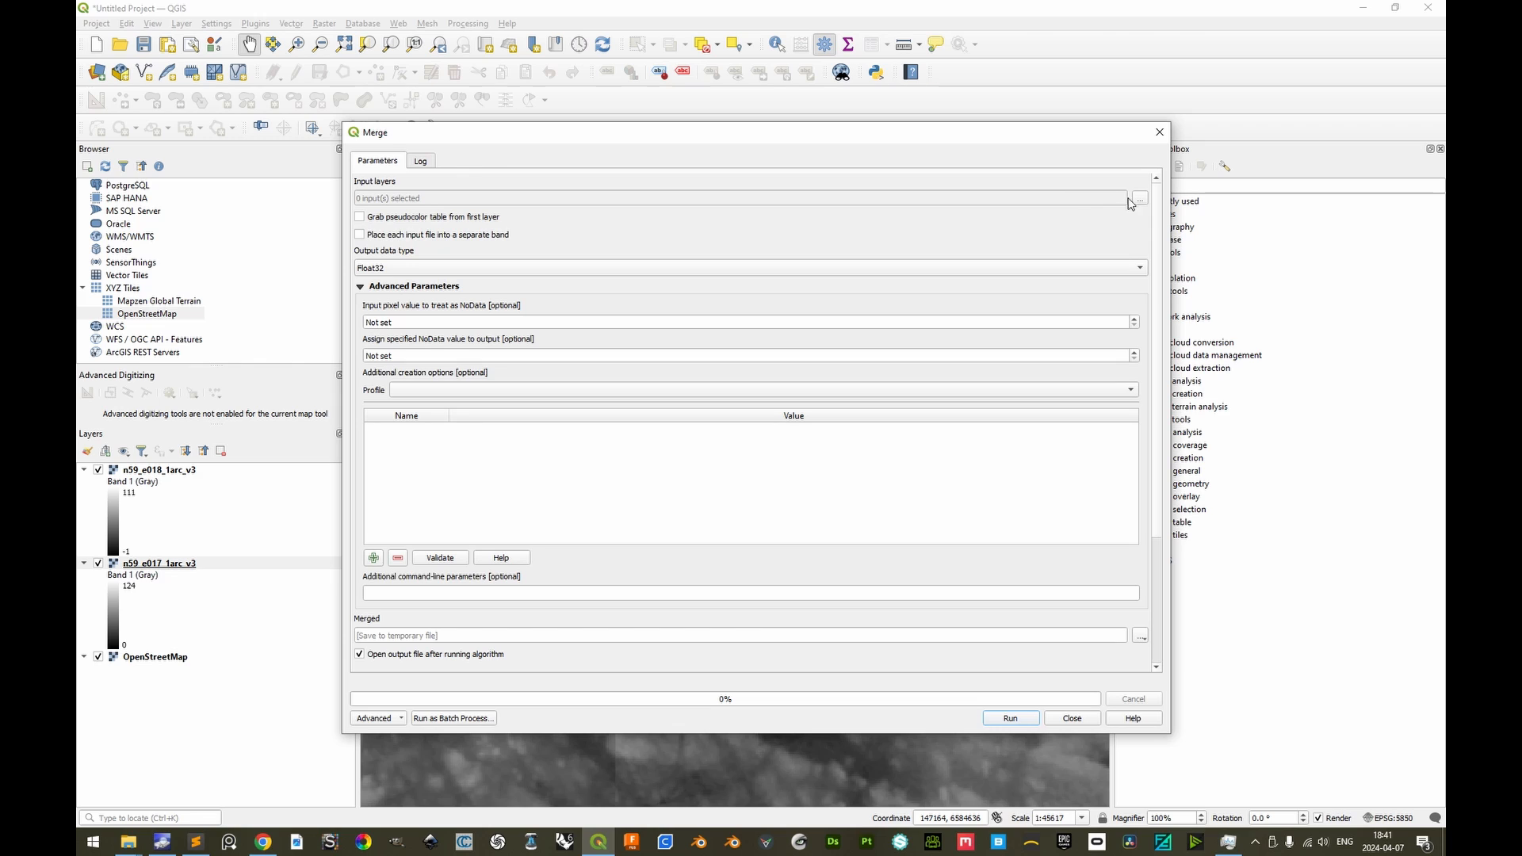
left_click(1145, 202)
left_click(1129, 205)
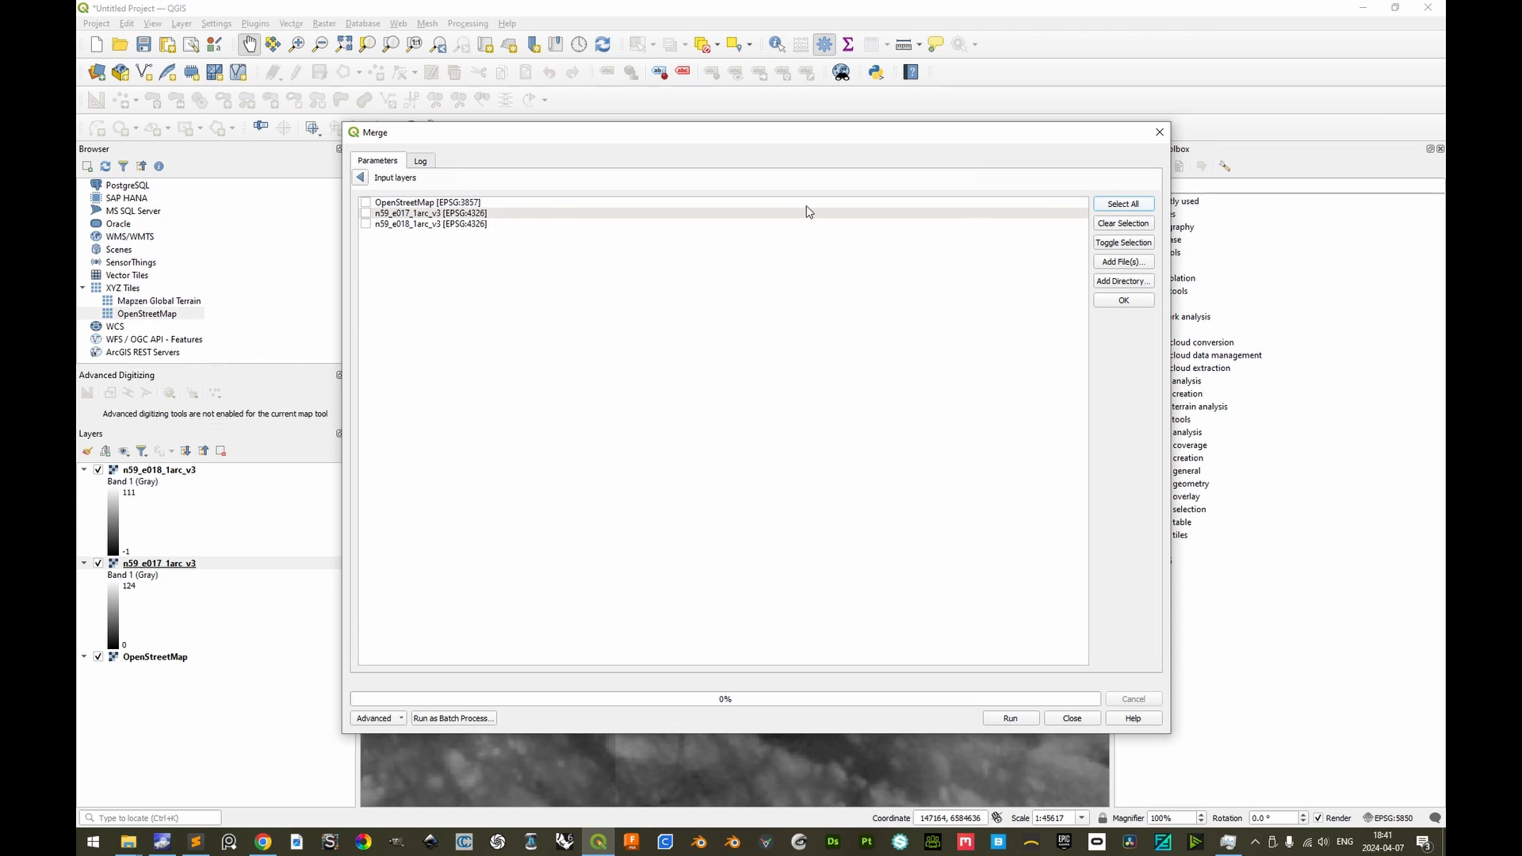
left_click(365, 203)
left_click(360, 178)
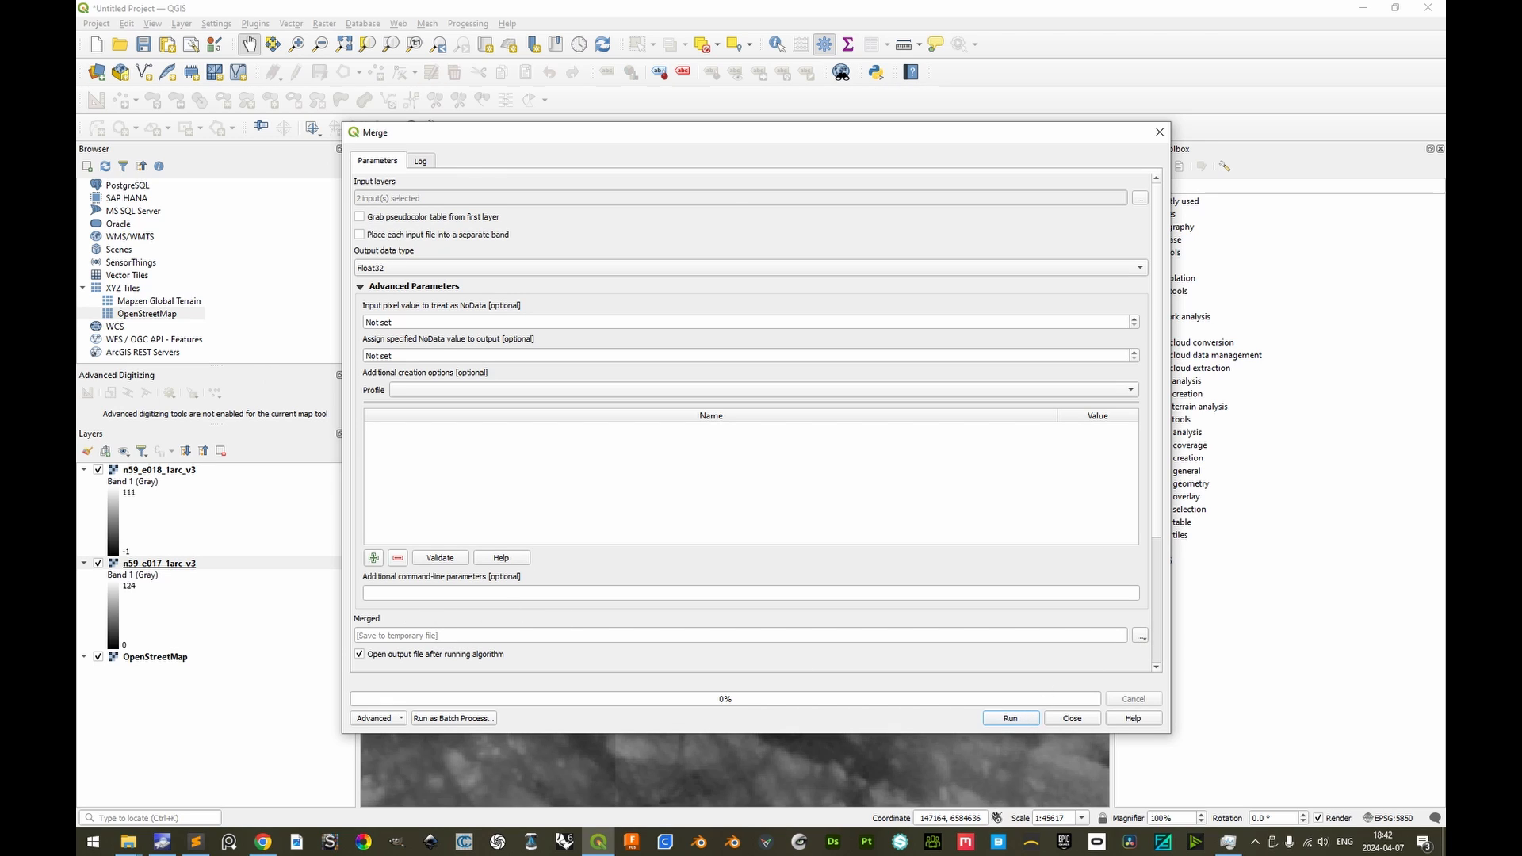
left_click(1010, 717)
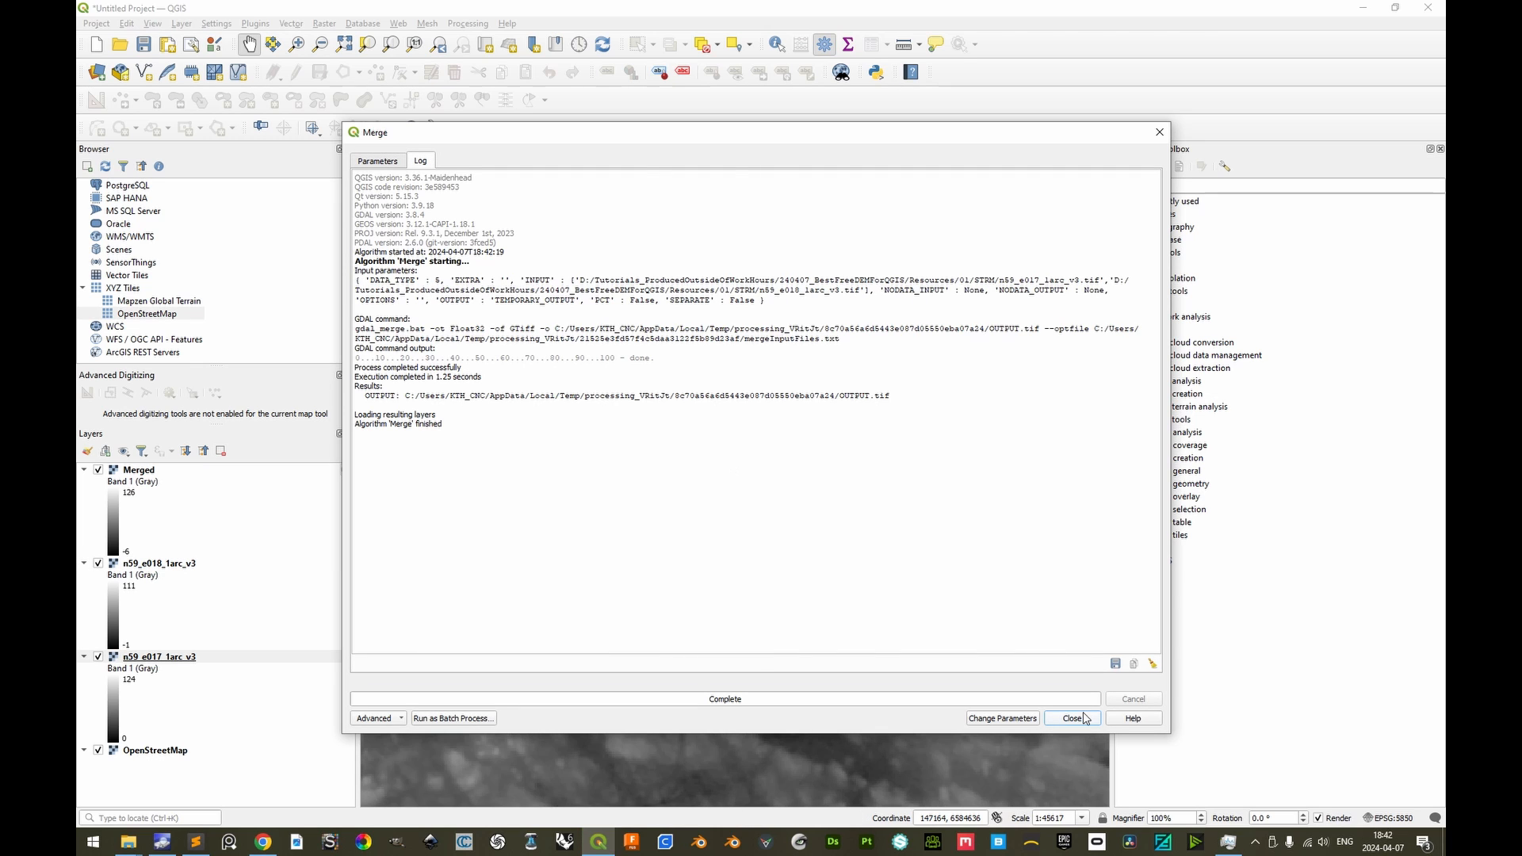
left_click(1078, 718)
Collapse and hide the two source layers n59_e018_1arc_v3 and n59_e017_1arc_v3
left_click(84, 563)
left_click(84, 576)
left_click(98, 564)
left_click(99, 576)
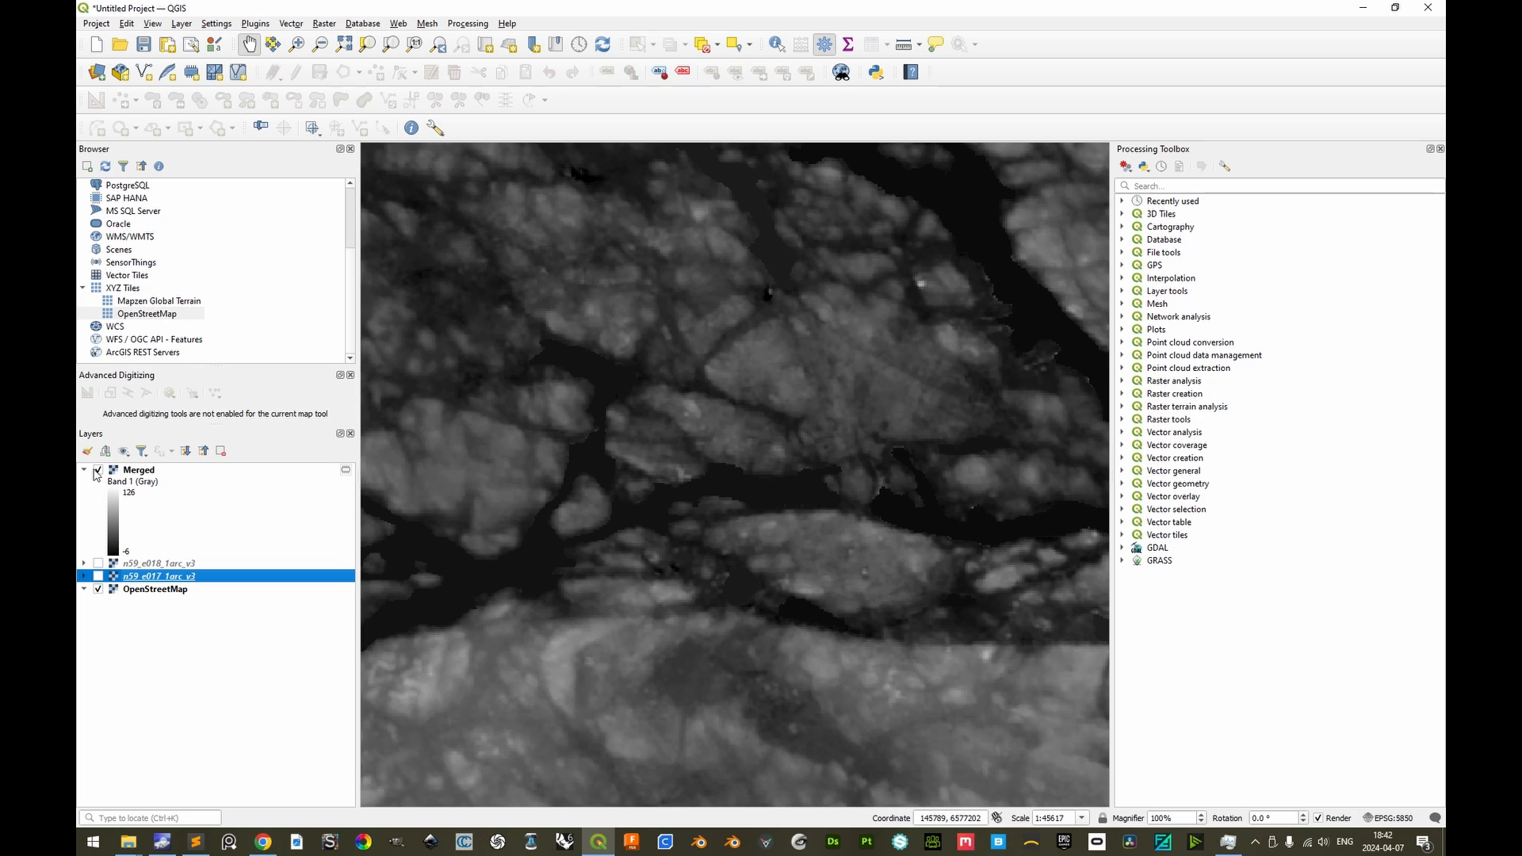
Rename the merged raster layer as SRTM
left_click(138, 472)
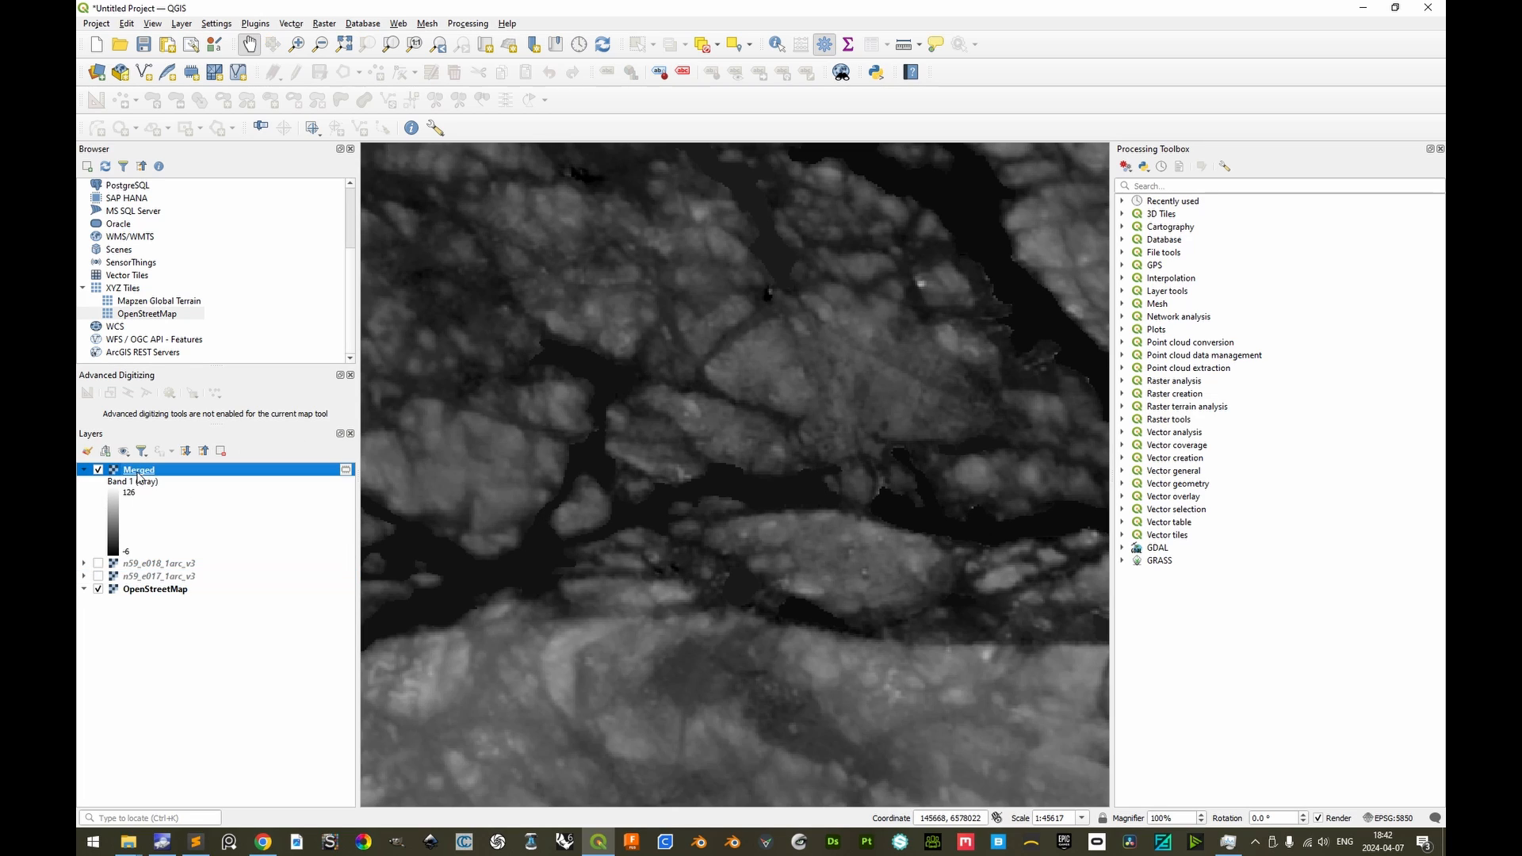
left_click(139, 472)
type("SRT")
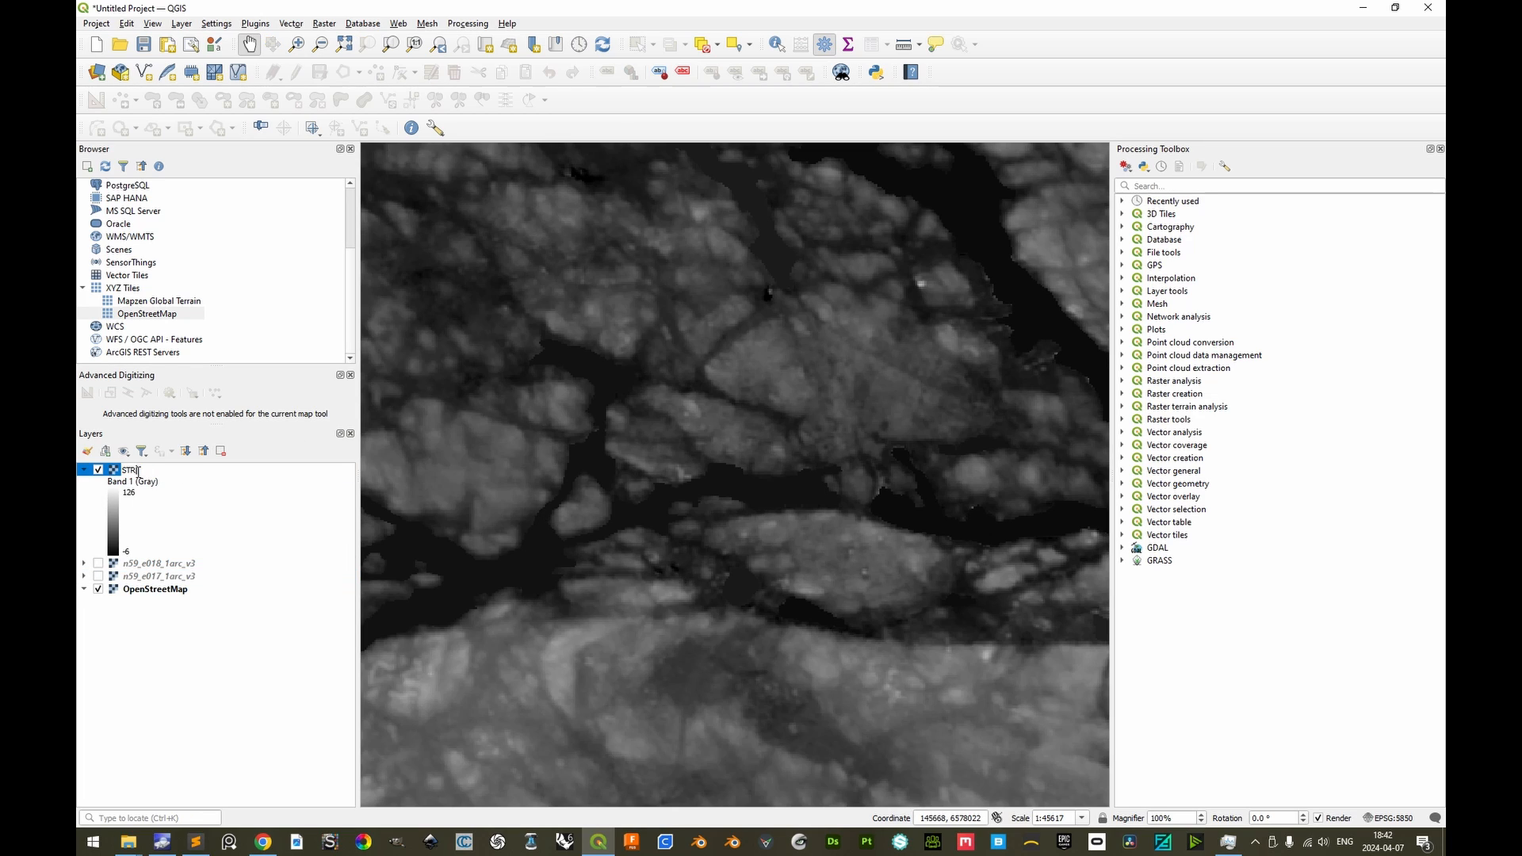
type("M")
key("Return")
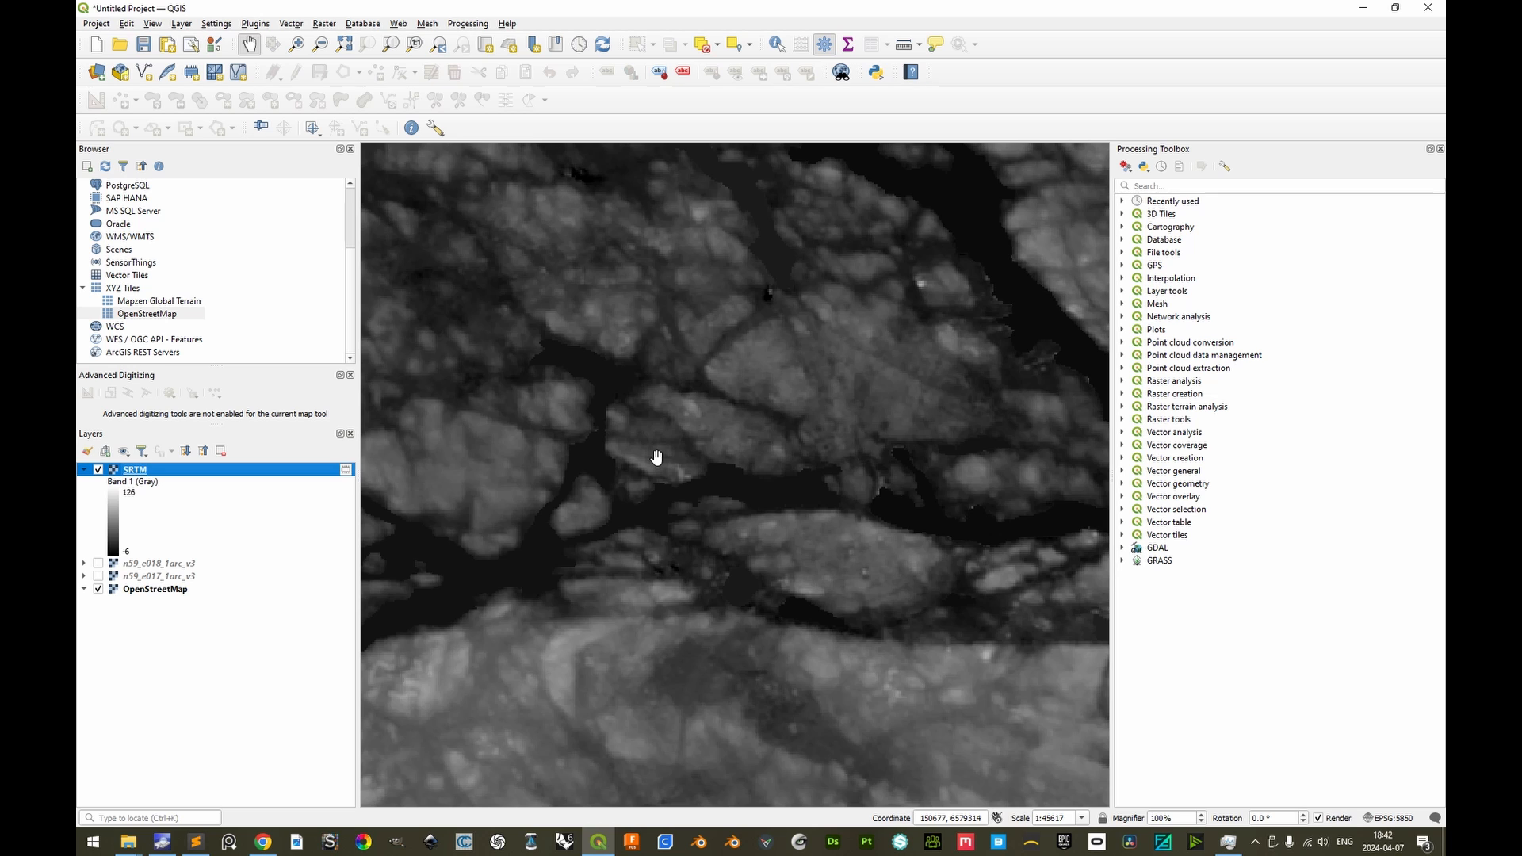
Switch to Chrome and open prism-dem-open.copernicus.eu/pd-desk-open-access/publicDemURLs in a new tab beside the Copernicus page
key("alt+Tab")
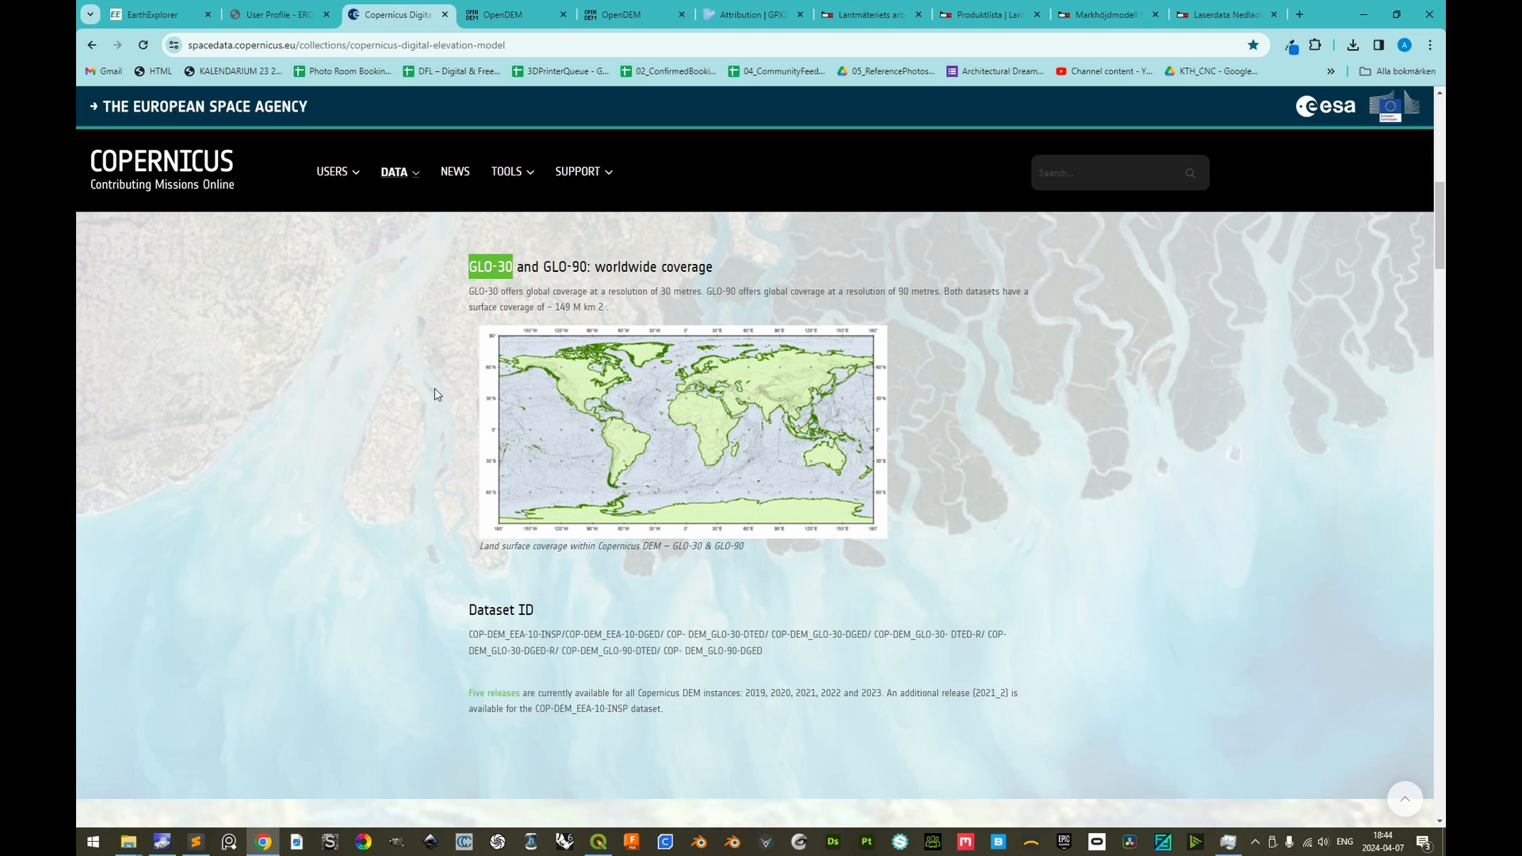
key("alt+Tab")
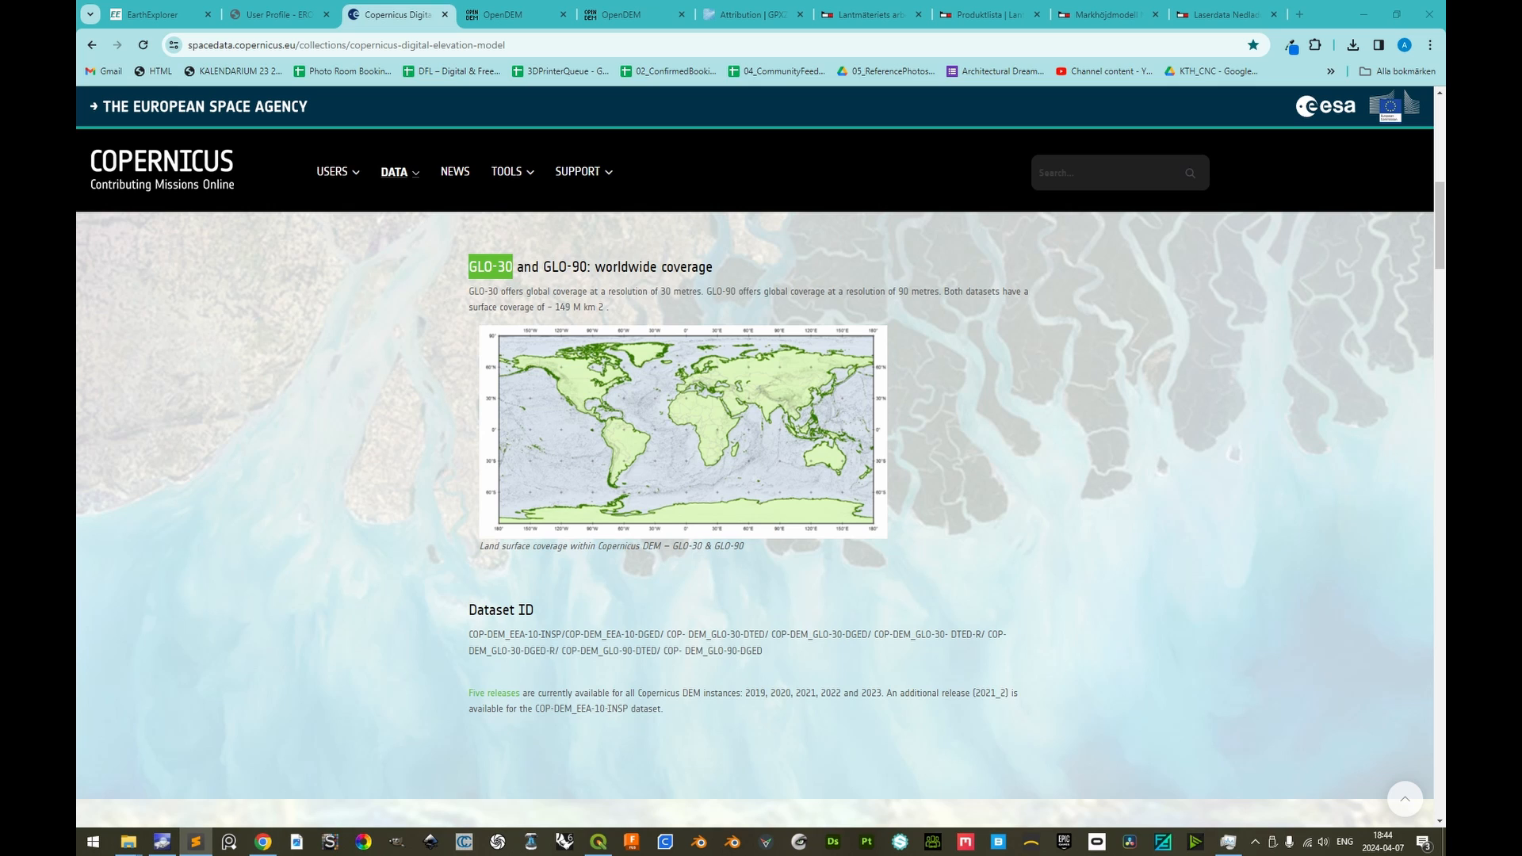
left_click(388, 7)
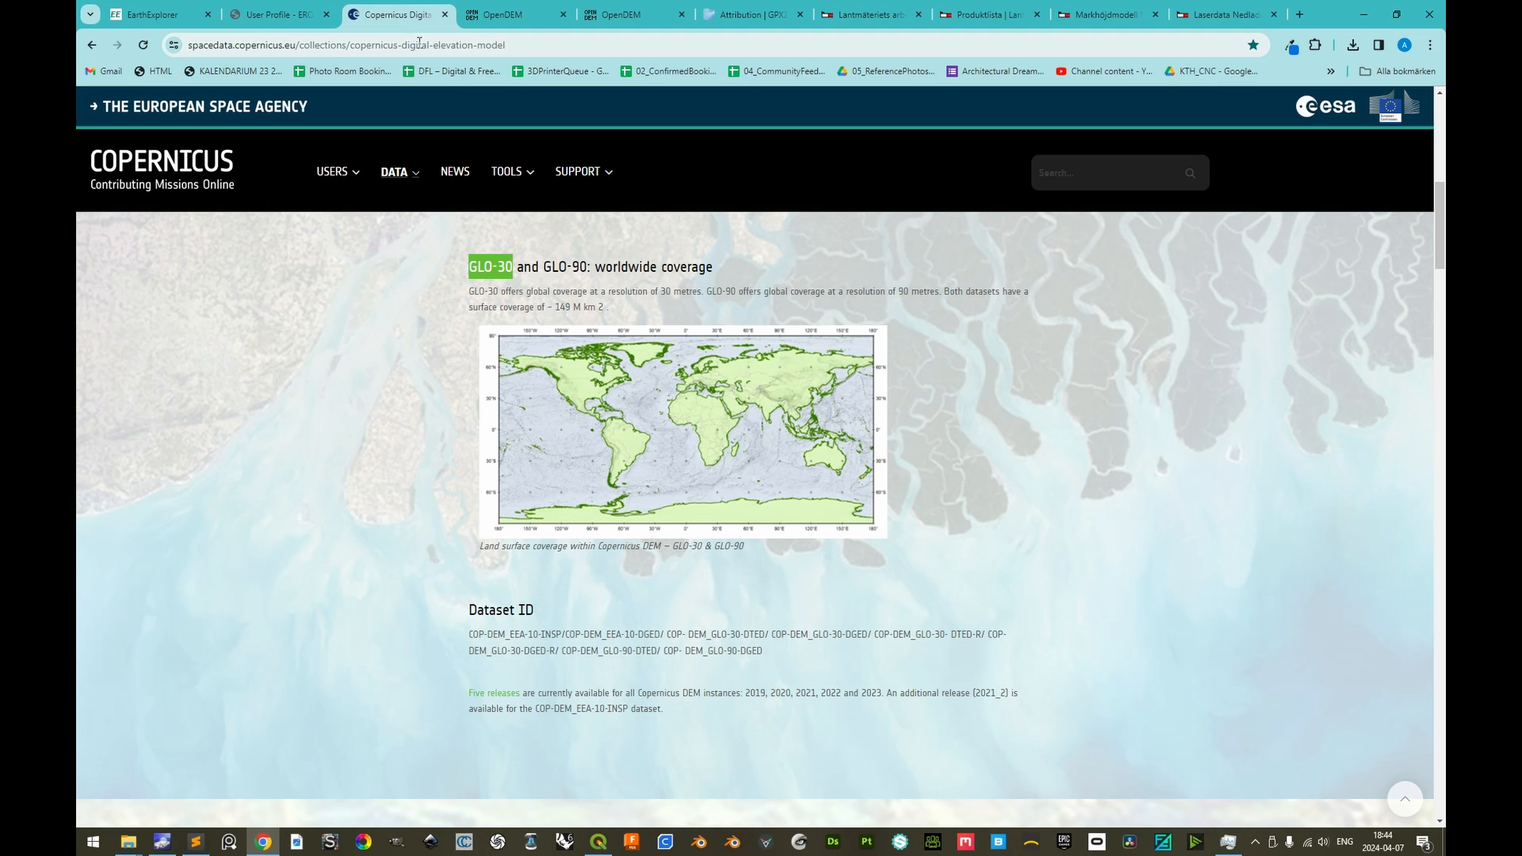
key("ctrl+t")
type("https://prism-dem-open.copernicus.eu/pd-desk-open-access/publicDemURLs")
key("Return")
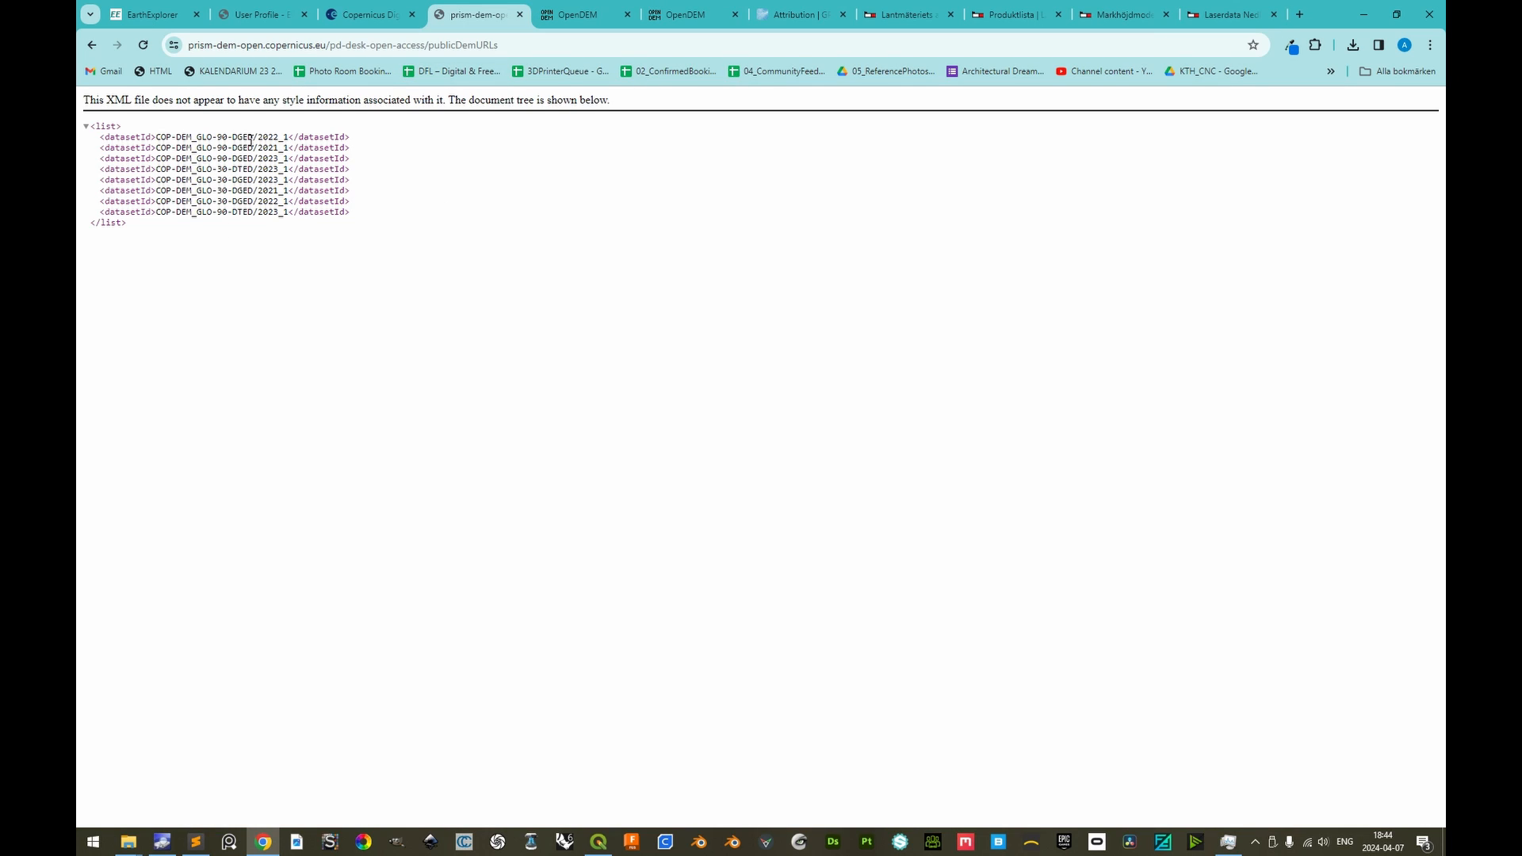
Open the download list of the 2022_1 GLO-30 DGED dataset by appending /COP-DEM_GLO-30-DGED__2022_1 to the publicDemURLs address
left_click_drag(277, 200, 262, 201)
left_click(225, 203)
left_click_drag(289, 201, 157, 200)
key("ctrl+c")
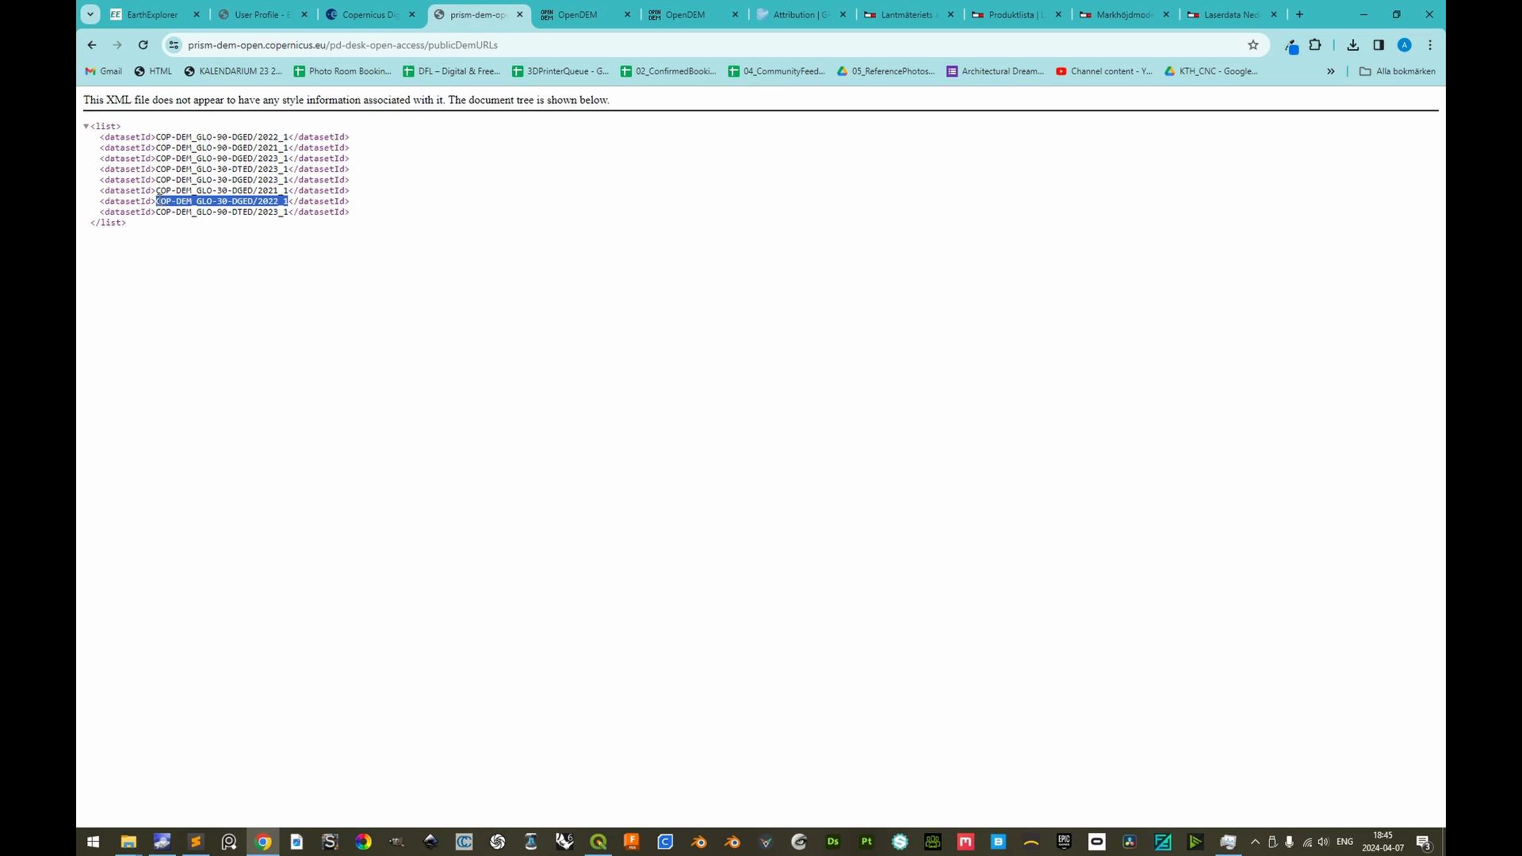
left_click(525, 41)
double_click(529, 43)
left_click(548, 42)
type("//")
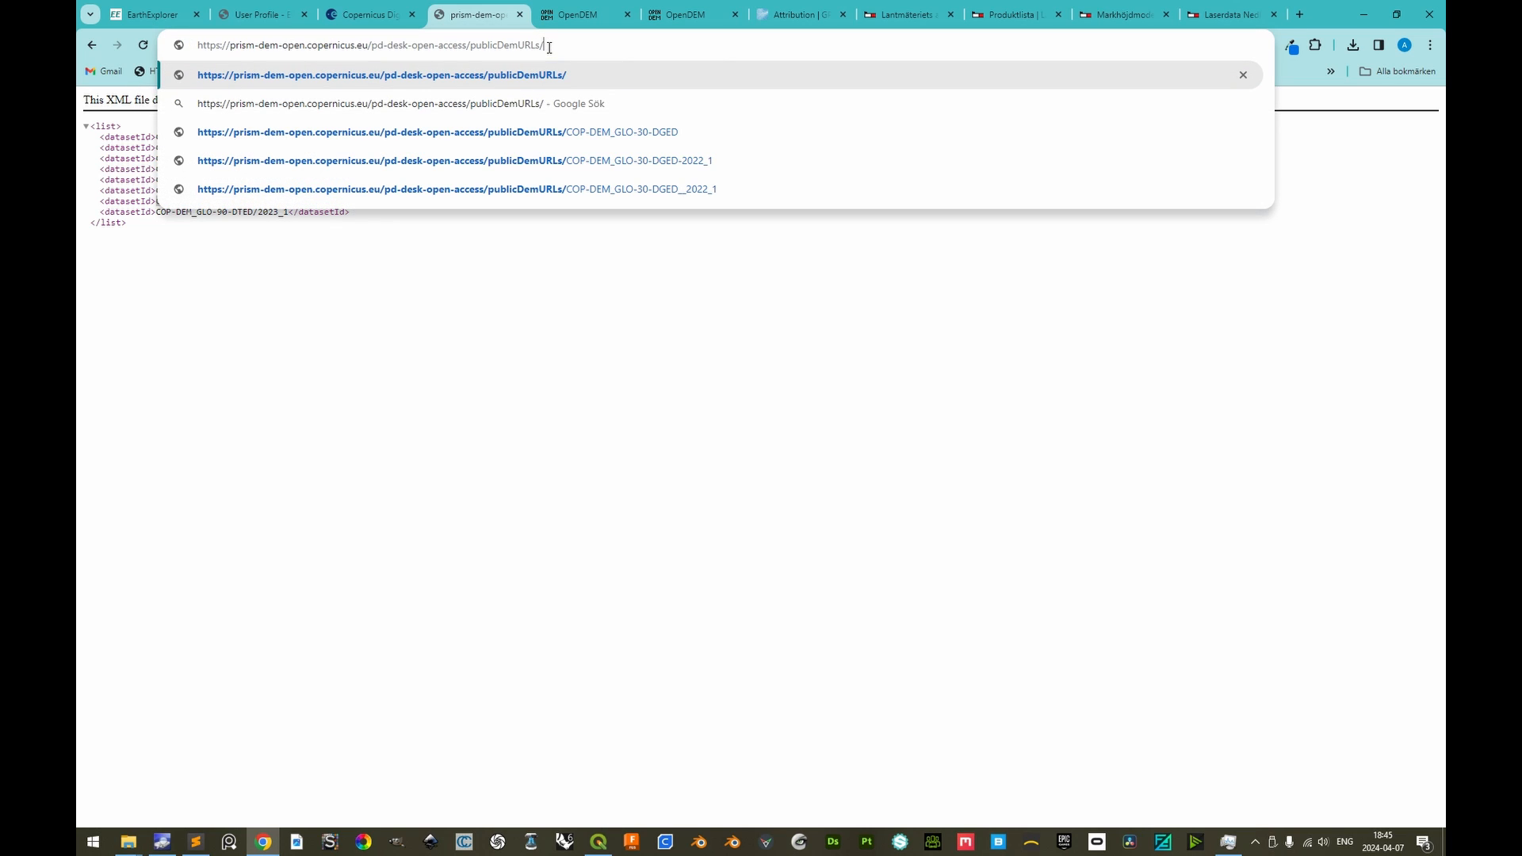
key("ctrl+v")
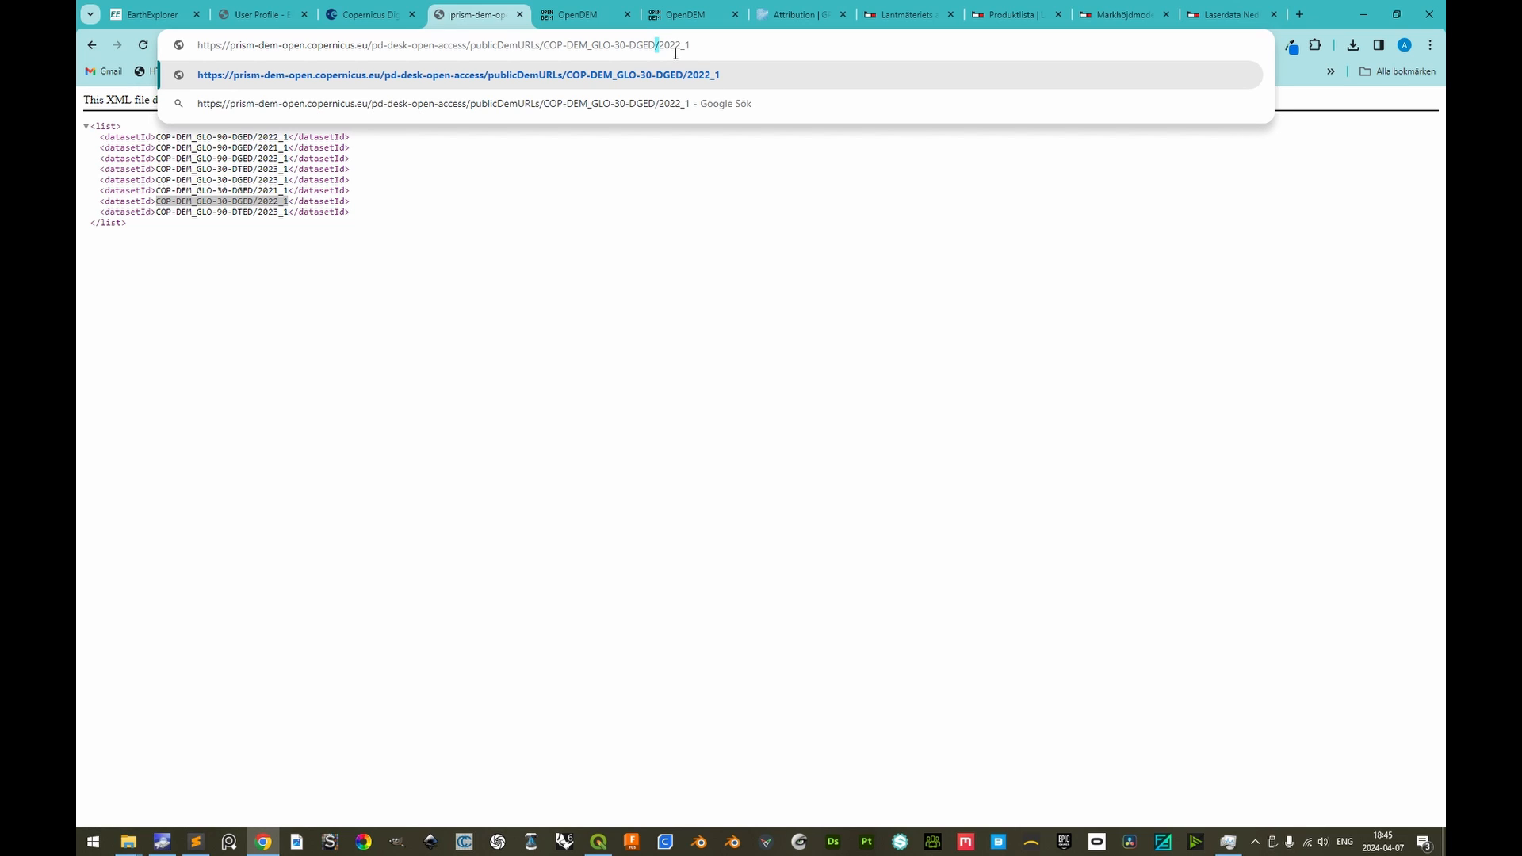
type("__")
key("Return")
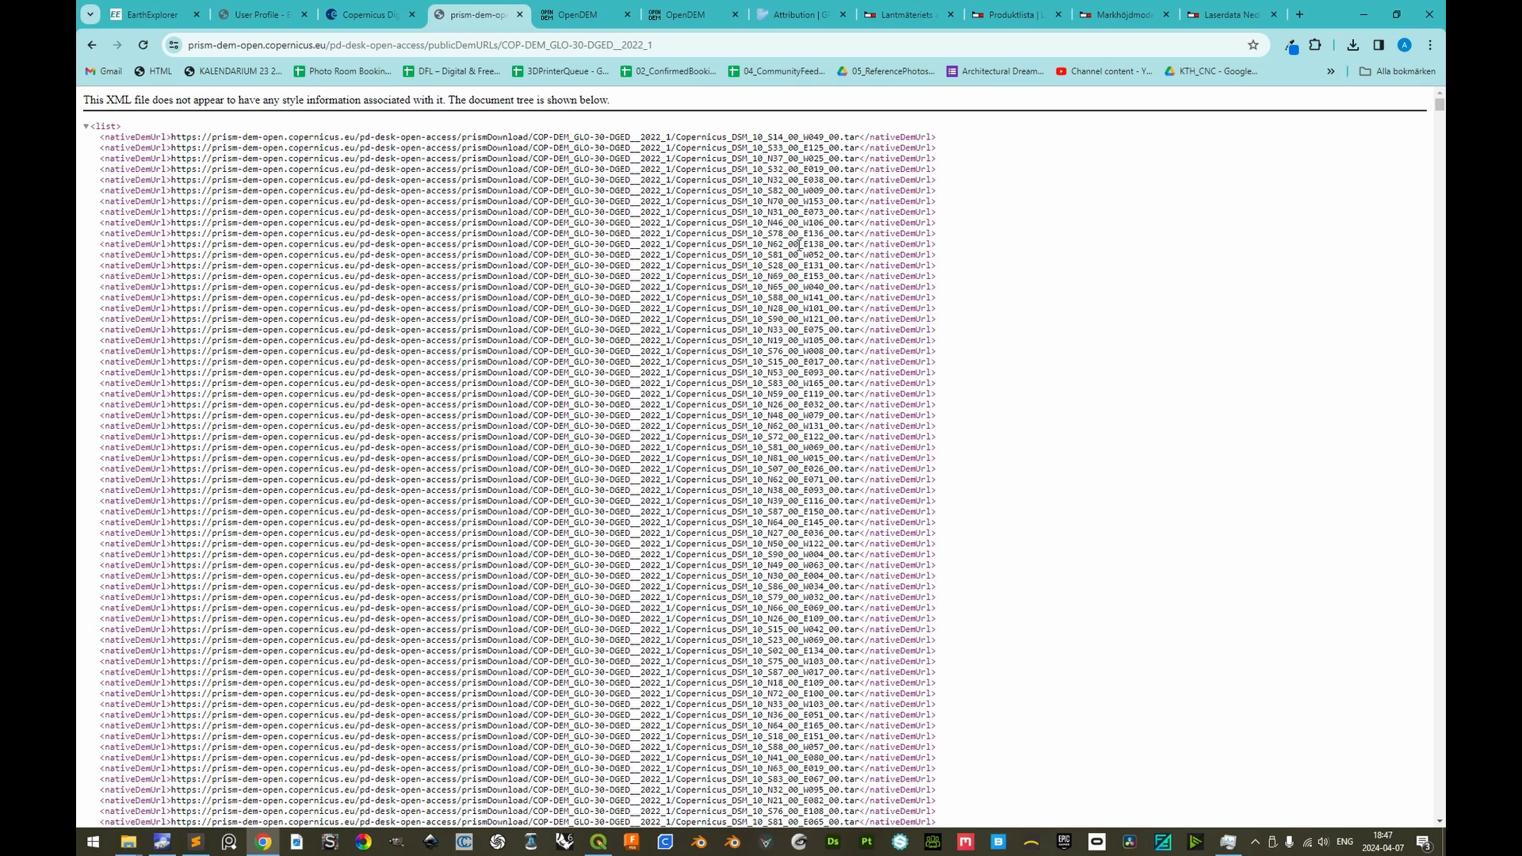
Open OpenStreetMap in a new tab and read central Stockholm's latitude and longitude from the map's web address
left_click(1302, 18)
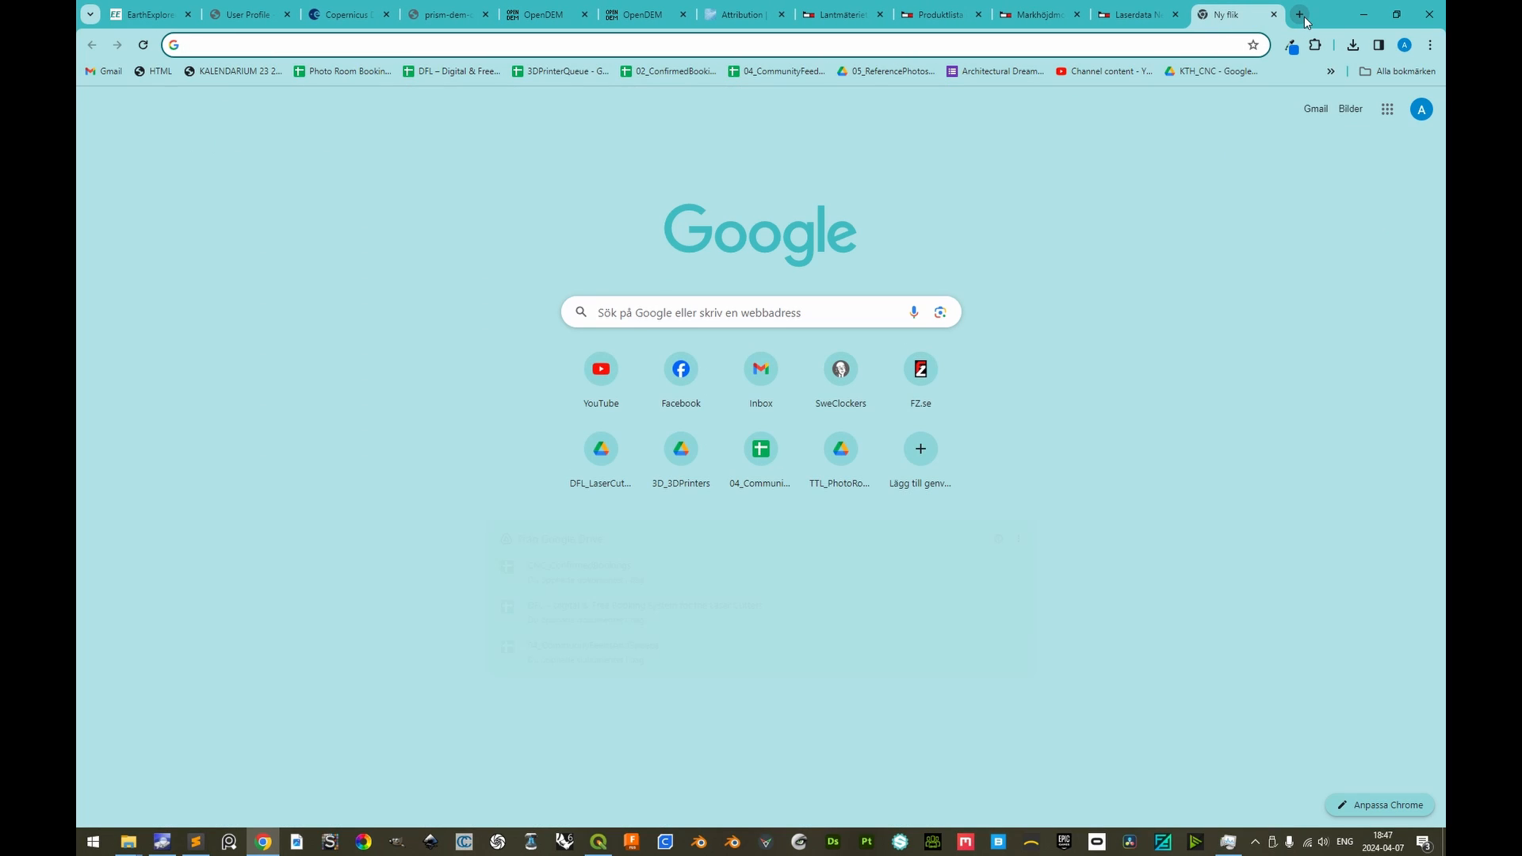
type("open")
key("Return")
left_click_drag(453, 45, 381, 45)
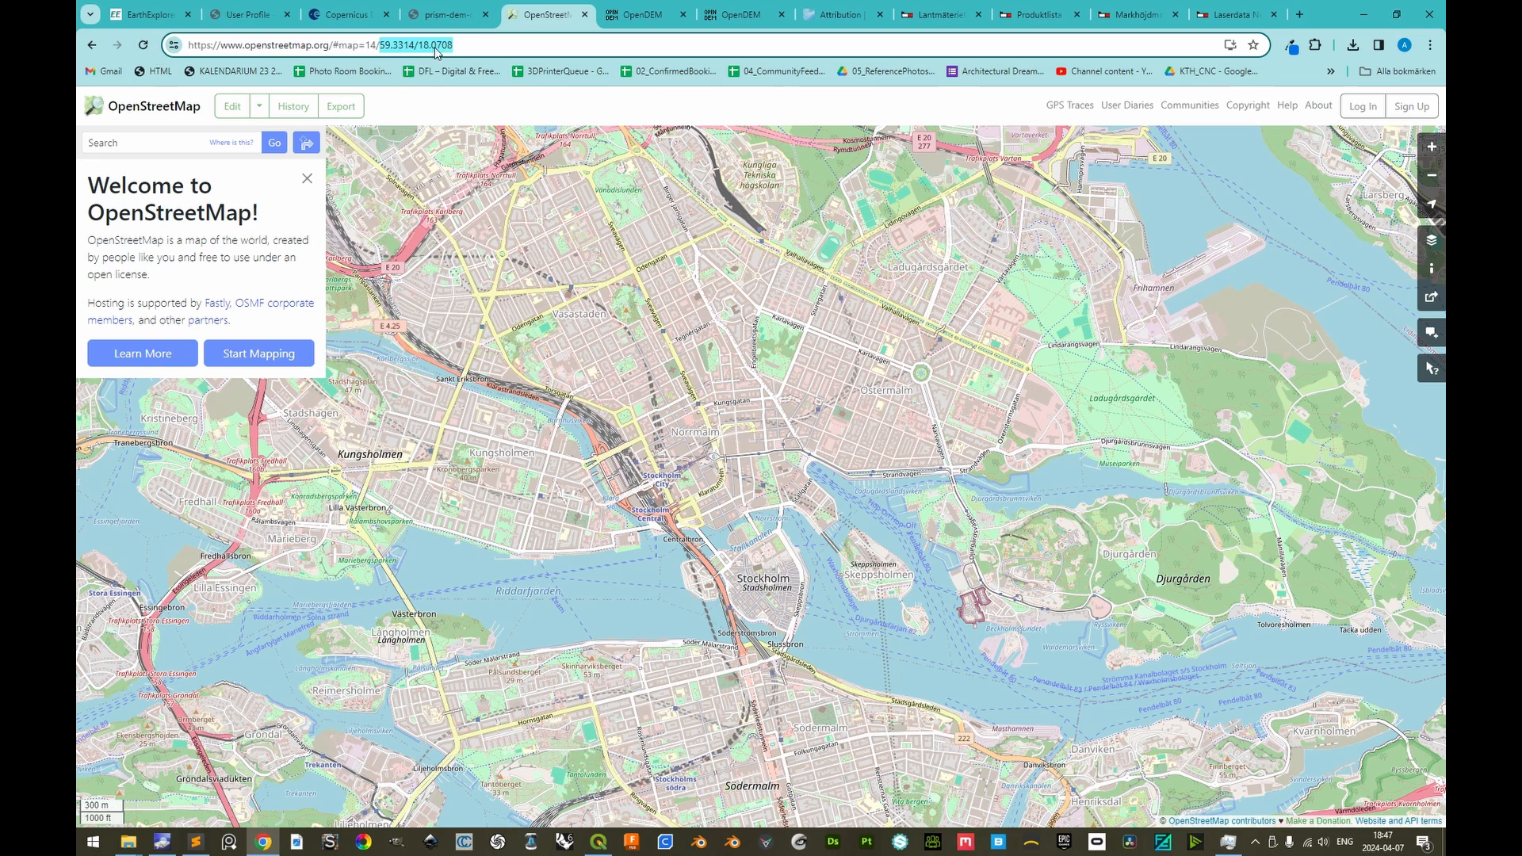
Search the Copernicus GLO-30 download list for N59
left_click(471, 13)
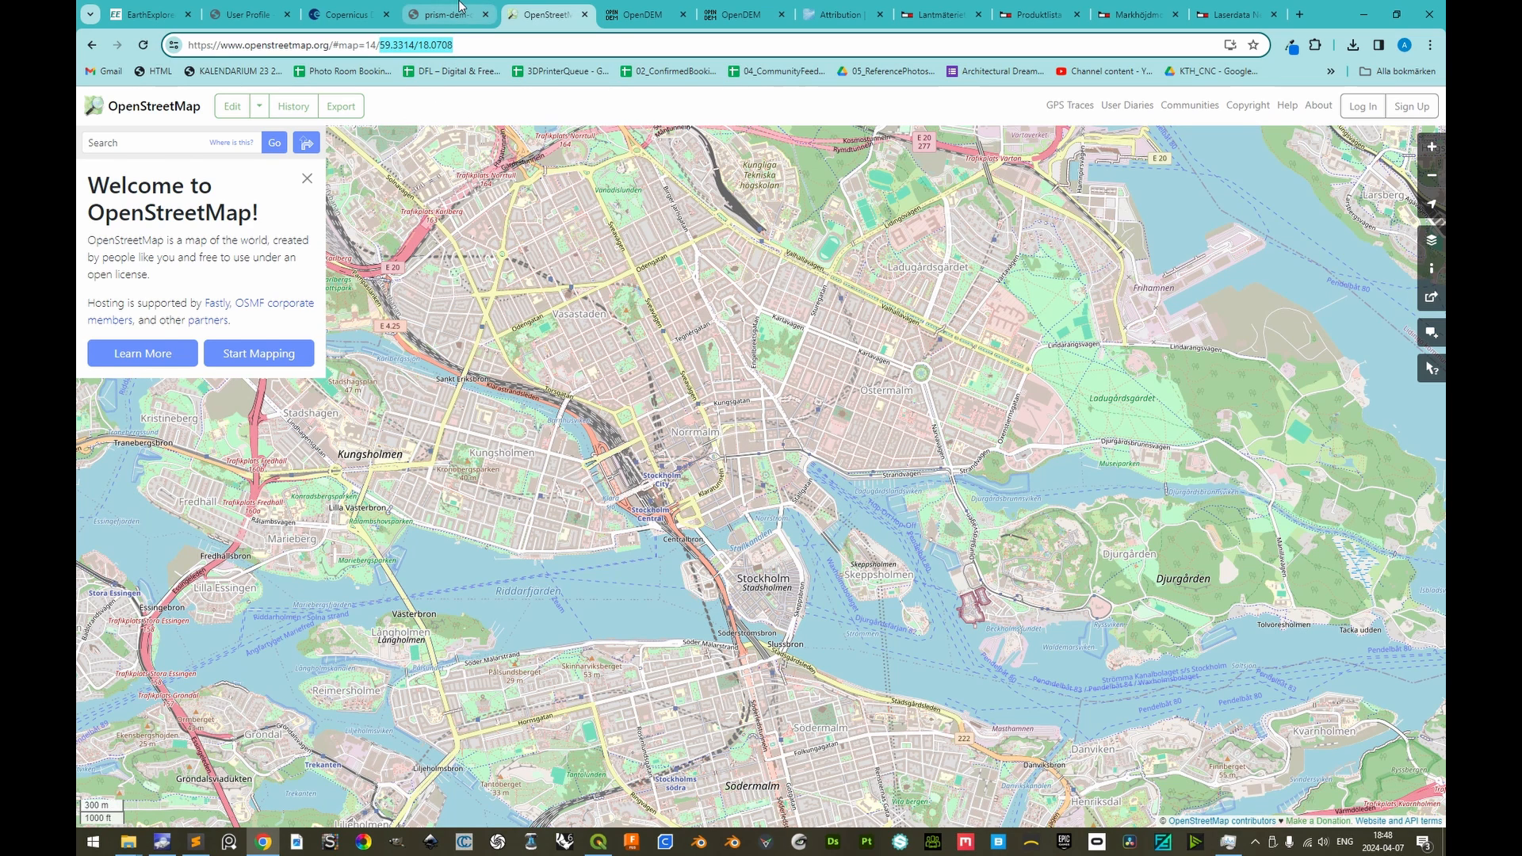
key("ctrl+f")
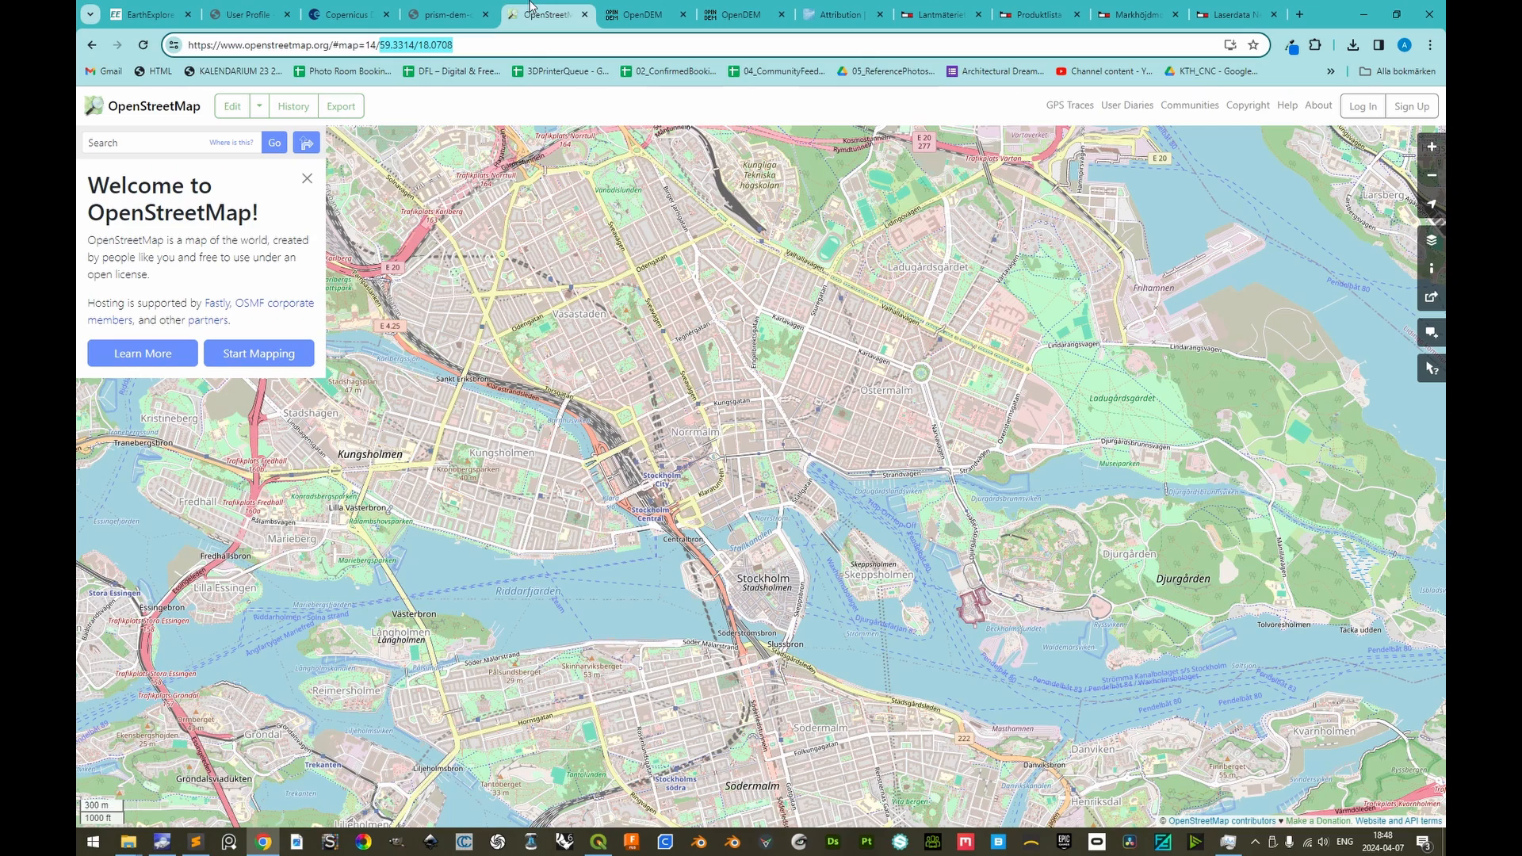
Recheck central Stockholm's coordinates in OpenStreetMap and search the Copernicus download list for N59_00_E018
left_click(540, 14)
left_click(459, 7)
type("_00_E")
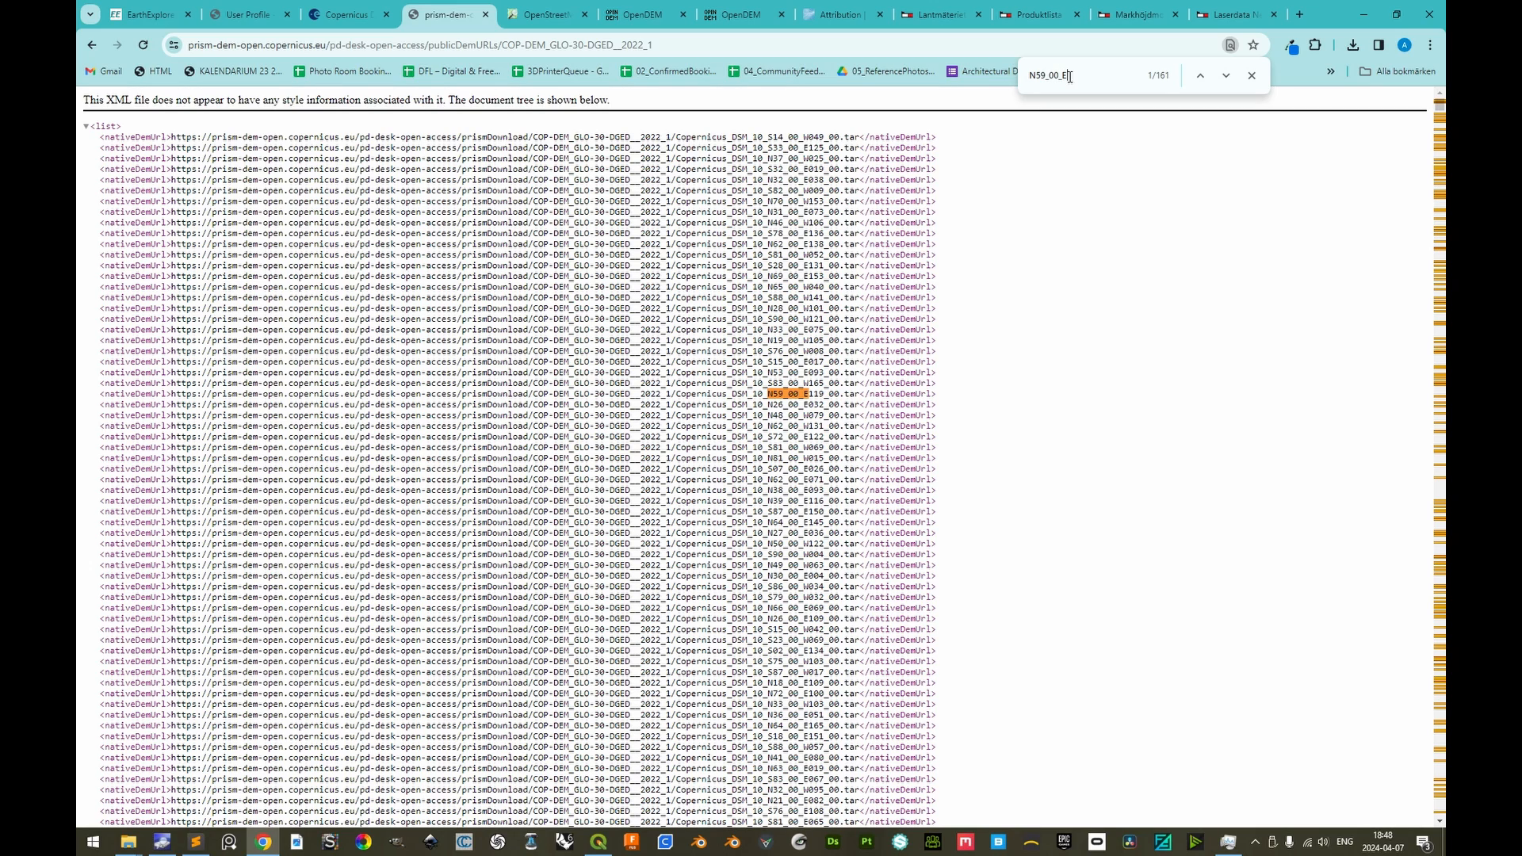
type("018")
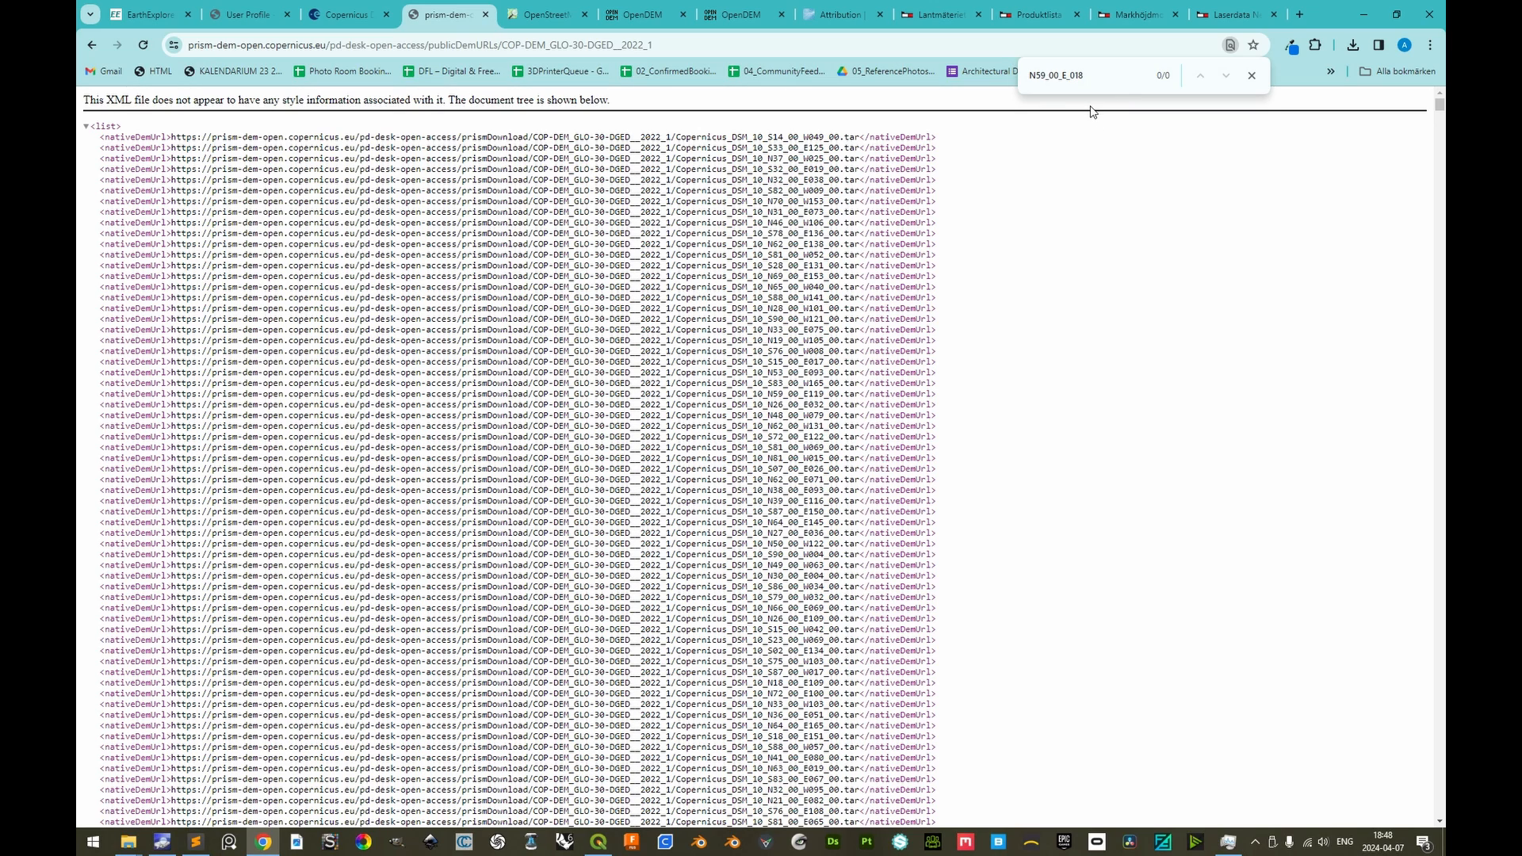
key("BackSpace")
Download Copernicus_DSM_10_N59_00_E018_00.tar by copying its address from the list and opening it in a new tab
left_click_drag(860, 458, 174, 453)
key("ctrl+c")
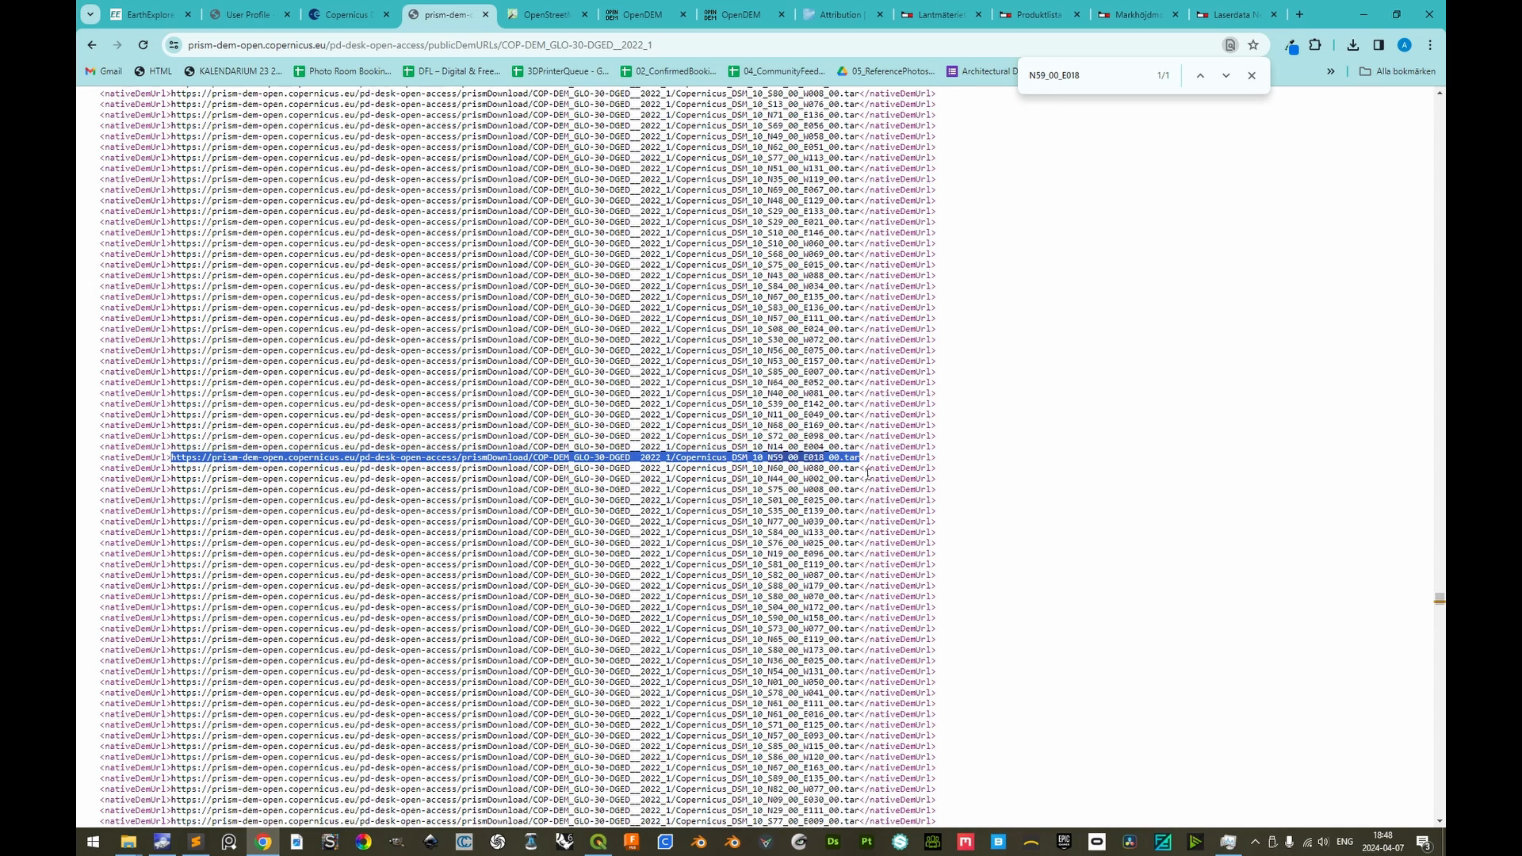
left_click(1308, 17)
key("ctrl+v")
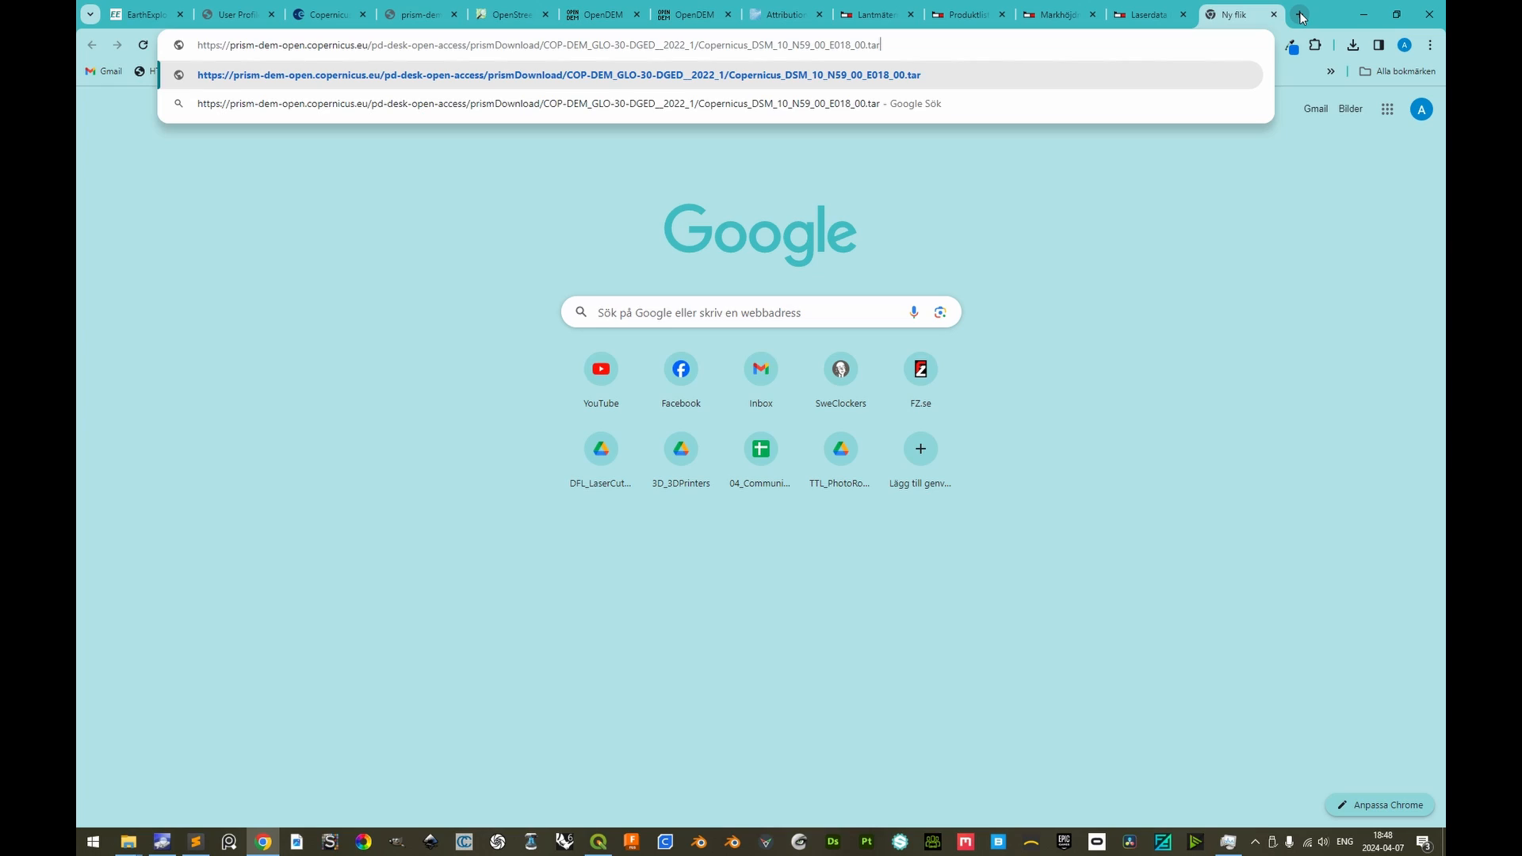
key("Return")
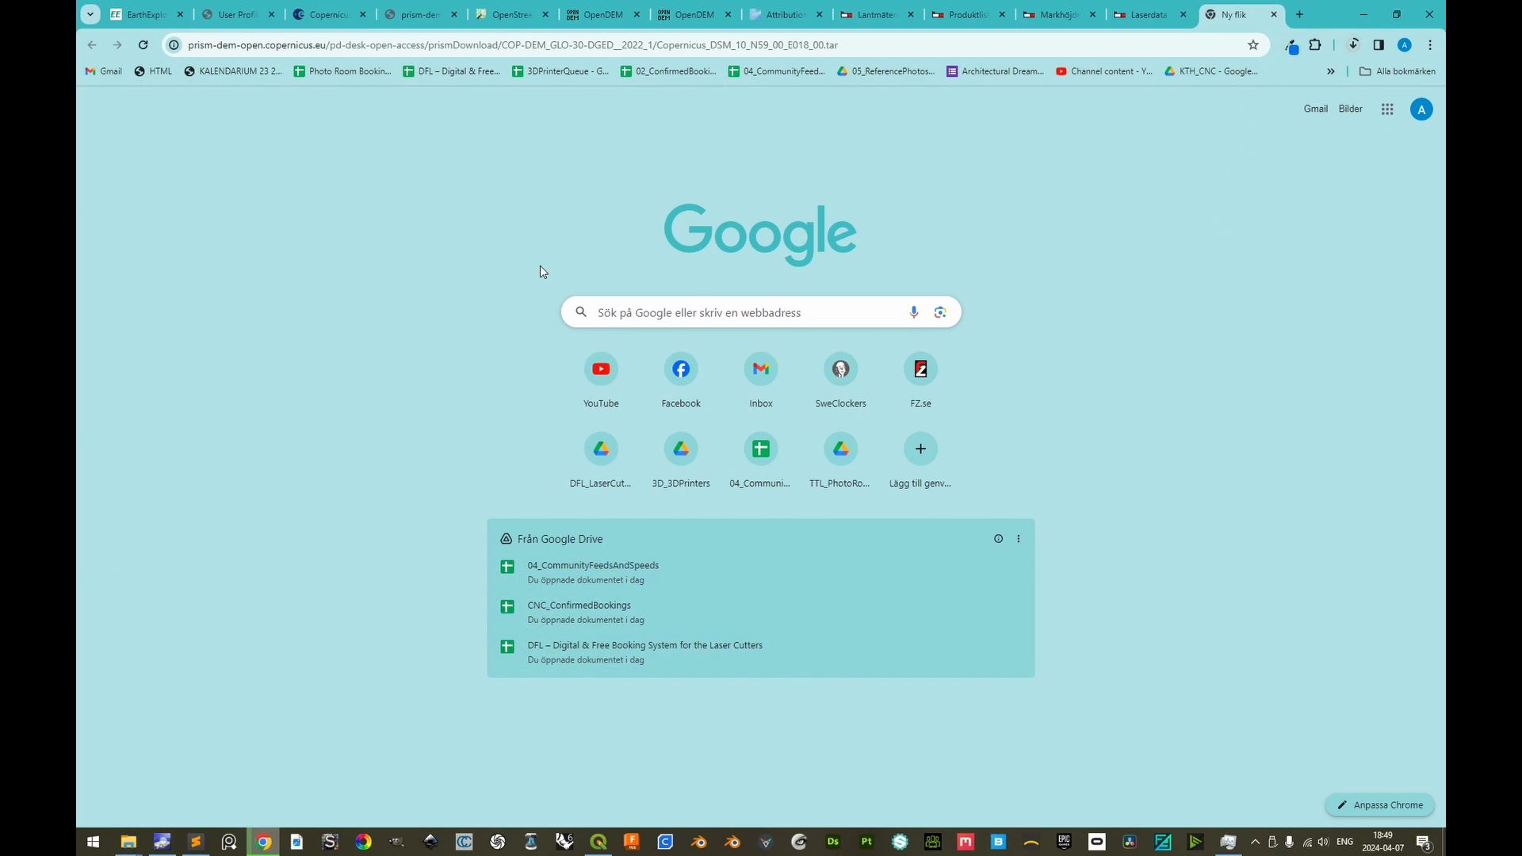
Recheck the Stockholm coordinates in OpenStreetMap and search the Copernicus download list for the neighbouring tile N59_00_E017
left_click(510, 16)
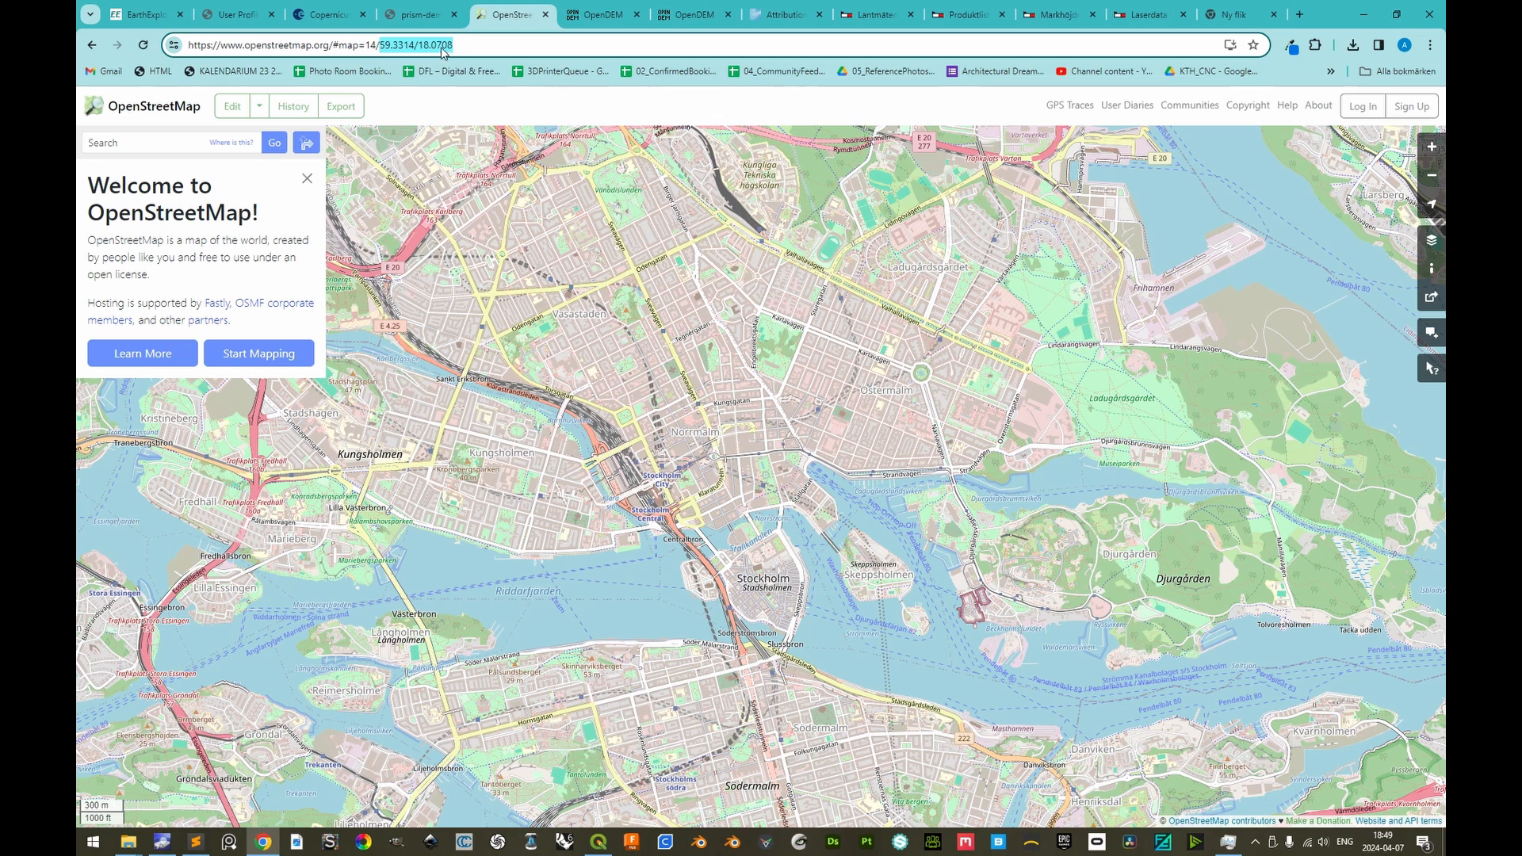
left_click(416, 14)
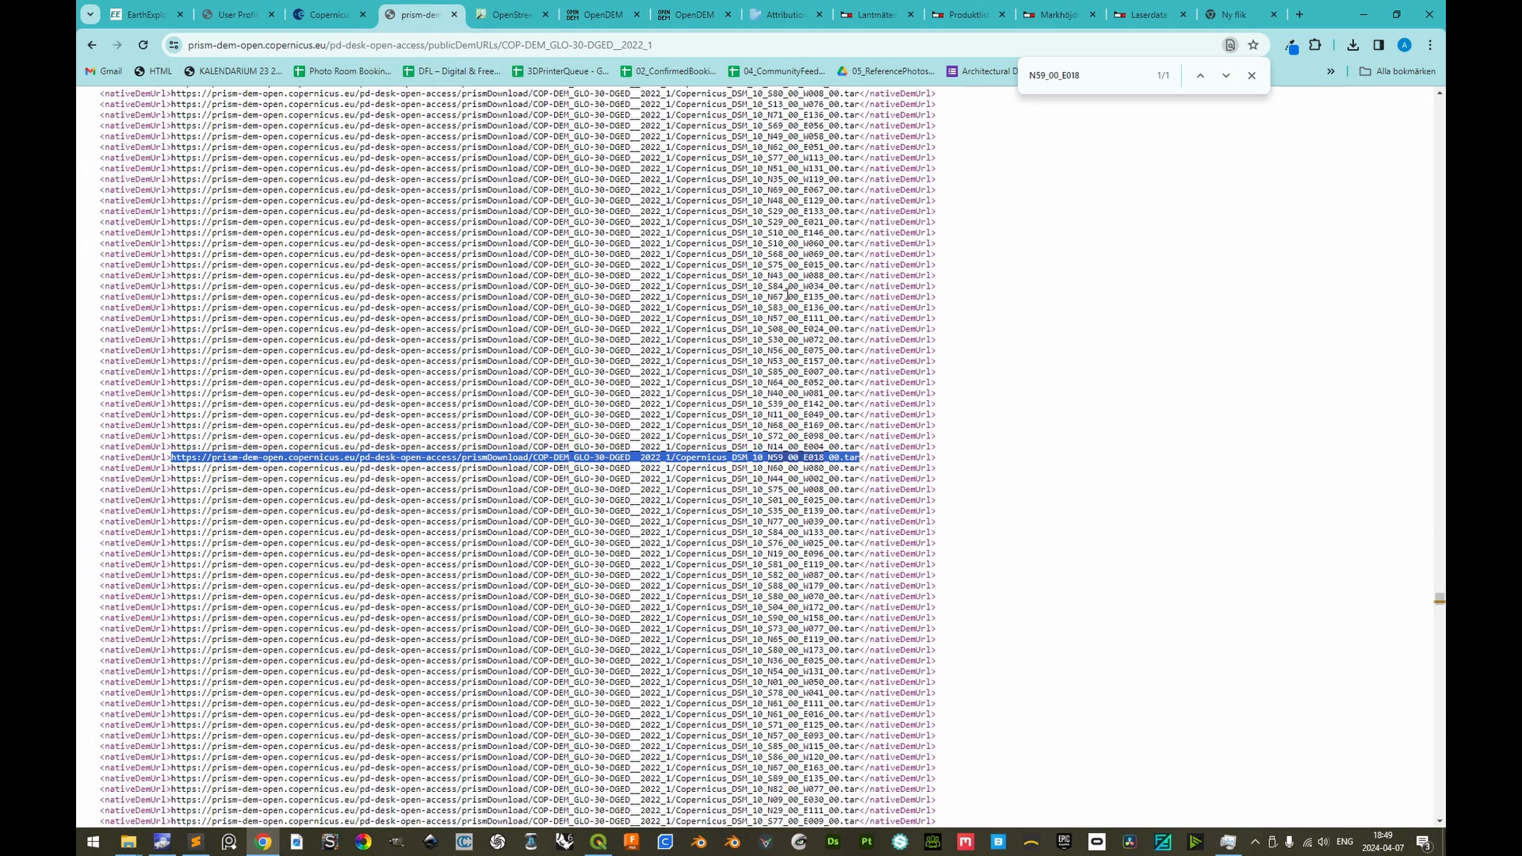
left_click(1078, 75)
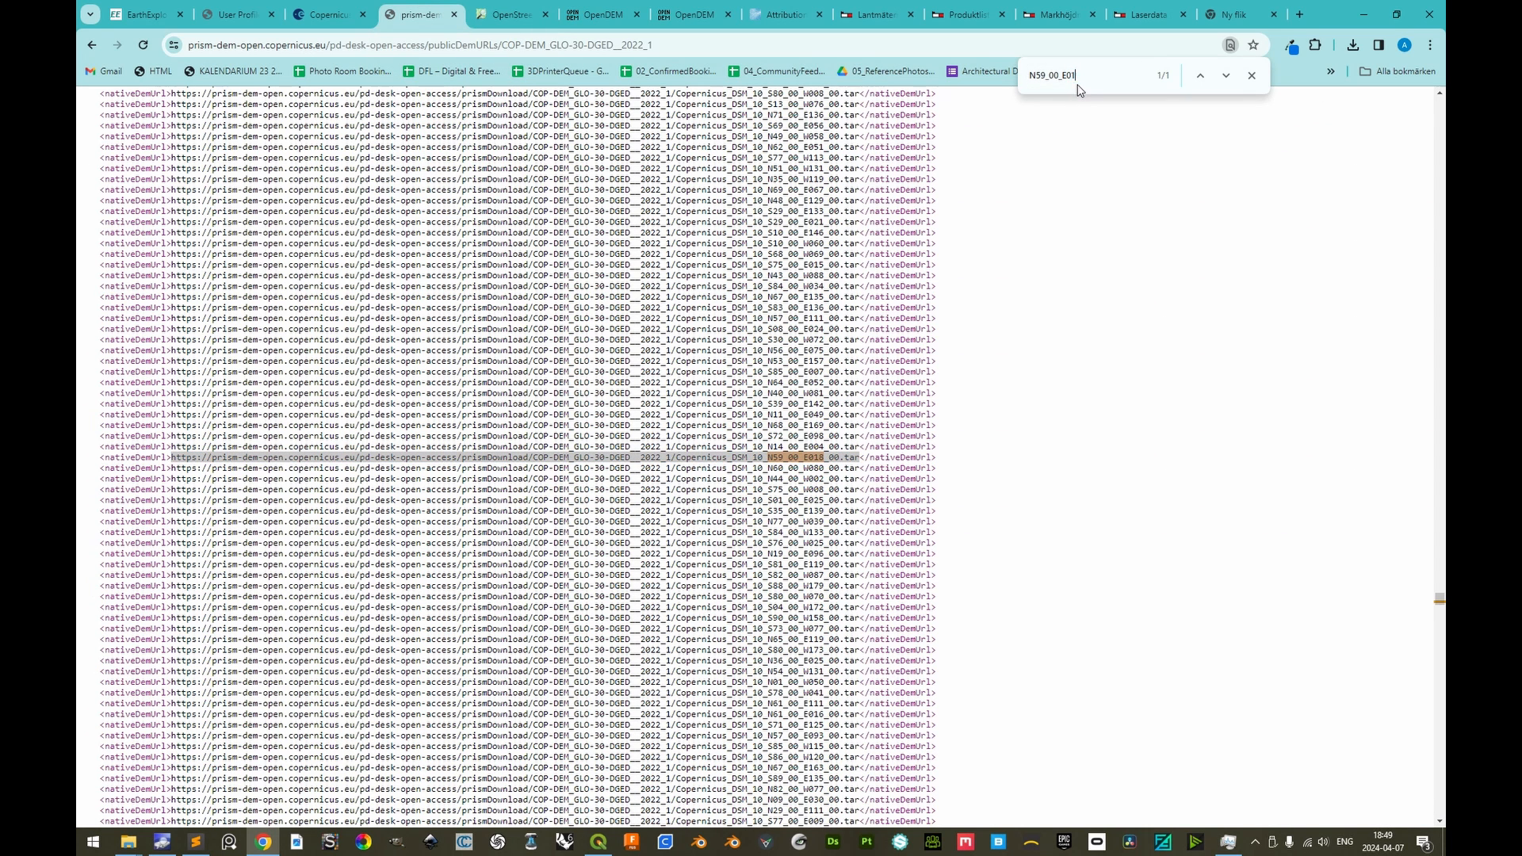
type("17")
left_click(1226, 75)
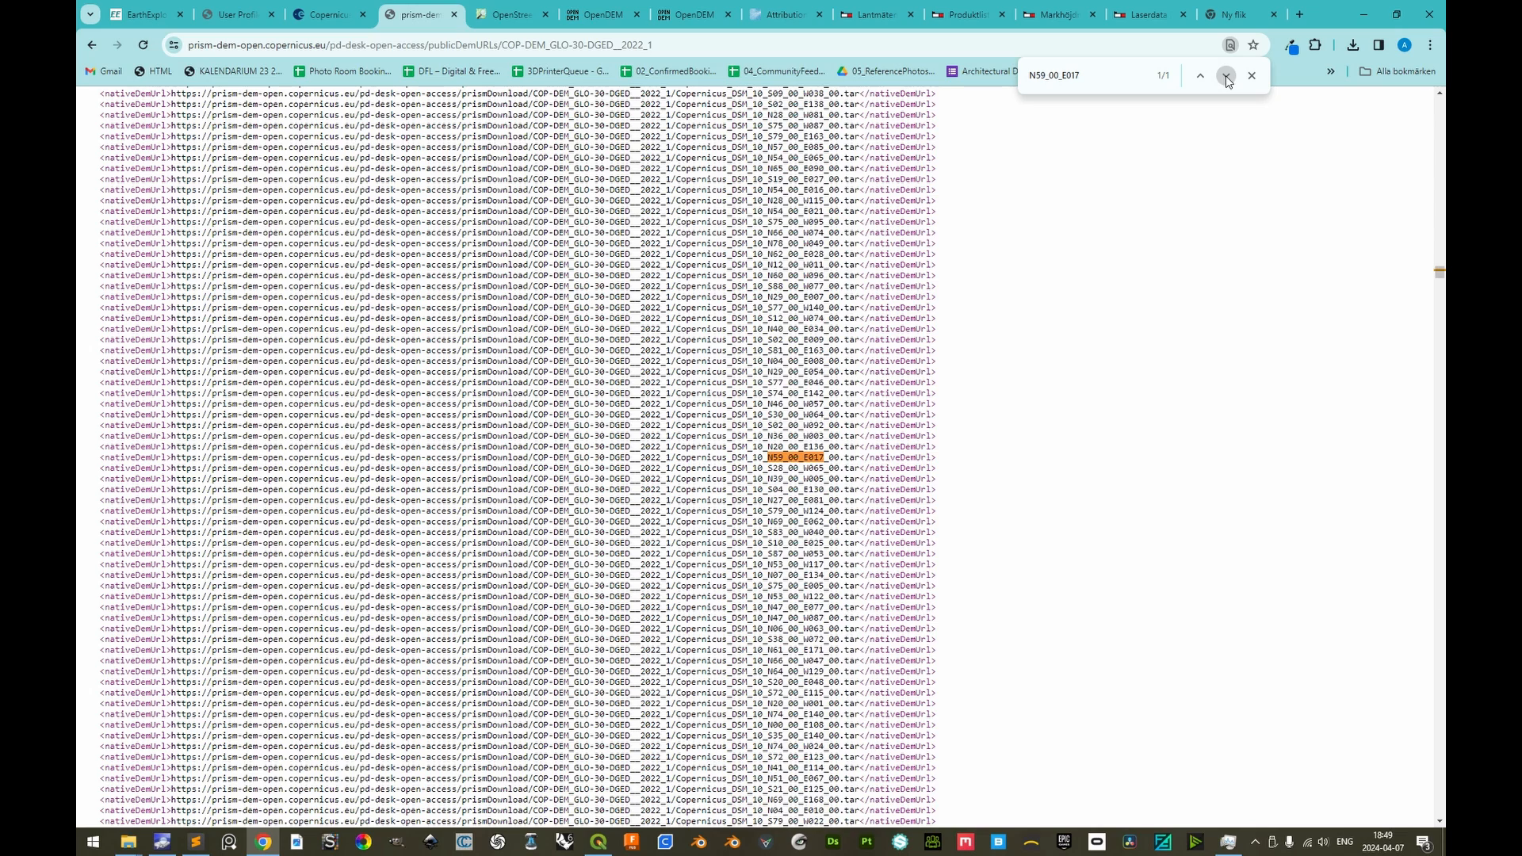
Download Copernicus_DSM_10_N59_00_E017_00.tar by copying its address from the list and opening it in the tab used for the previous download
left_click_drag(860, 457, 171, 457)
key("ctrl+c")
left_click(1256, 10)
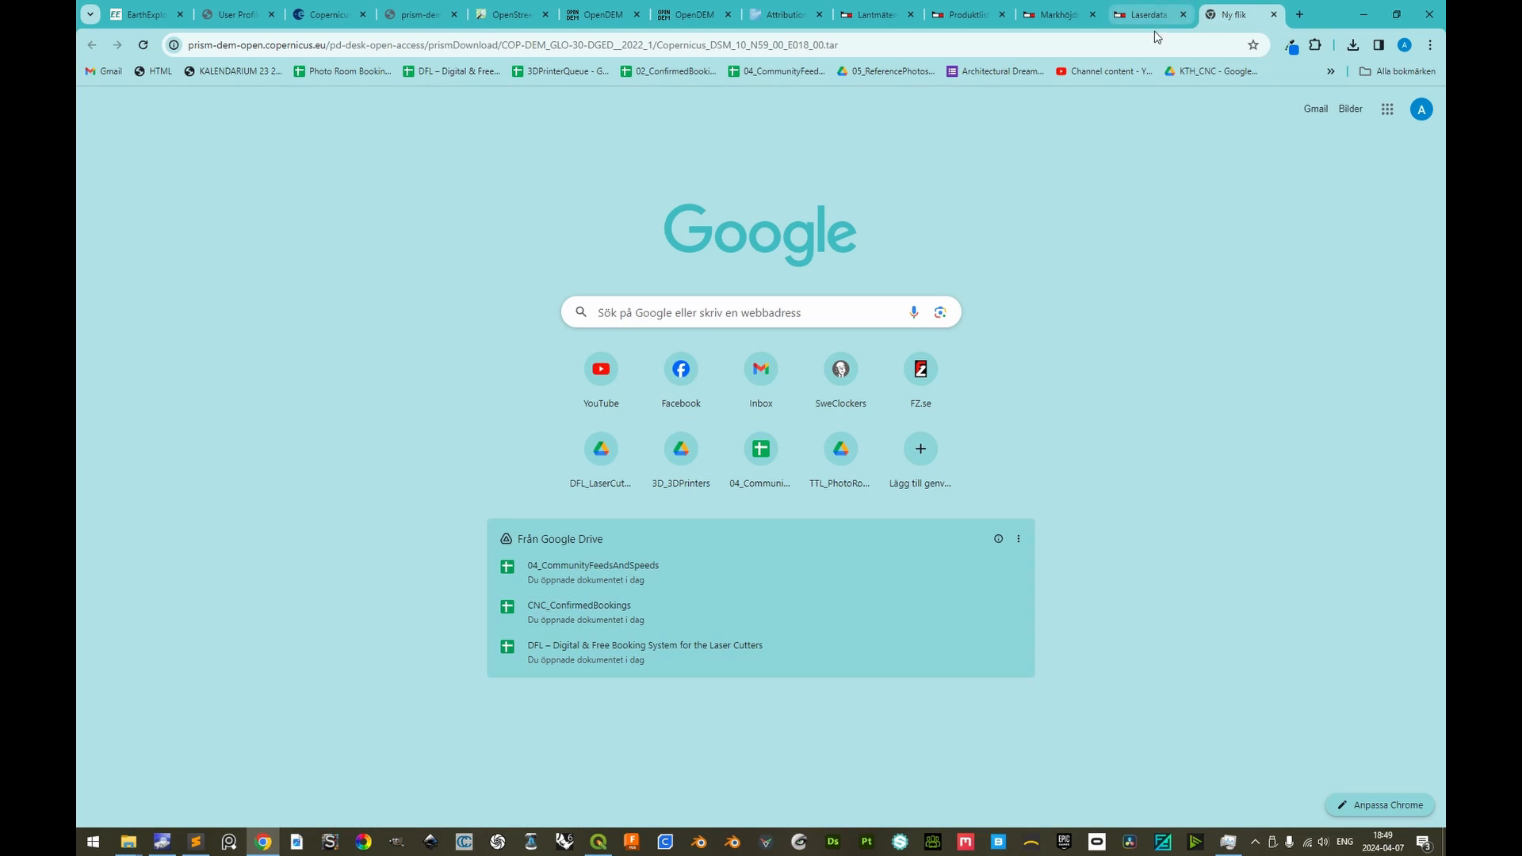
key("ctrl+v")
key("Return")
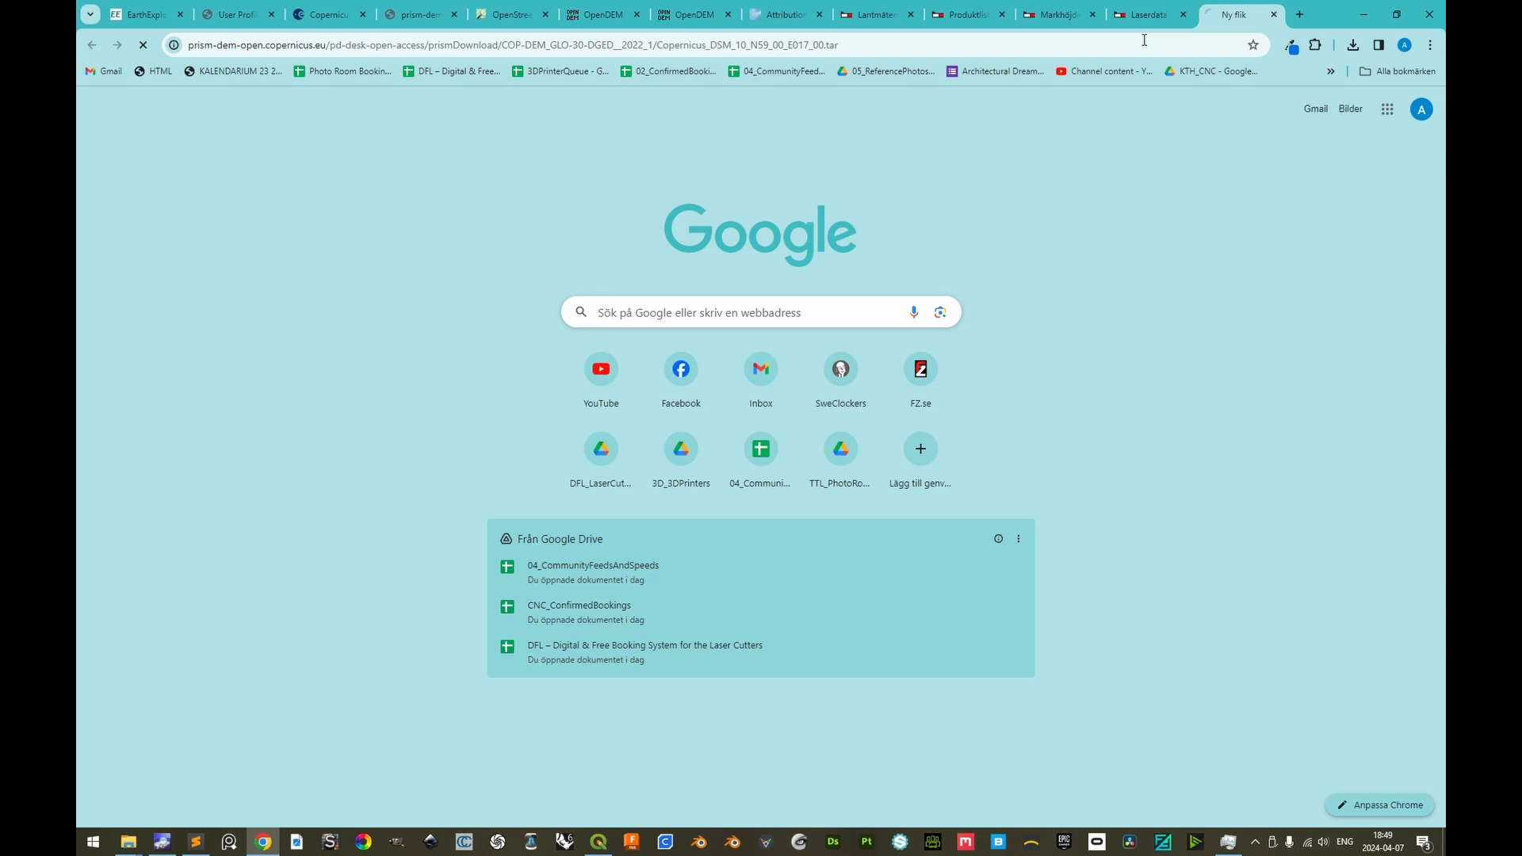
Copy both downloaded Copernicus tar files into a new folder named GLO-30 inside the project's Resources\01 folder
left_click(1352, 46)
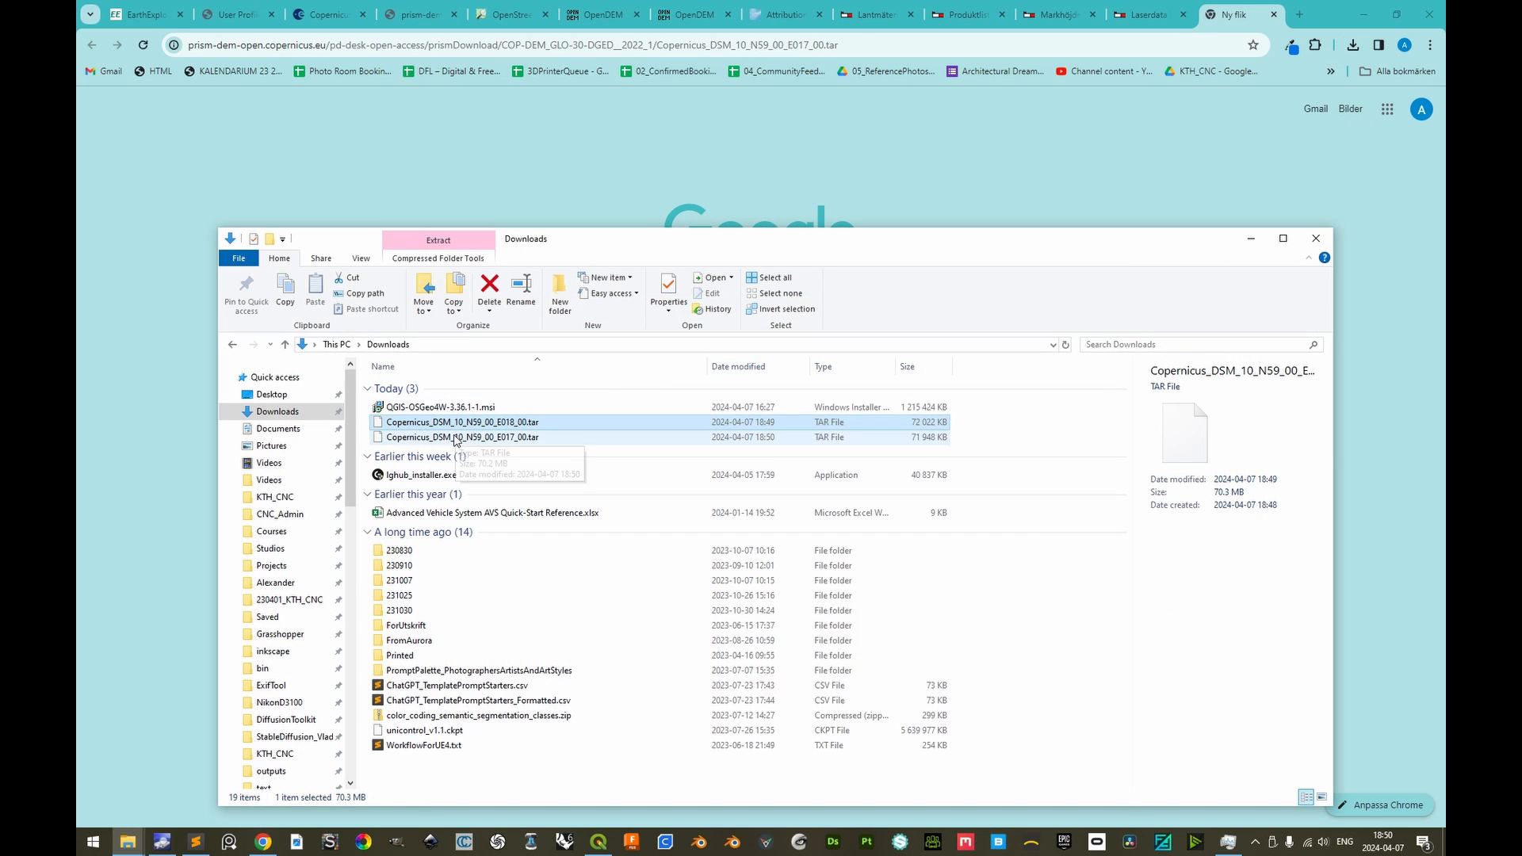
key("alt+Tab")
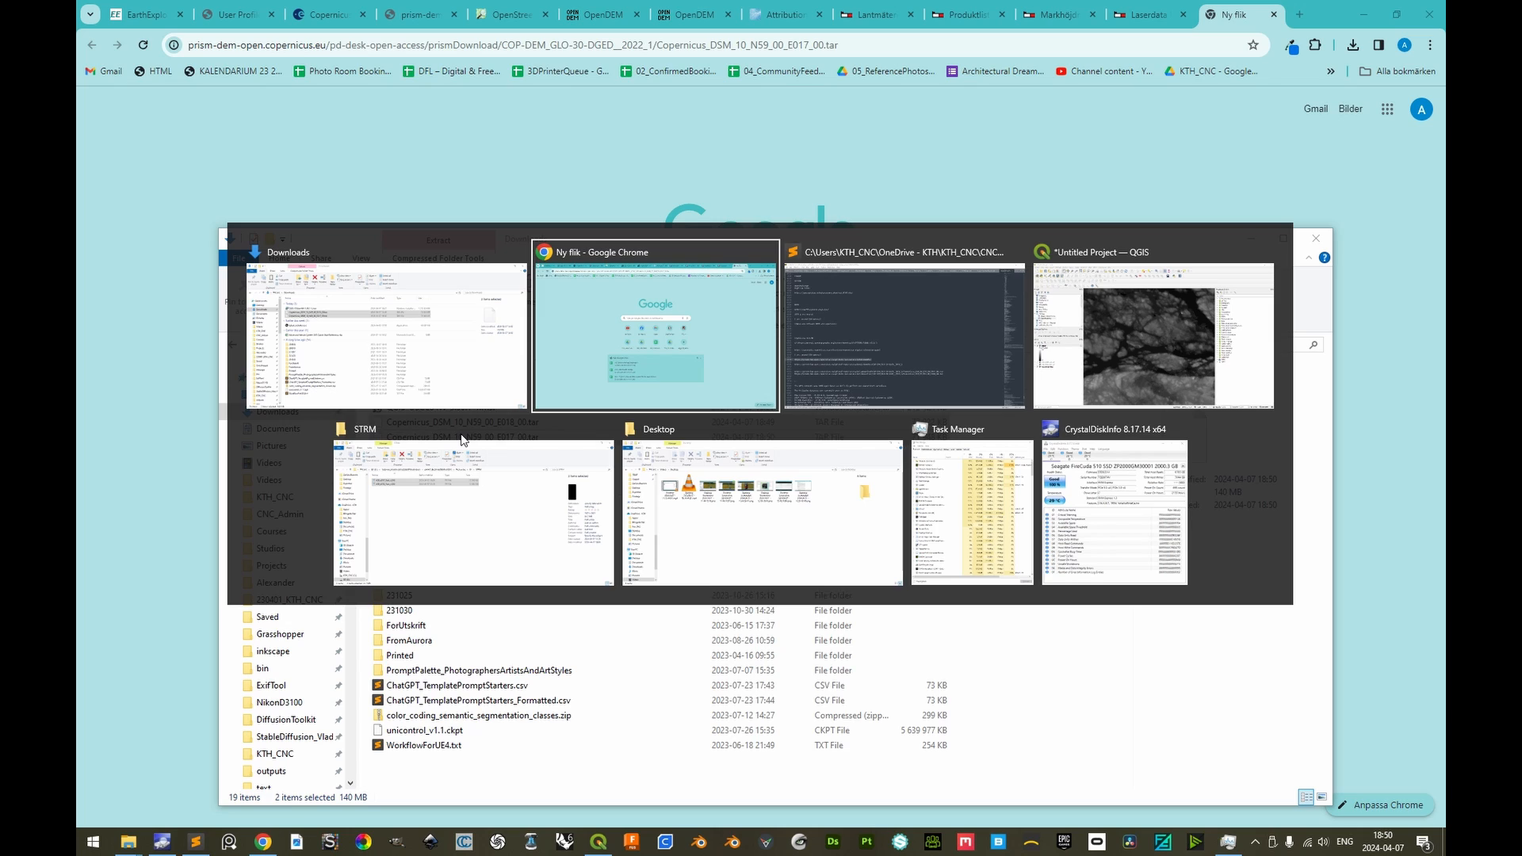
left_click(464, 424)
key("ctrl+shift+n")
type("GLO-30")
key("Return")
key("Return")
key("ctrl+v")
Extract both Copernicus tar archives in the GLO-30 folder into separate folders with 7-Zip
left_click(386, 344)
left_click_drag(386, 344, 371, 279)
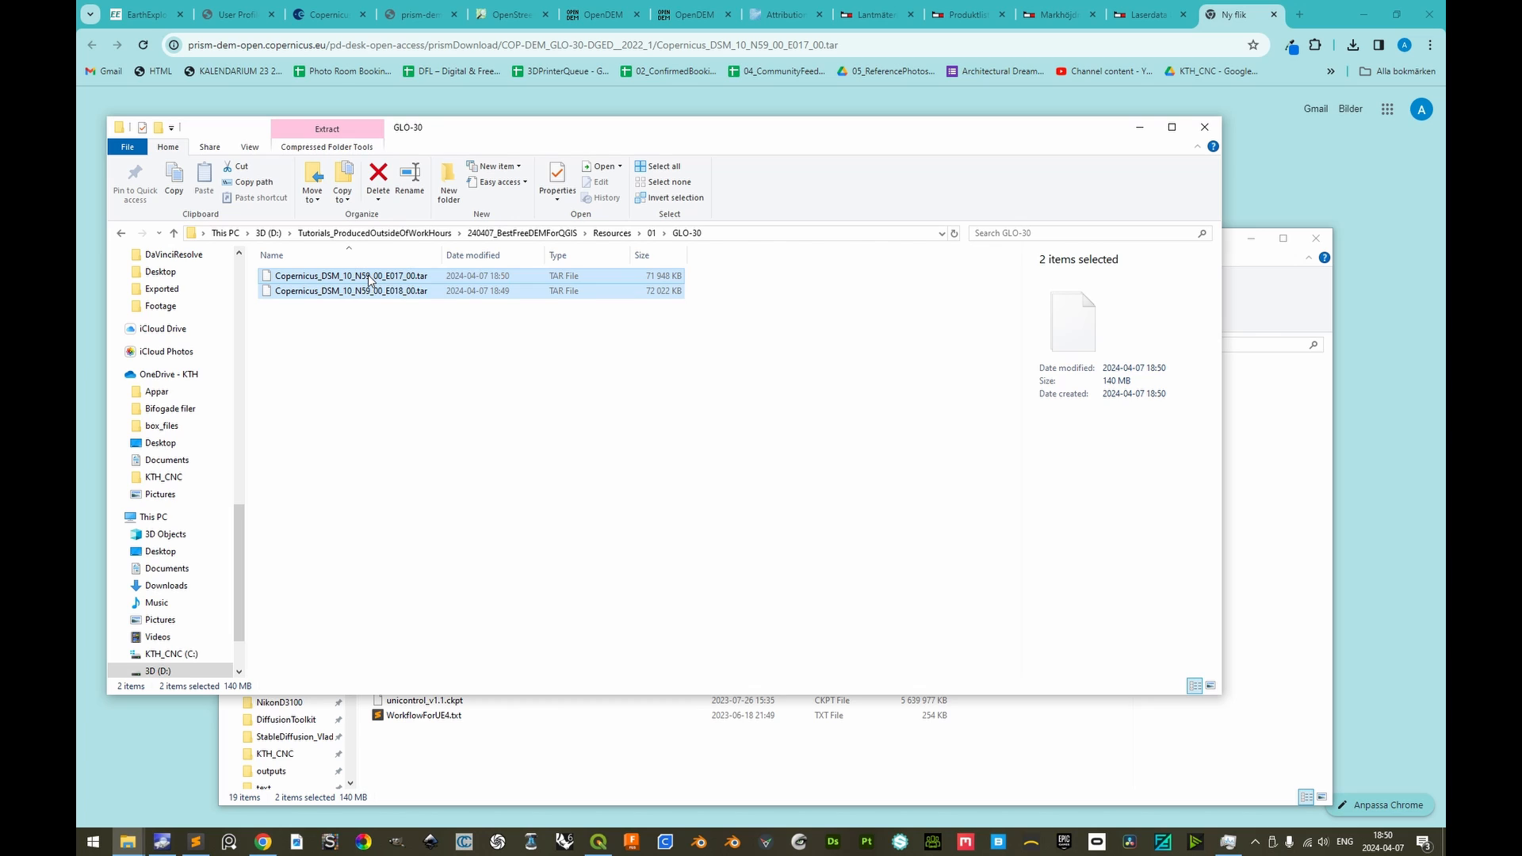
right_click(369, 277)
mouse_move(448, 319)
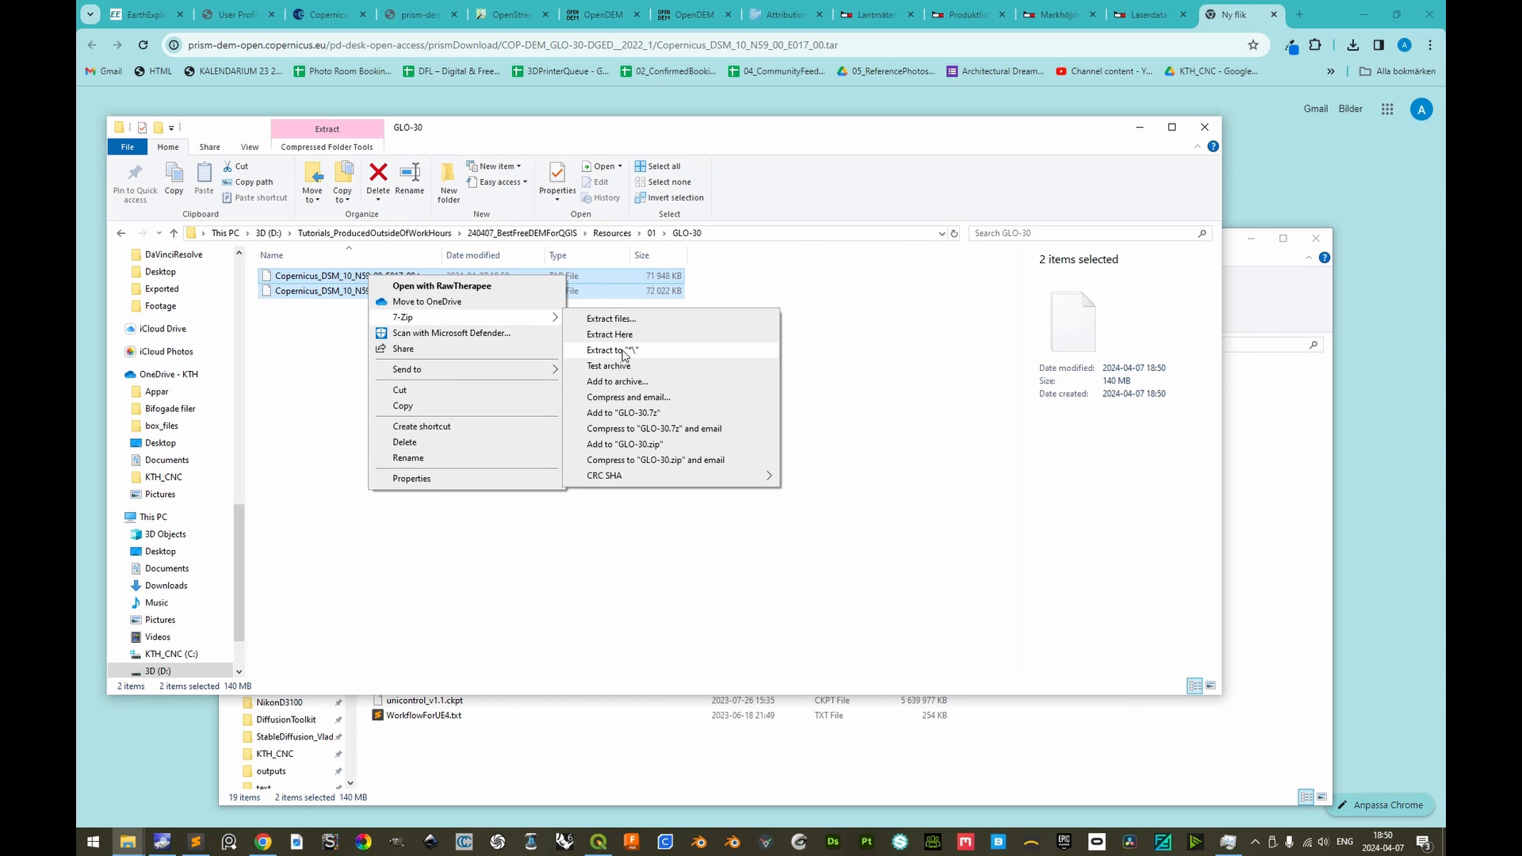
left_click(625, 351)
right_click(409, 302)
left_click(453, 490)
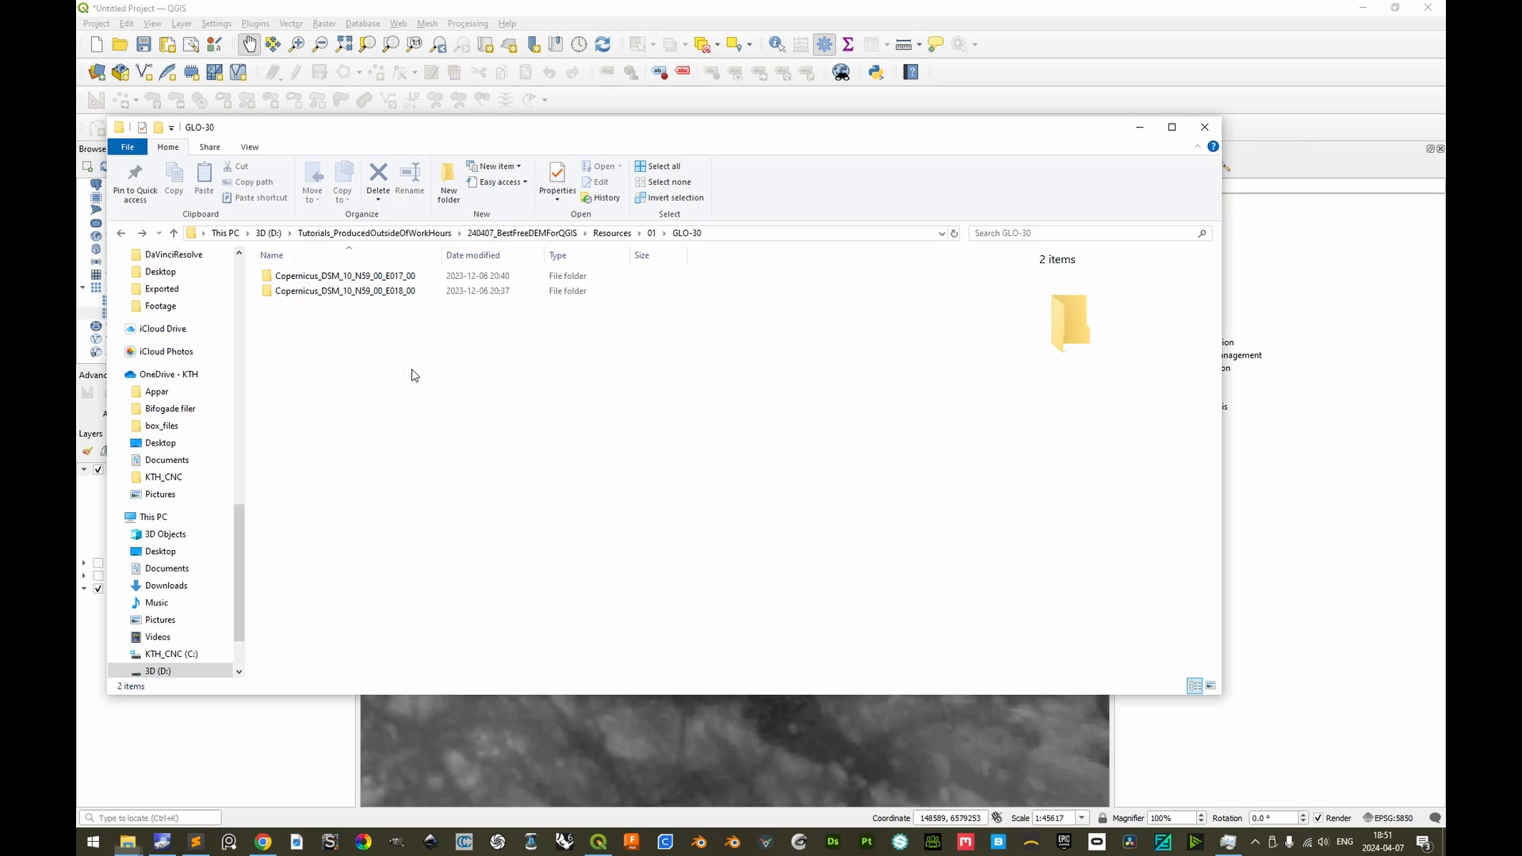
Load Copernicus_DSM_10_N59_00_E017_00_DEM.tif from the E017 tile's DEM folder into the QGIS project
double_click(364, 277)
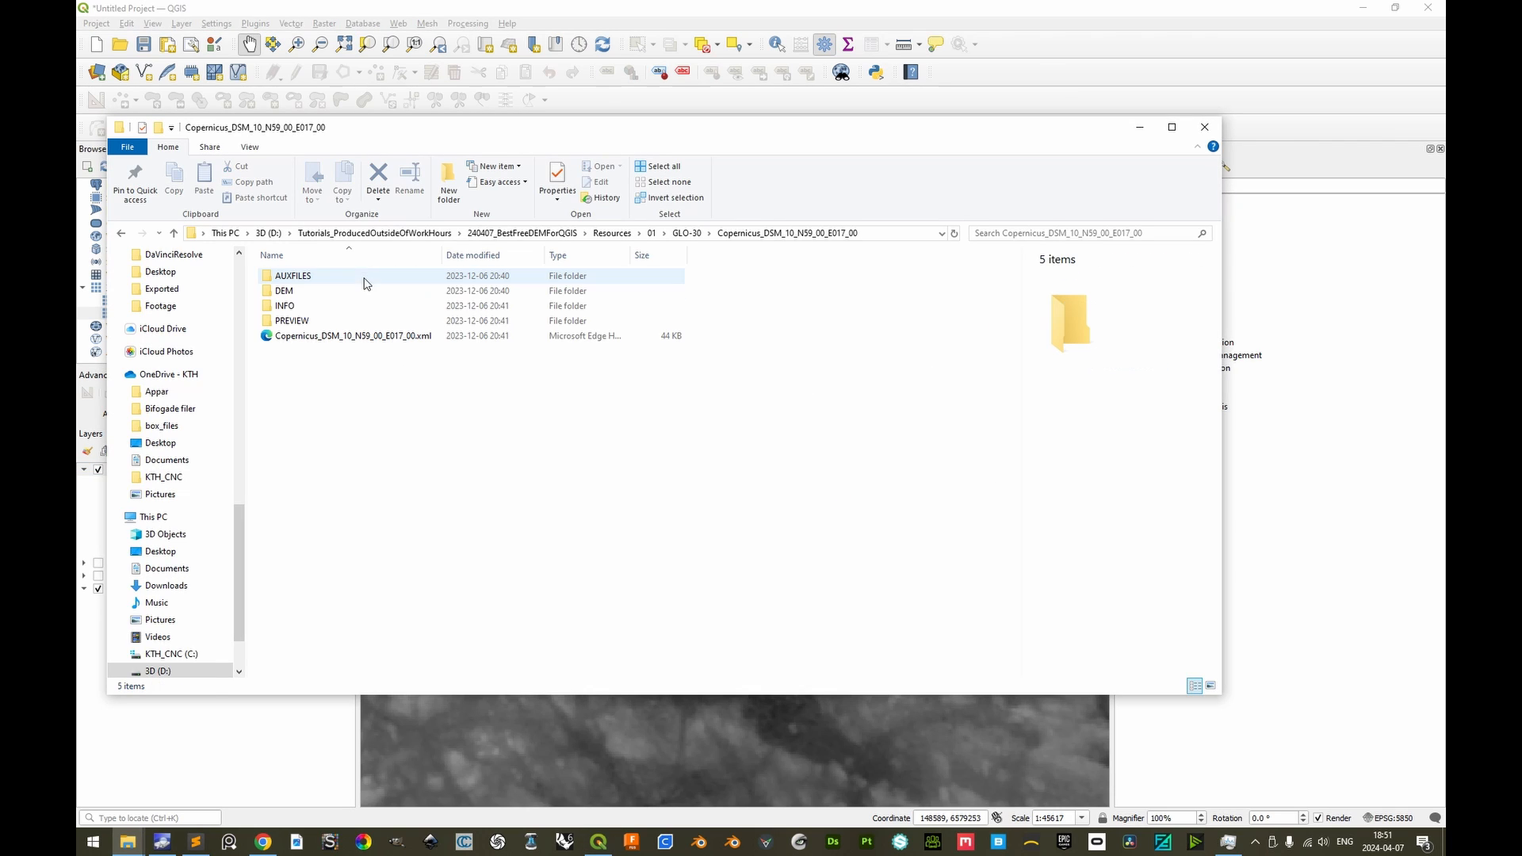
double_click(293, 297)
key("alt+Tab")
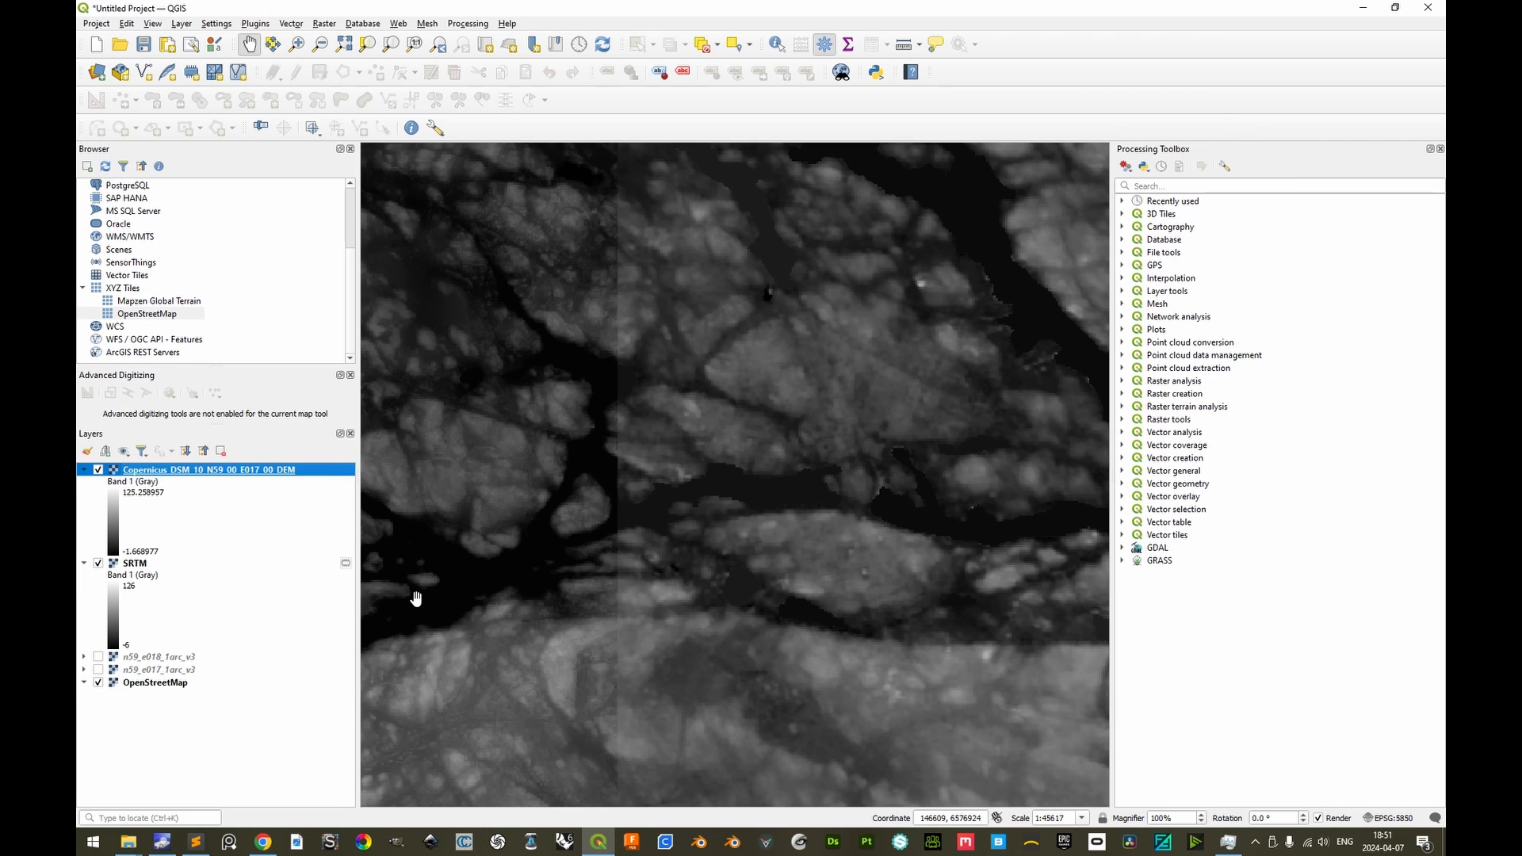
key("alt+Tab")
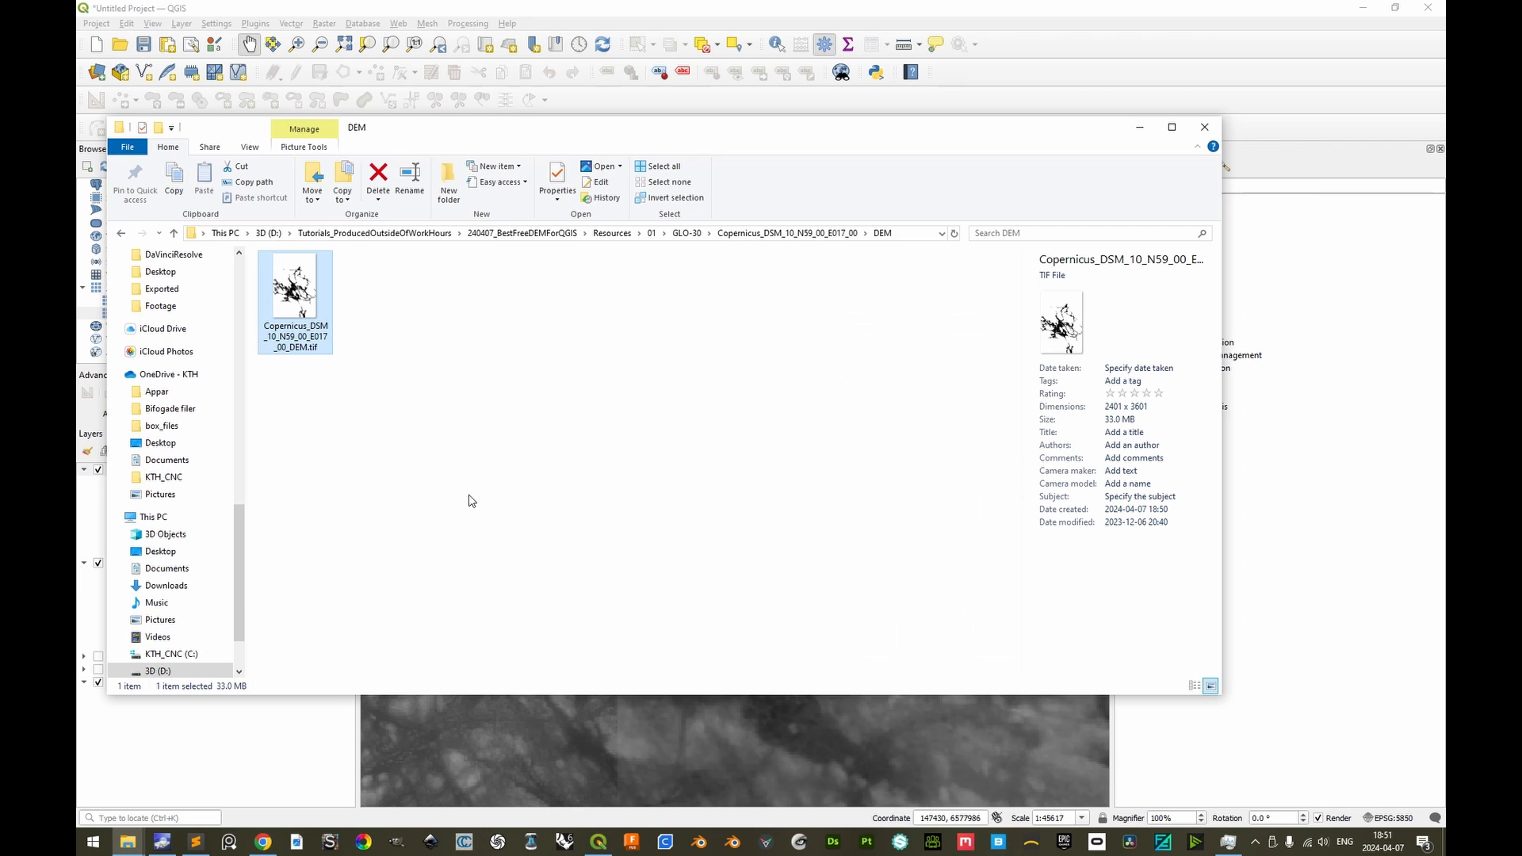
Load Copernicus_DSM_10_N59_00_E018_00_DEM.tif from the E018 tile's DEM folder into QGIS and place its layer directly above SRTM
left_click(813, 234)
left_click(688, 233)
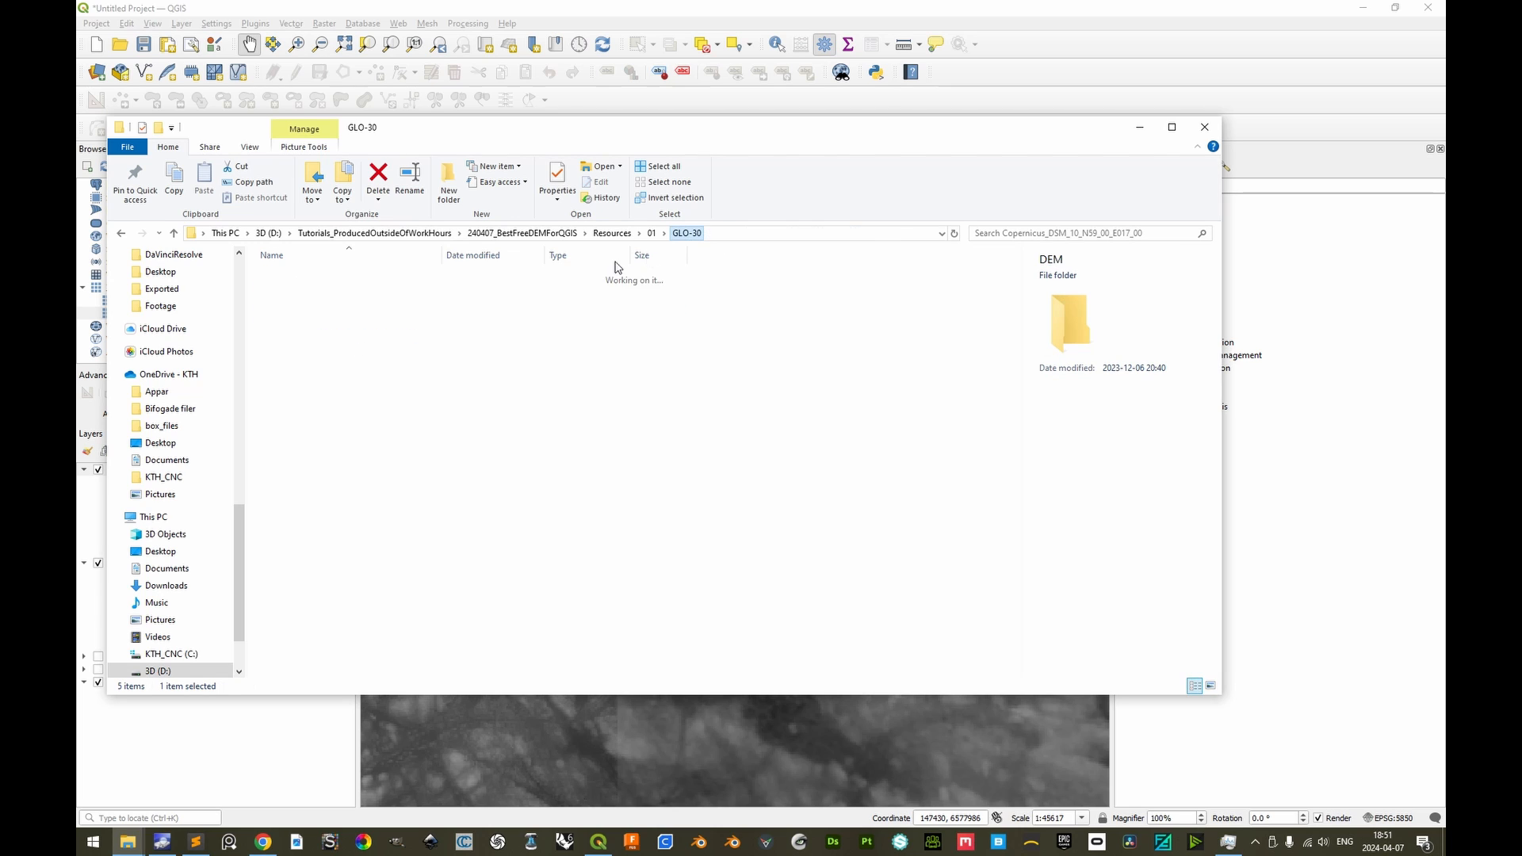
double_click(317, 291)
double_click(284, 294)
left_click_drag(296, 288, 349, 310)
left_click_drag(349, 309, 682, 737)
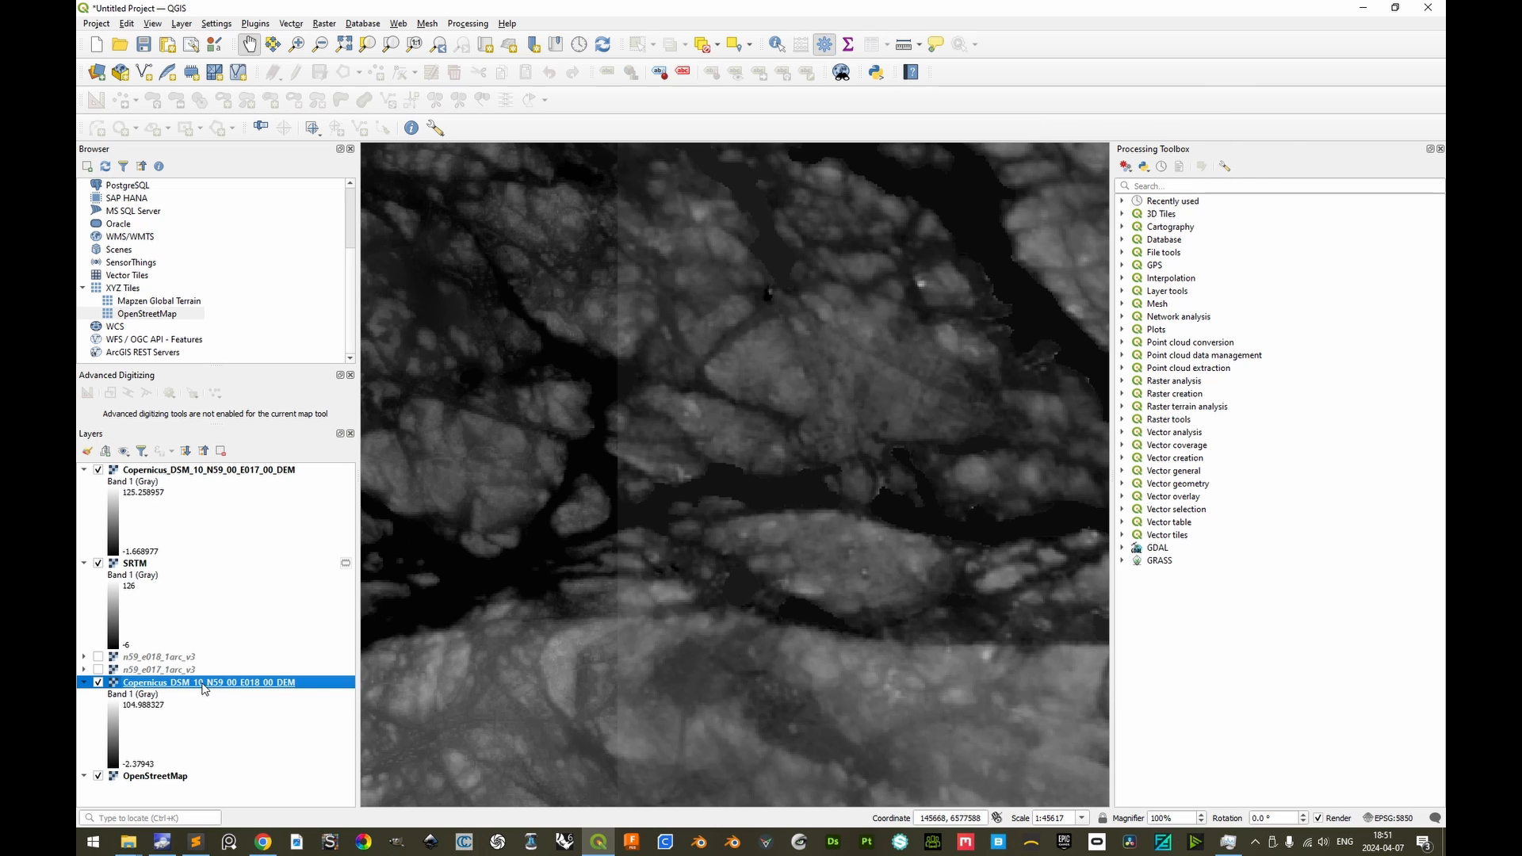
left_click_drag(200, 683, 240, 563)
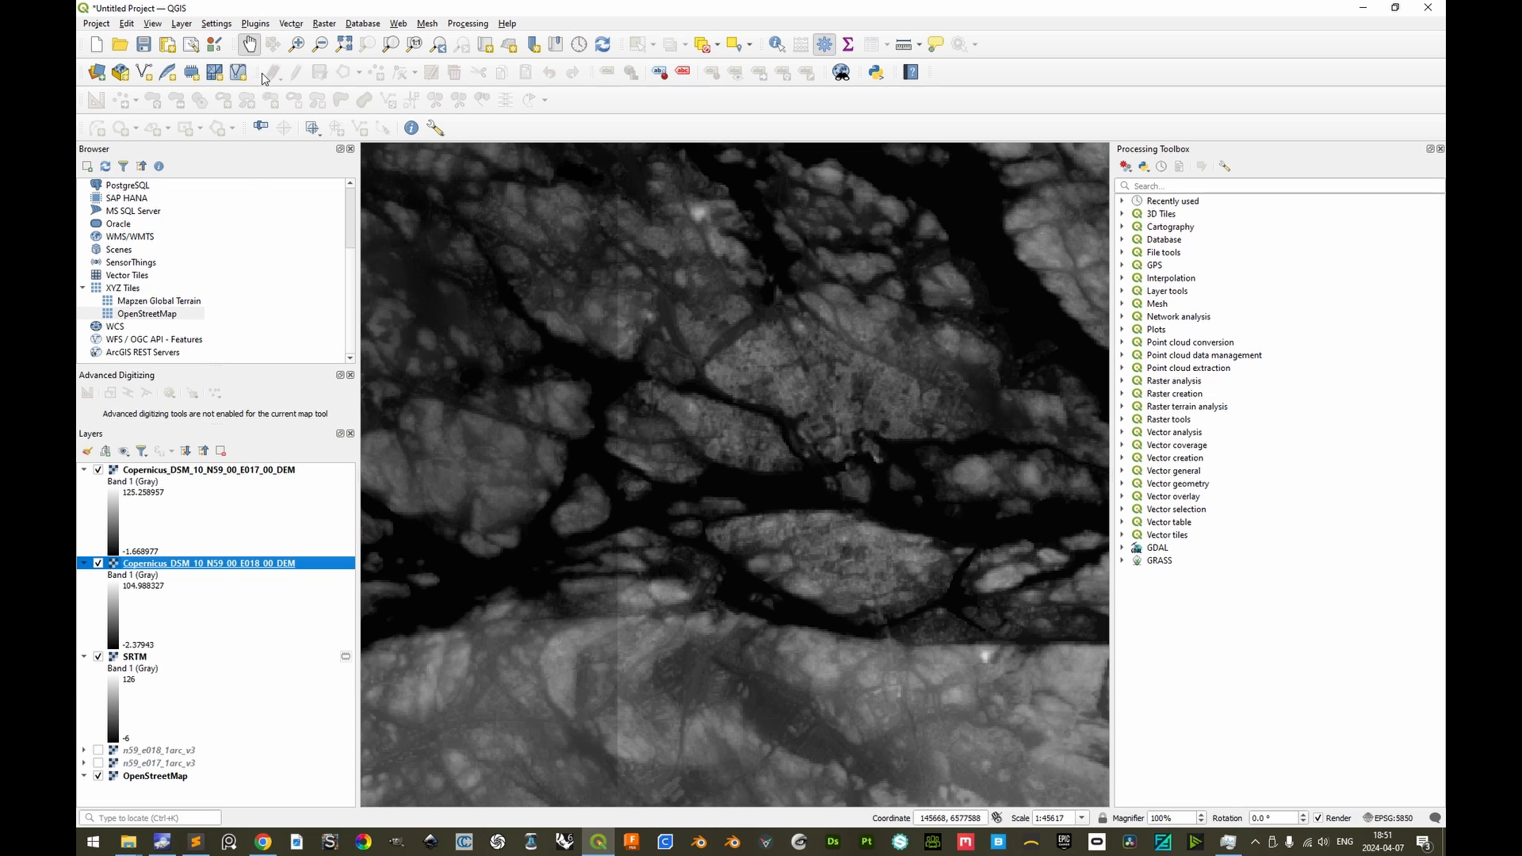
Merge the Copernicus E017 and E018 DEM layers into a temporary raster with Float32 output data type
left_click(324, 25)
mouse_move(357, 88)
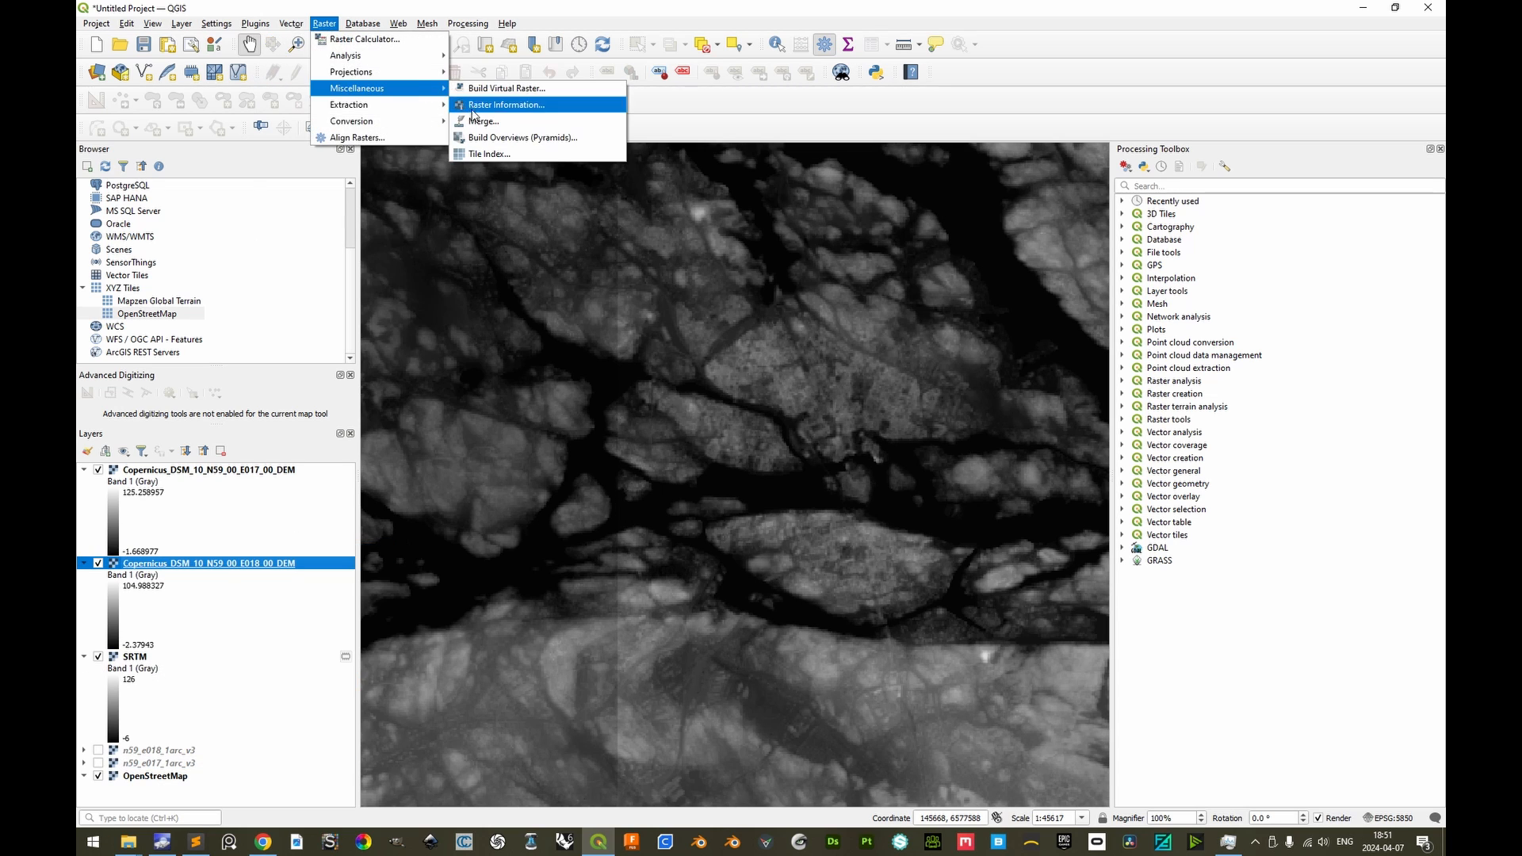
left_click(484, 121)
left_click(1142, 204)
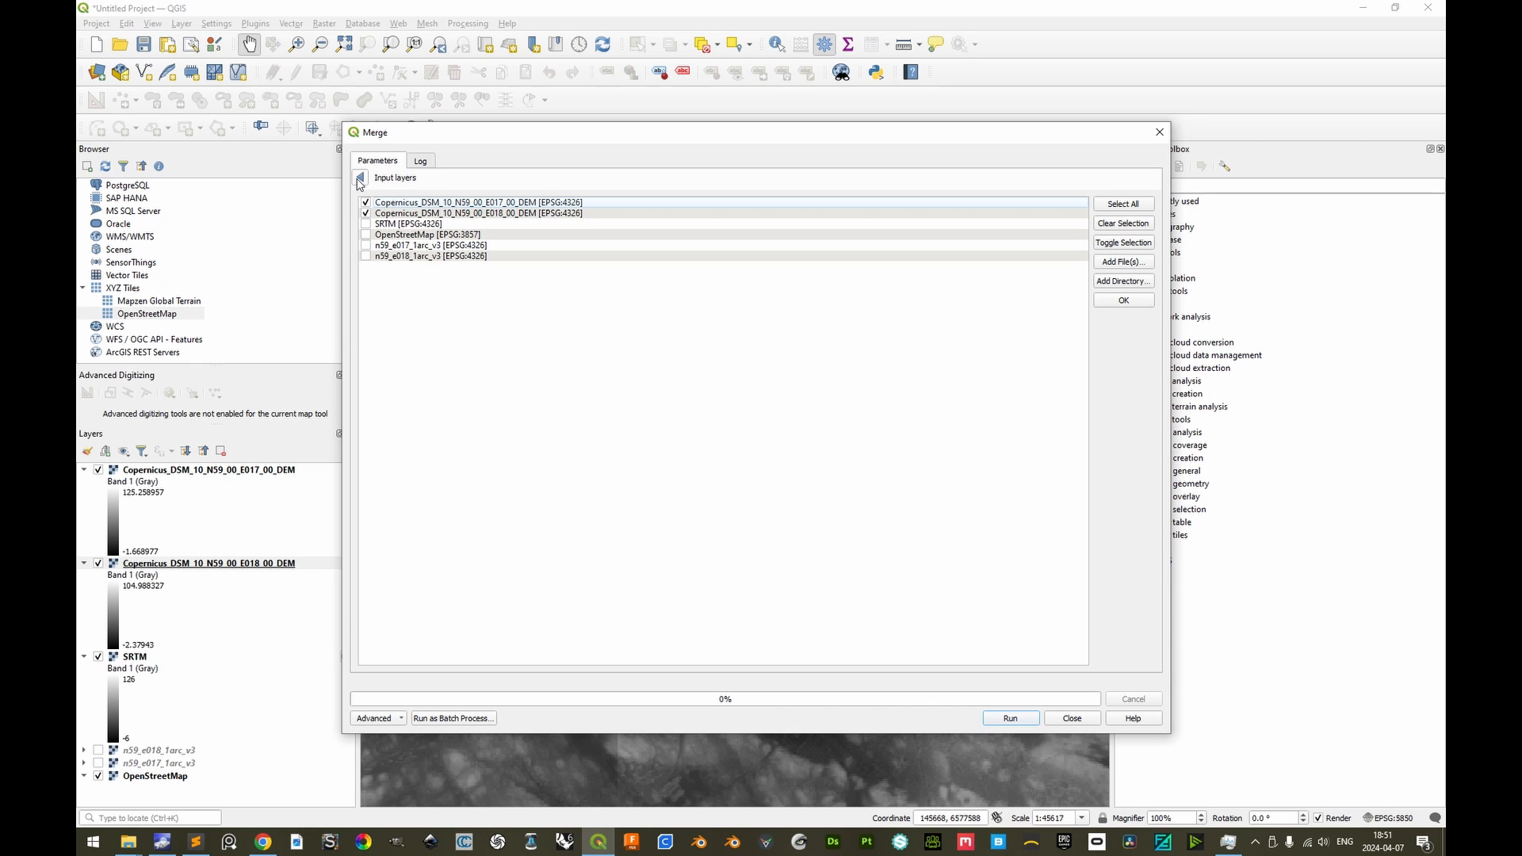
left_click(361, 179)
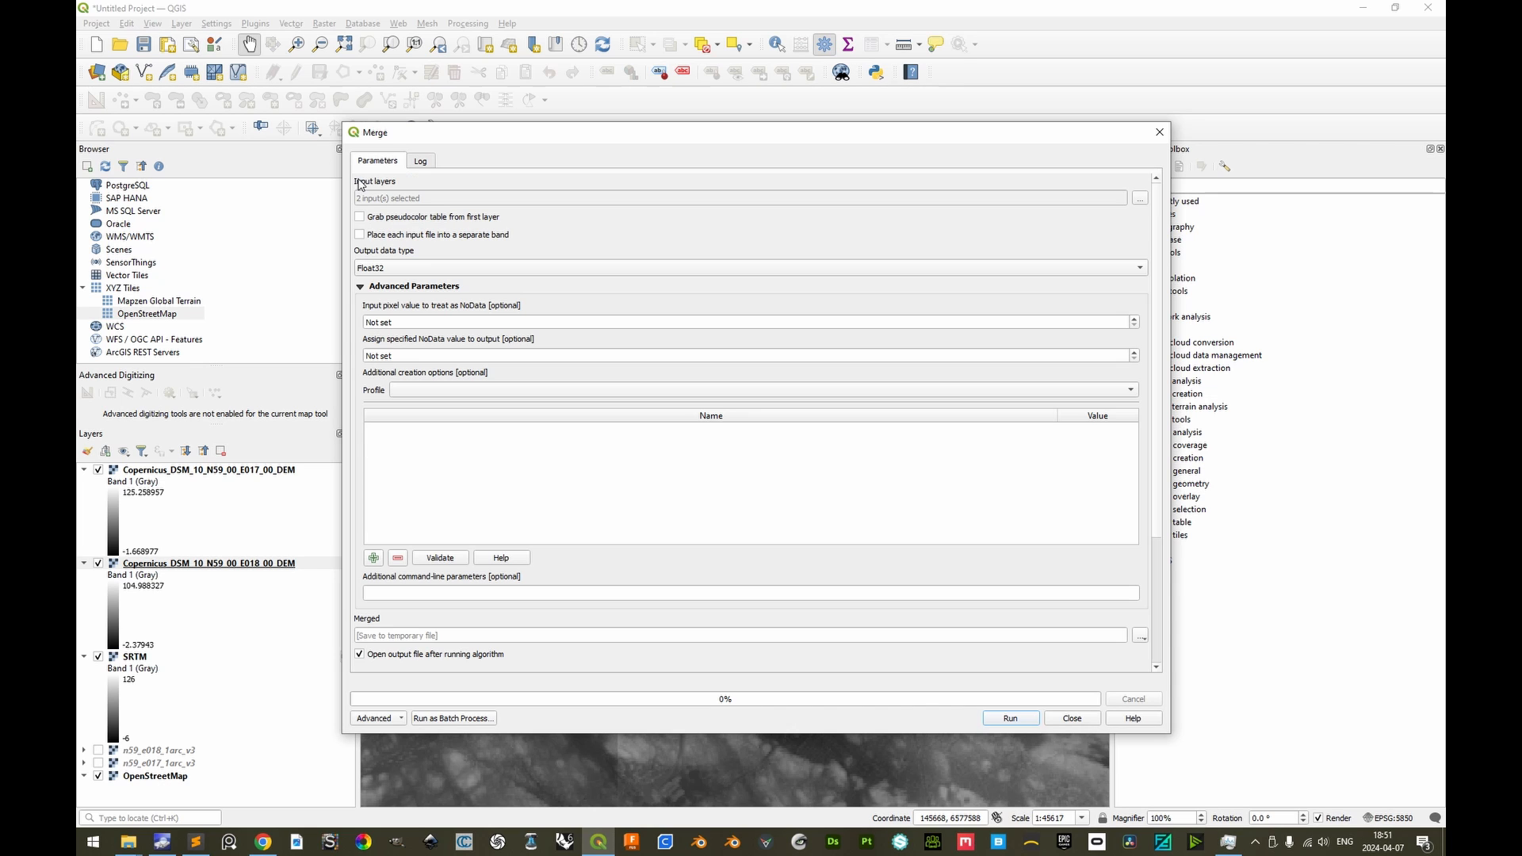
left_click(1010, 718)
left_click(1071, 718)
Hide the two source Copernicus DEM layers and collapse their legends in the layer list
left_click(98, 563)
left_click(98, 656)
left_click(84, 563)
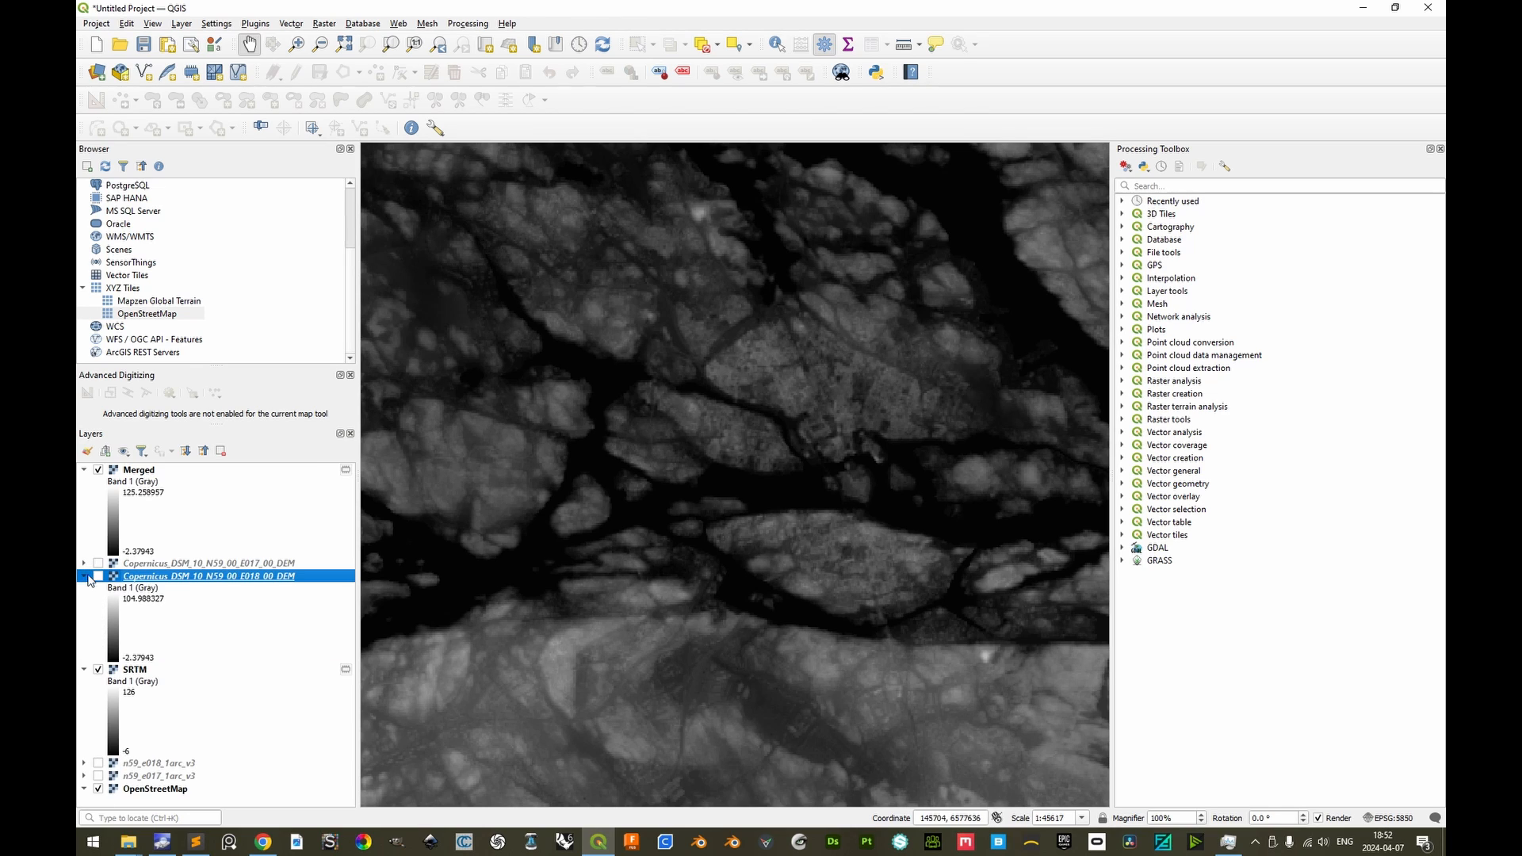
left_click(84, 576)
Rename the merged layer as GLO-30 and toggle its visibility off and on to compare it with SRTM
left_click(142, 472)
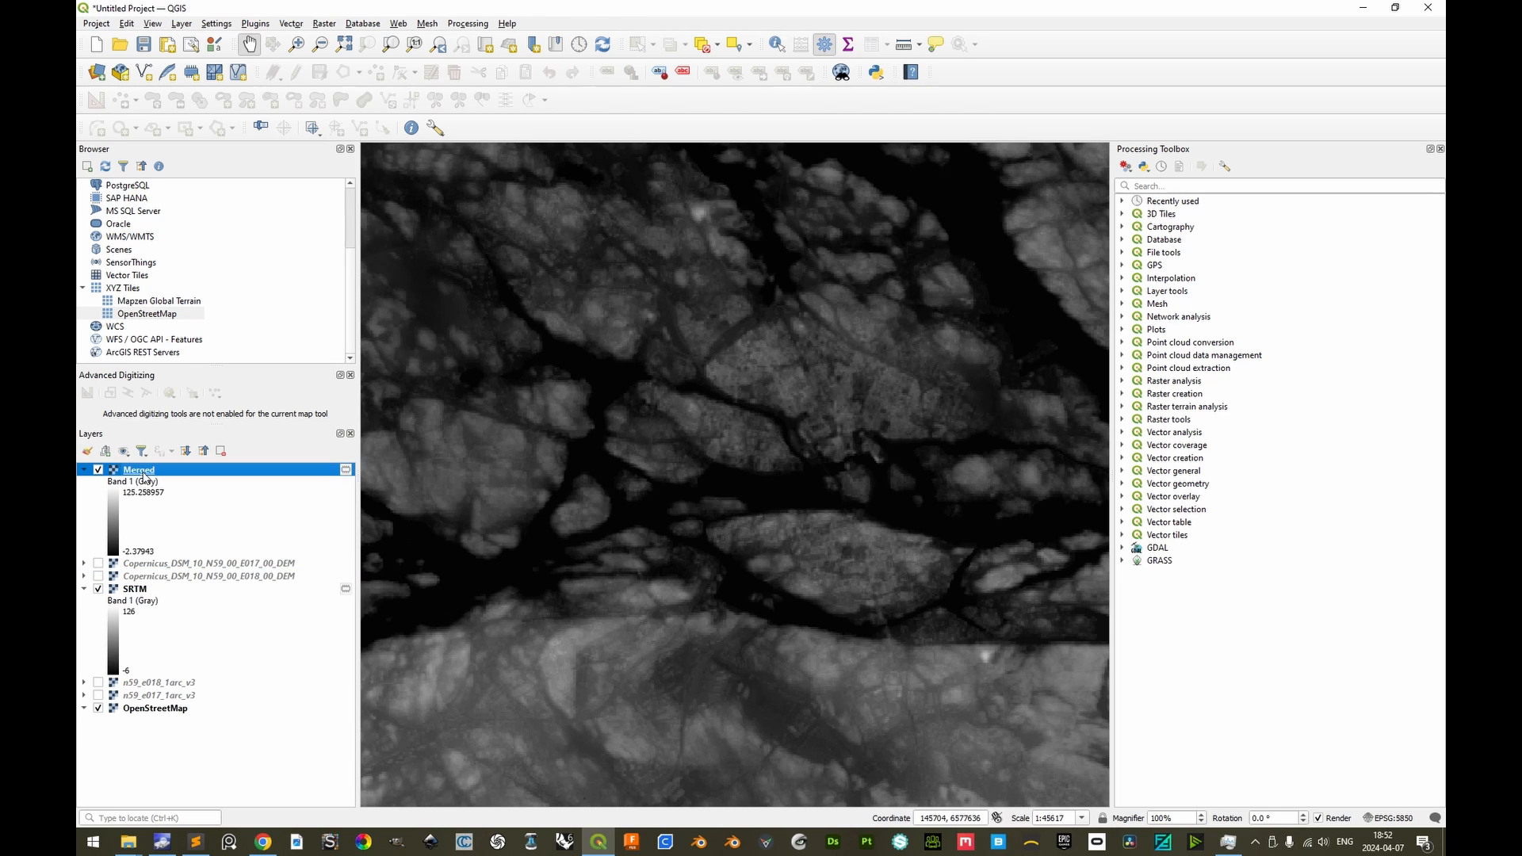
left_click(145, 474)
type("GLO-30")
key("Return")
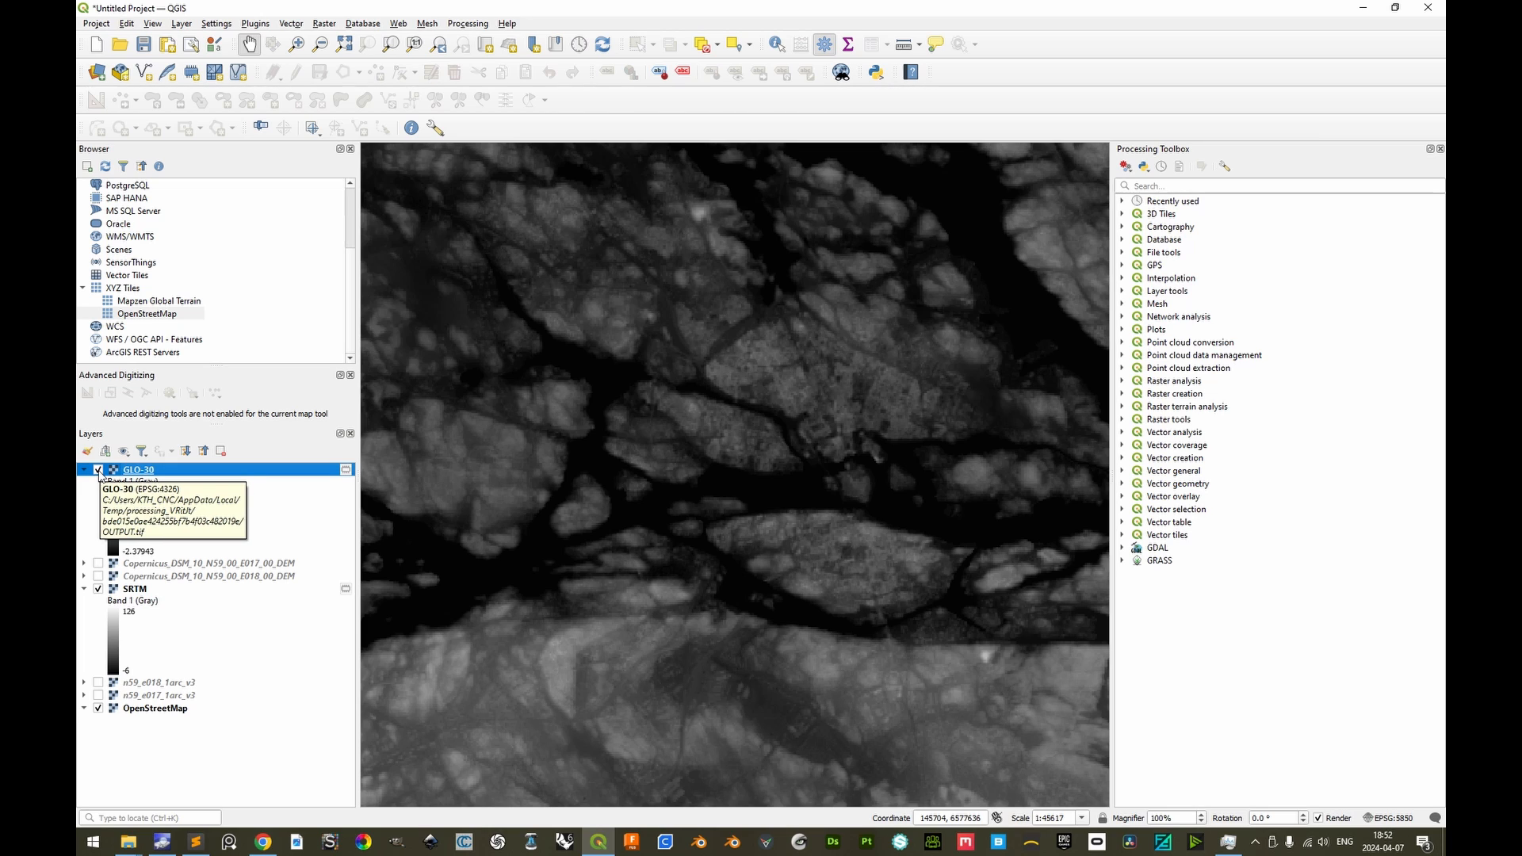
left_click(98, 470)
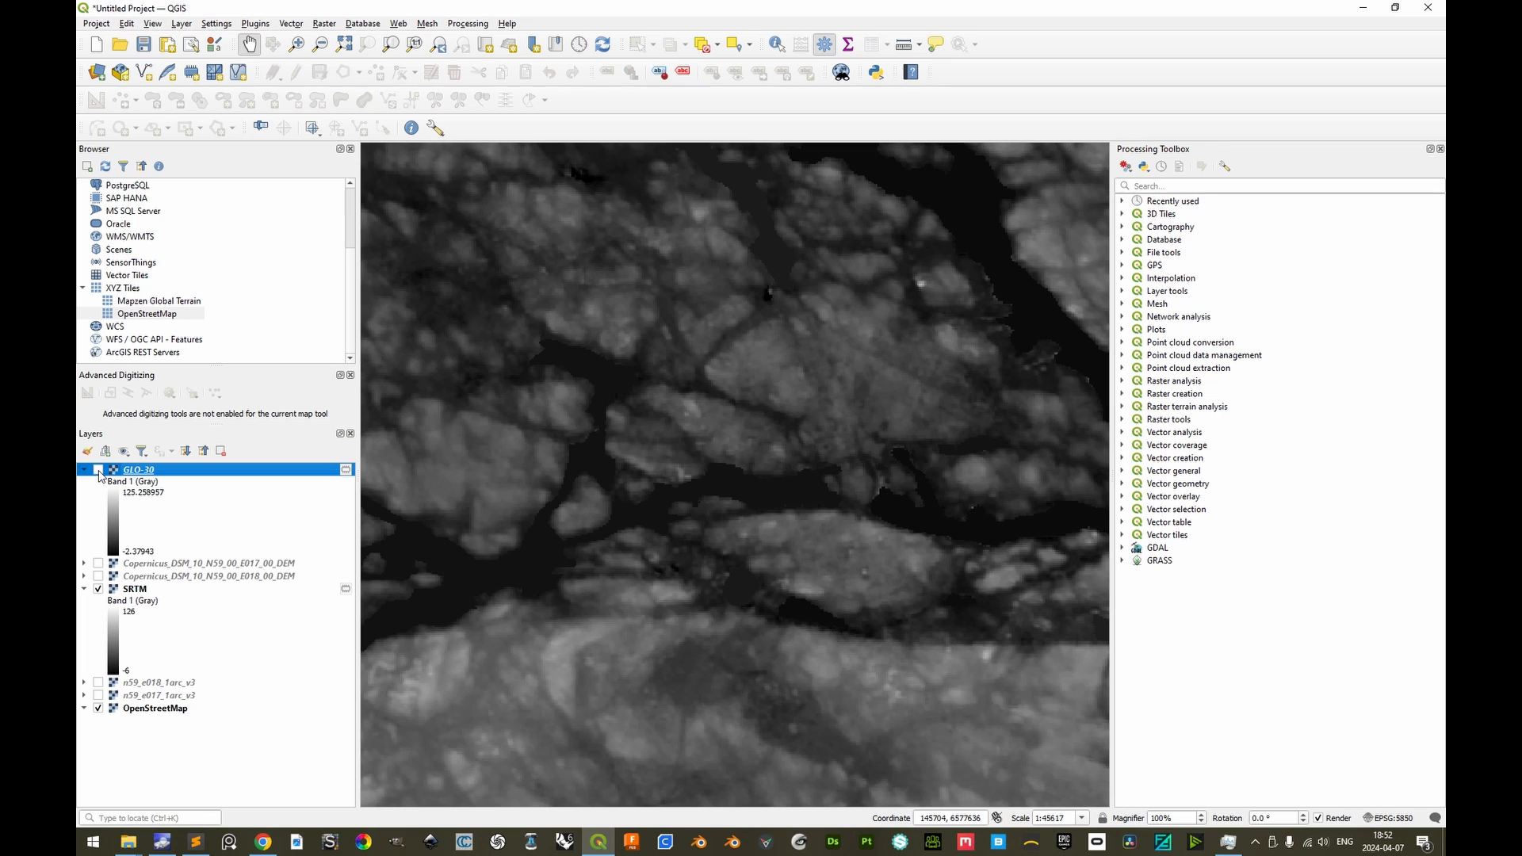
left_click(98, 470)
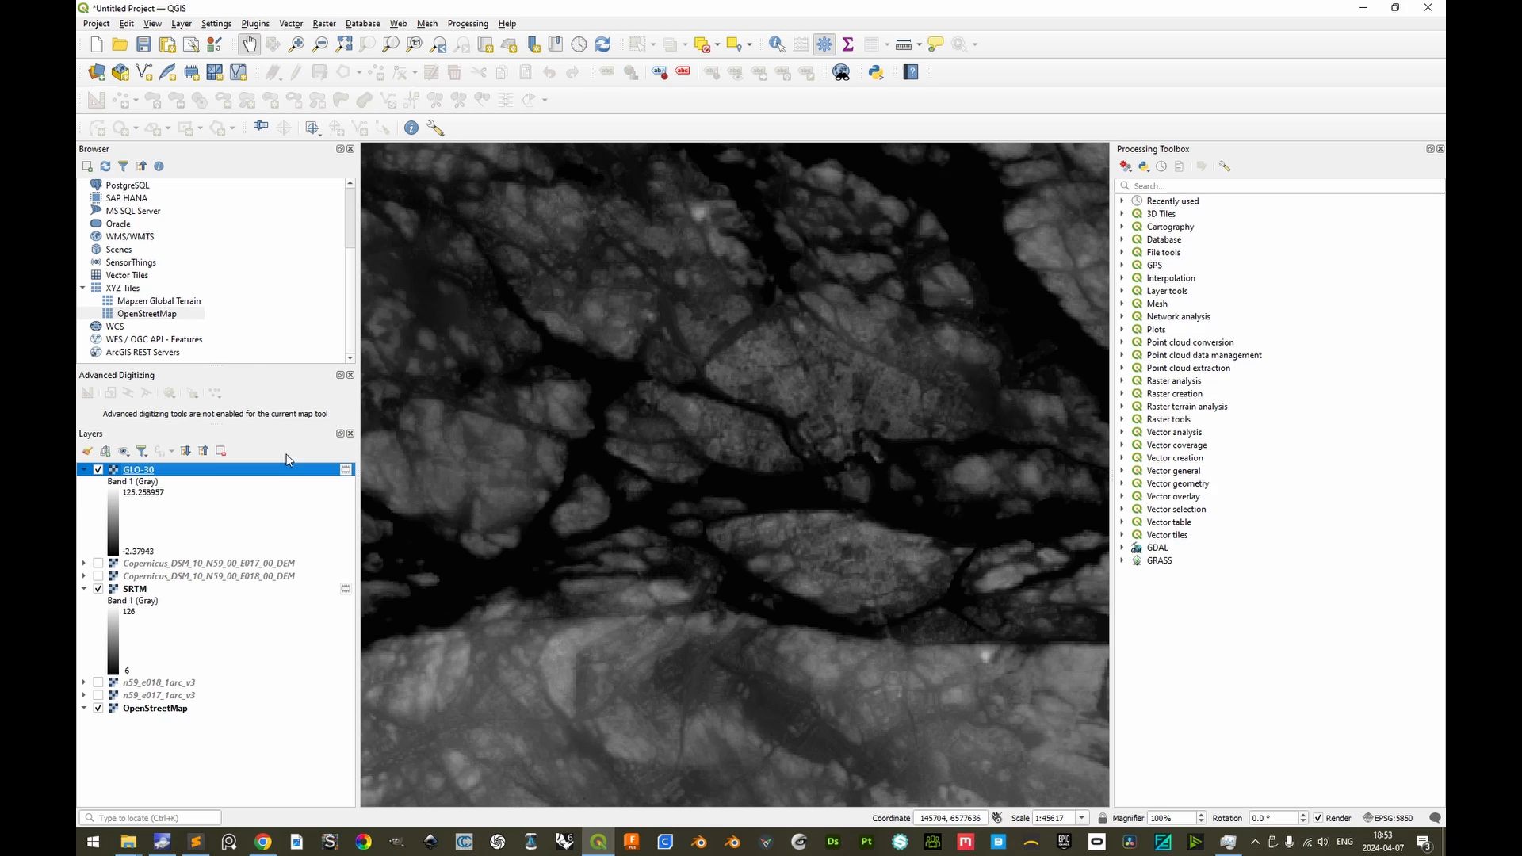
Switch to the OpenDEM Europe page in the browser, box-select the Stockholm area and download tiles N59E017 and N59E018
key("alt+Tab")
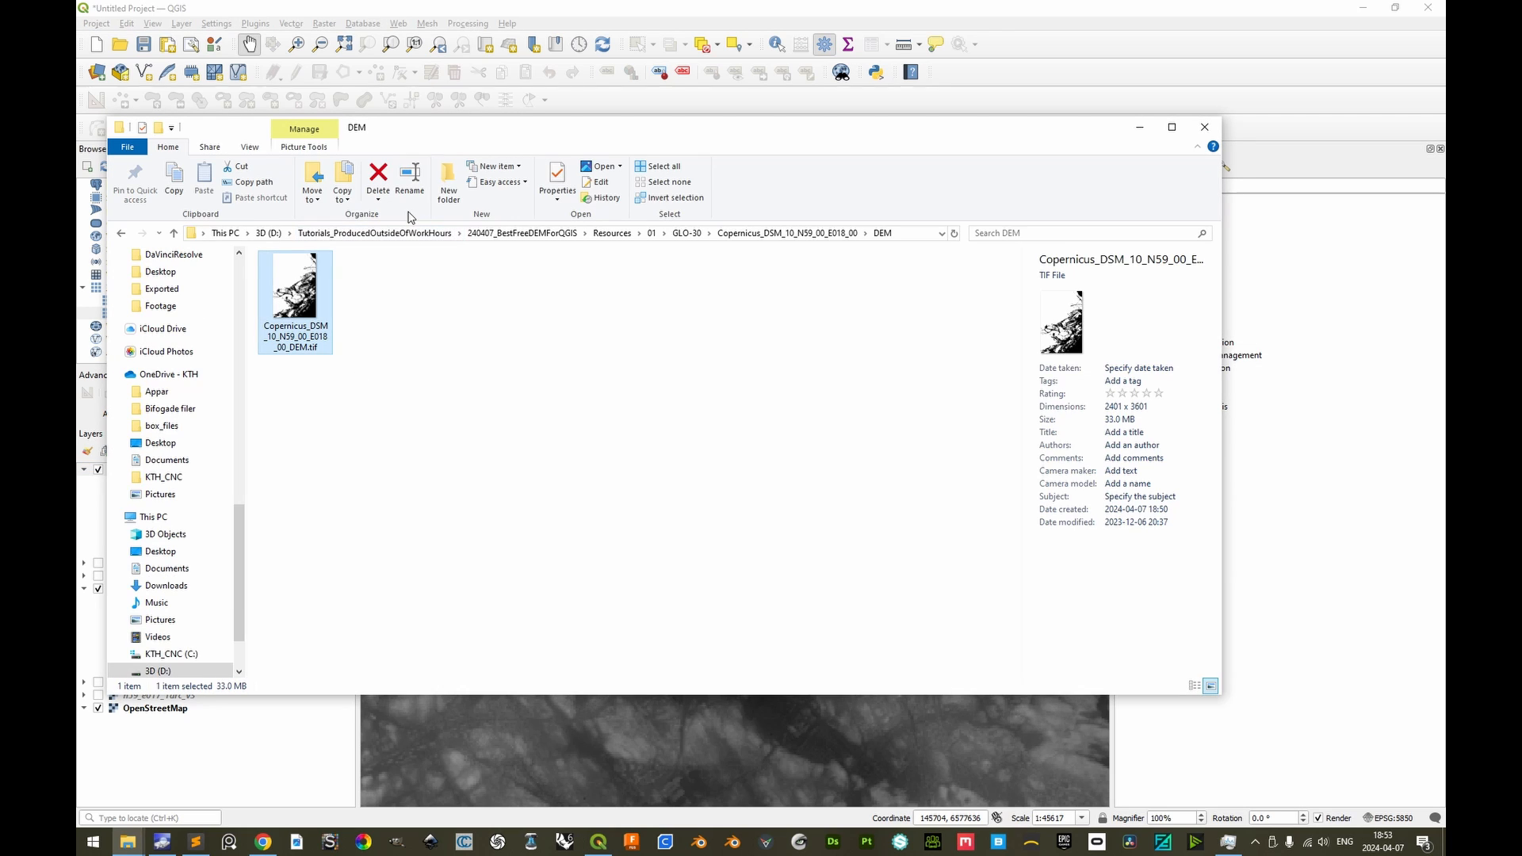
key("alt+Tab")
key("alt+Tab")
key("alt+Tab")
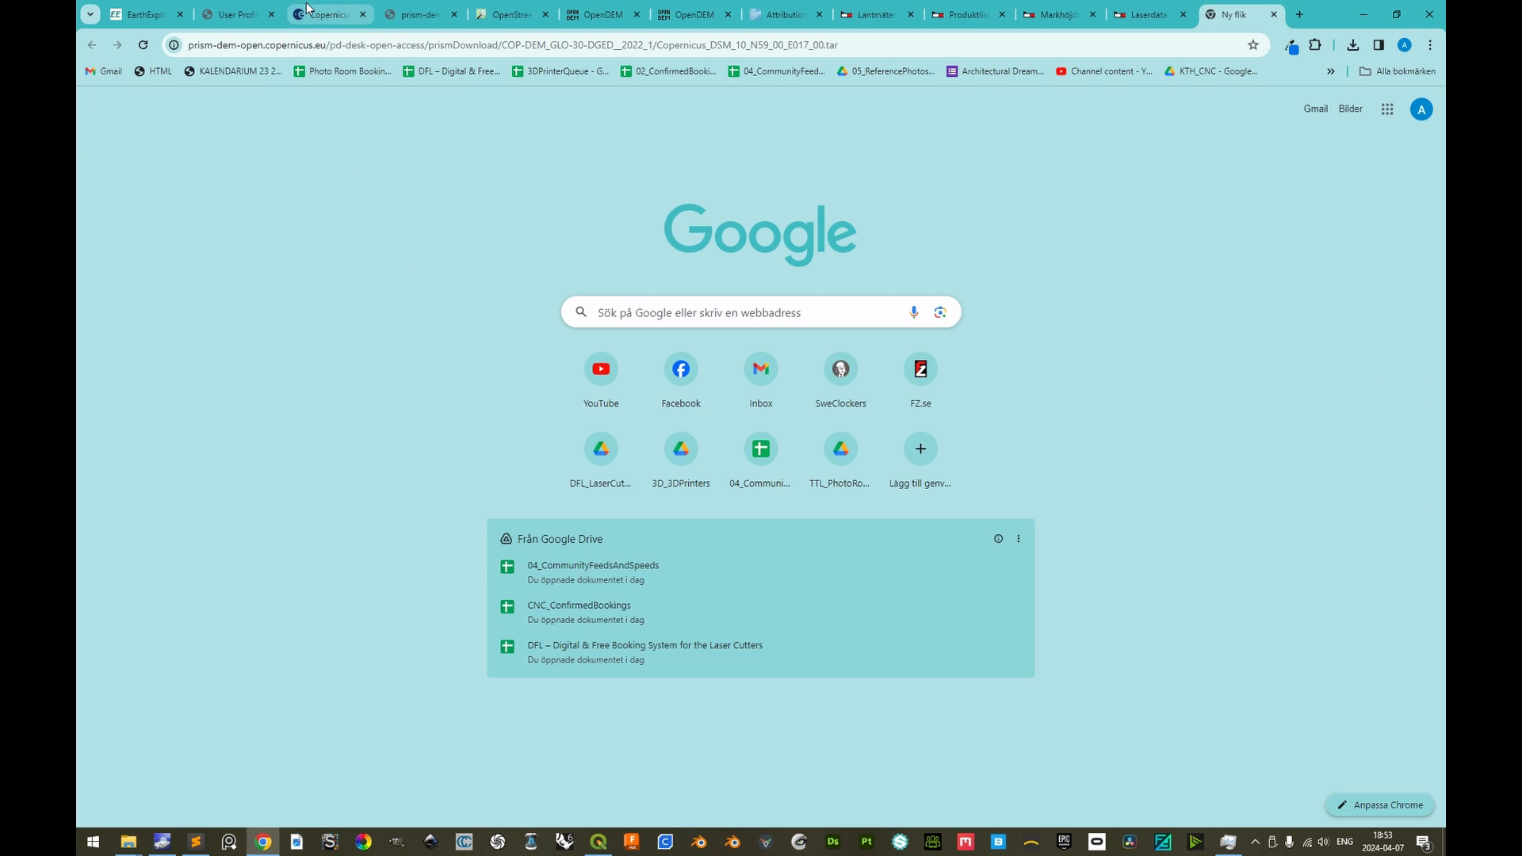
left_click(600, 12)
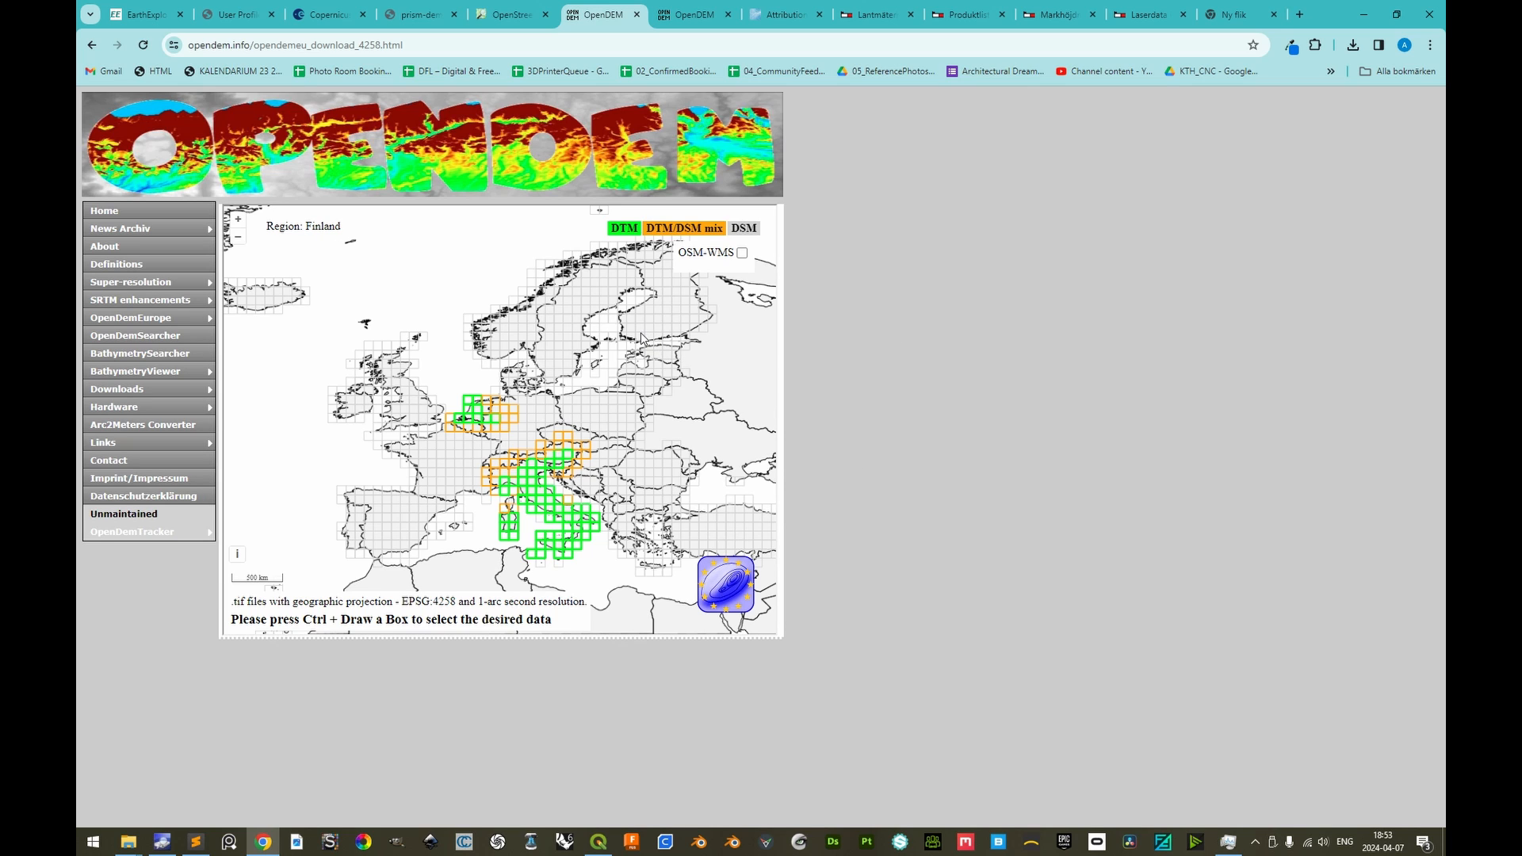
scroll(608, 344, "up", 4)
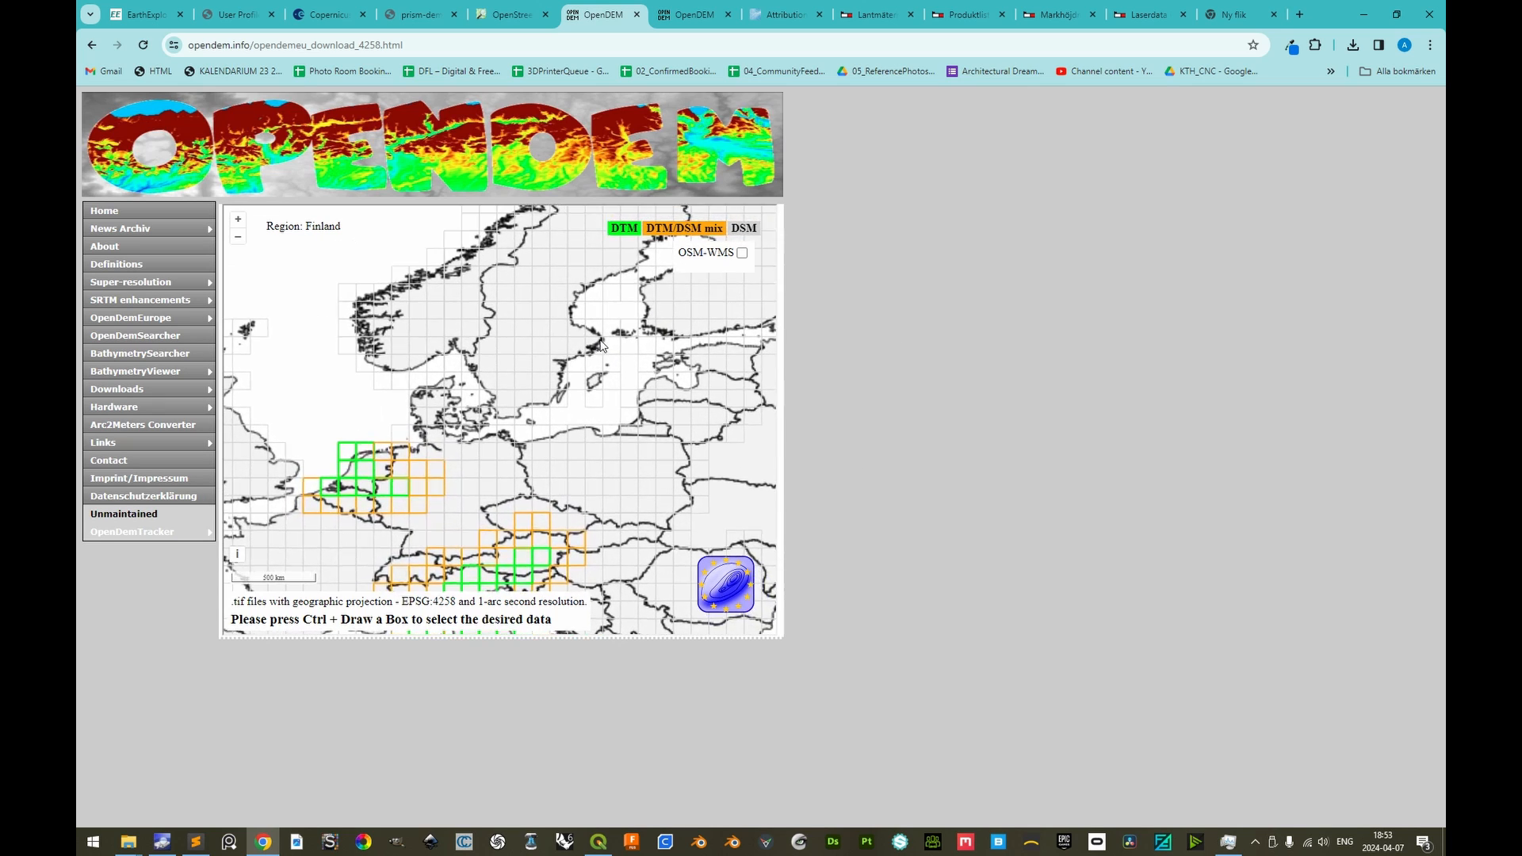
scroll(594, 364, "up", 3)
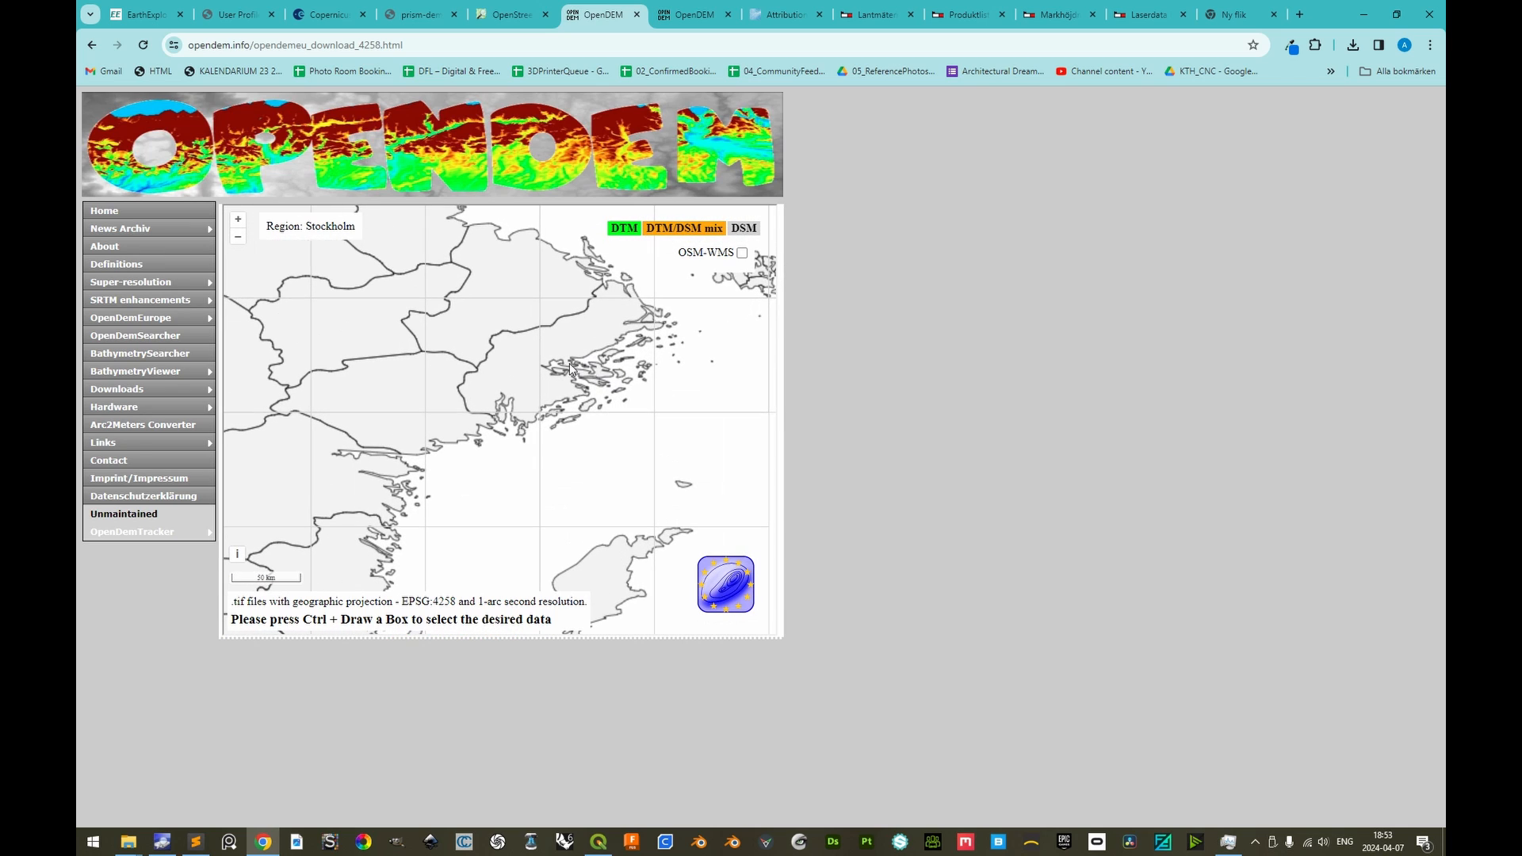
mouse_move(479, 332)
left_mouse_down()
mouse_move(590, 389)
mouse_move(571, 394)
left_mouse_up()
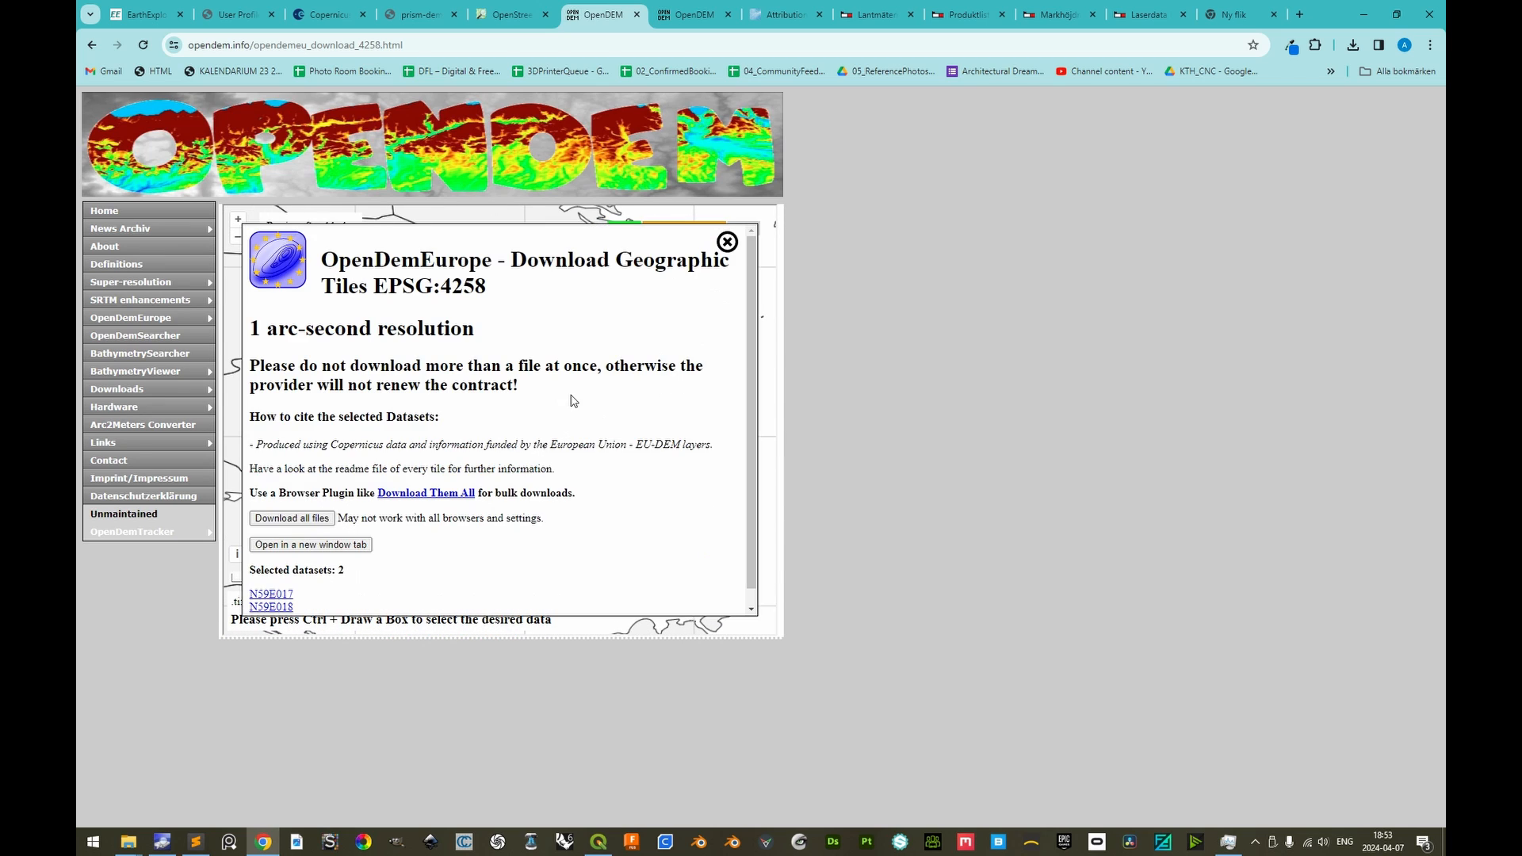
scroll(476, 484, "down", 1)
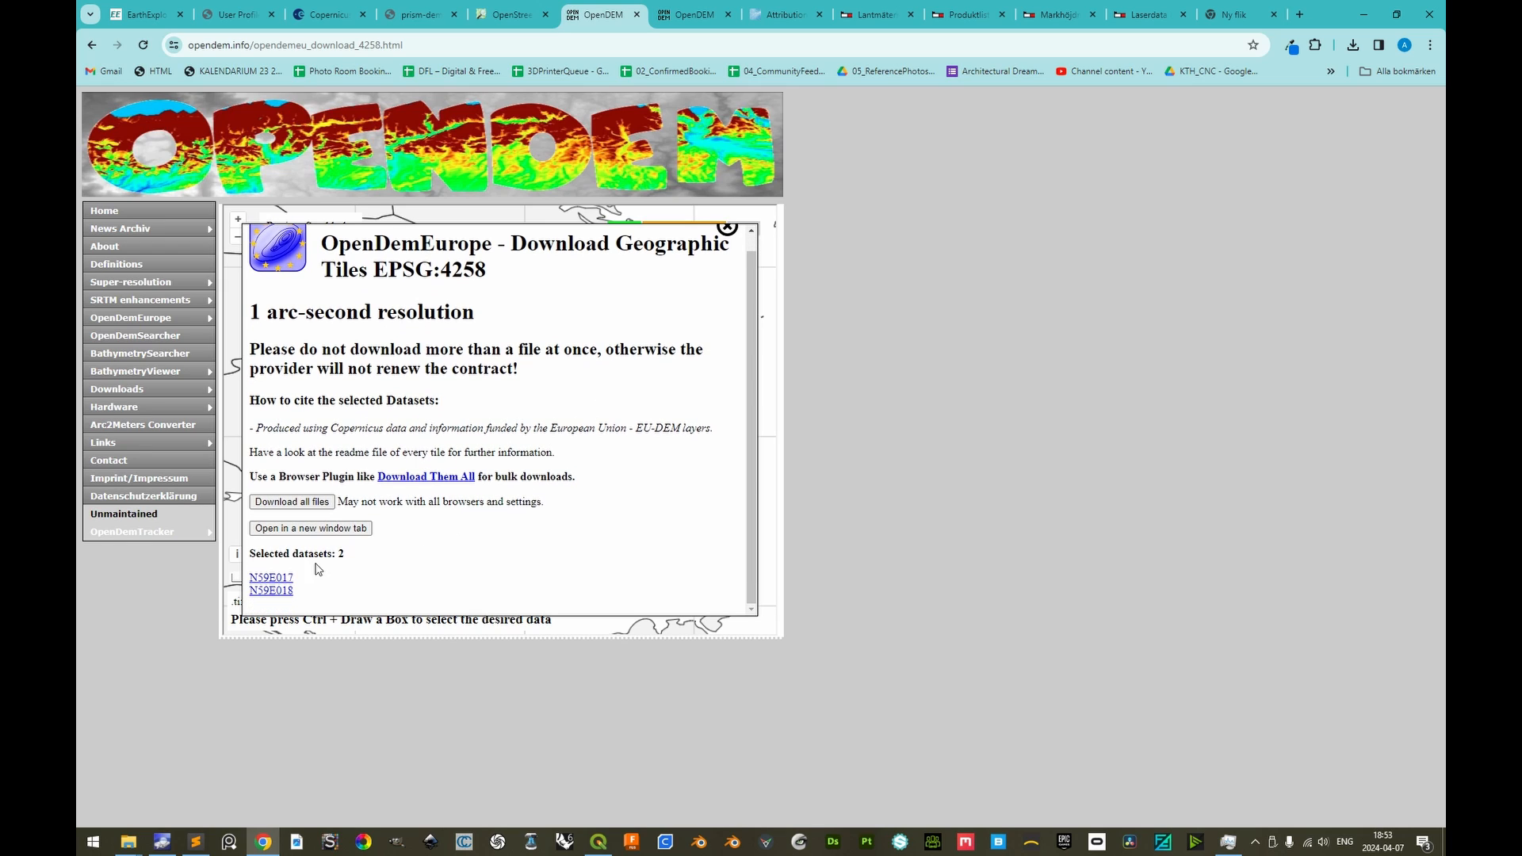
left_click(279, 583)
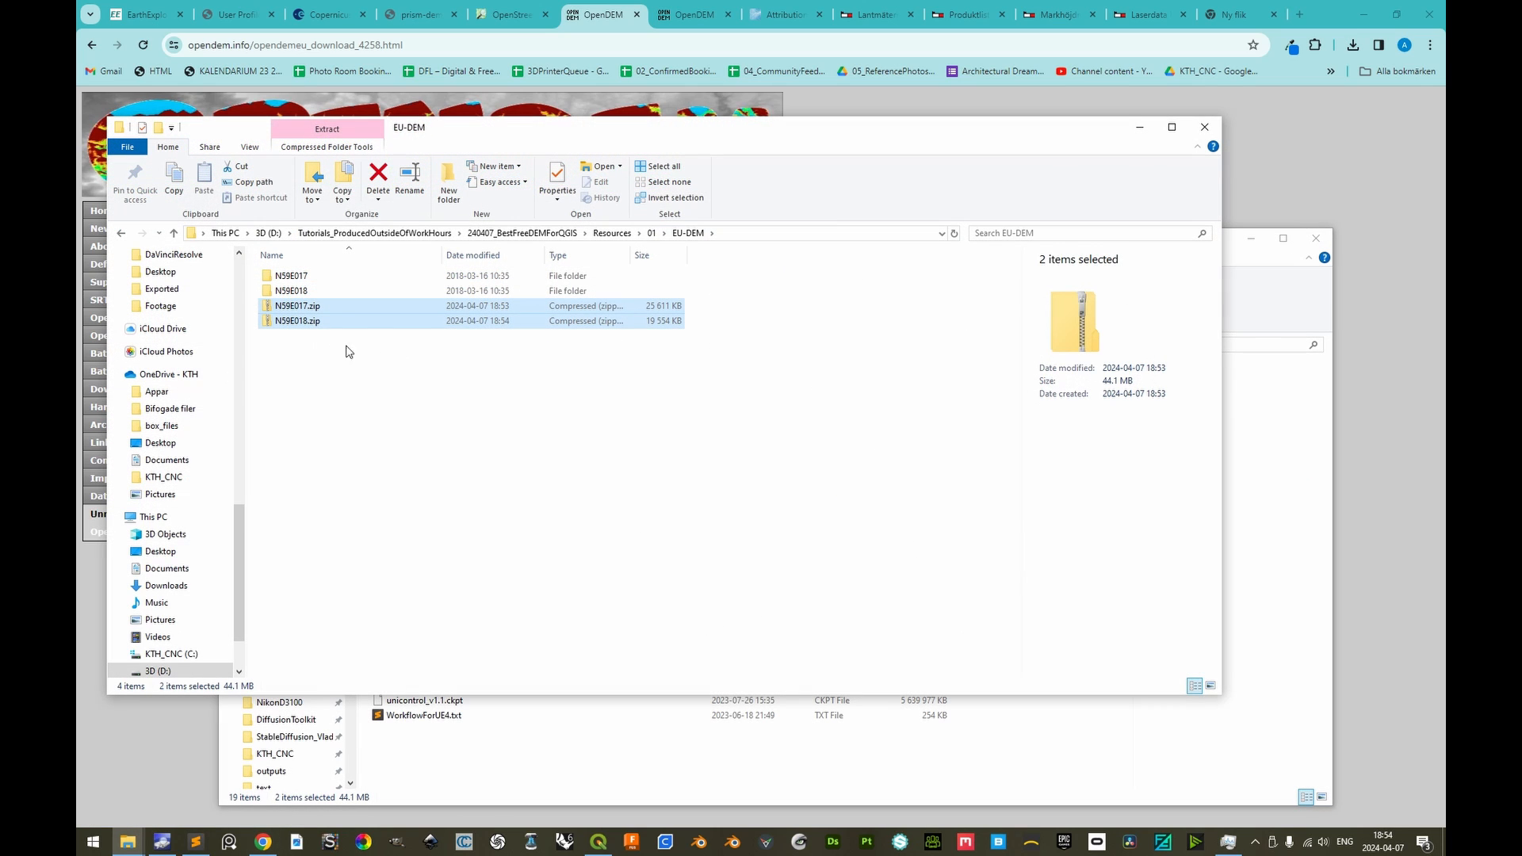
key("Delete")
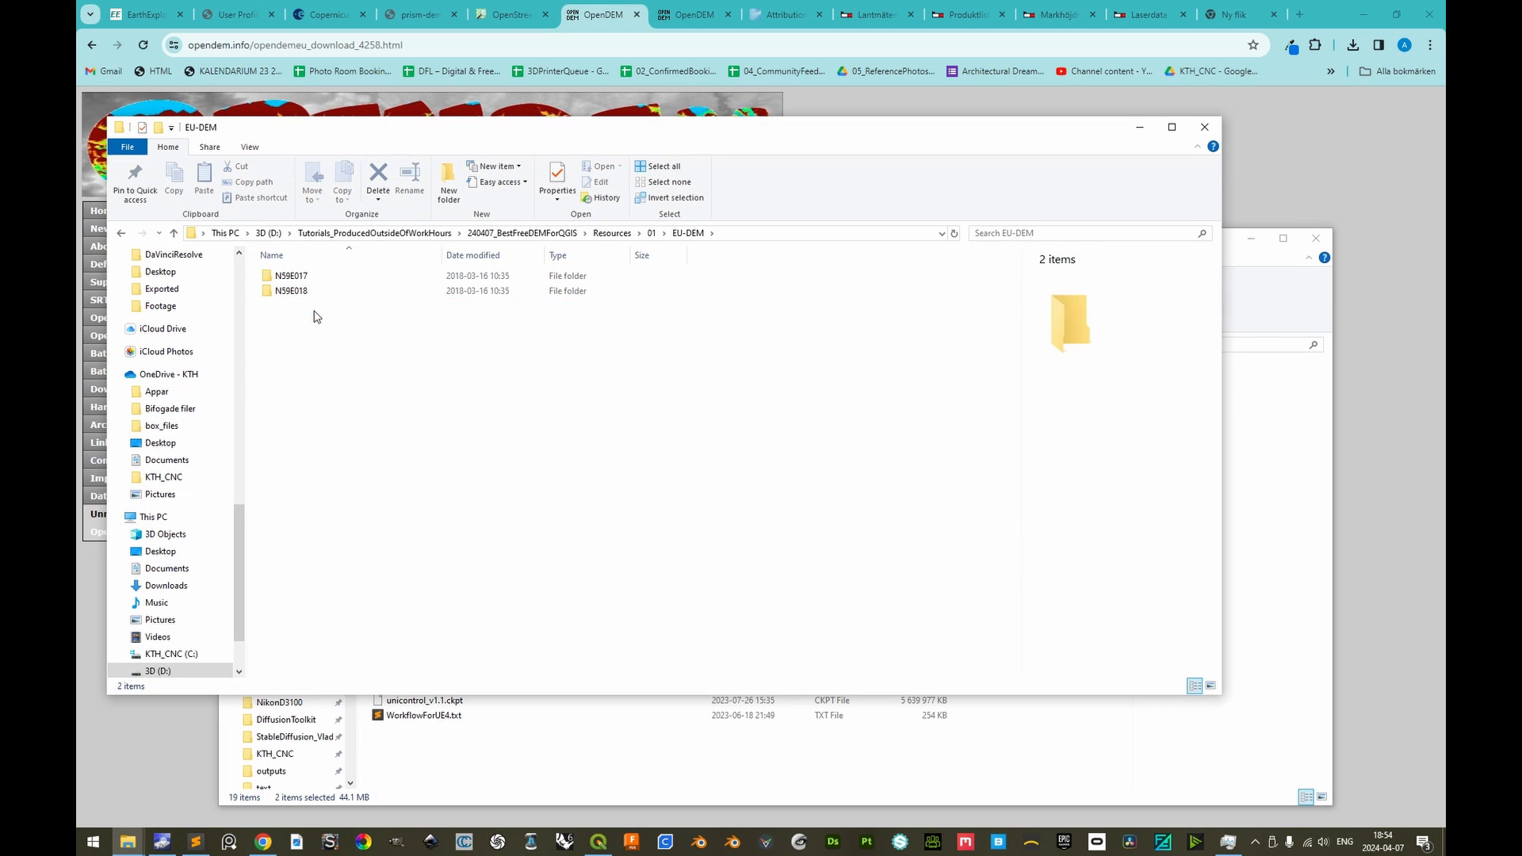
Load N59E017.tif from the EU-DEM N59E017 folder into QGIS as a layer above GLO-30
double_click(289, 276)
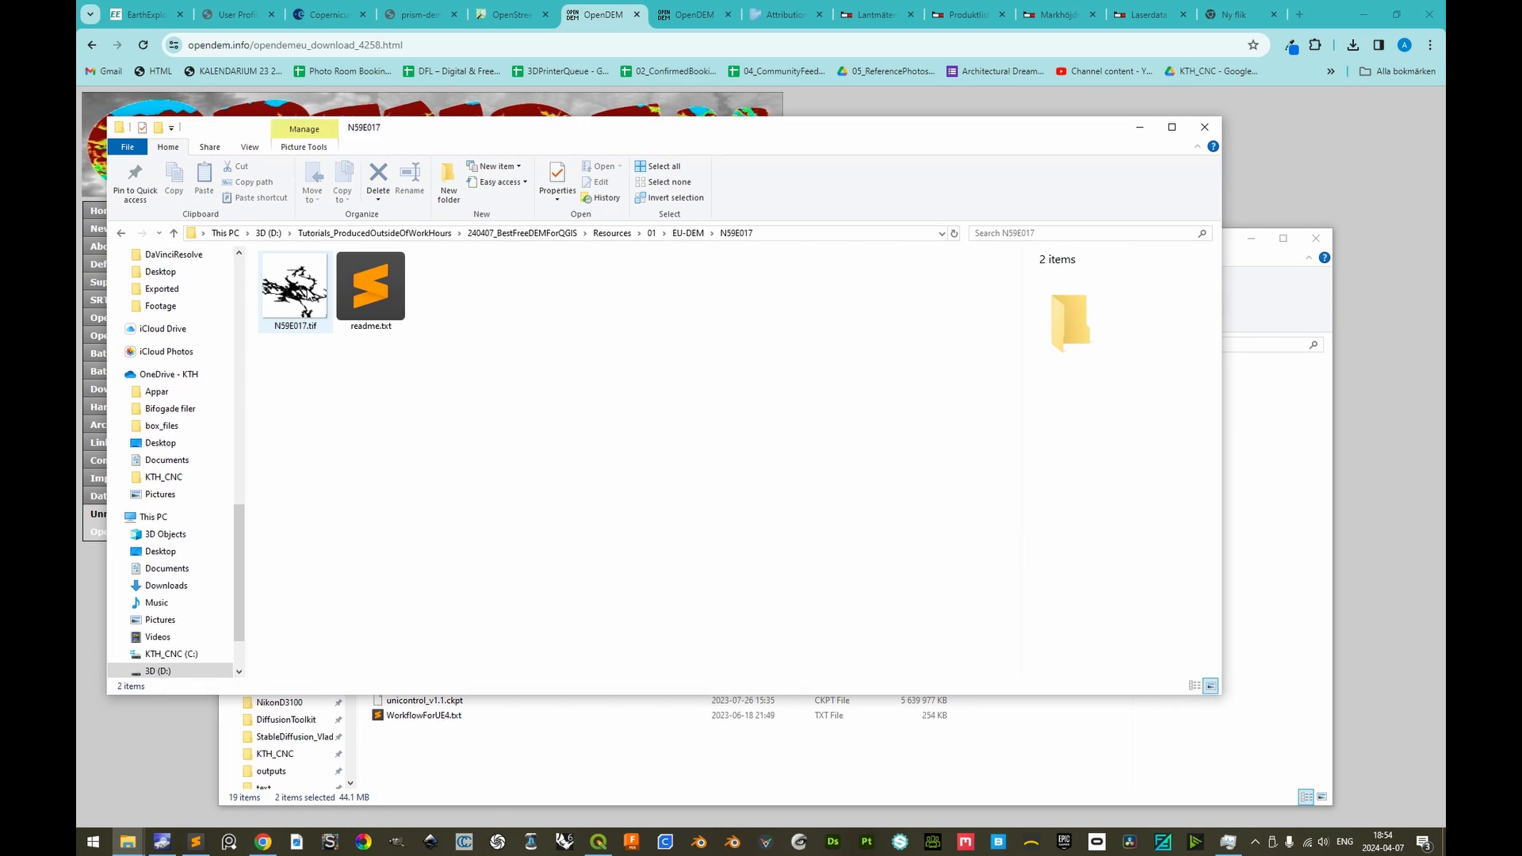
left_click(310, 295)
key("alt+Tab")
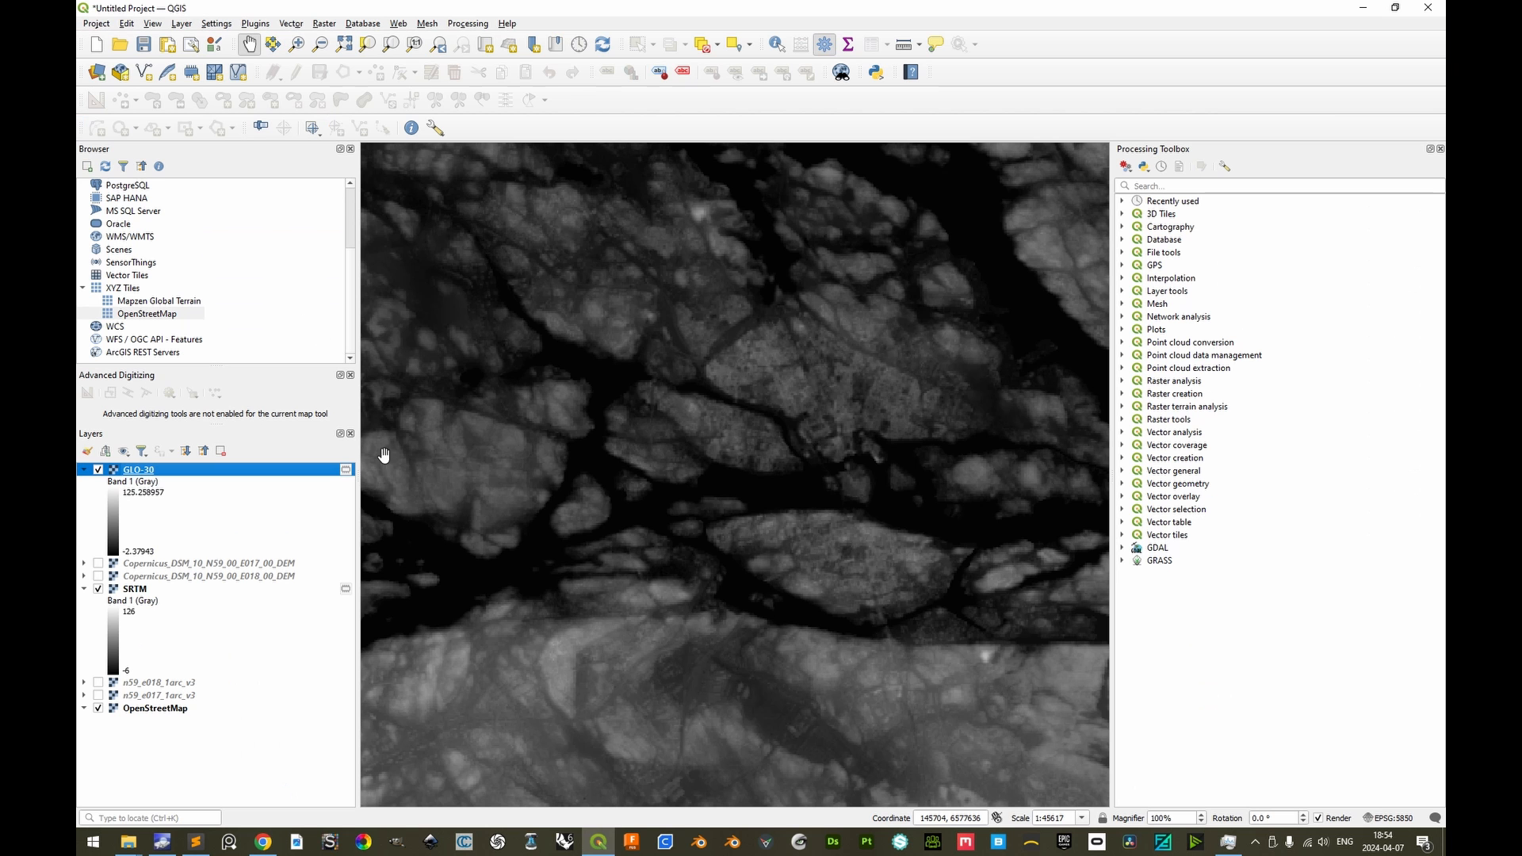
key("alt+Tab")
Load N59E018.tif from the EU-DEM N59E018 folder into QGIS, placing its layer at the top of the layer list
key("alt+Tab")
left_click_drag(310, 301, 310, 485)
key("alt+Tab")
key("alt+Up")
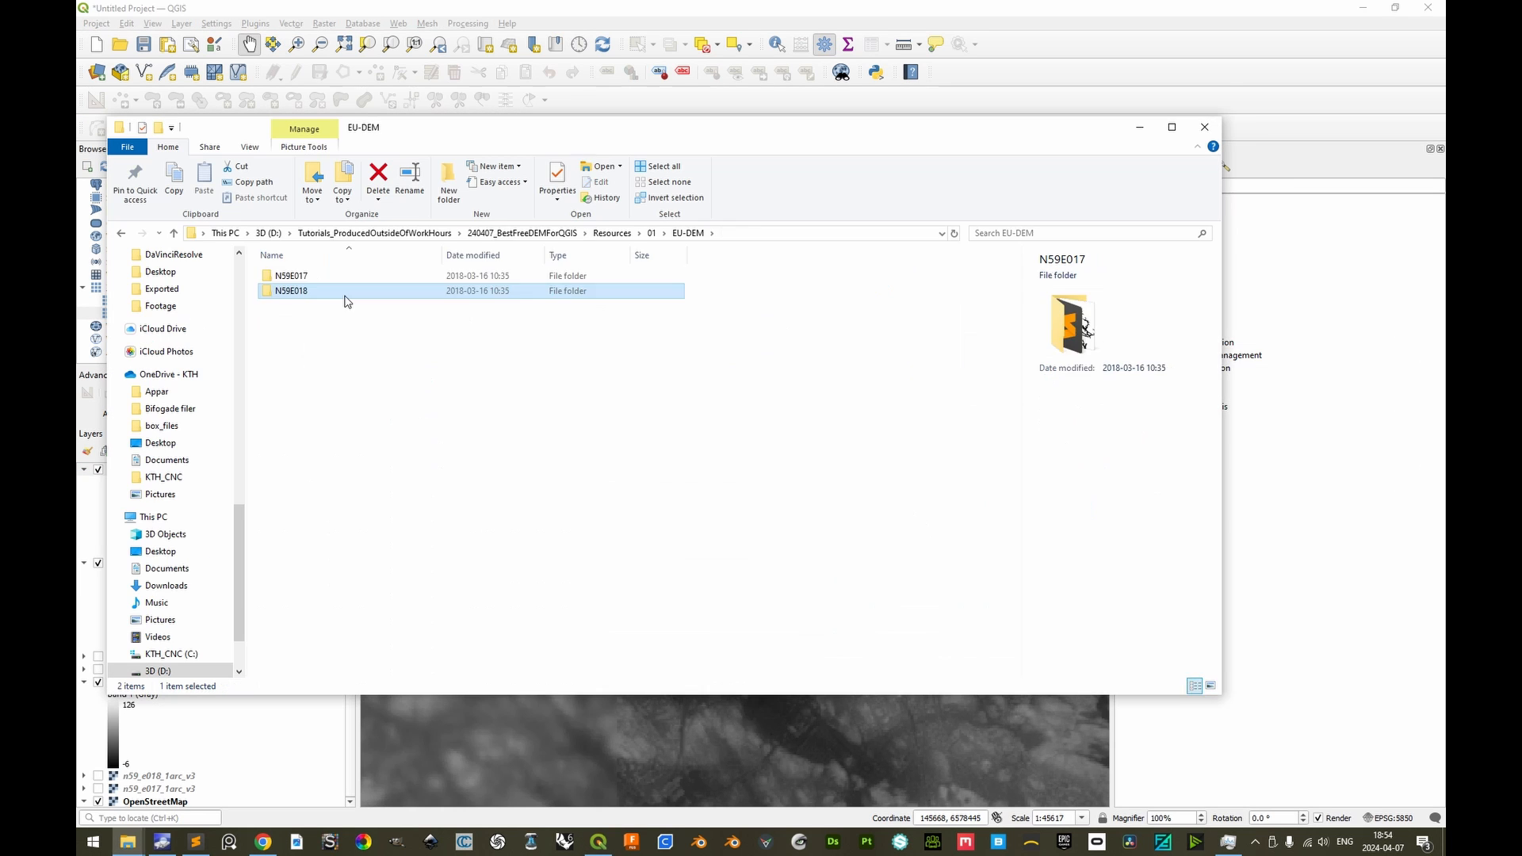
double_click(310, 290)
left_click_drag(309, 291, 264, 479)
key("alt+Tab")
Merge the N59E017 and N59E018 layers into a temporary raster with Float32 output data type
left_click(324, 23)
mouse_move(357, 88)
left_click(505, 123)
left_click(1141, 204)
left_click(365, 223)
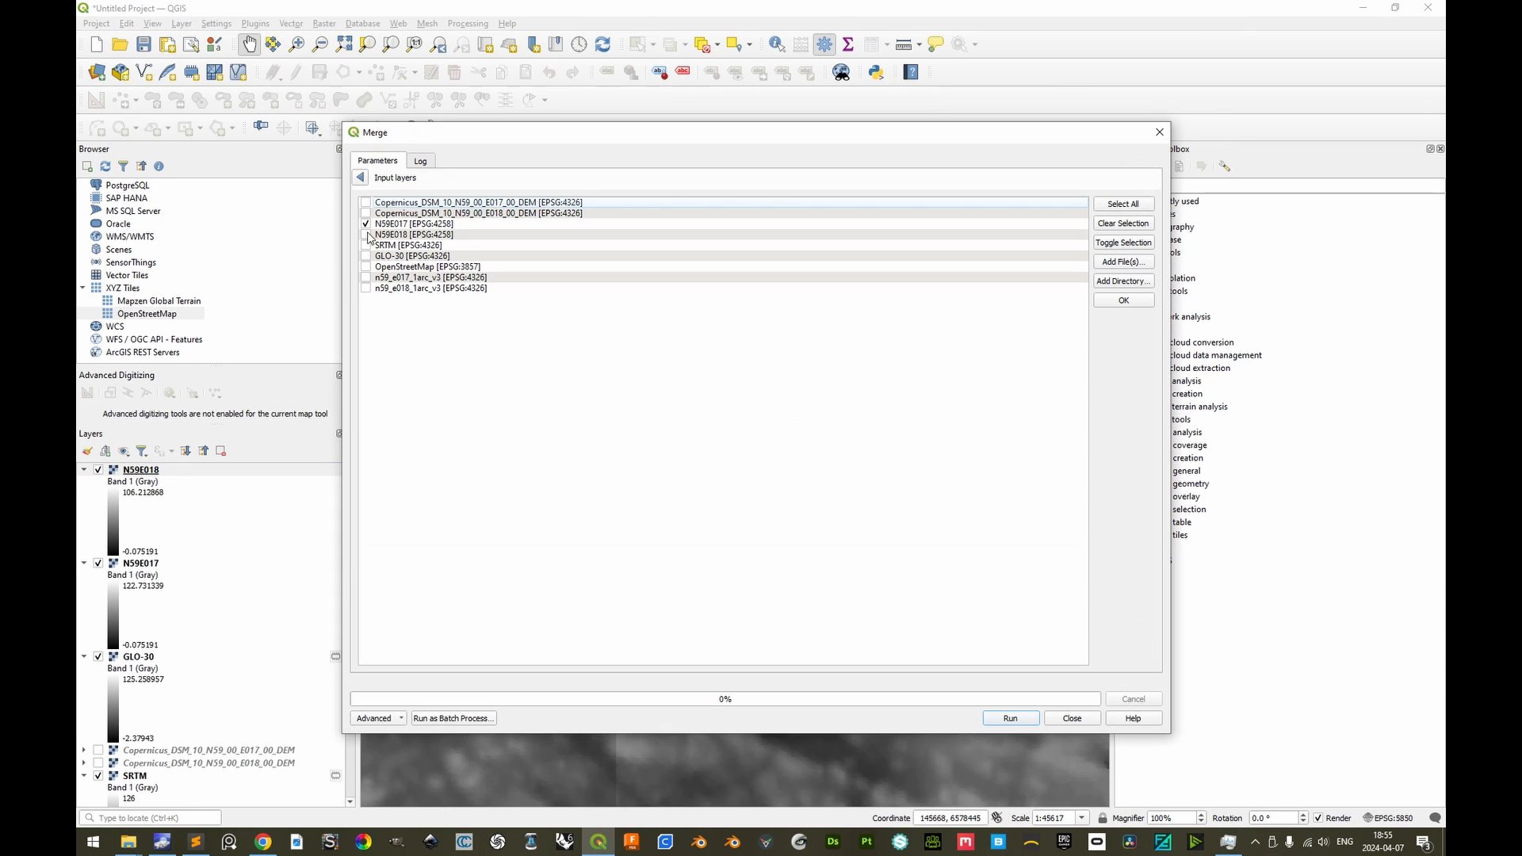
left_click(362, 178)
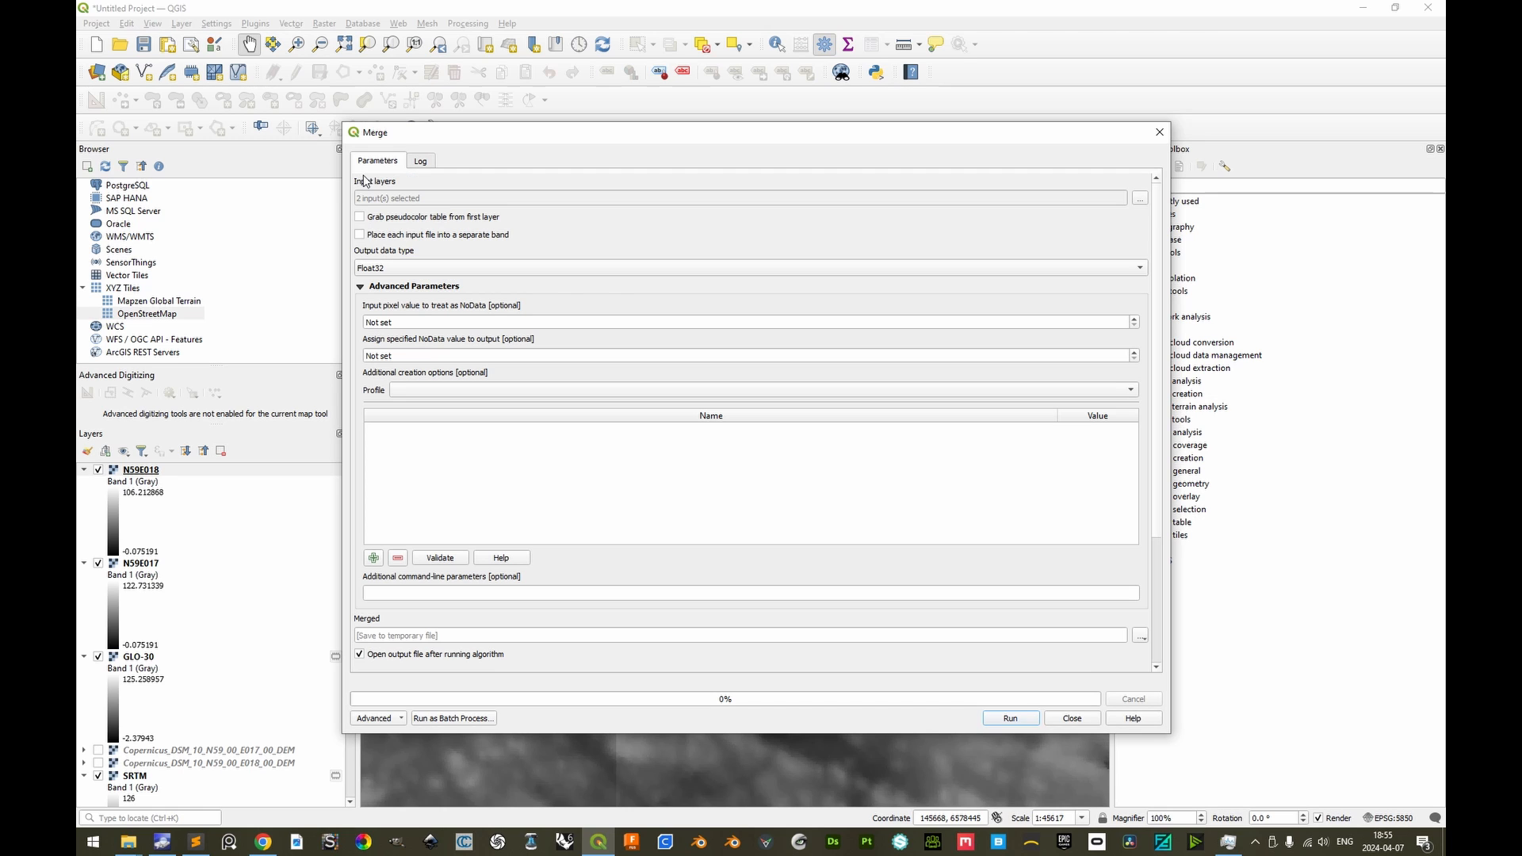
left_click(1028, 719)
left_click(1071, 719)
Collapse the legends of the source layers N59E018 and N59E017 and hide both layers
left_click(84, 563)
left_click(84, 576)
left_click(99, 563)
left_click(98, 576)
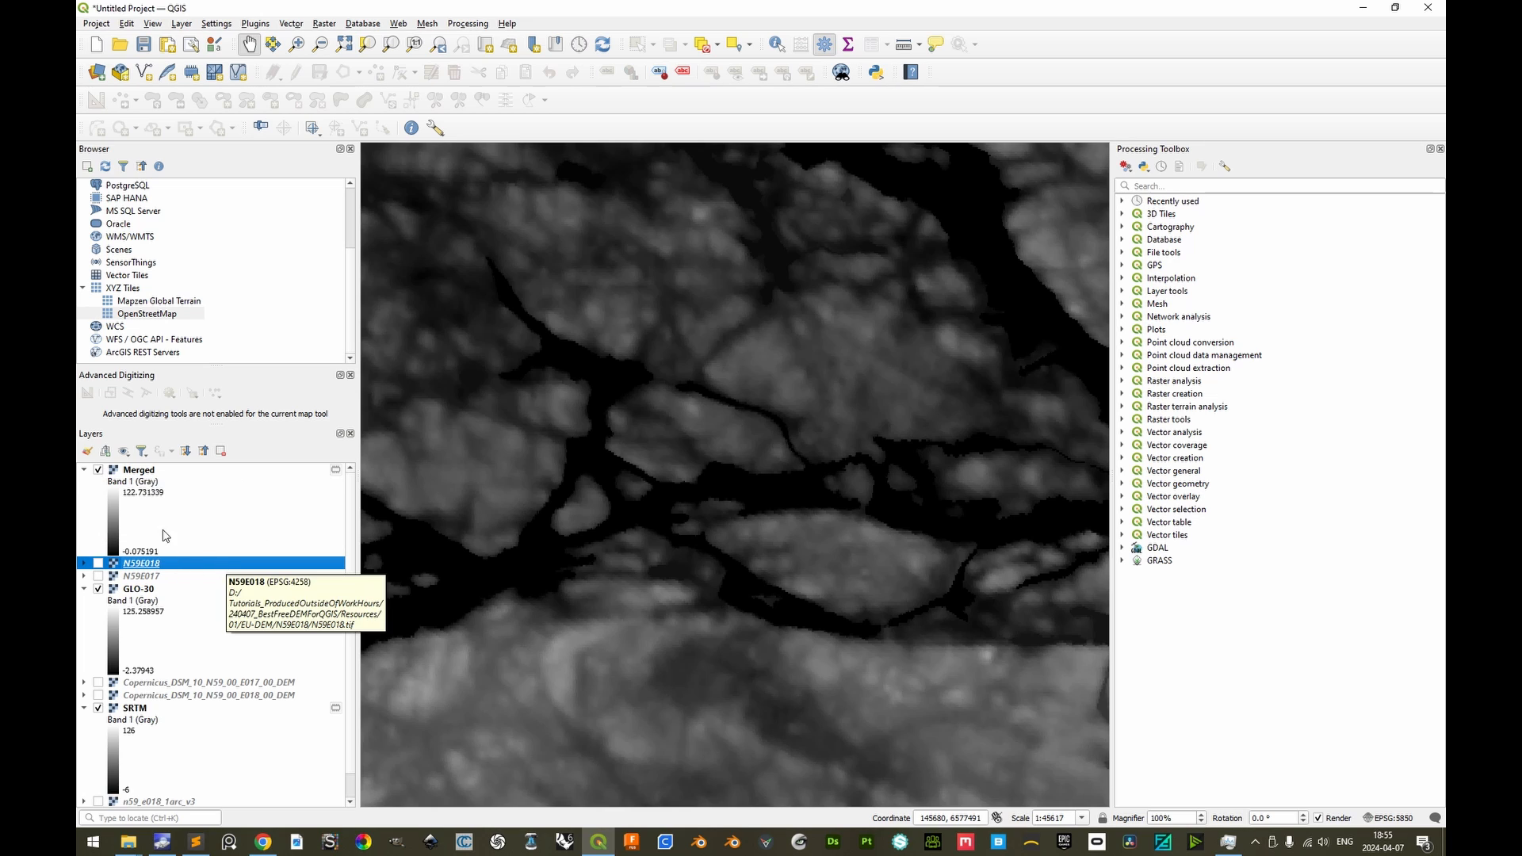
Compare the merged layer with GLO-30 by toggling its visibility, and rename it as EU-DEM
left_click(98, 471)
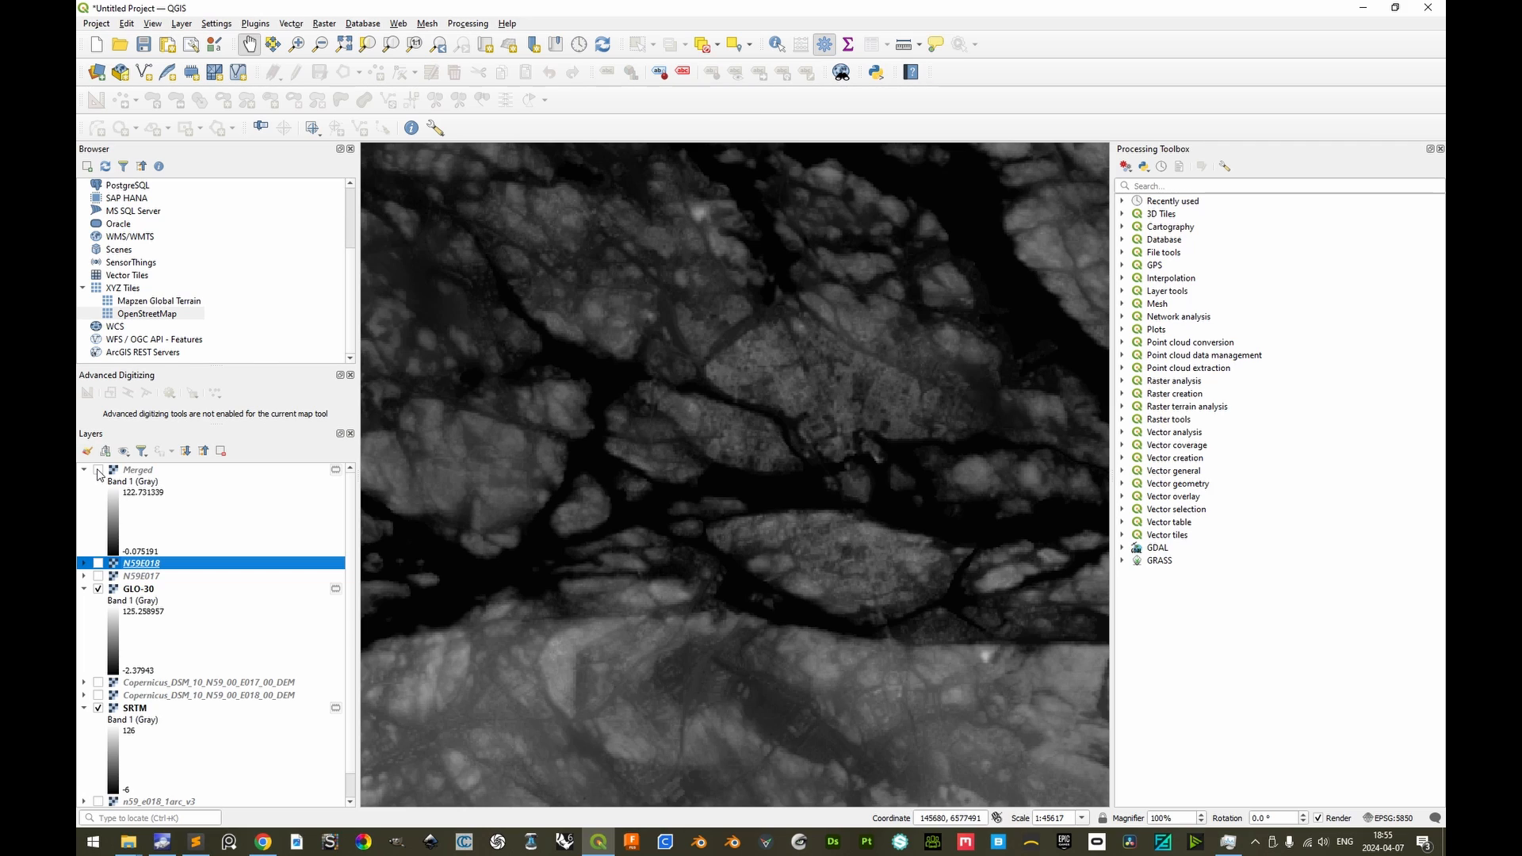
left_click(98, 471)
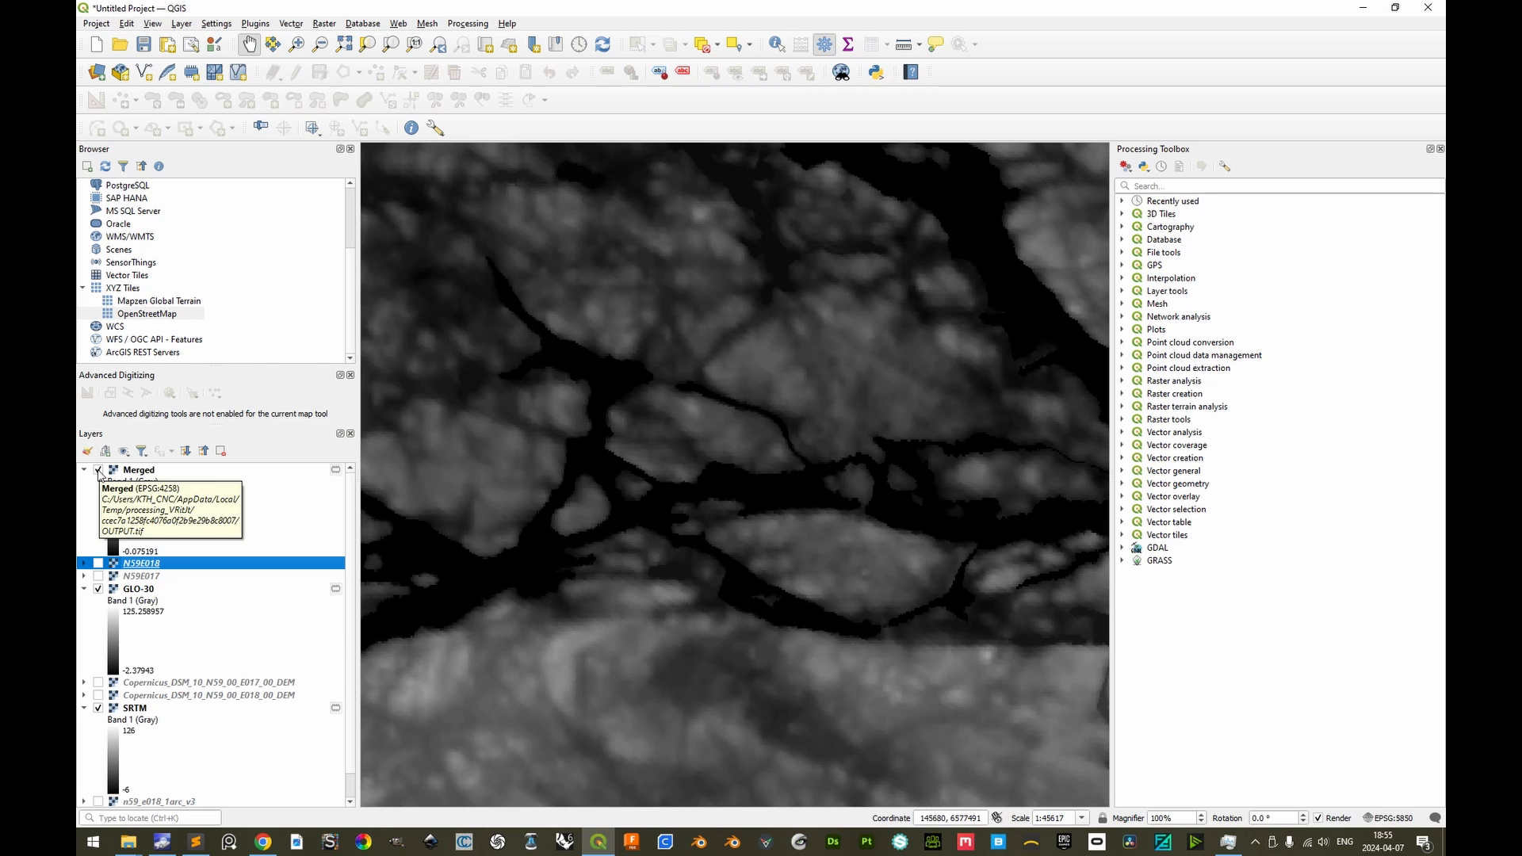
left_click(99, 471)
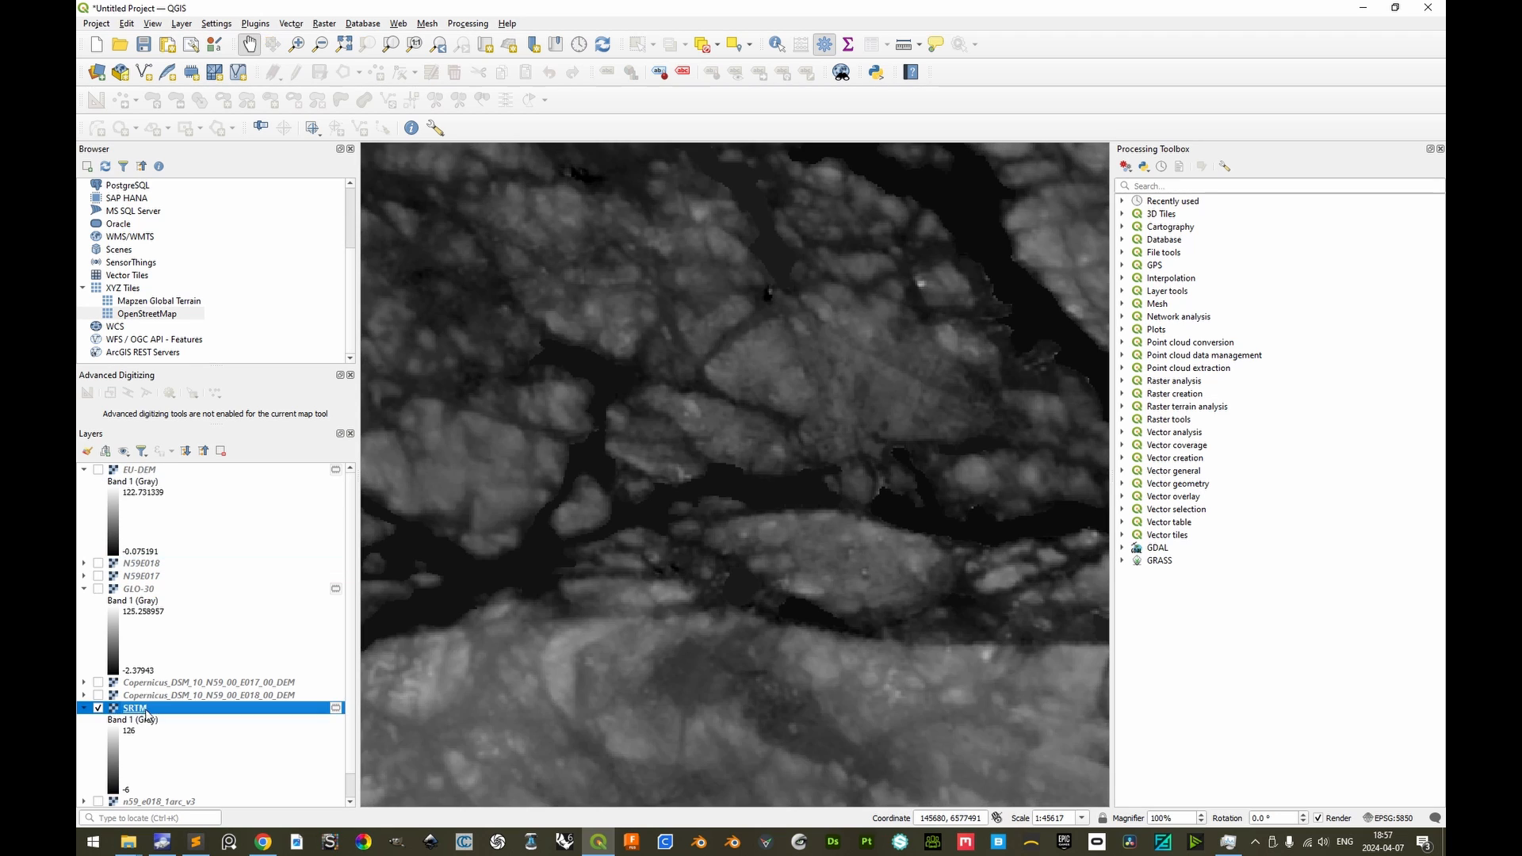
Toggle EU-DEM to compare it with SRTM while GLO-30 is hidden, and finish with GLO-30 shown and EU-DEM hidden
left_click(98, 471)
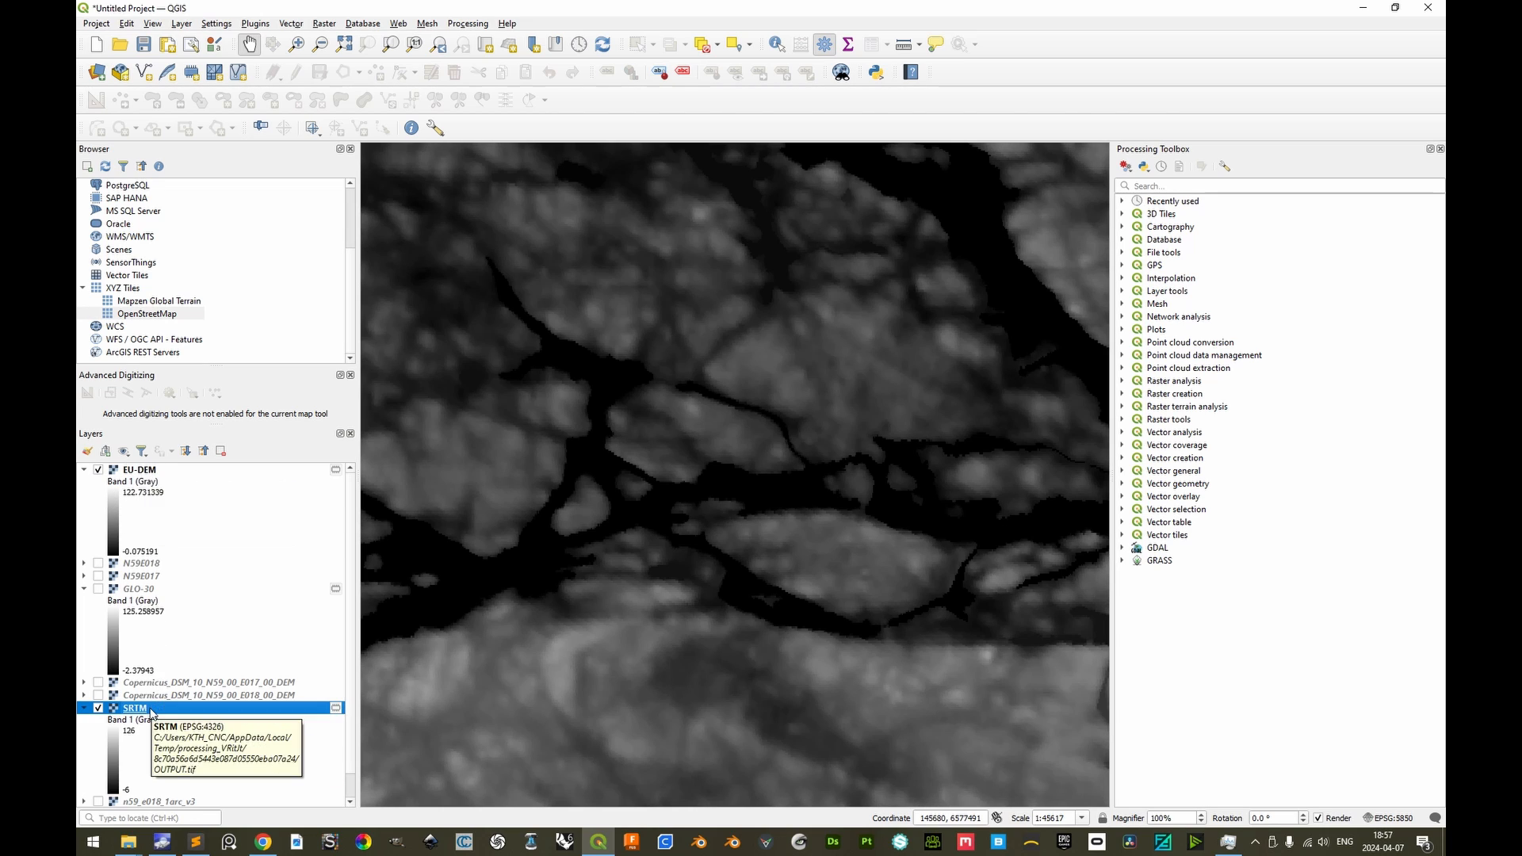
left_click(99, 469)
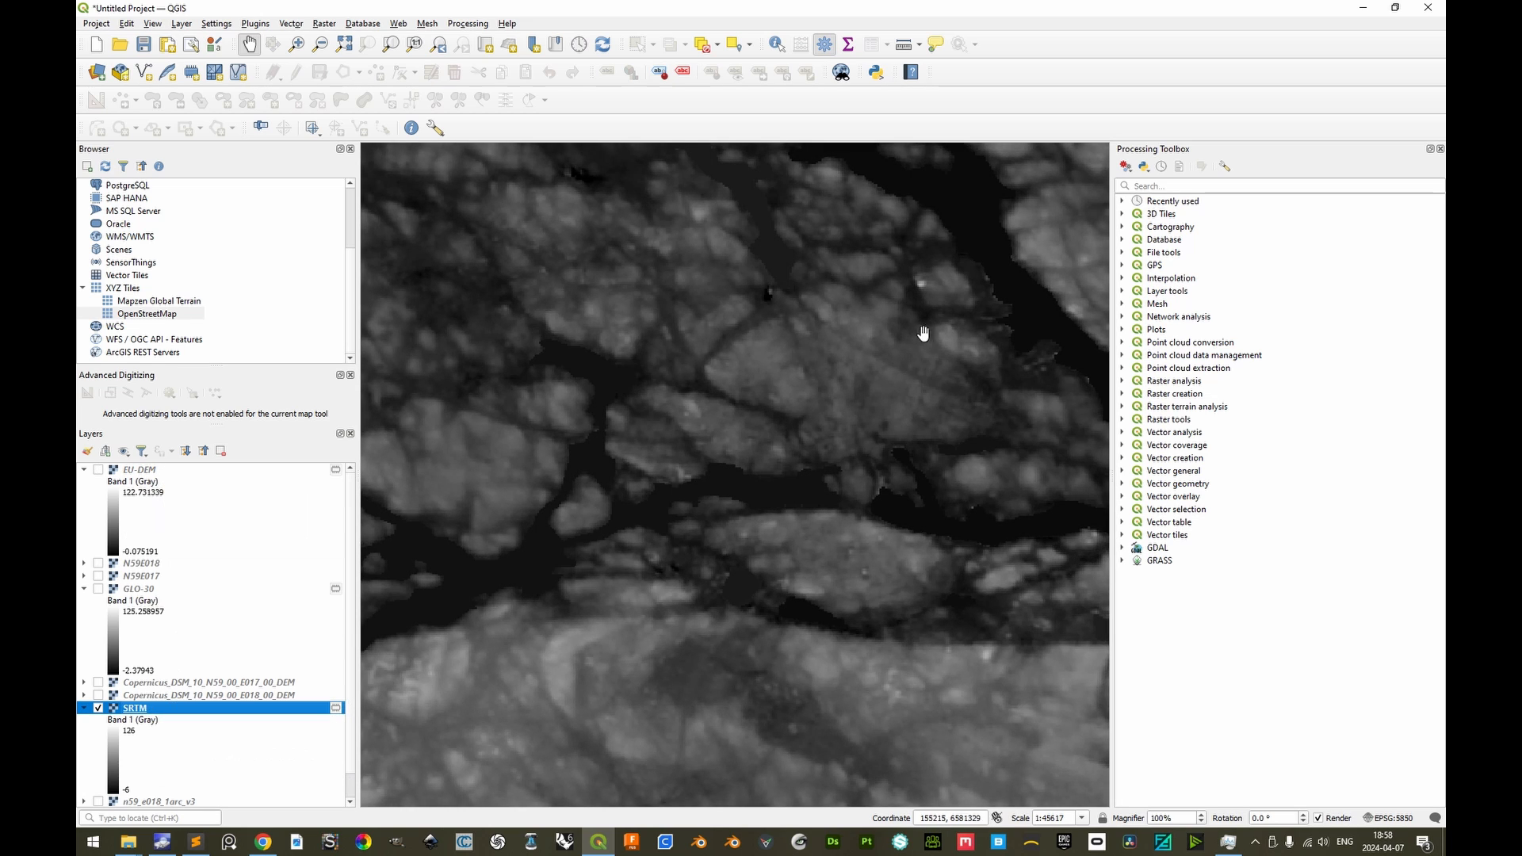
left_click(98, 470)
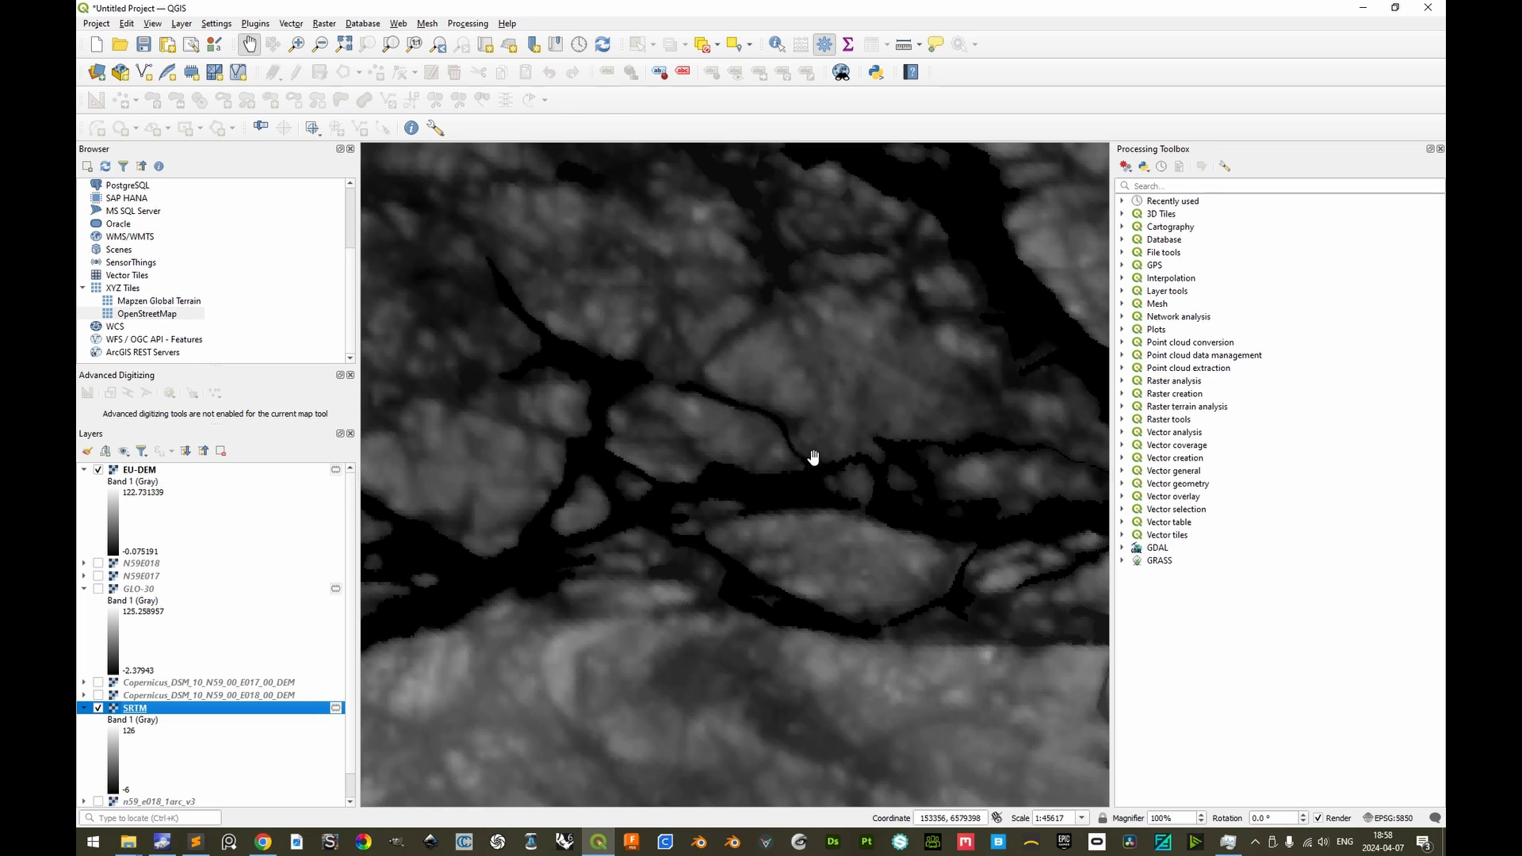
left_click(99, 470)
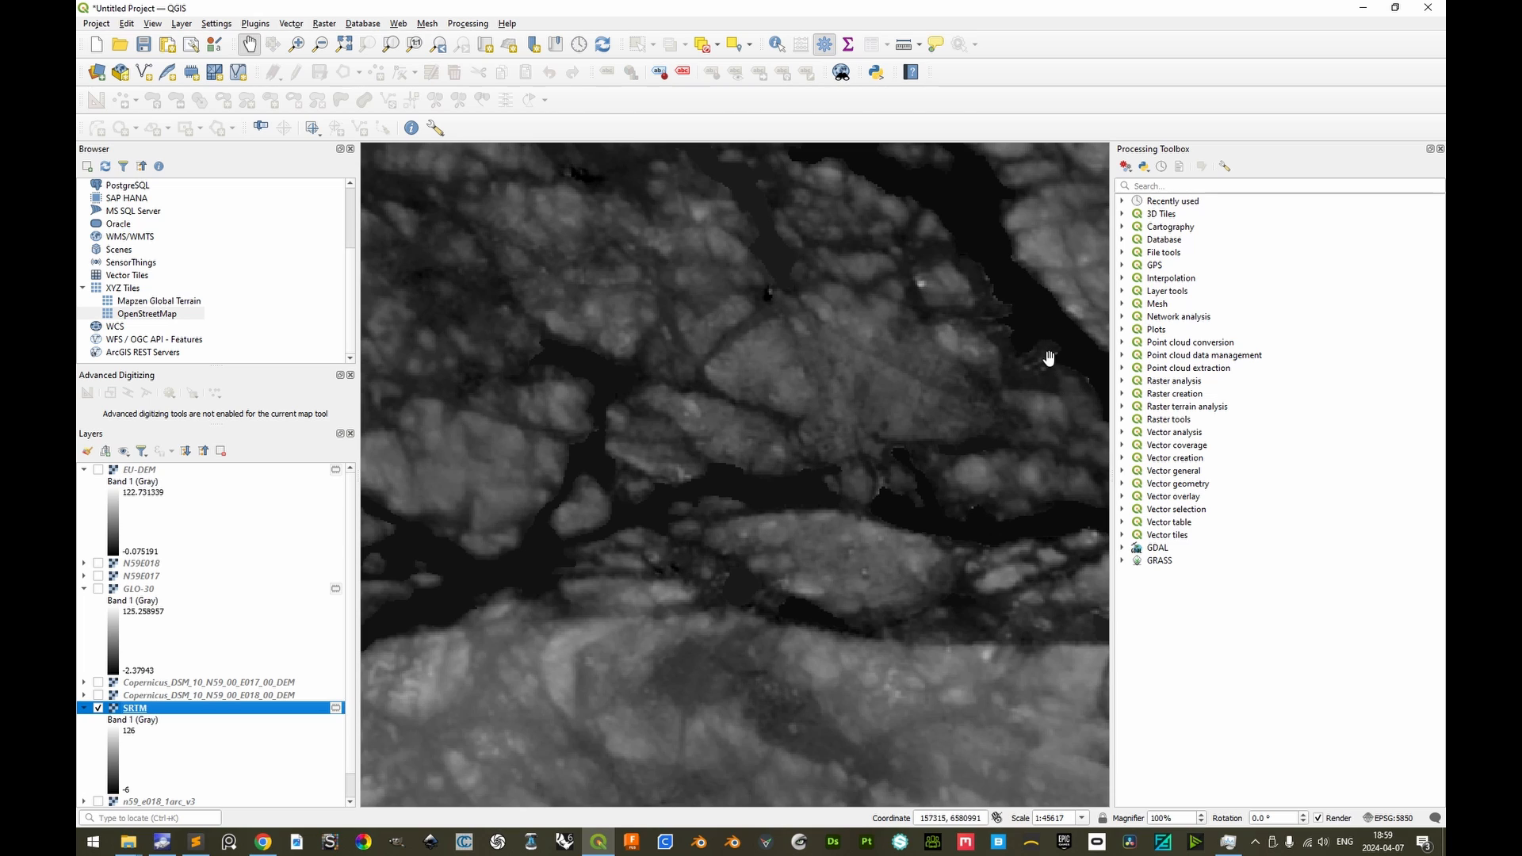
left_click(98, 470)
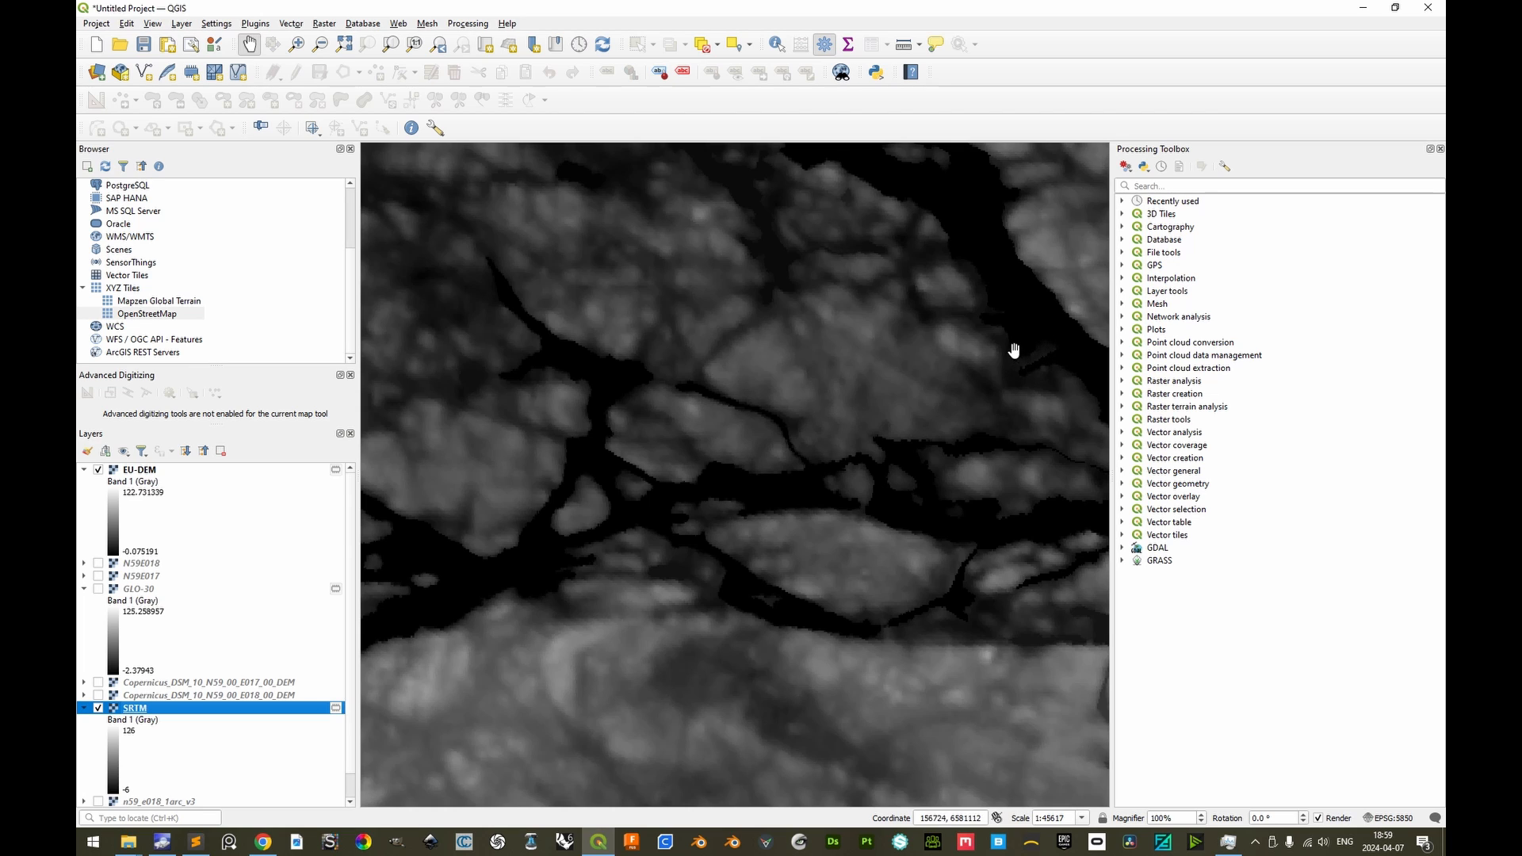
left_click(99, 589)
left_click(98, 470)
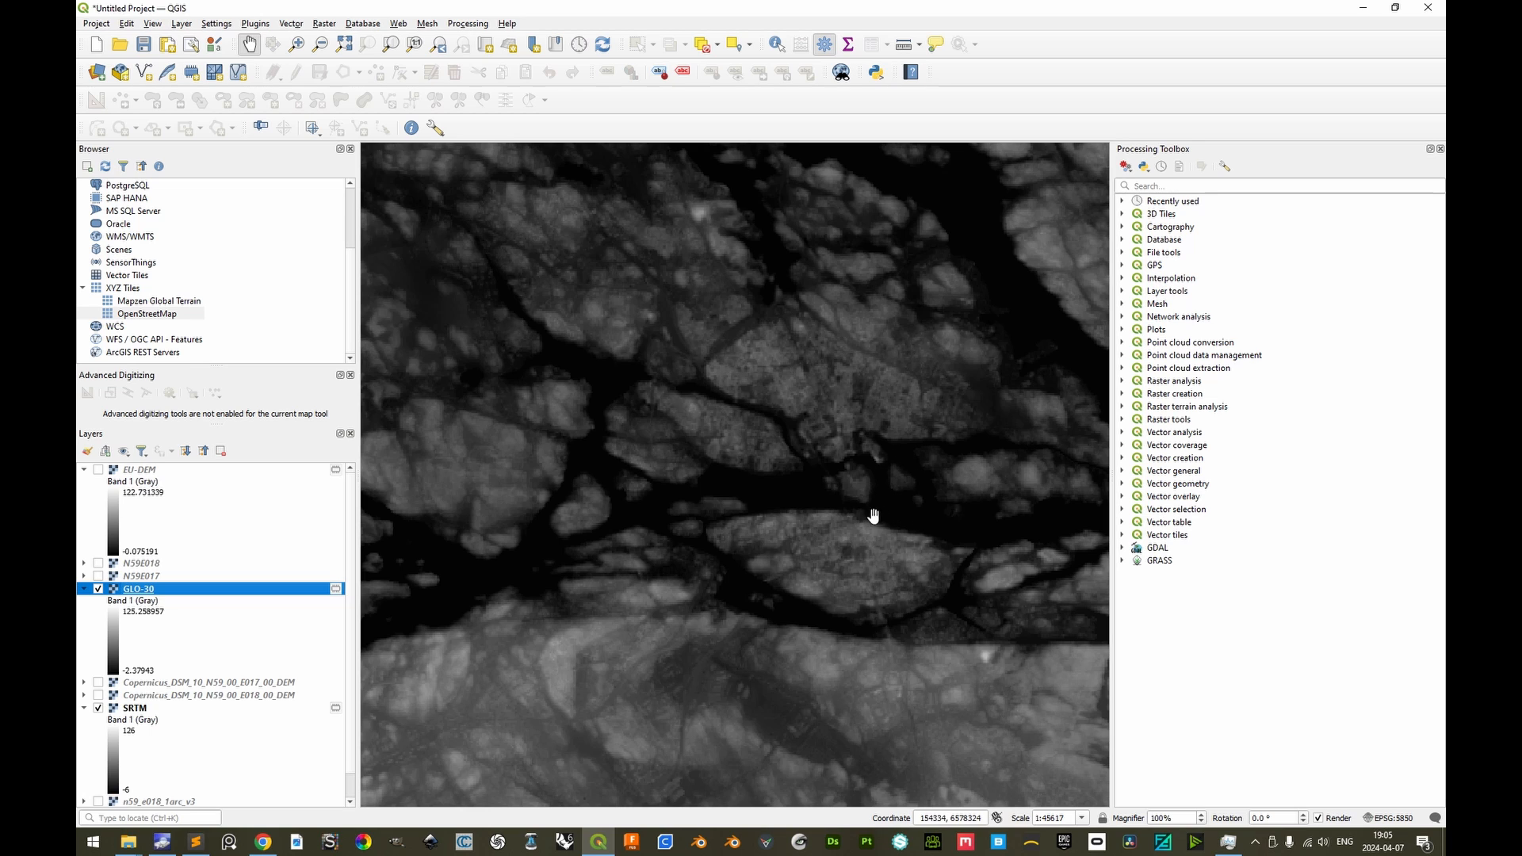
Back in the browser, close the tile download dialog, open OpenDemSearcher and compare the high and middle resolution DEM coverage
key("alt+Tab")
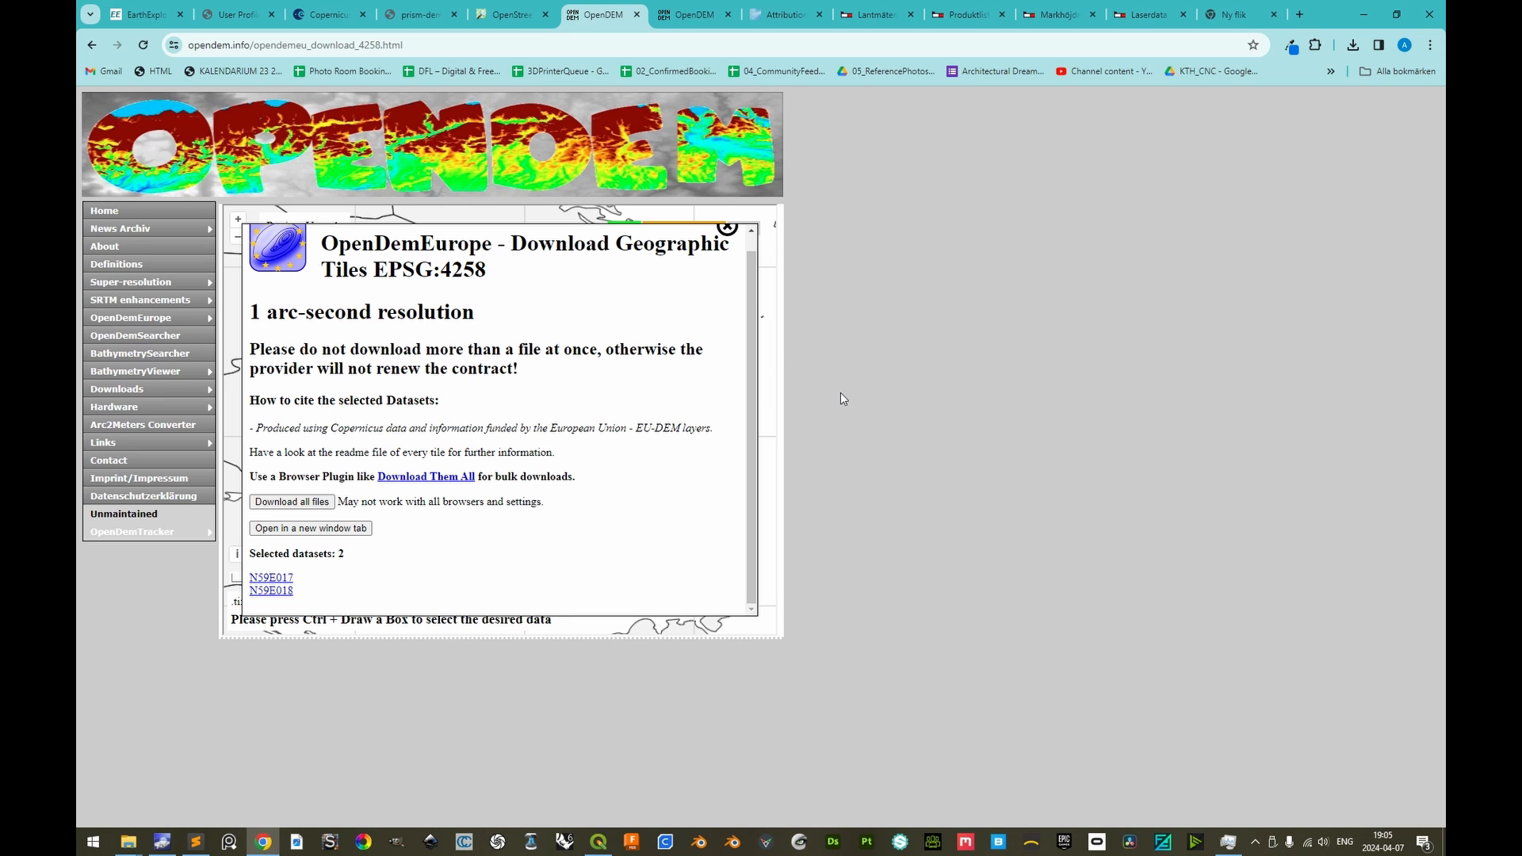
left_click(726, 226)
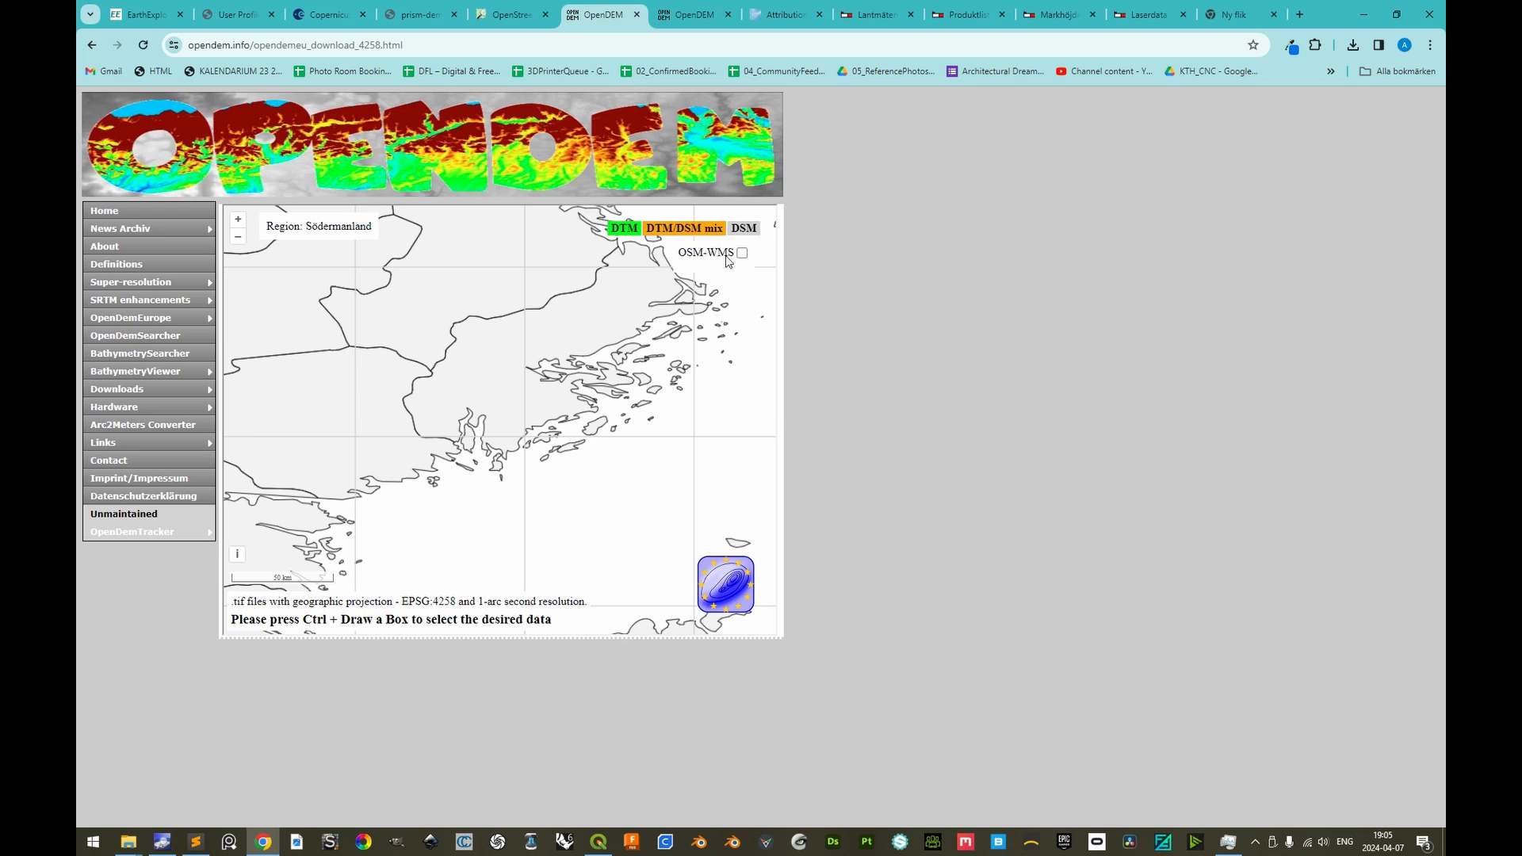
left_click(121, 341)
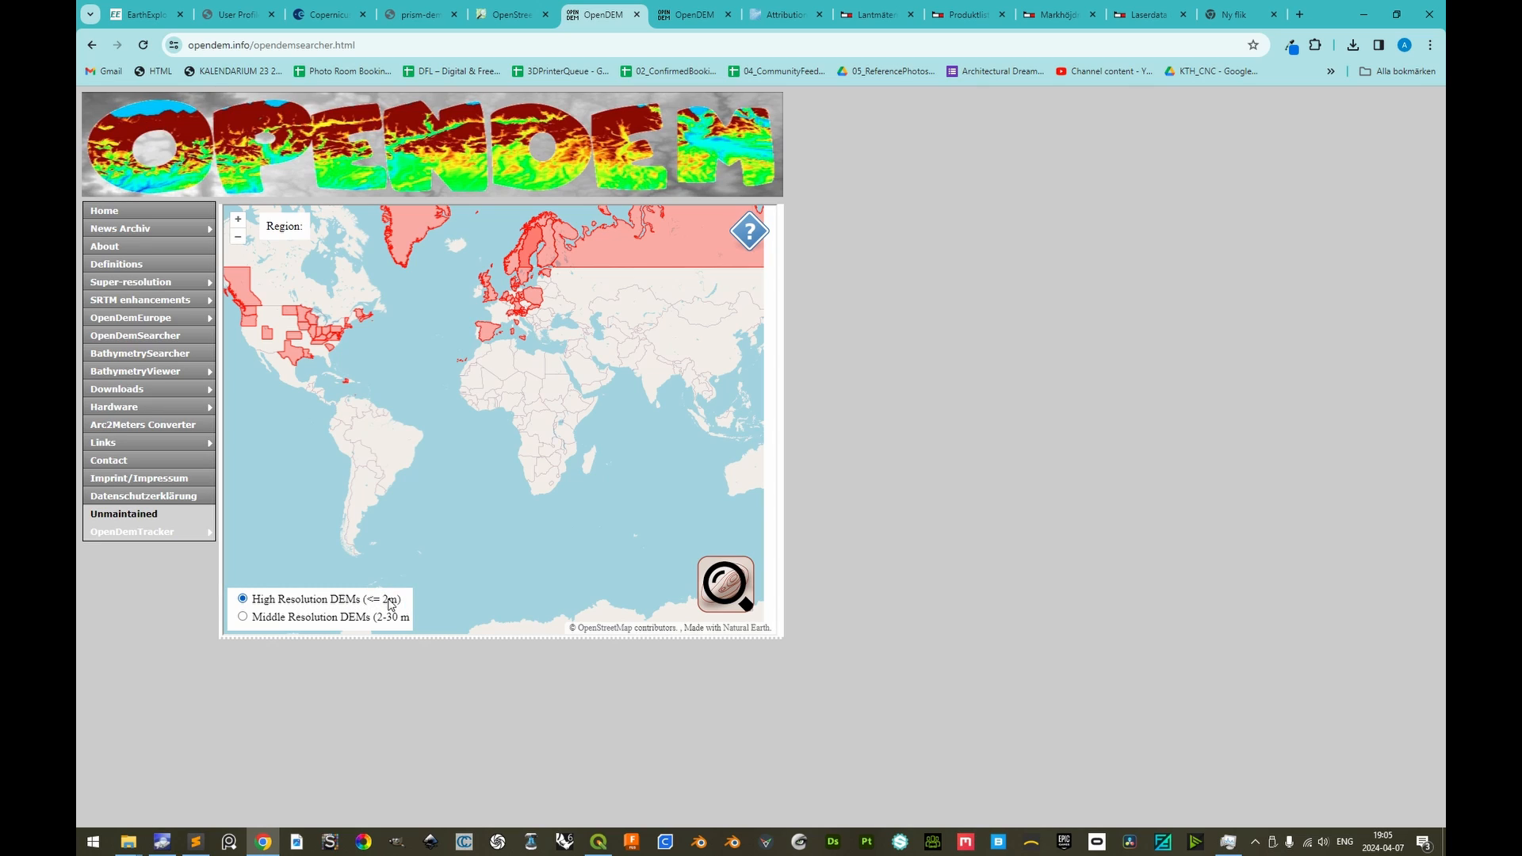
left_click(243, 617)
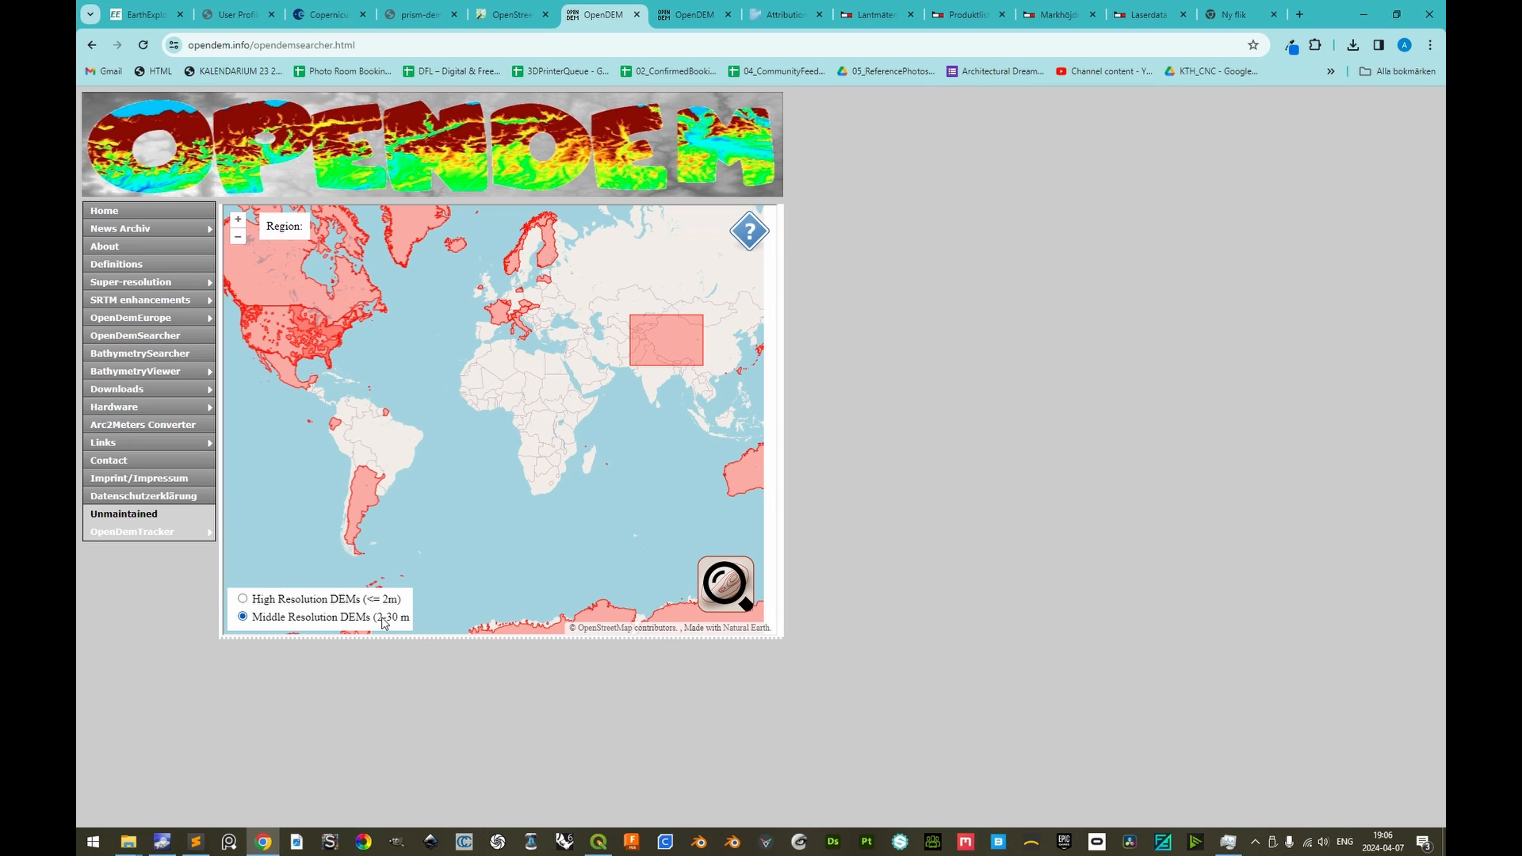
left_click(243, 598)
View the high-resolution DEM details for Sweden, check its DTM link in a new tab and close that tab
scroll(523, 307, "up", 5)
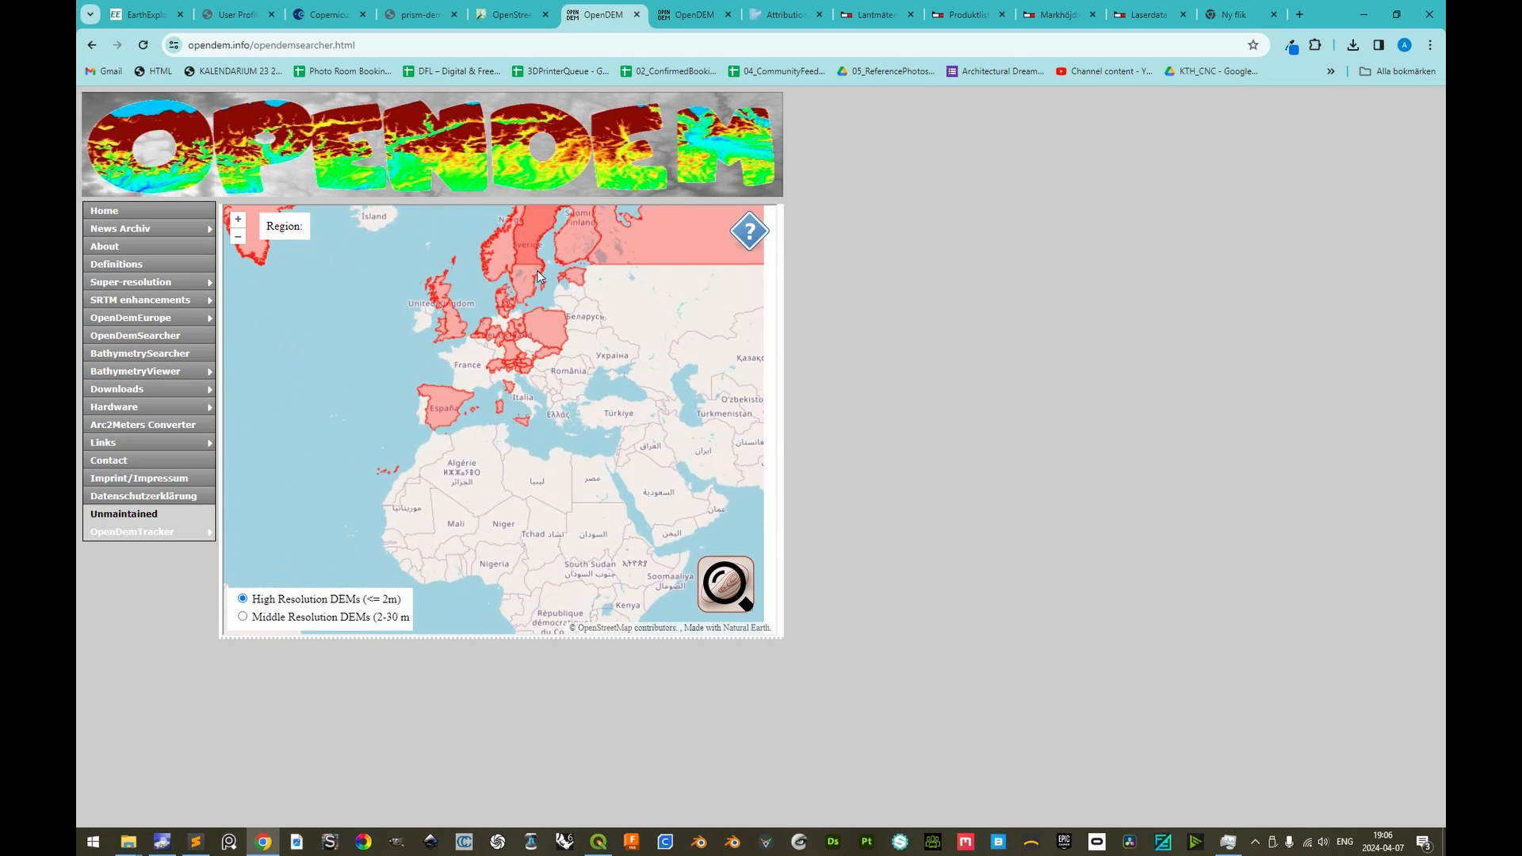
scroll(546, 368, "up", 1)
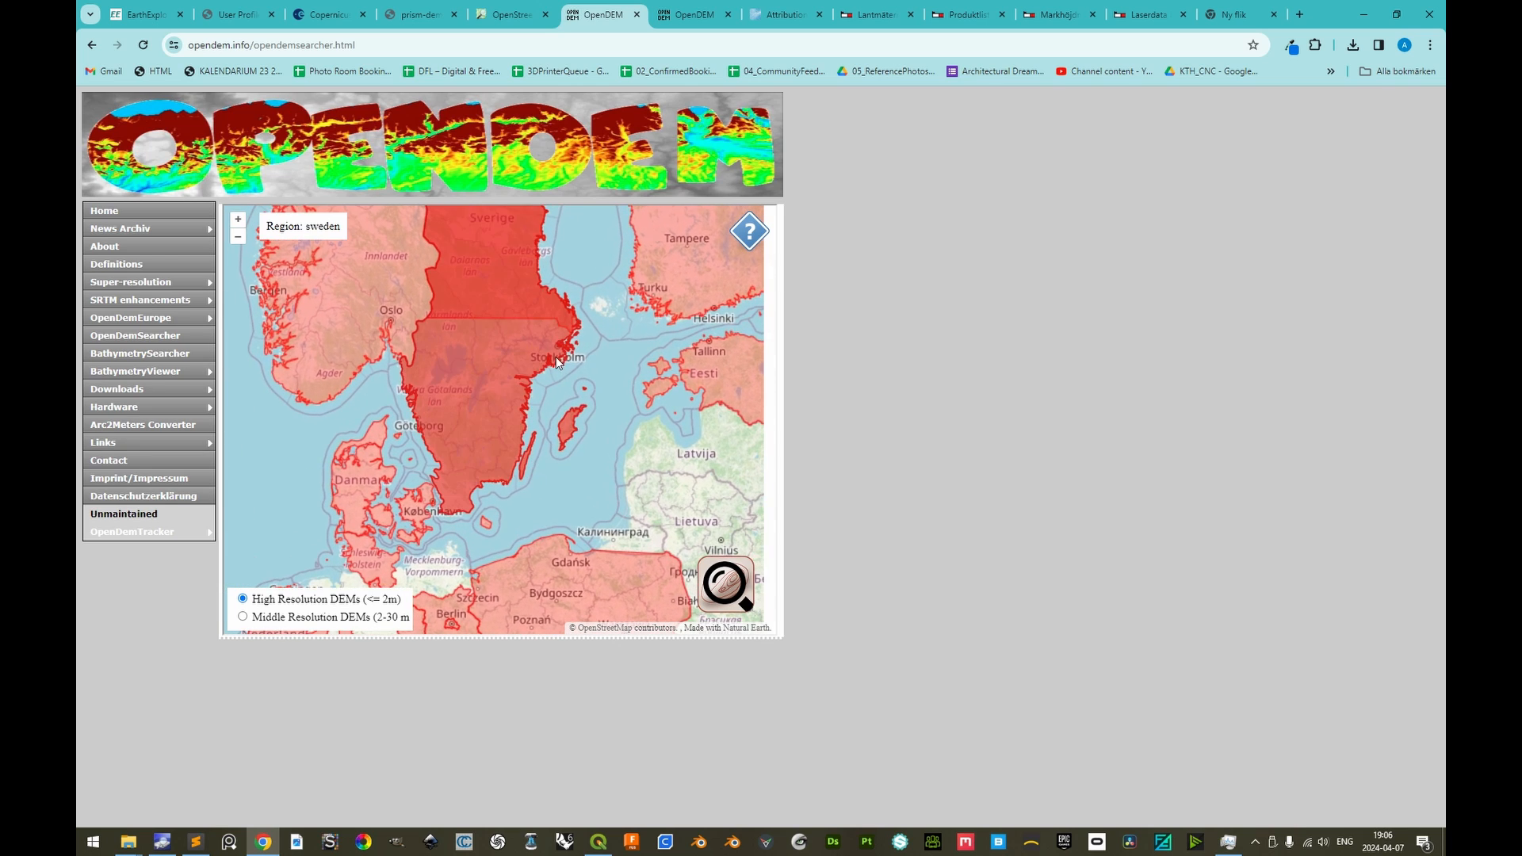
left_click(550, 345)
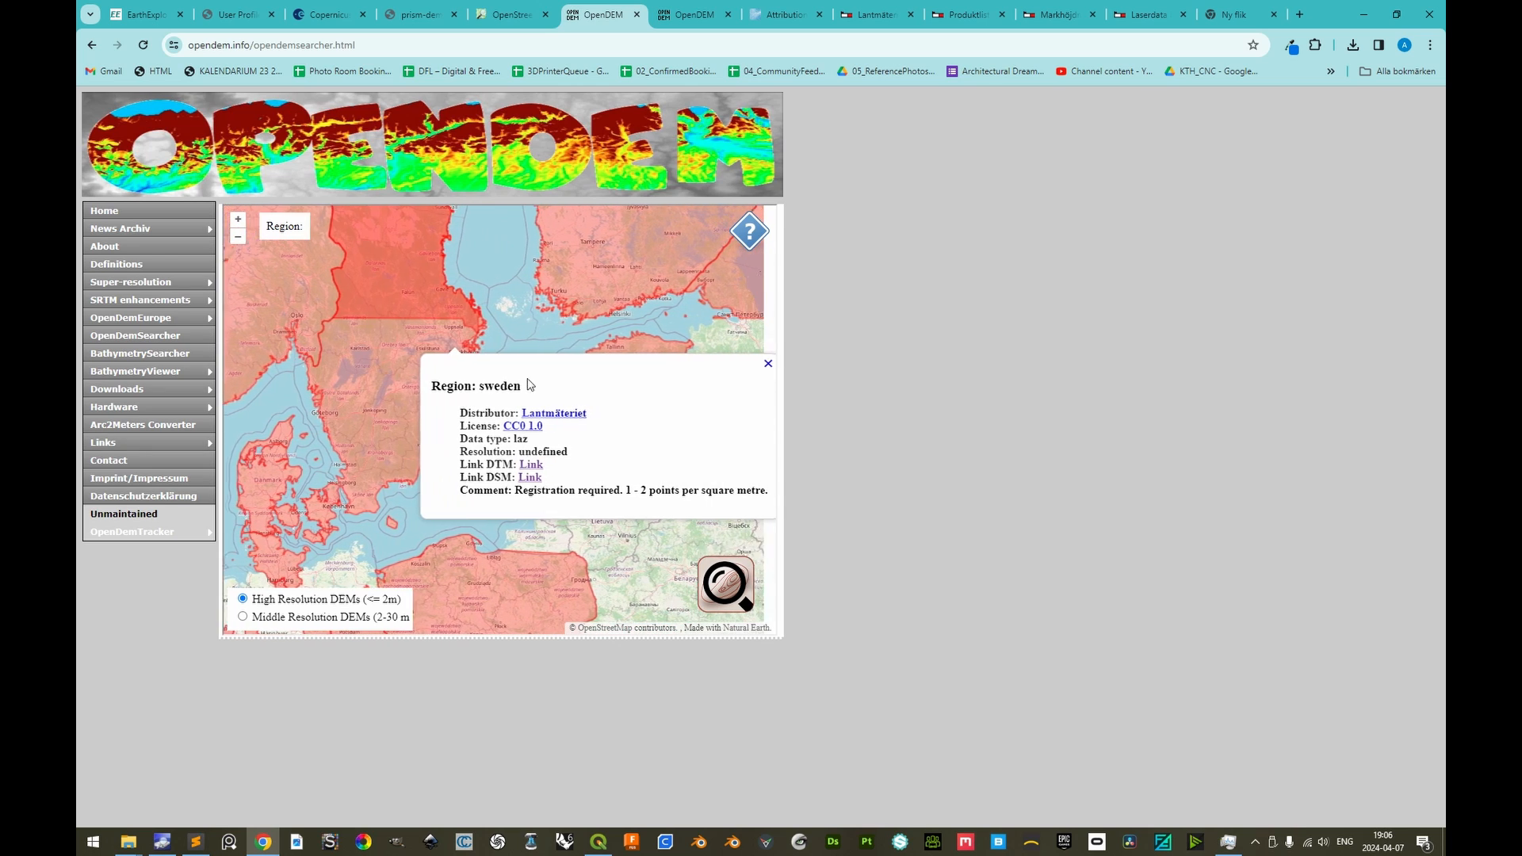
middle_click(504, 465)
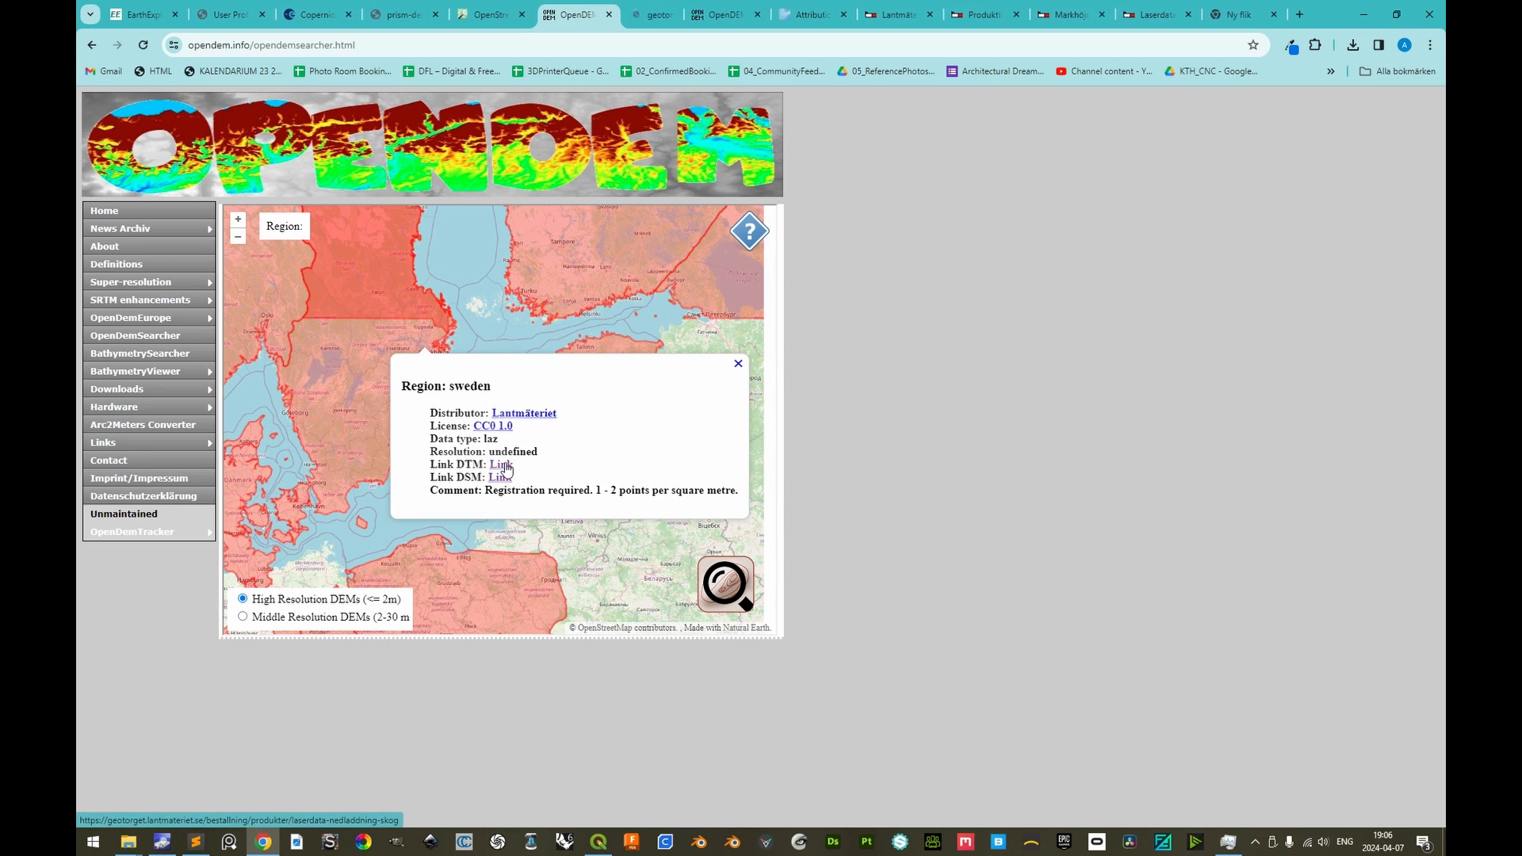
left_click(655, 13)
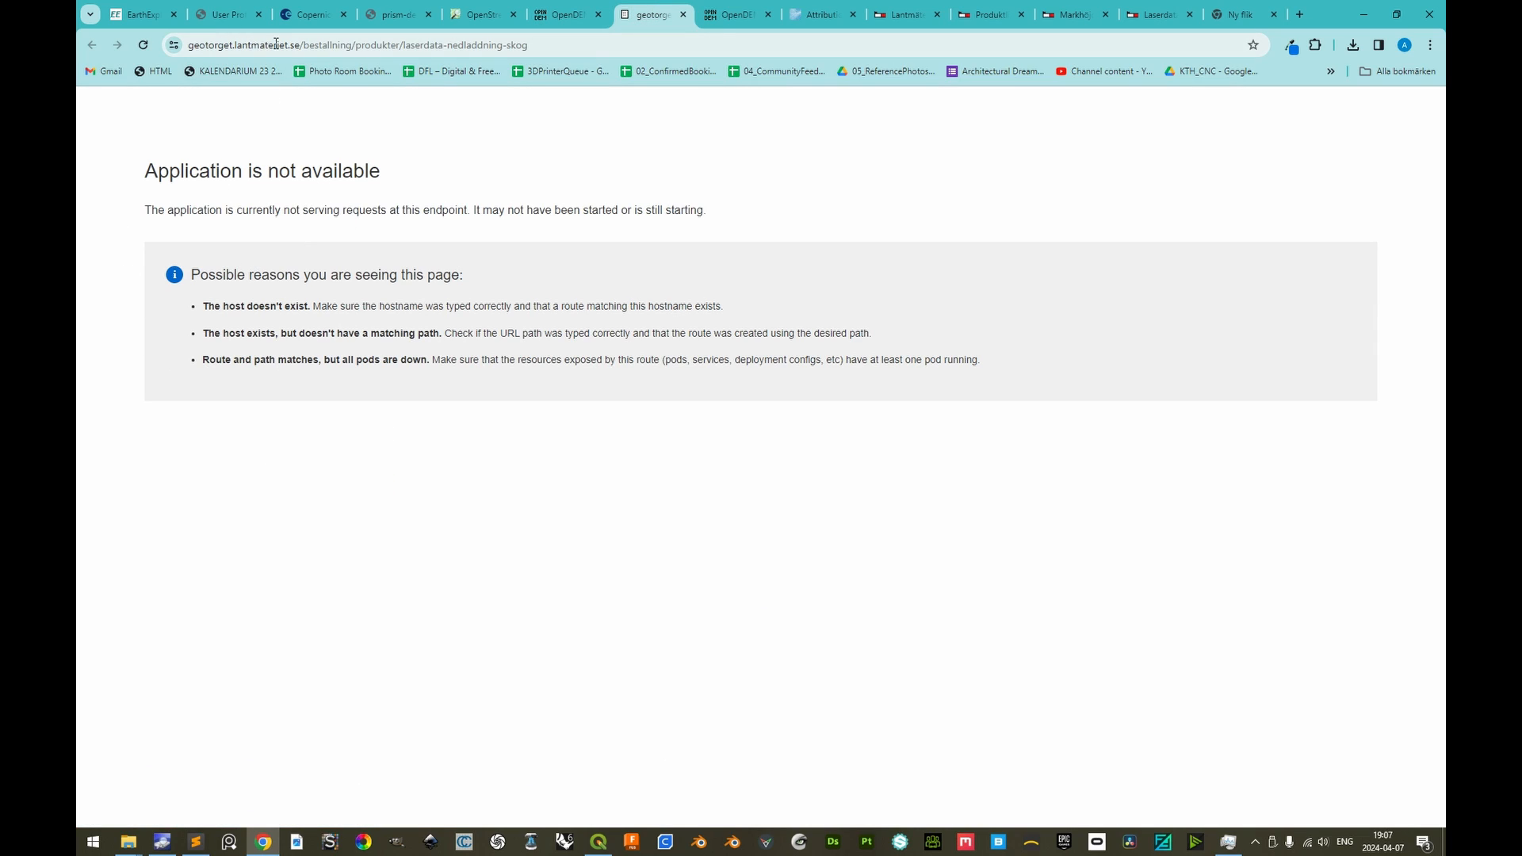
key("ctrl+w")
View the high-resolution DEM details for Scotland on the map and open its DTM link in a new tab
left_click_drag(406, 386, 588, 385)
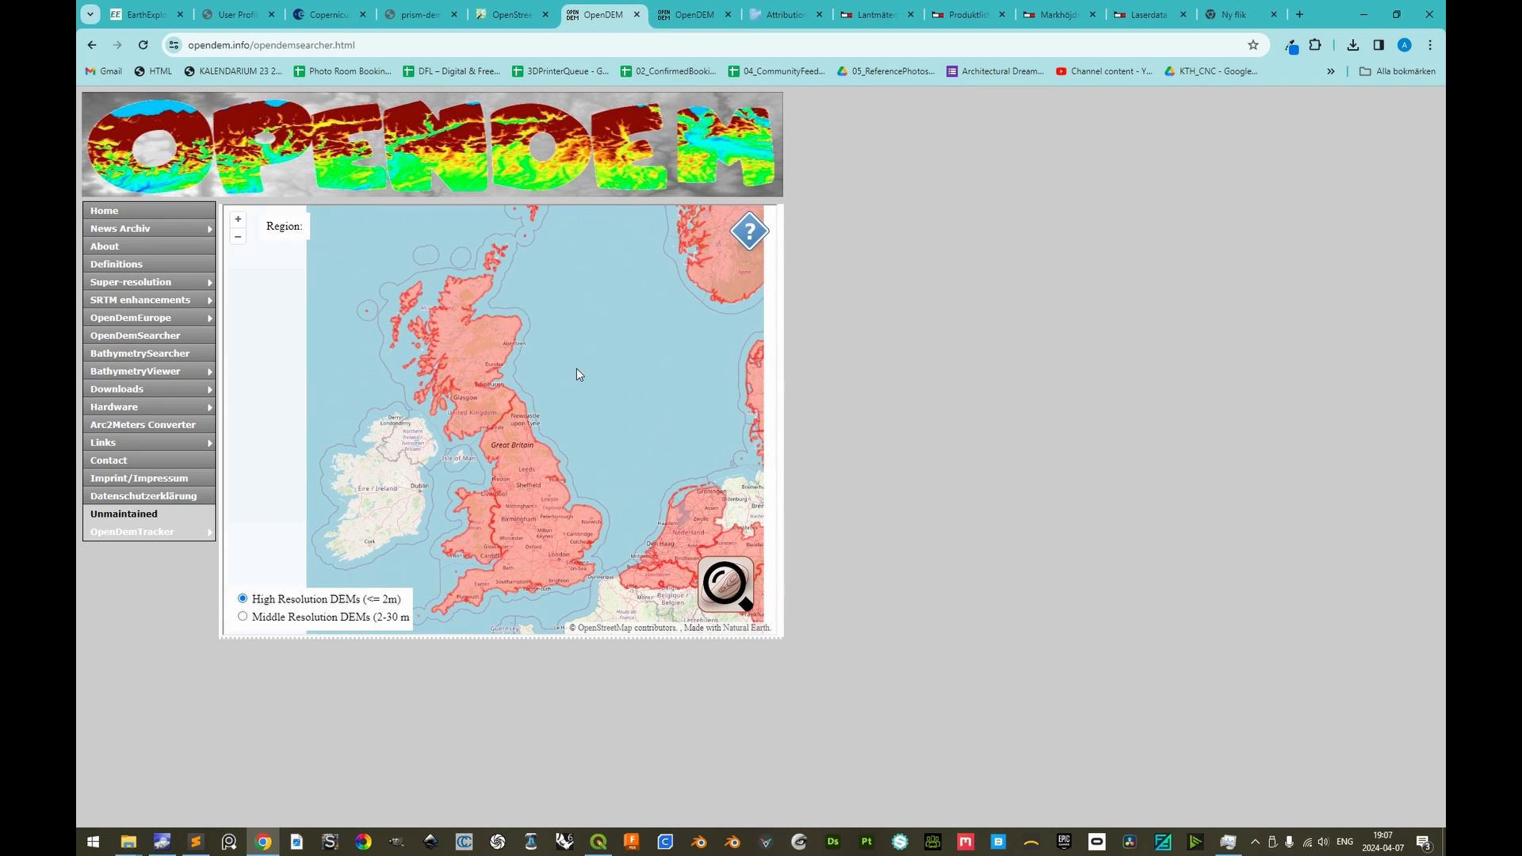
left_click(459, 350)
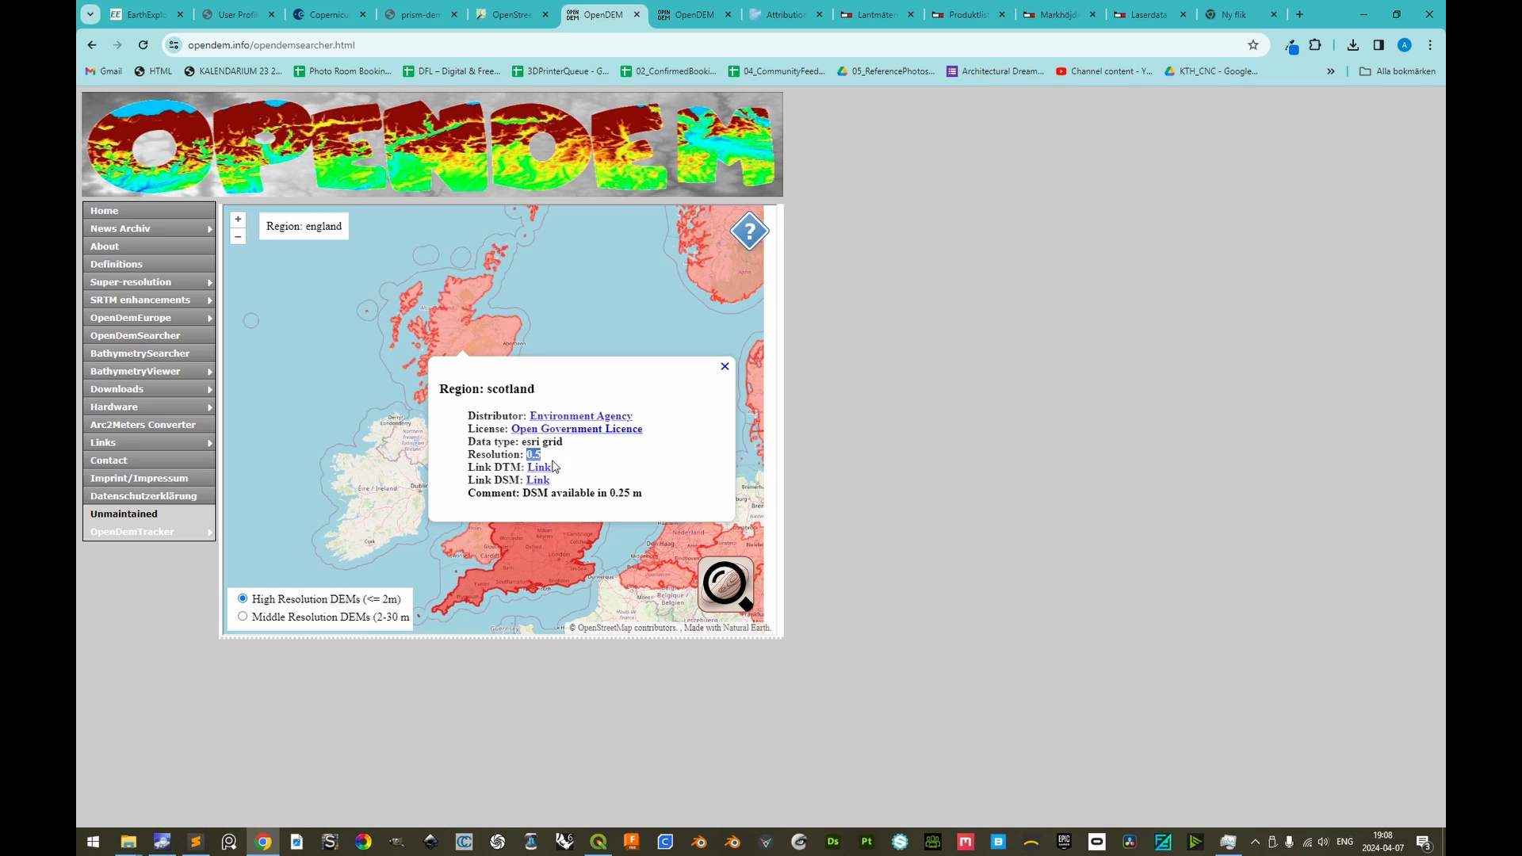
left_click(540, 467, "ctrl")
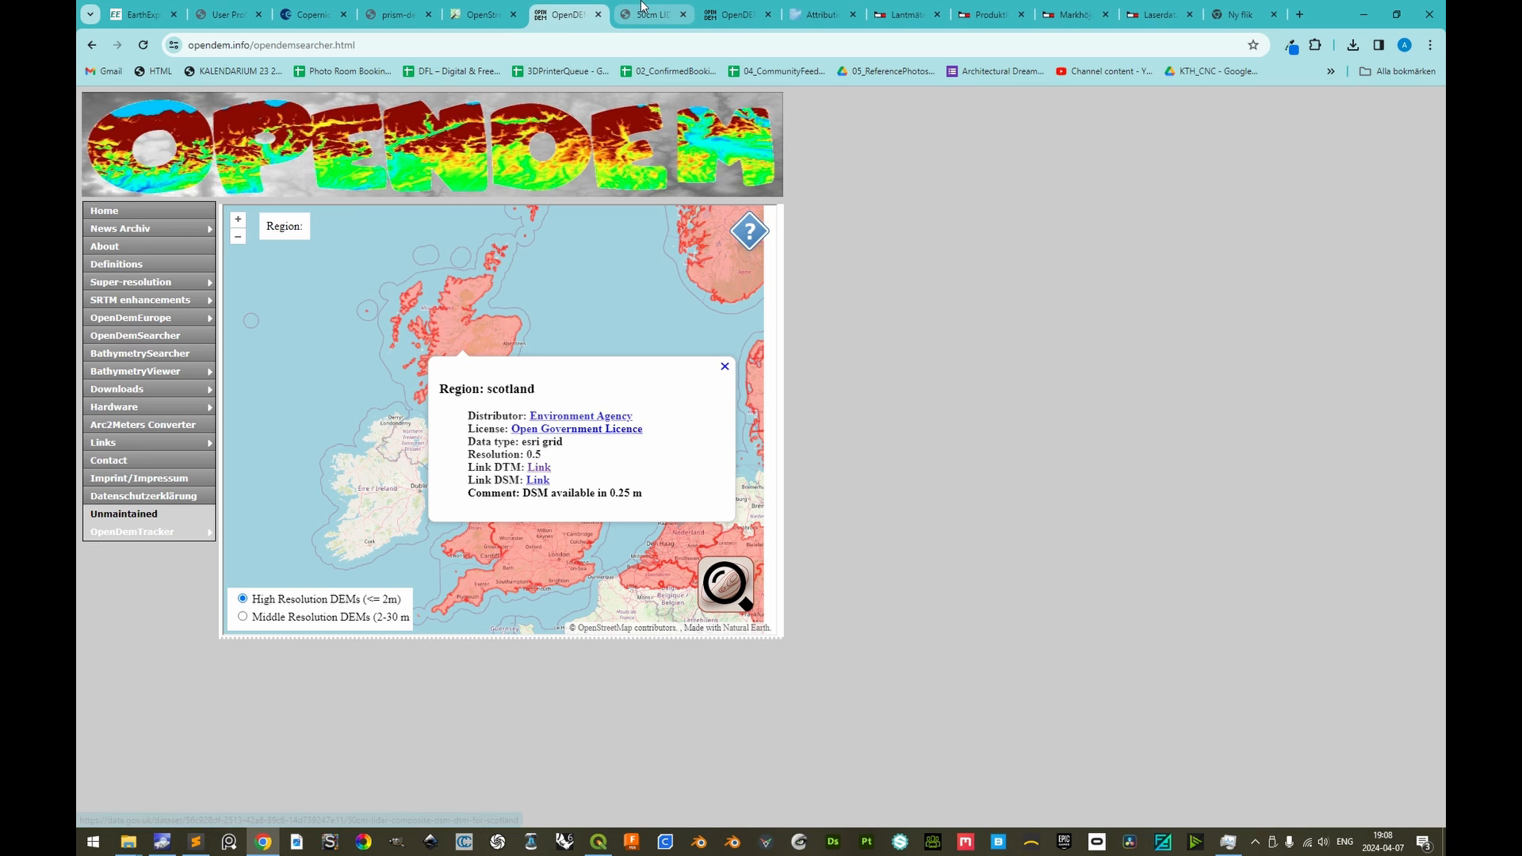
On the Scotland dataset page, start downloading 50cm_LIDAR_Composite_DSM_and_DTM_for_Scotland.zip and cancel the download
key("ctrl+Tab")
scroll(394, 378, "down", 5)
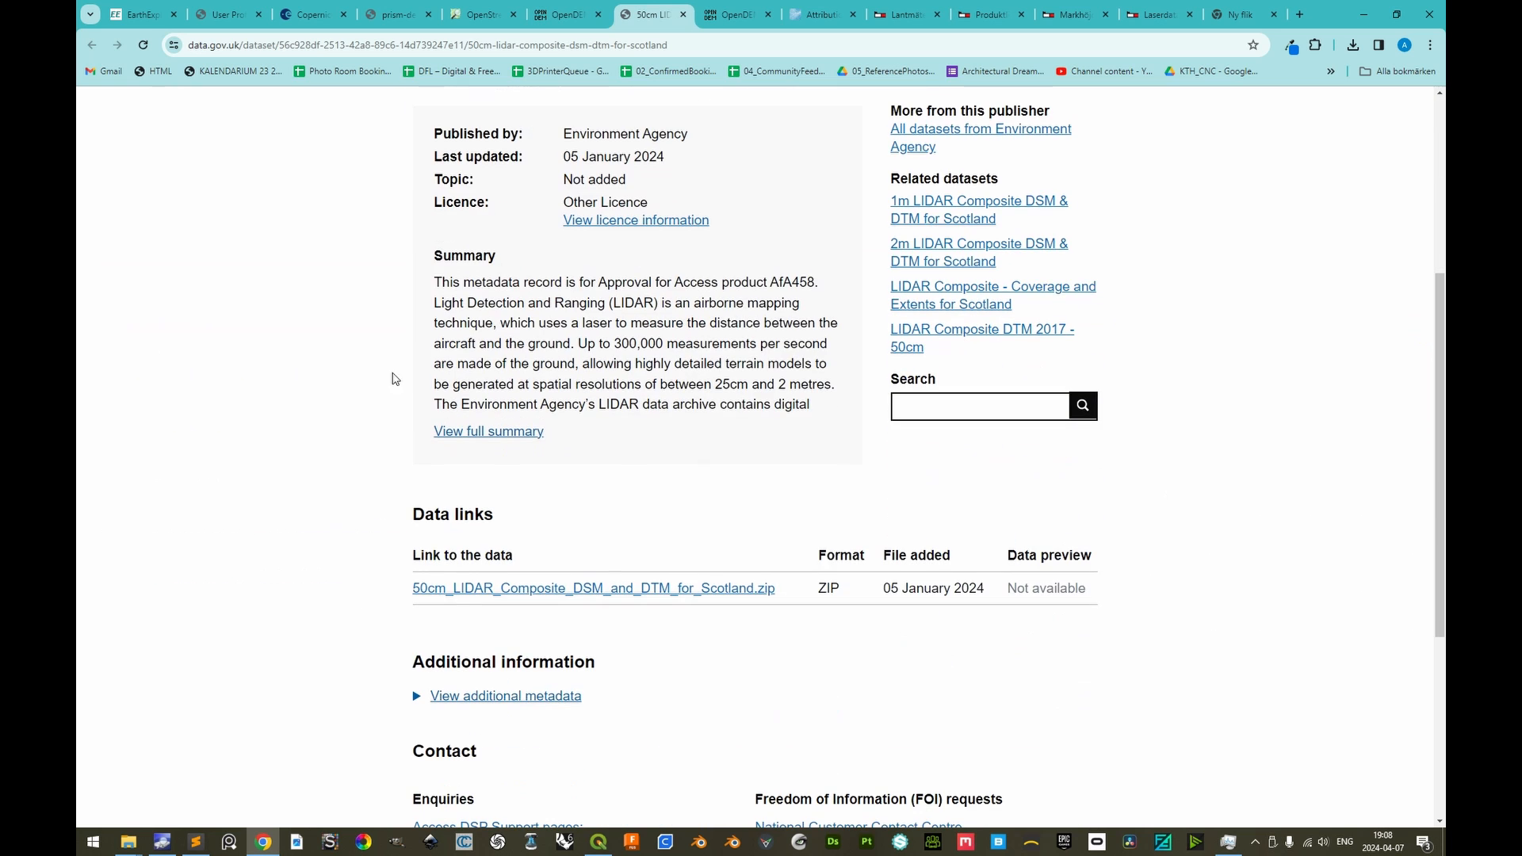
left_click(610, 596)
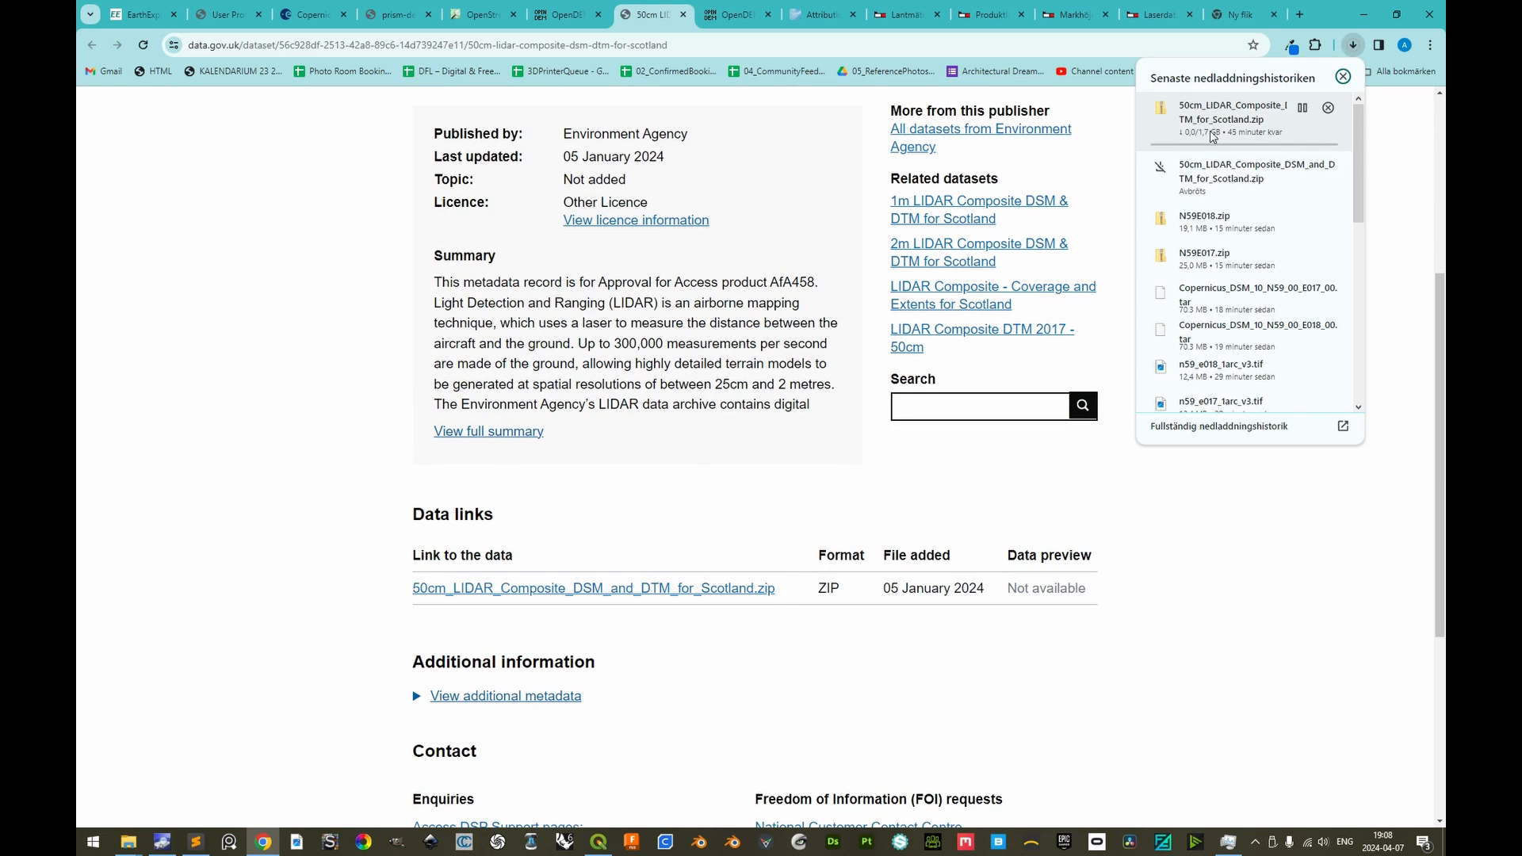
left_click(1331, 109)
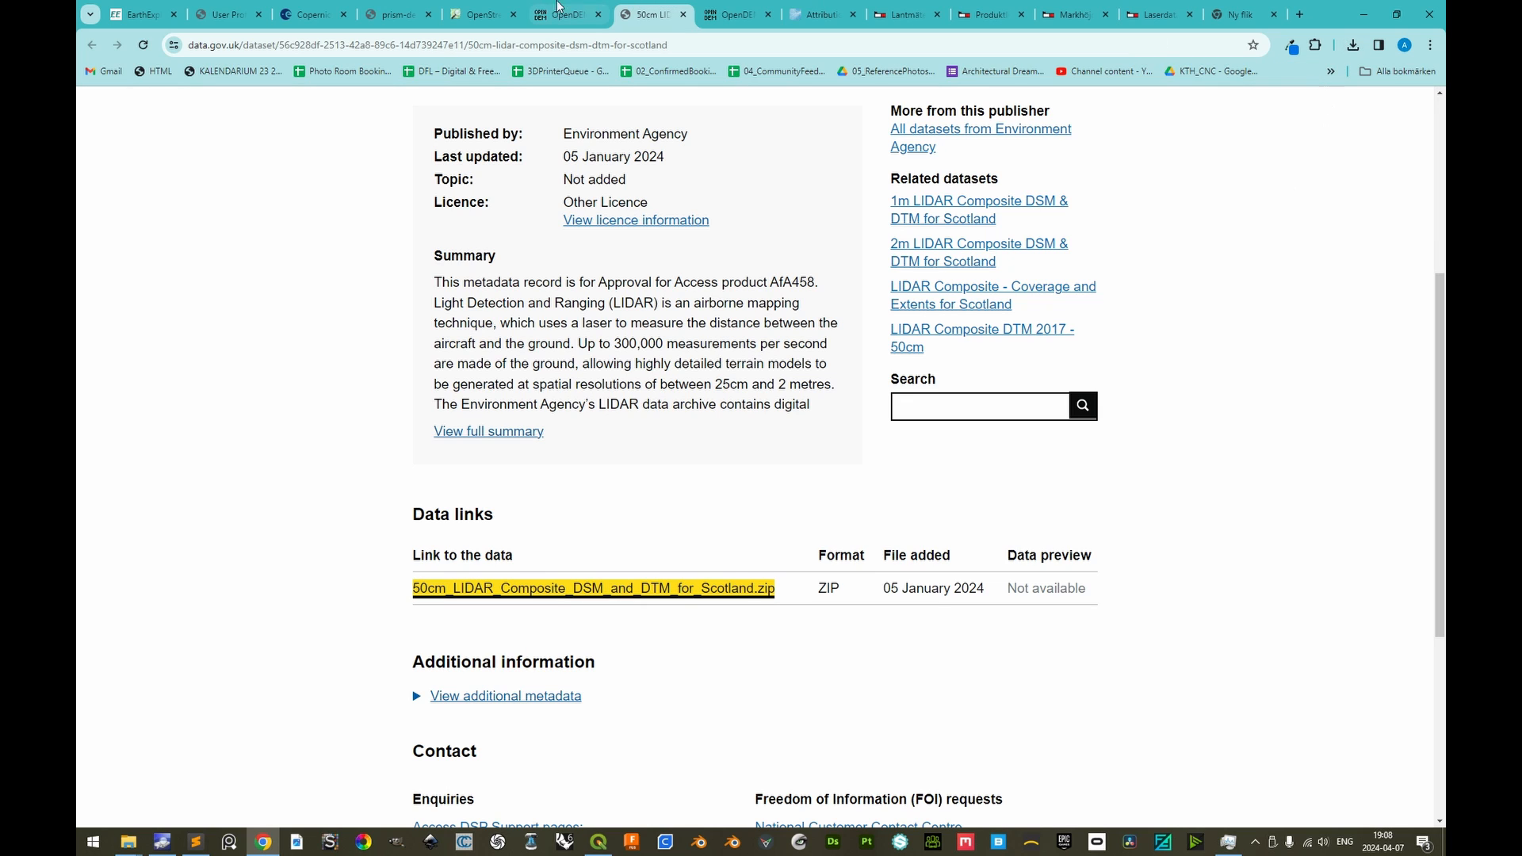
Return to OpenDemSearcher and examine the high-resolution DEM coverage of Scandinavia and the Baltic region on the map
left_click(559, 10)
left_click_drag(676, 338, 597, 285)
left_click(645, 312)
left_click_drag(685, 394, 479, 407)
left_click_drag(622, 338, 549, 425)
left_click_drag(494, 507, 580, 405)
left_click_drag(459, 386, 444, 478)
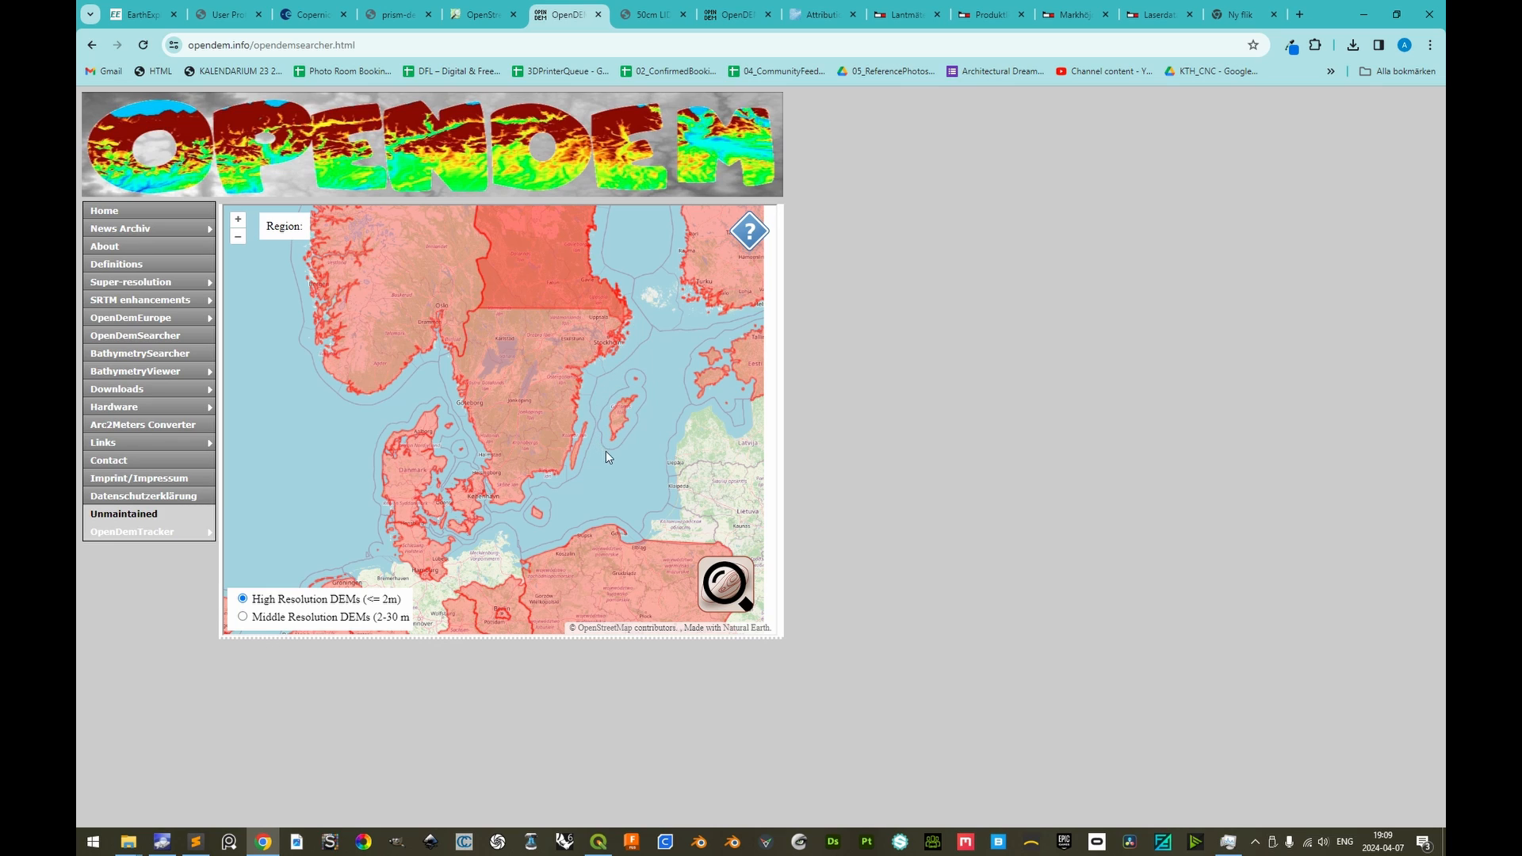
left_click_drag(653, 428, 654, 437)
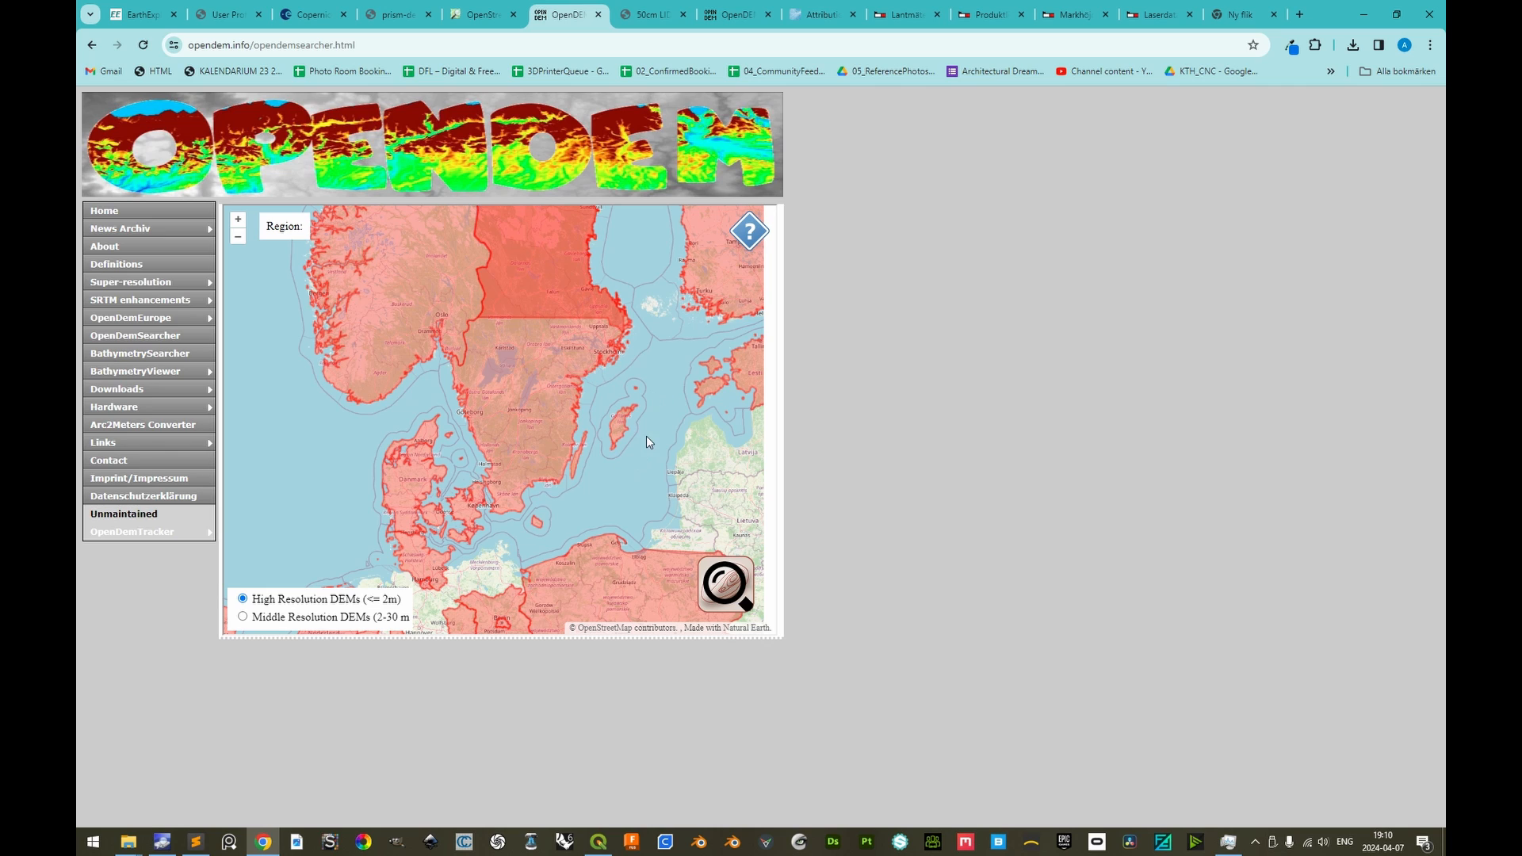
Review the open elevation datasets listed on the gpxz.io attribution page, including Copernicus DEM GLO-30 and SRTM V3 30m
left_click(820, 19)
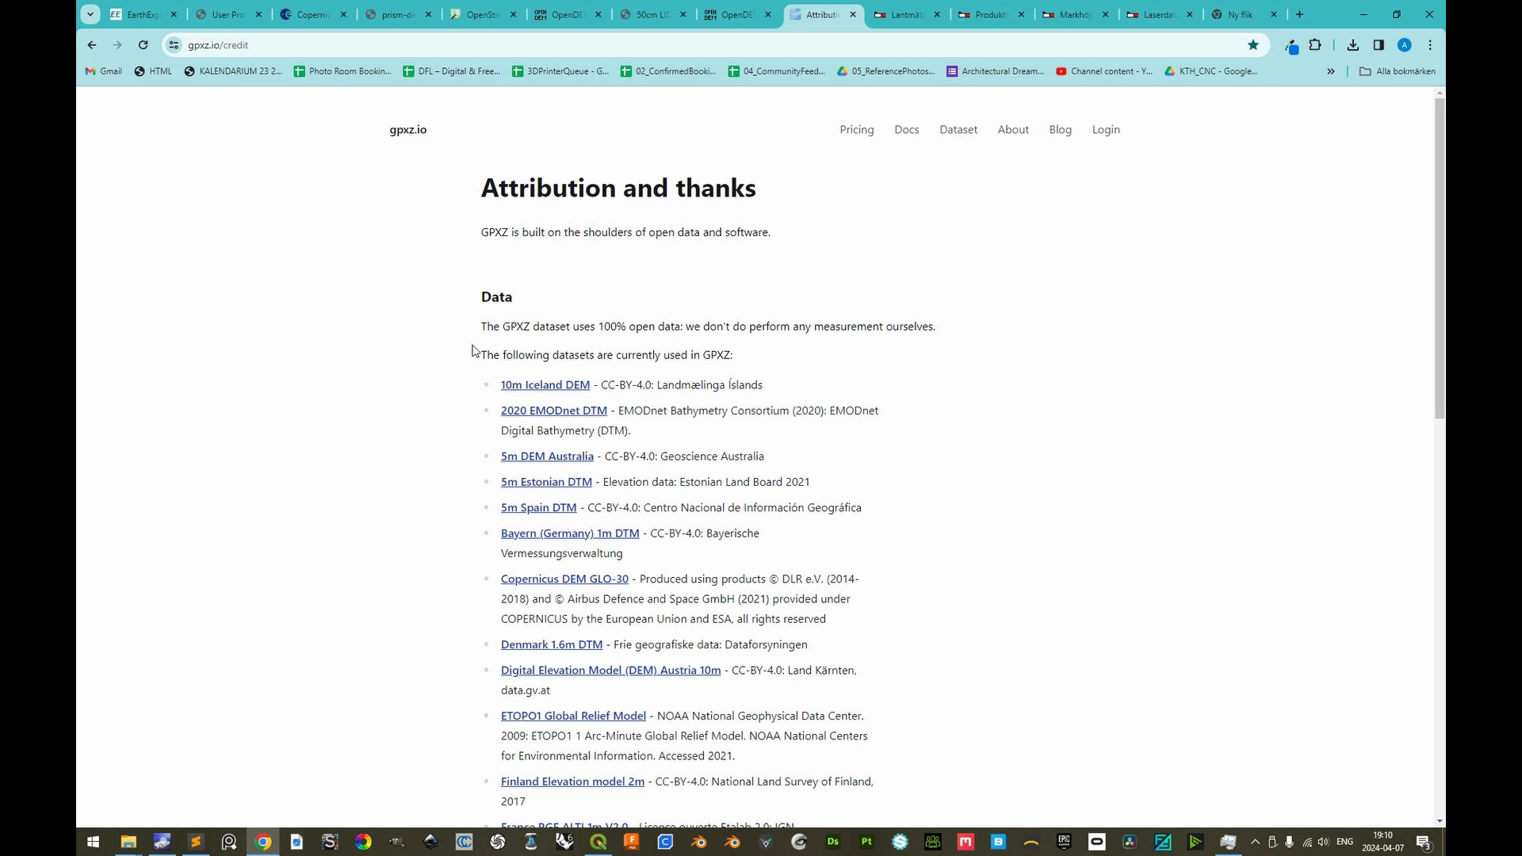
scroll(472, 350, "down", 2)
scroll(446, 326, "down", 3)
scroll(464, 508, "down", 1)
scroll(435, 499, "up", 1)
left_click_drag(632, 223, 495, 229)
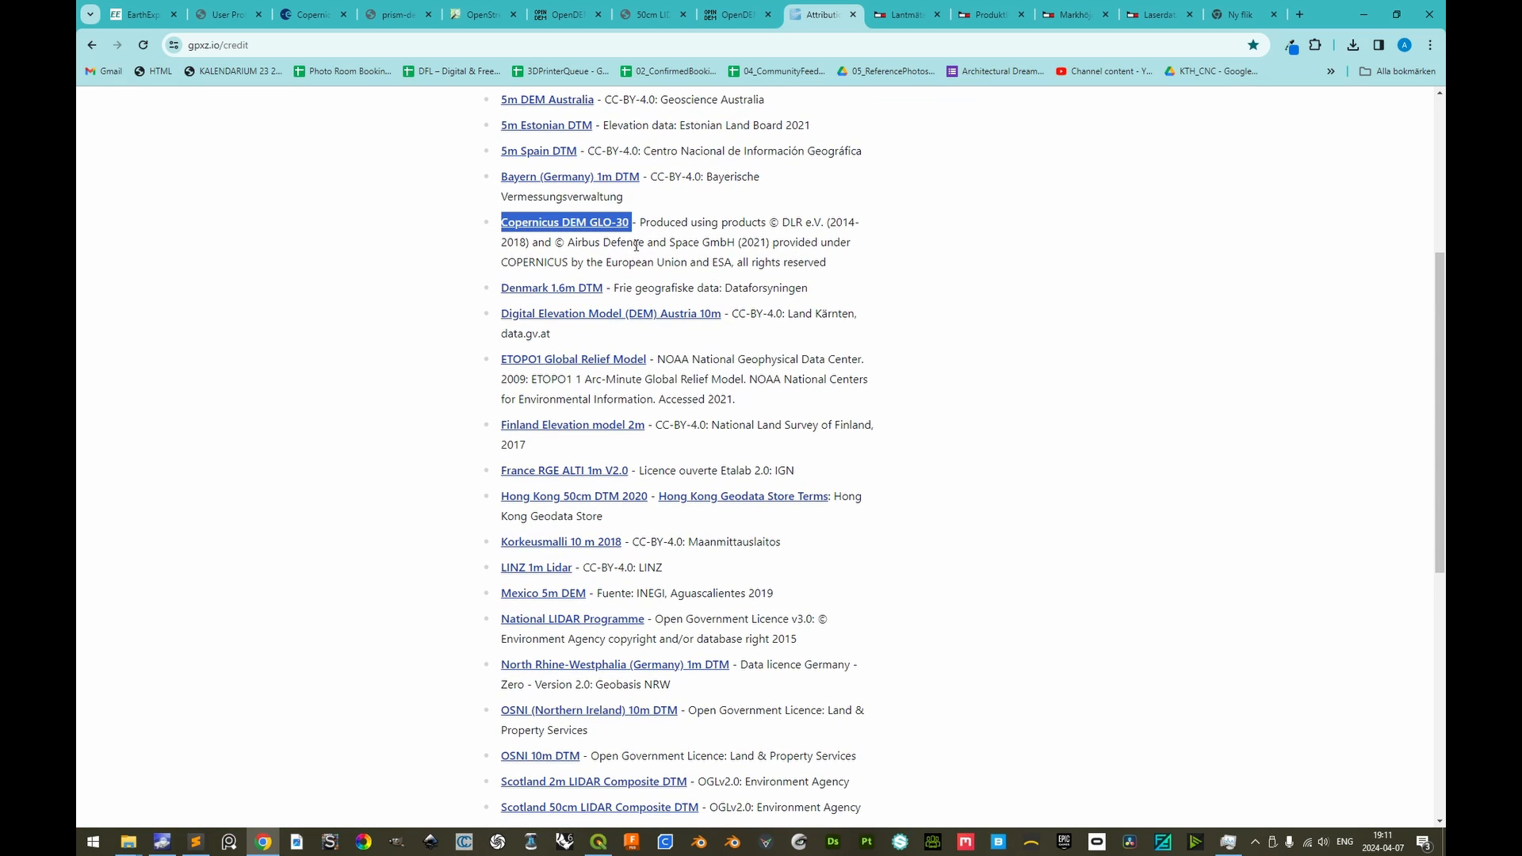
scroll(664, 598, "down", 2)
left_click_drag(600, 690, 500, 691)
left_click(455, 691)
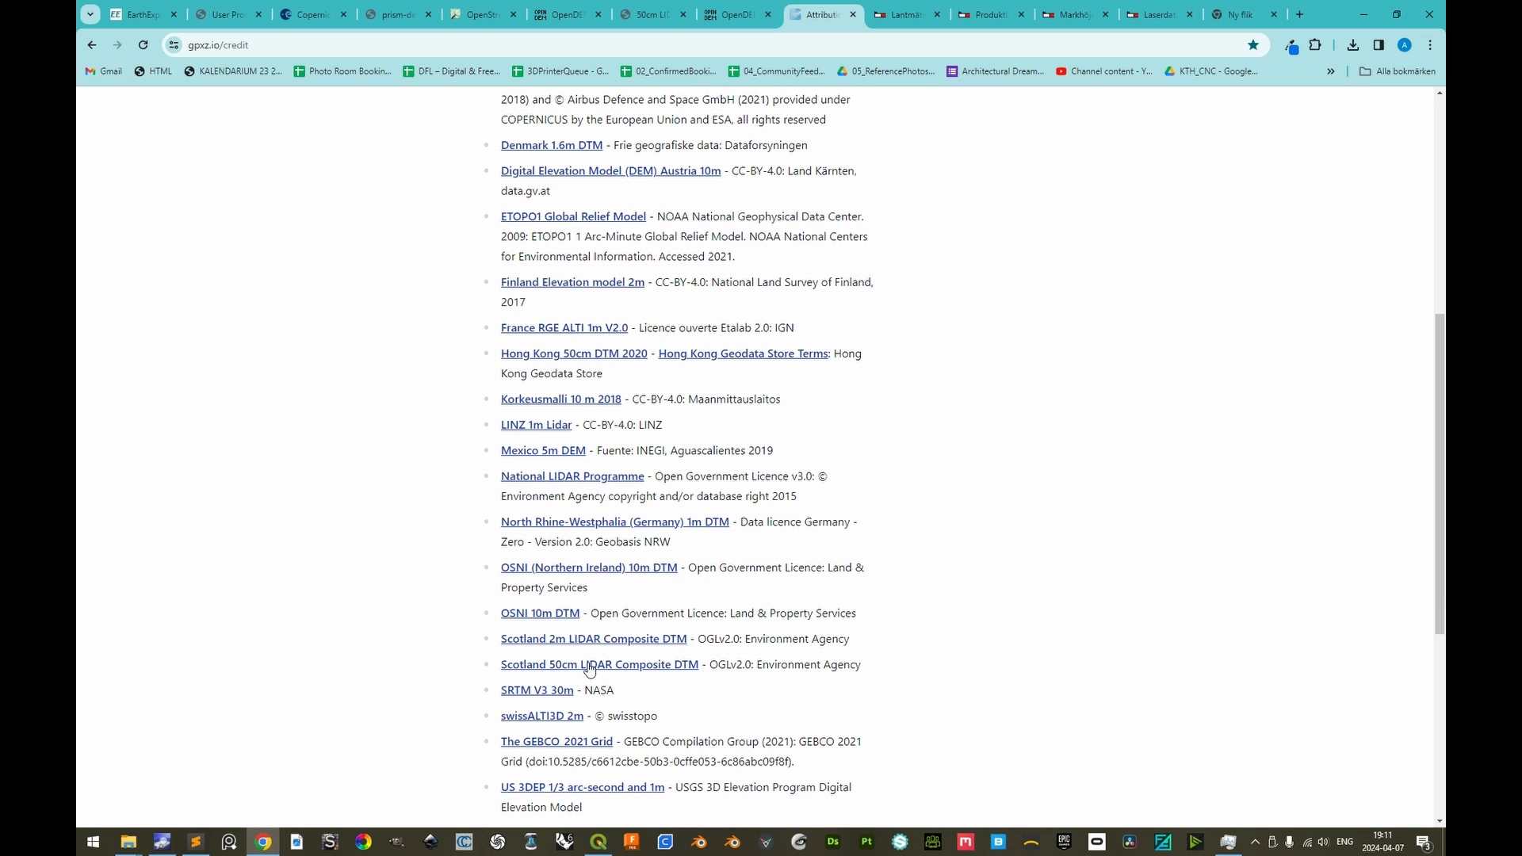
scroll(464, 666, "down", 1)
scroll(464, 666, "up", 4)
scroll(531, 262, "up", 2)
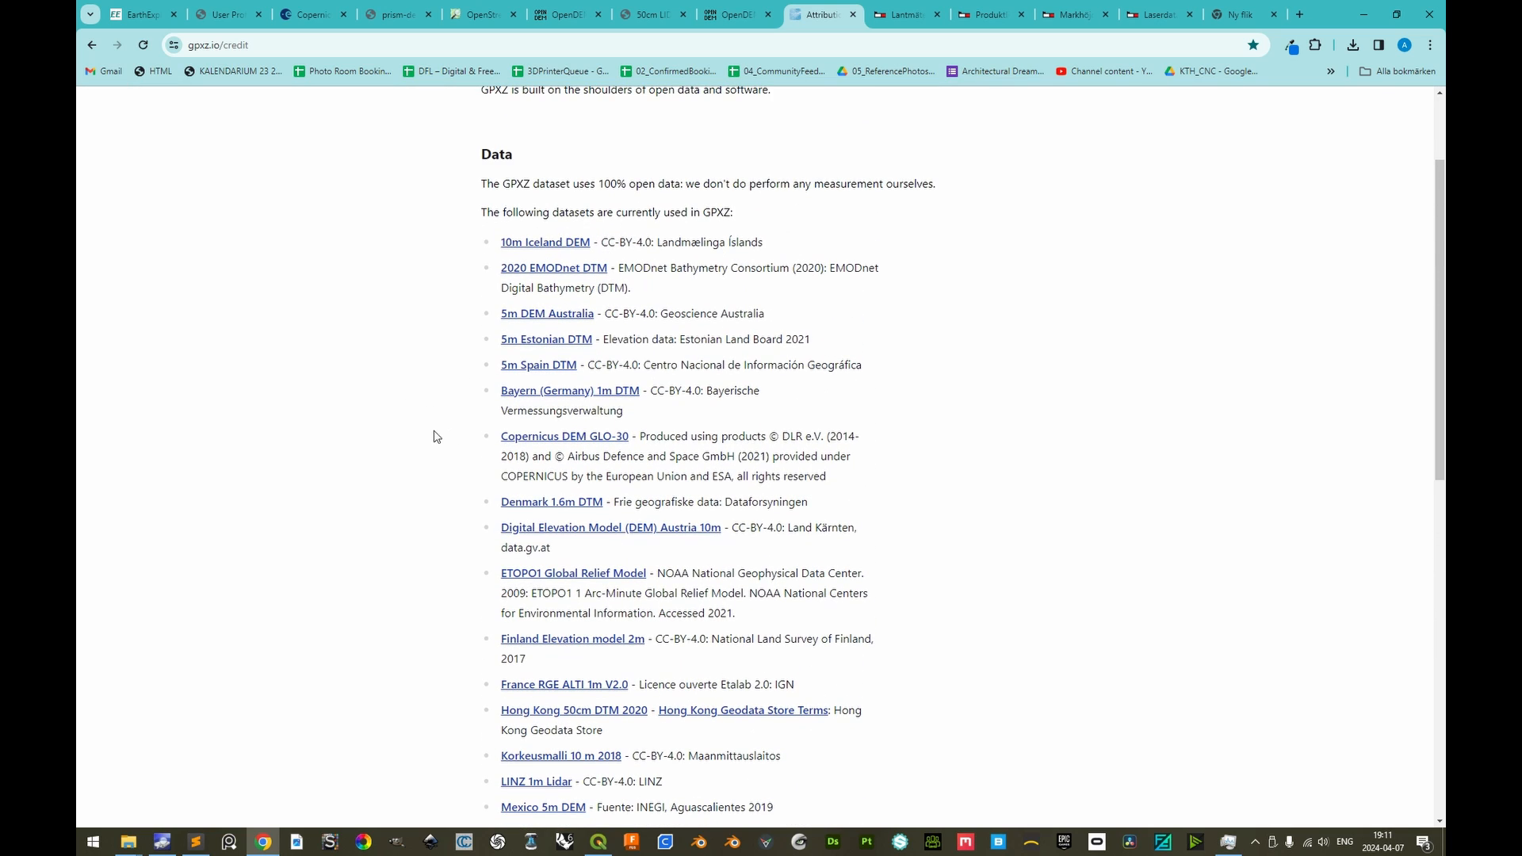
Open the Denmark 1.6m DTM source in a new tab and start the area selection for its GeoTIFF terrain download
middle_click(547, 504)
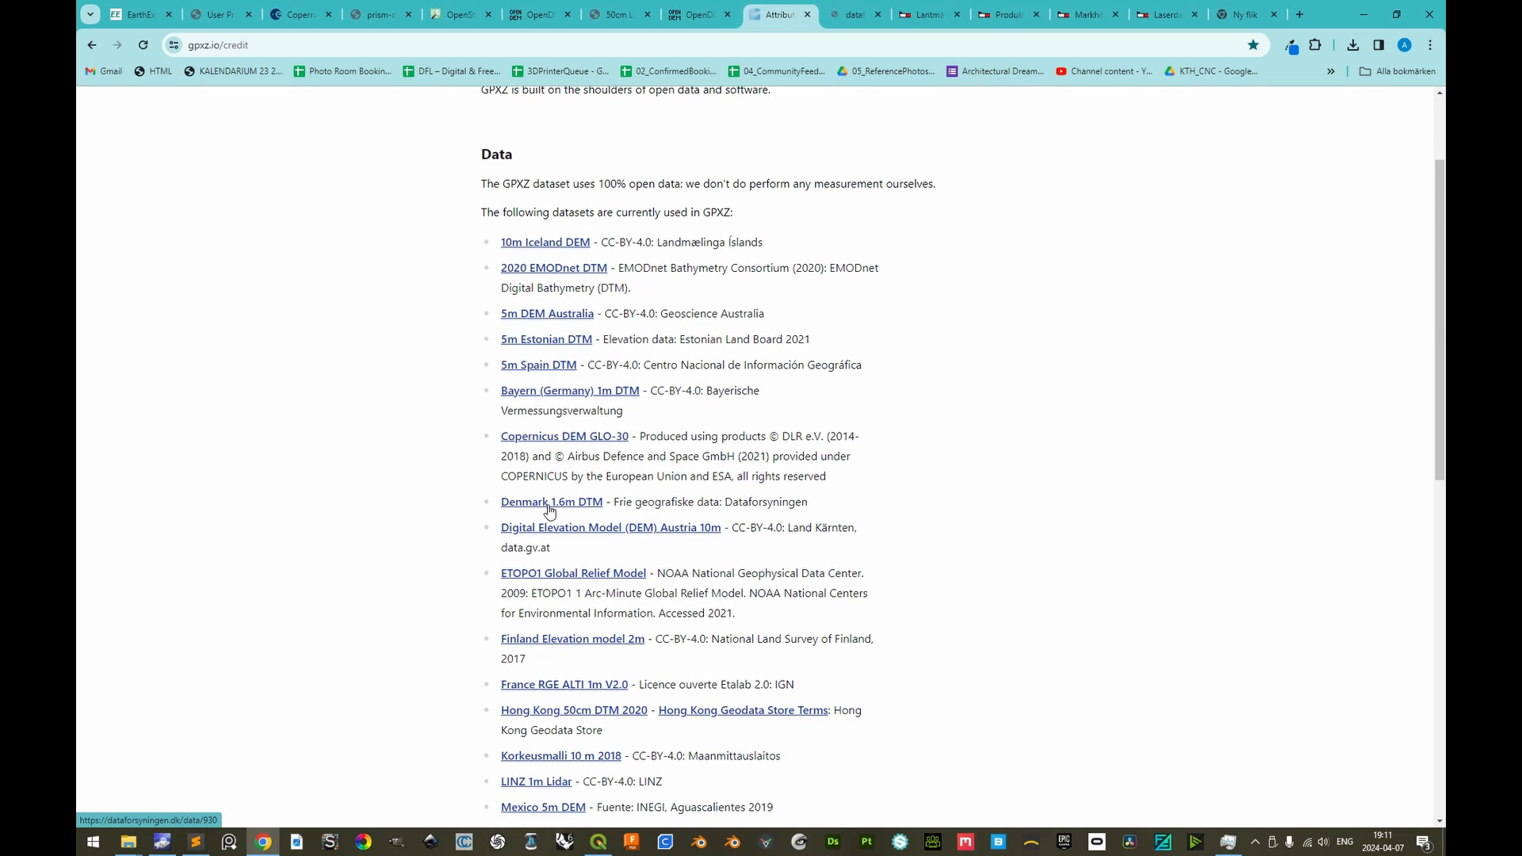
left_click(854, 11)
left_click(664, 519)
scroll(859, 595, "down", 2)
scroll(859, 594, "down", 1)
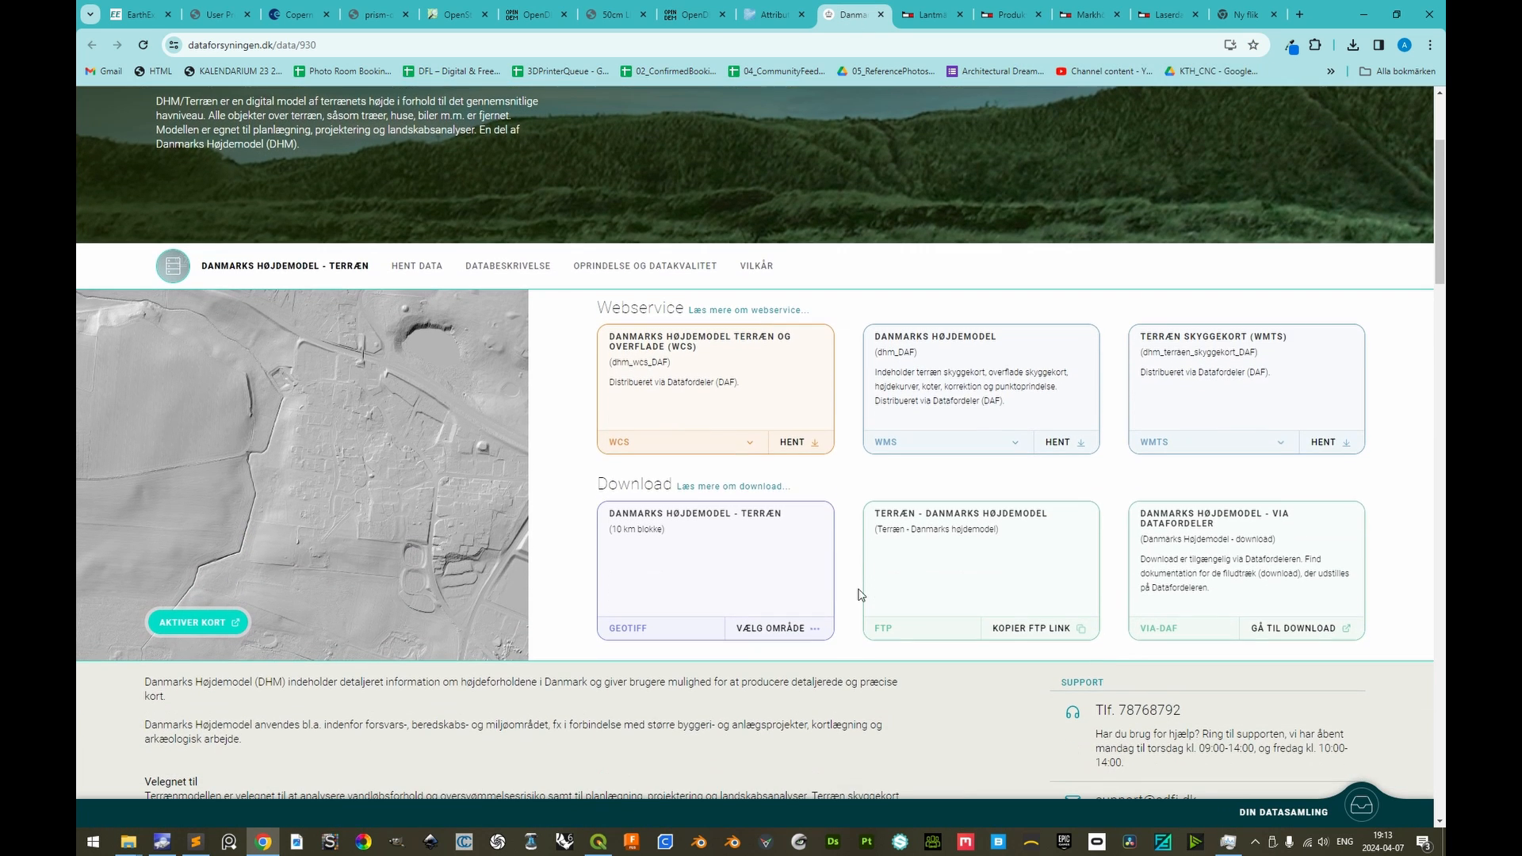
left_click(783, 633)
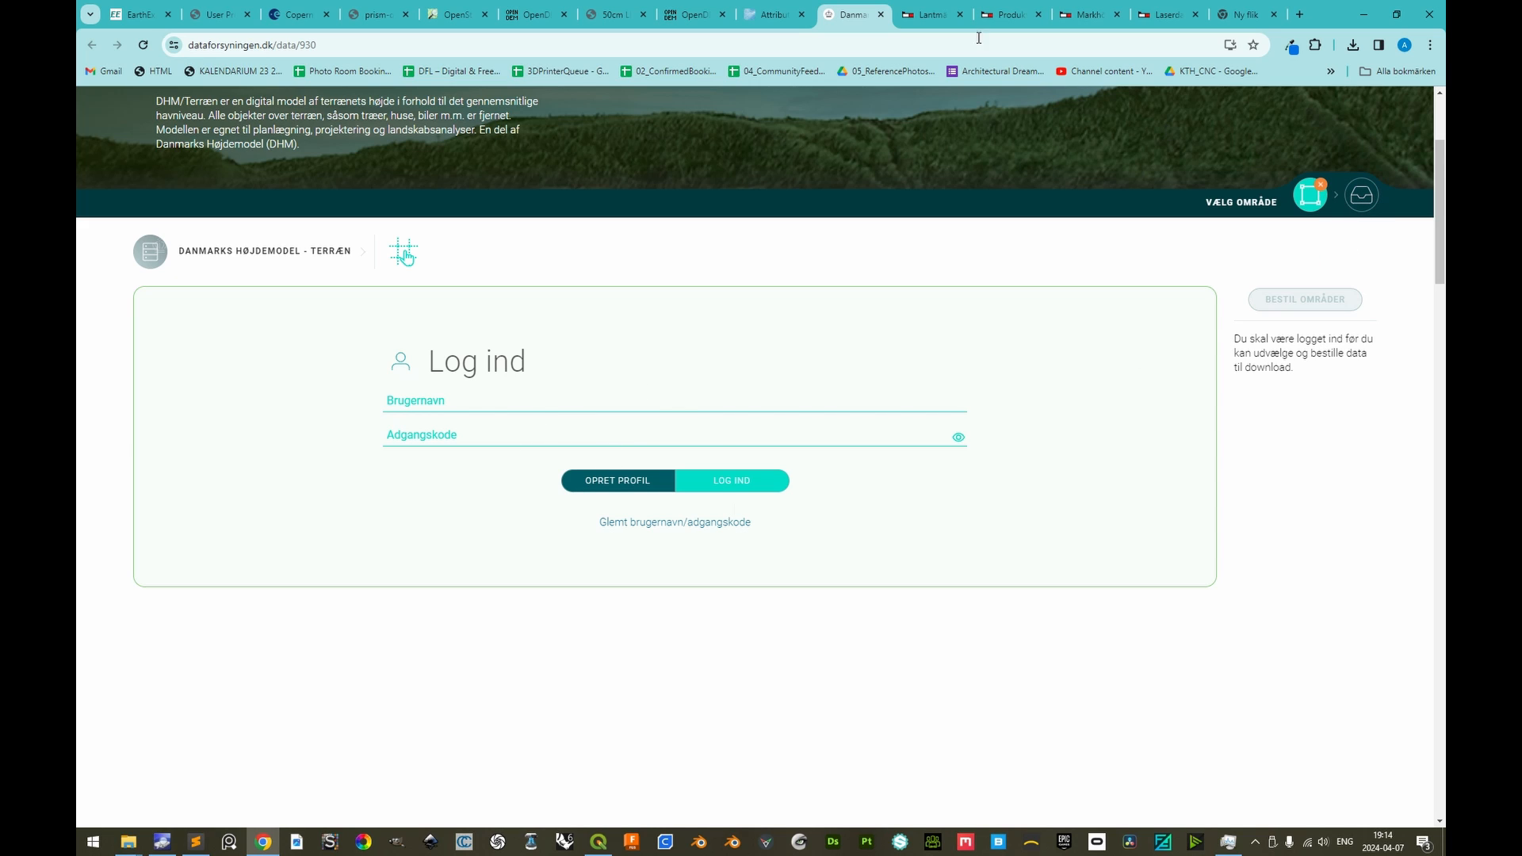
Revisit the gpxz.io dataset list and read Lantmäteriet's open data news article, highlighting the date "februari 2025"
left_click(801, 24)
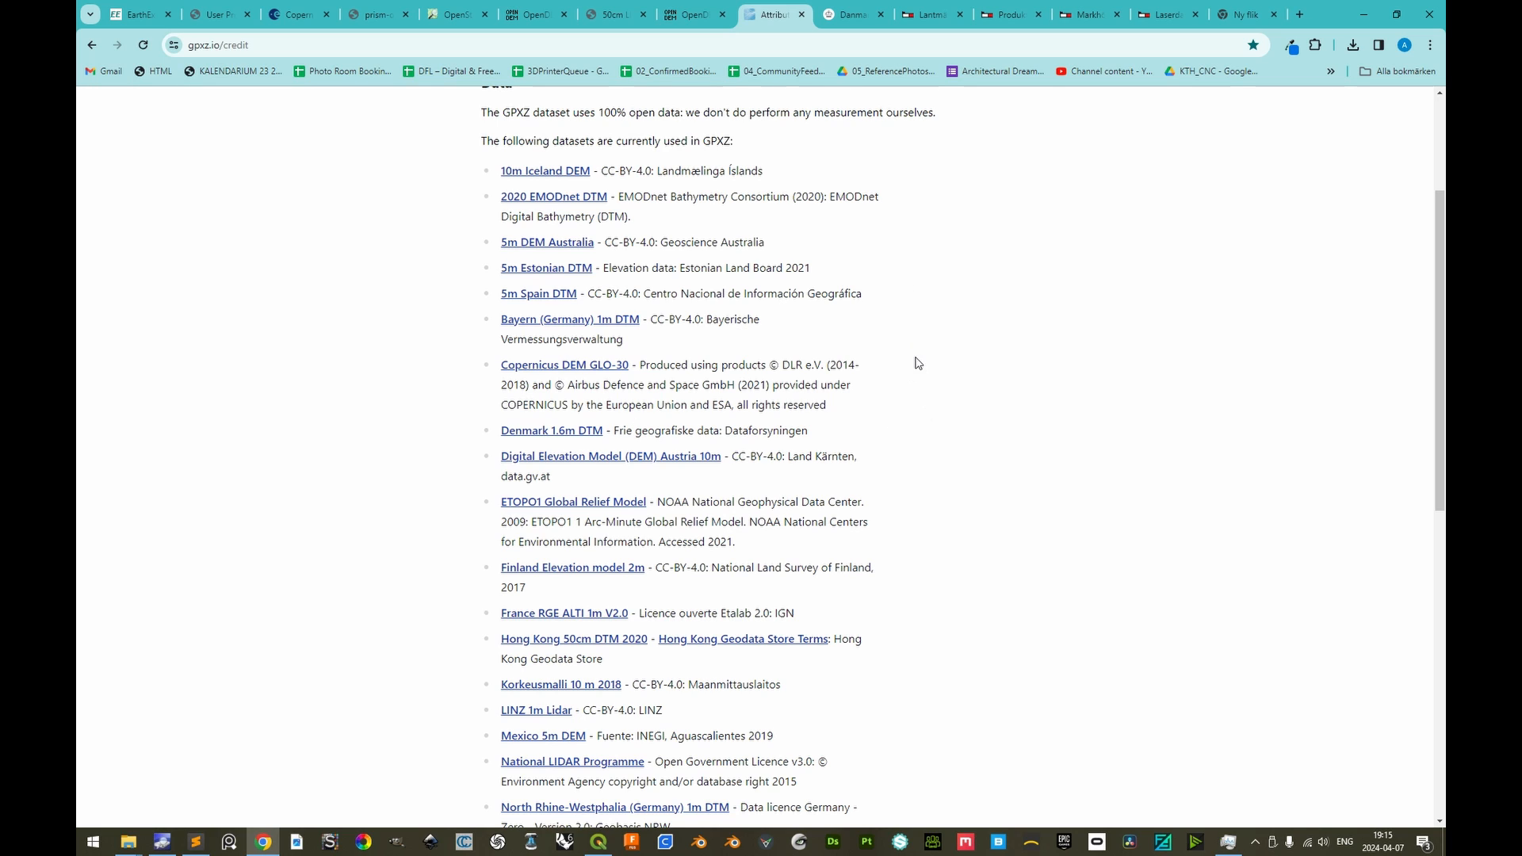
left_click(932, 13)
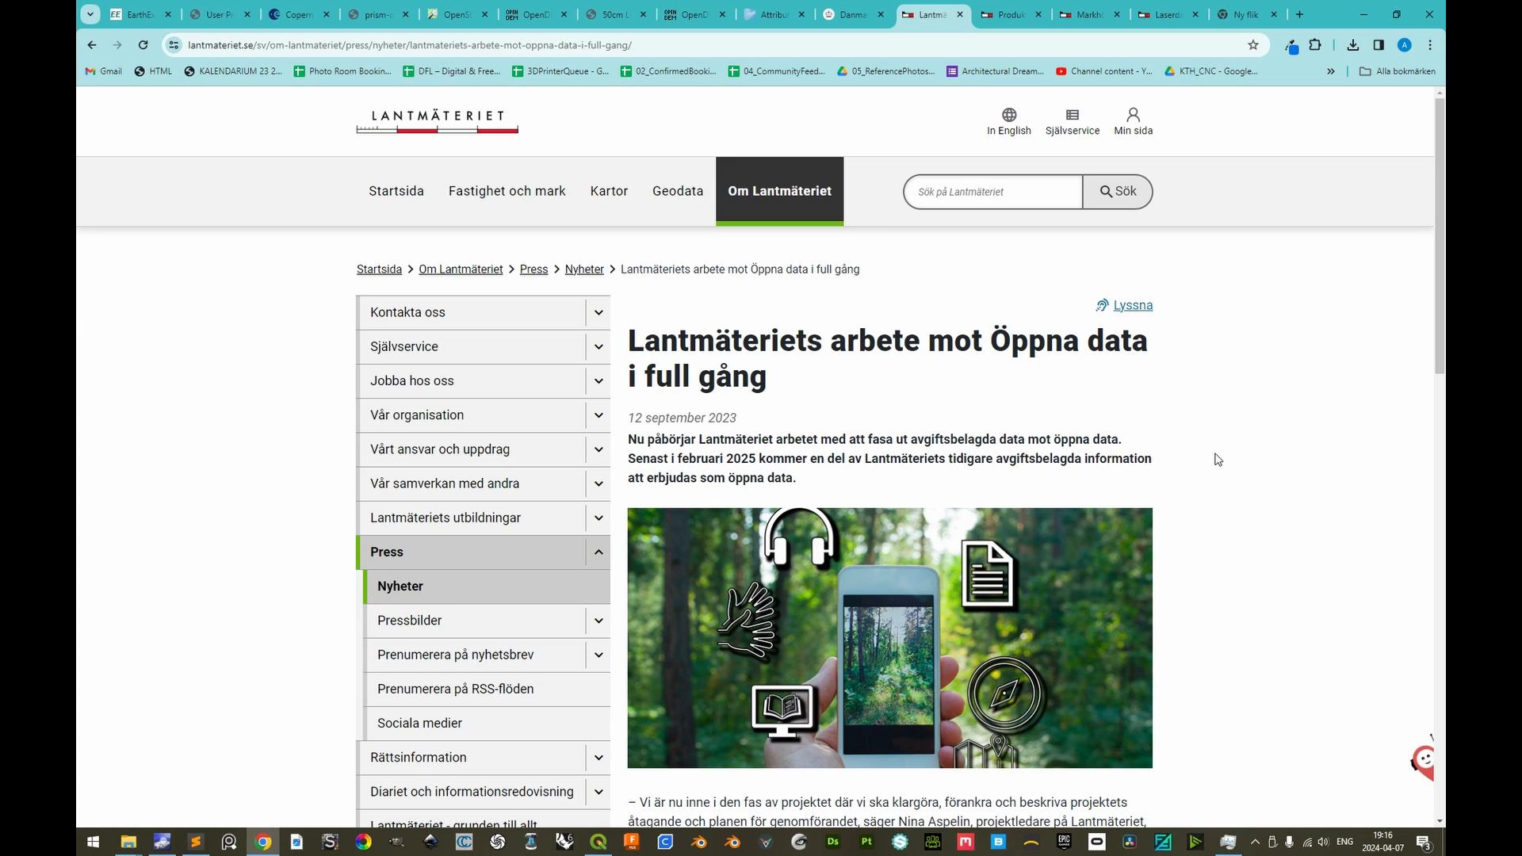
left_click_drag(760, 457, 677, 458)
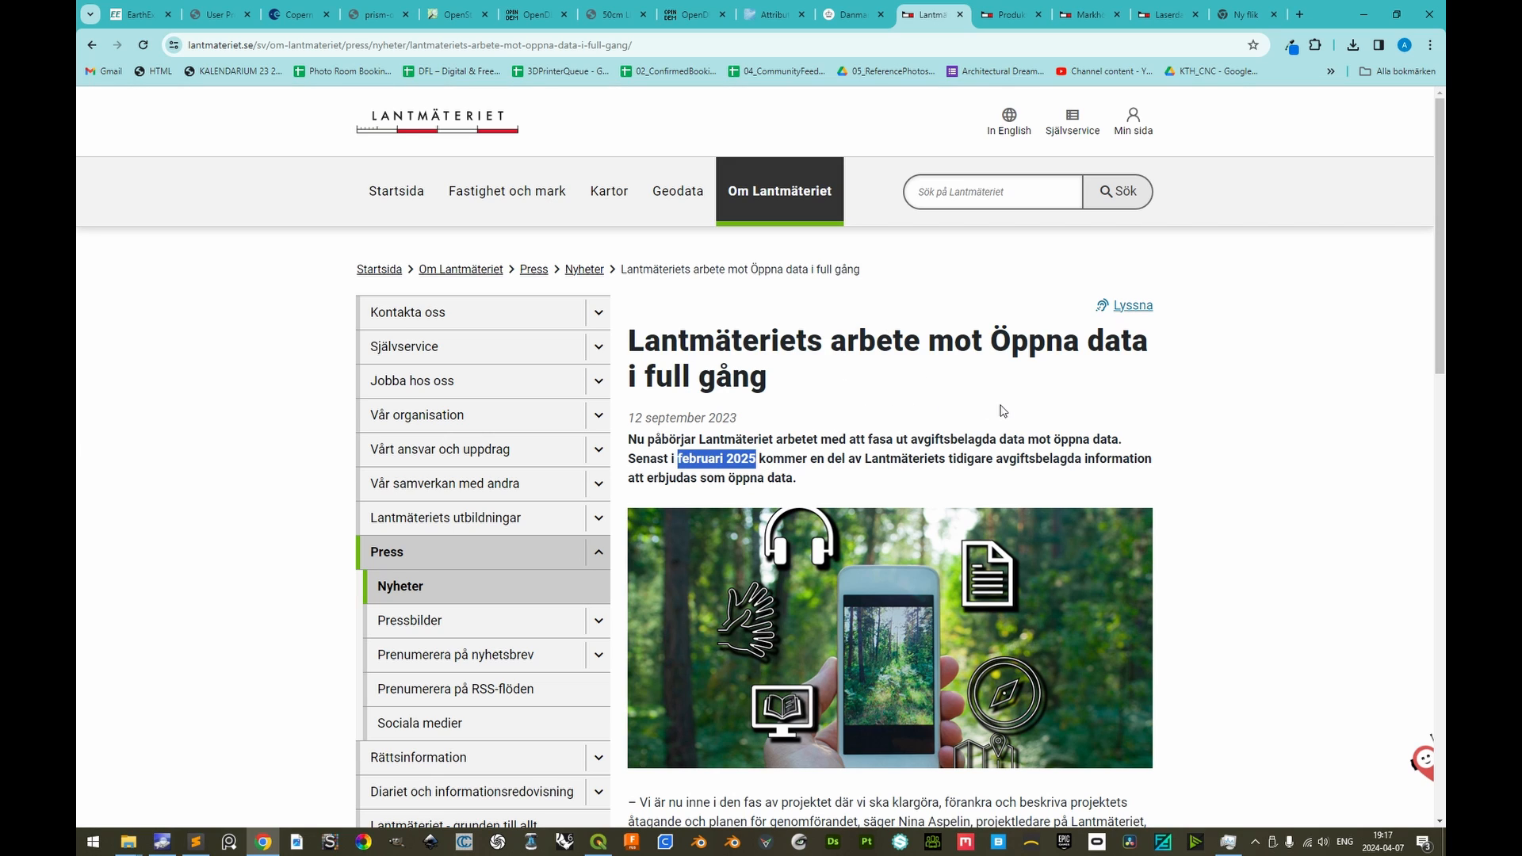
Look through Lantmäteriet's open data product list for the Laserdata Nedladdning, skog and Markhöjdmodell Nedladdning, grid 50+ products
key("ctrl+Tab")
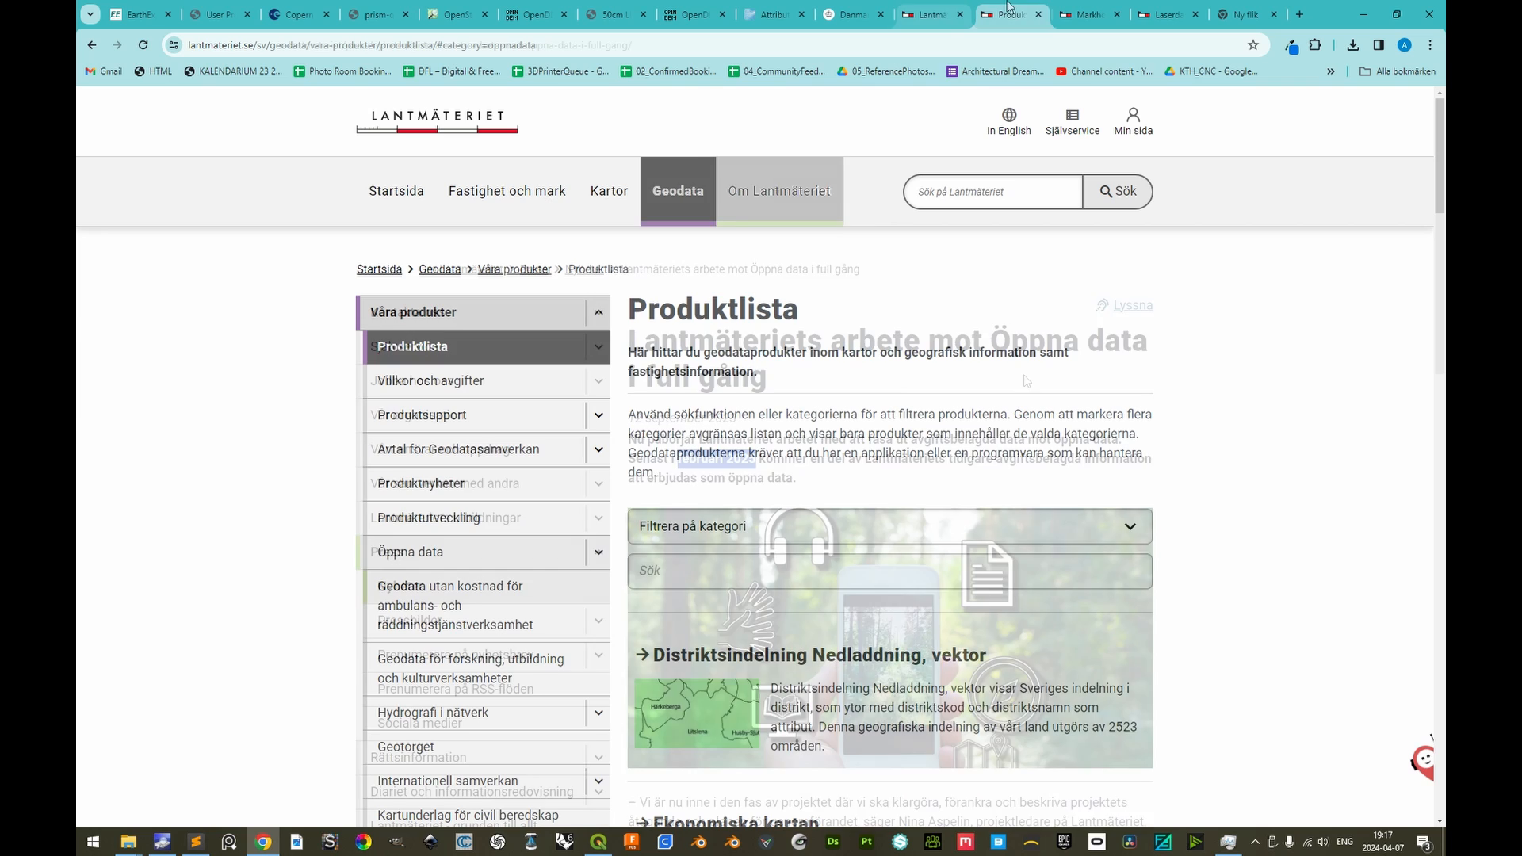
scroll(1218, 510, "down", 1)
scroll(1218, 510, "down", 1)
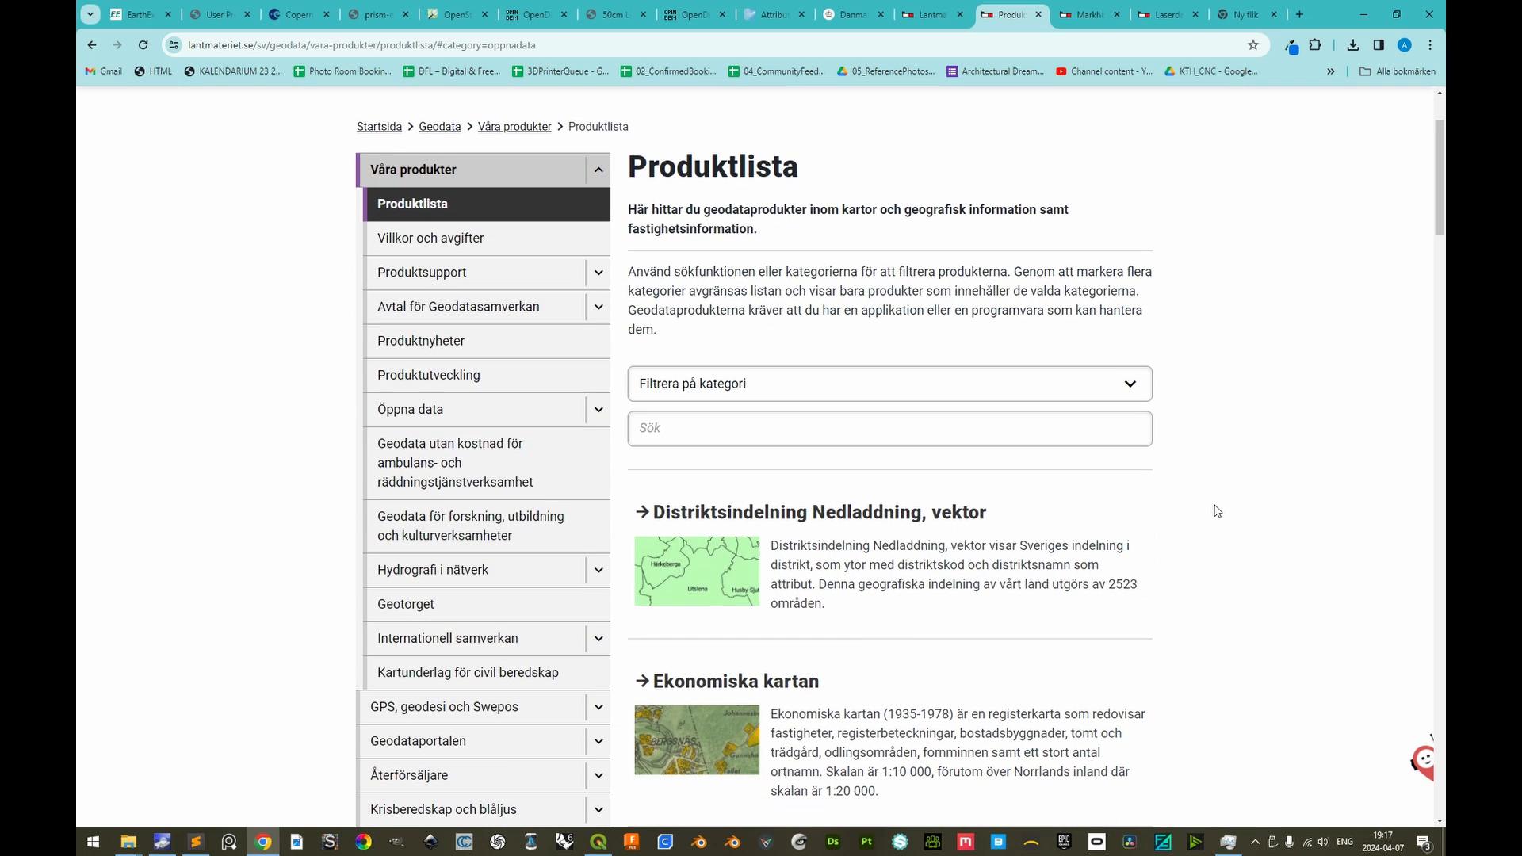
scroll(1217, 516, "down", 10)
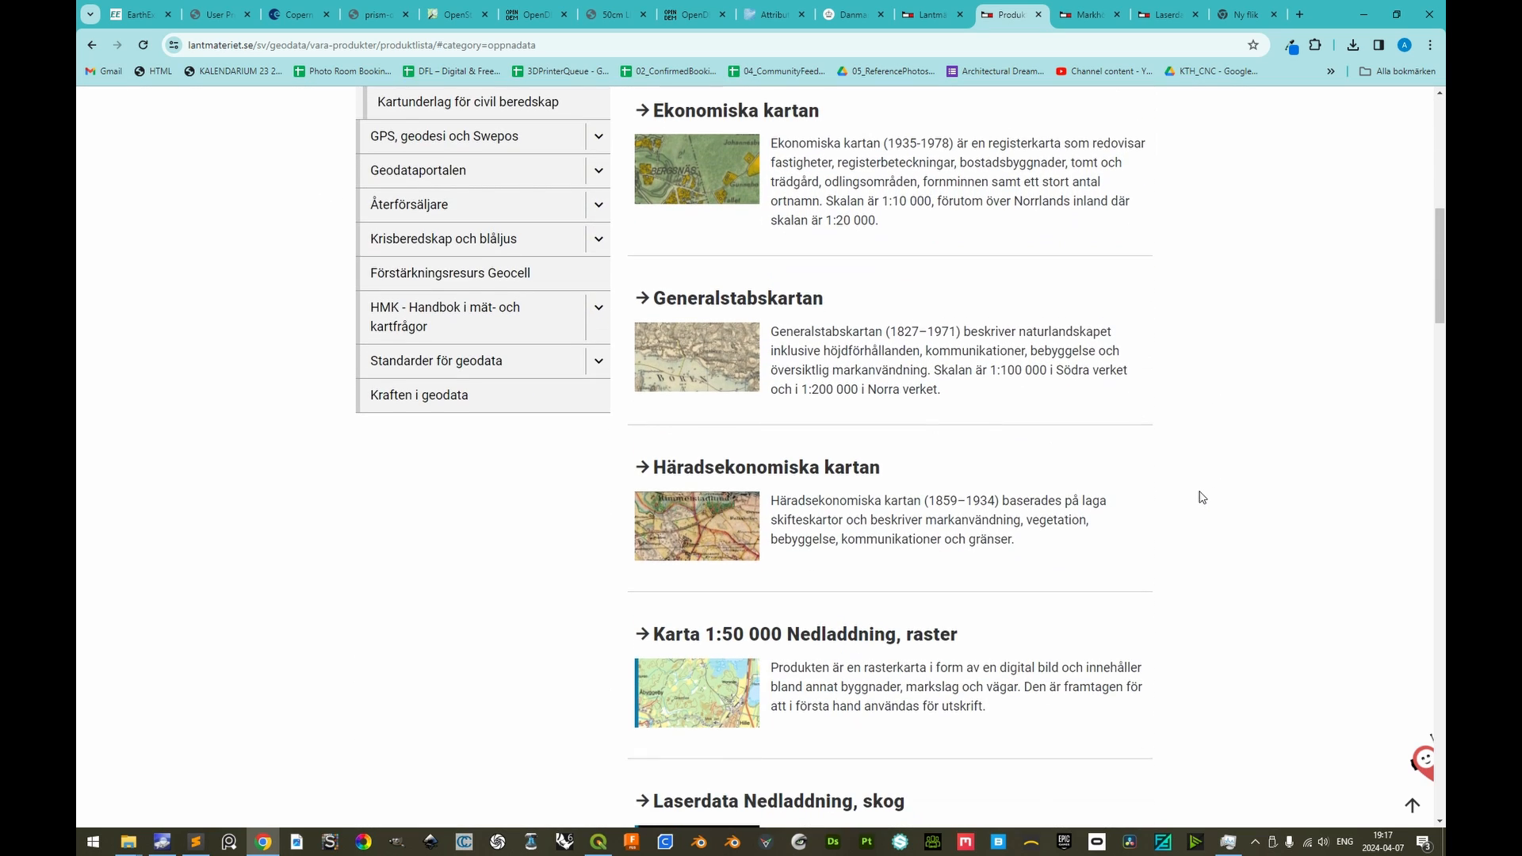
scroll(1201, 496, "down", 5)
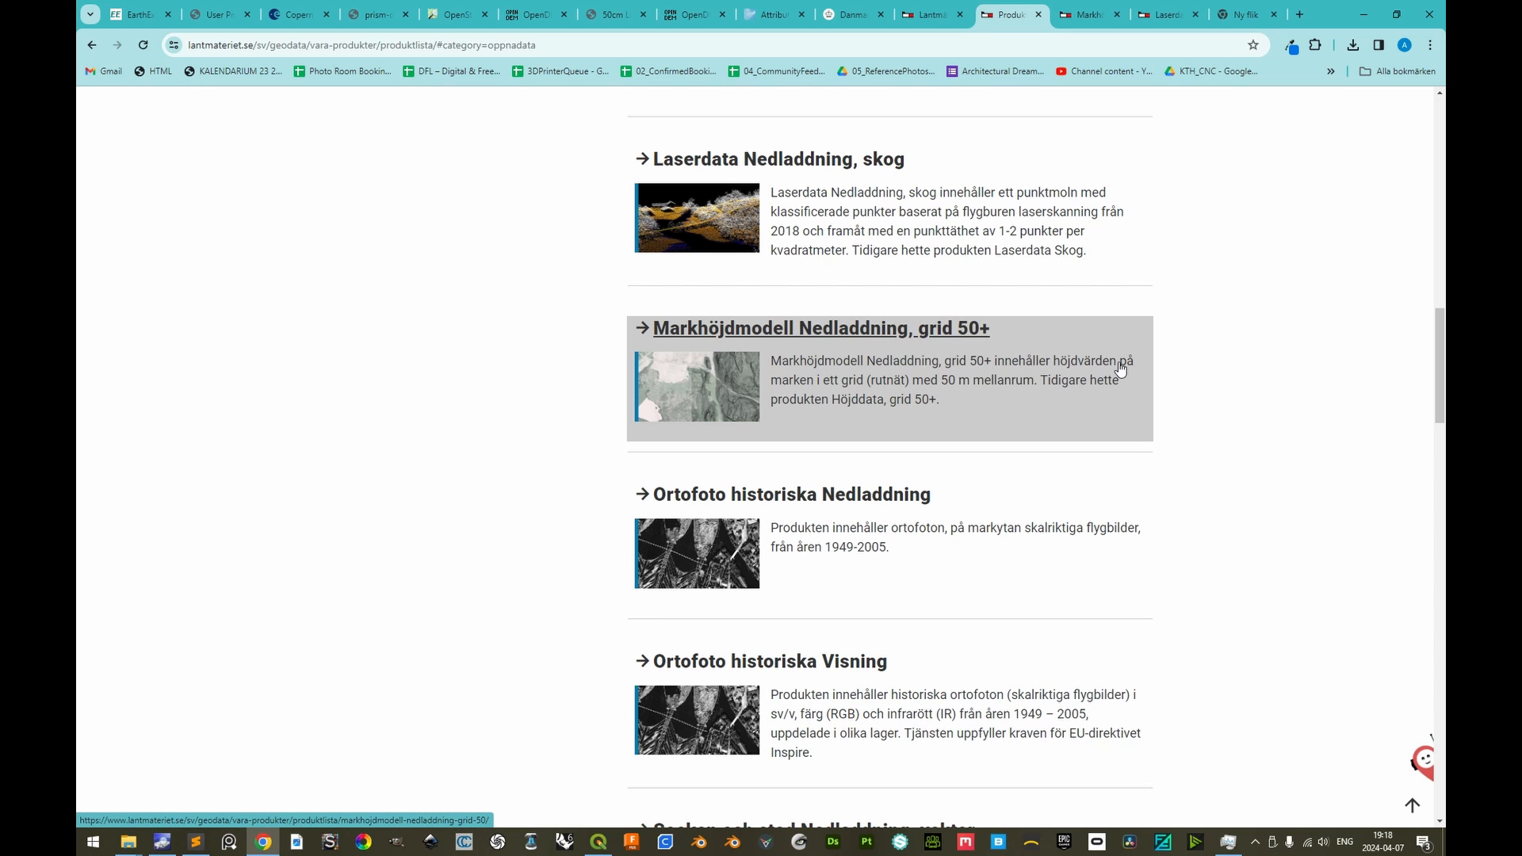
Open Geotorget from the Markhöjdmodell Nedladdning, grid 50+ product page and switch back to QGIS
left_click(1087, 15)
scroll(1070, 485, "down", 10)
scroll(1063, 476, "down", 6)
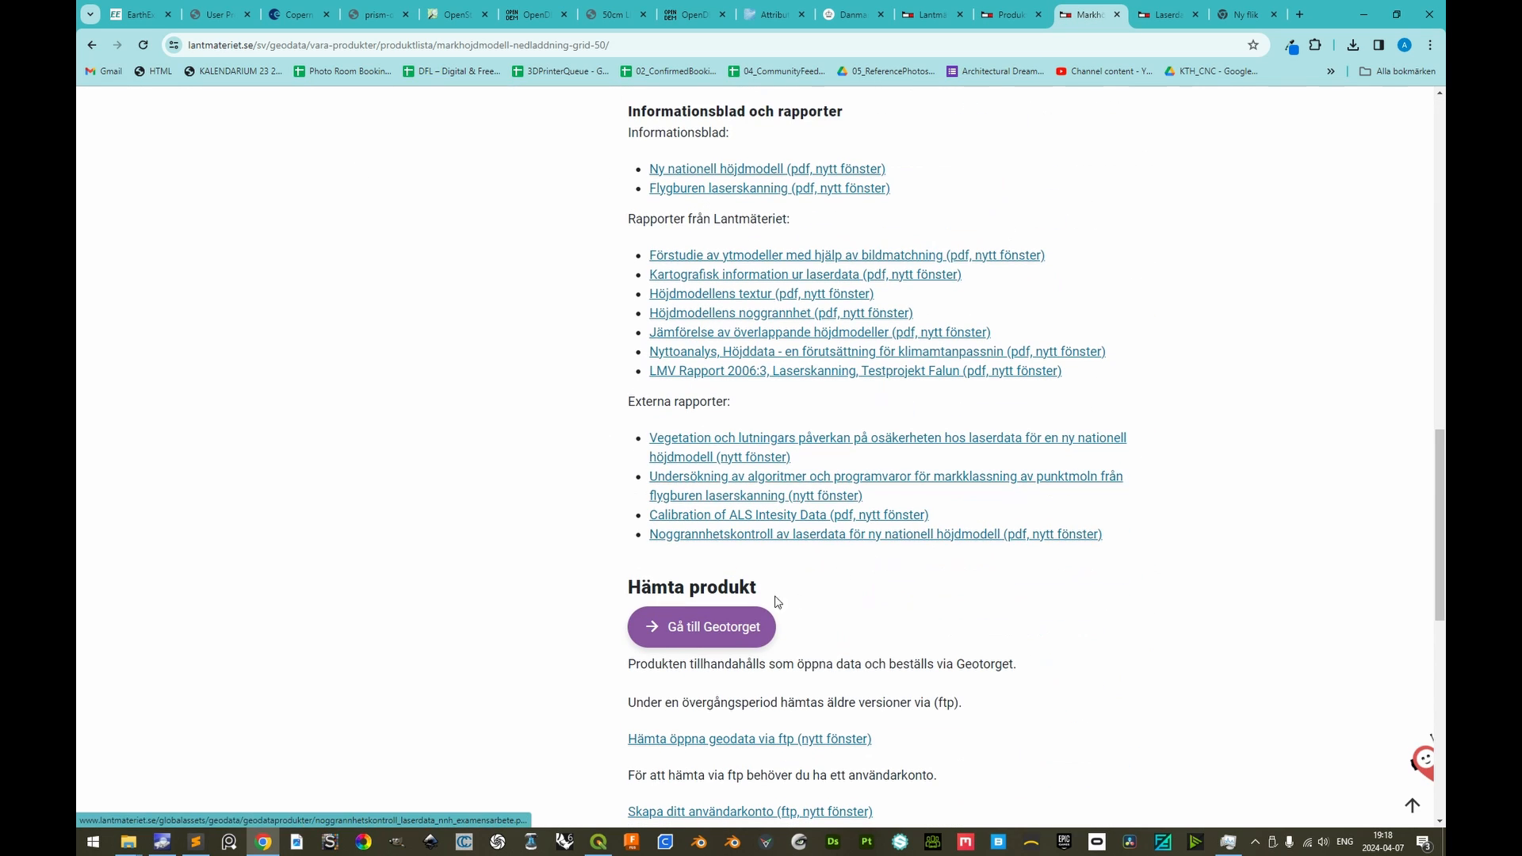
left_click(721, 627)
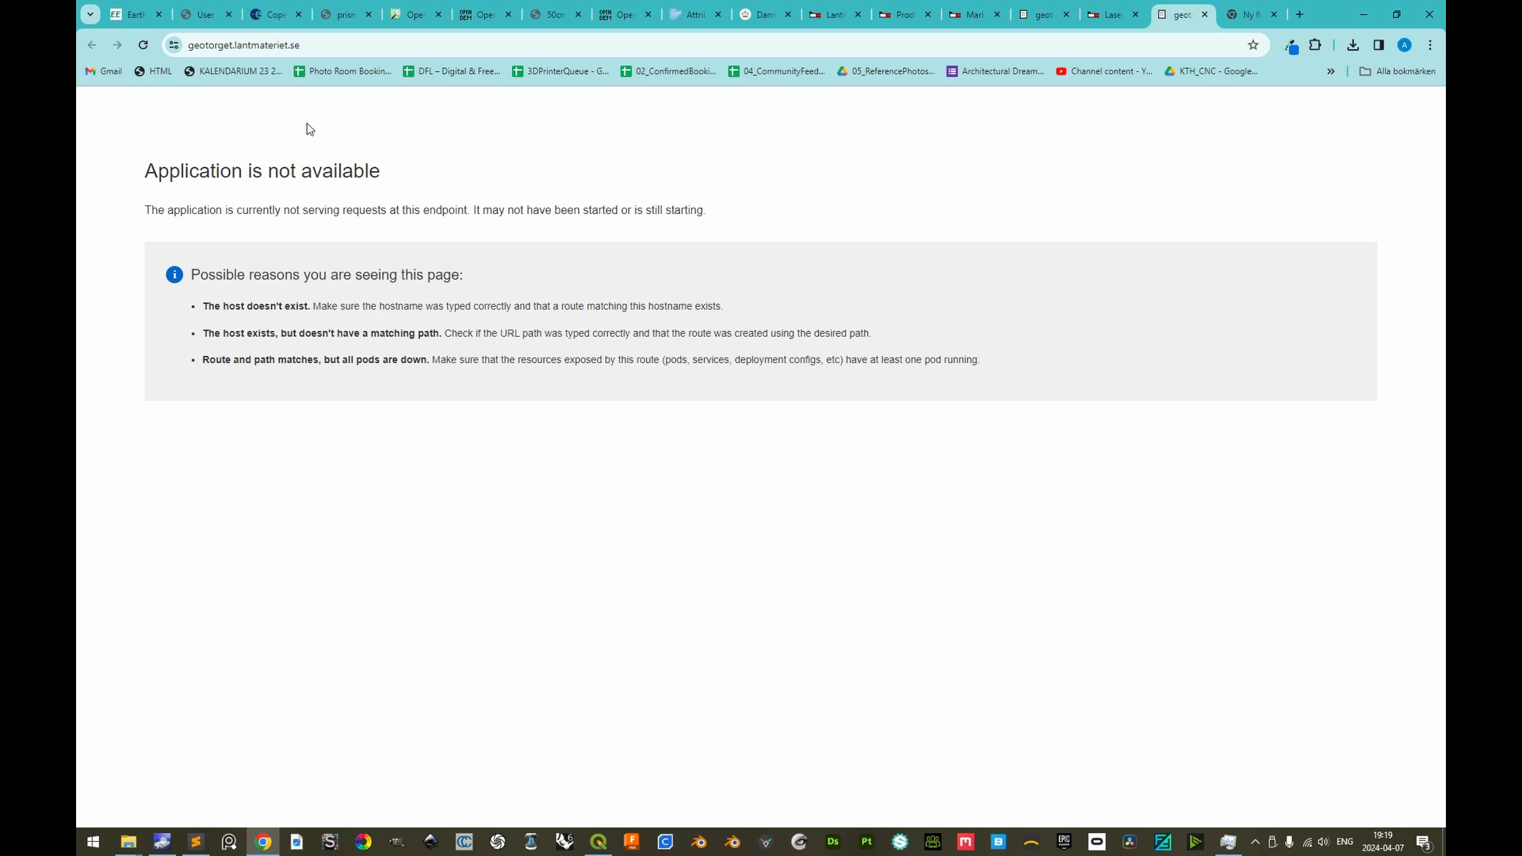
left_click(598, 842)
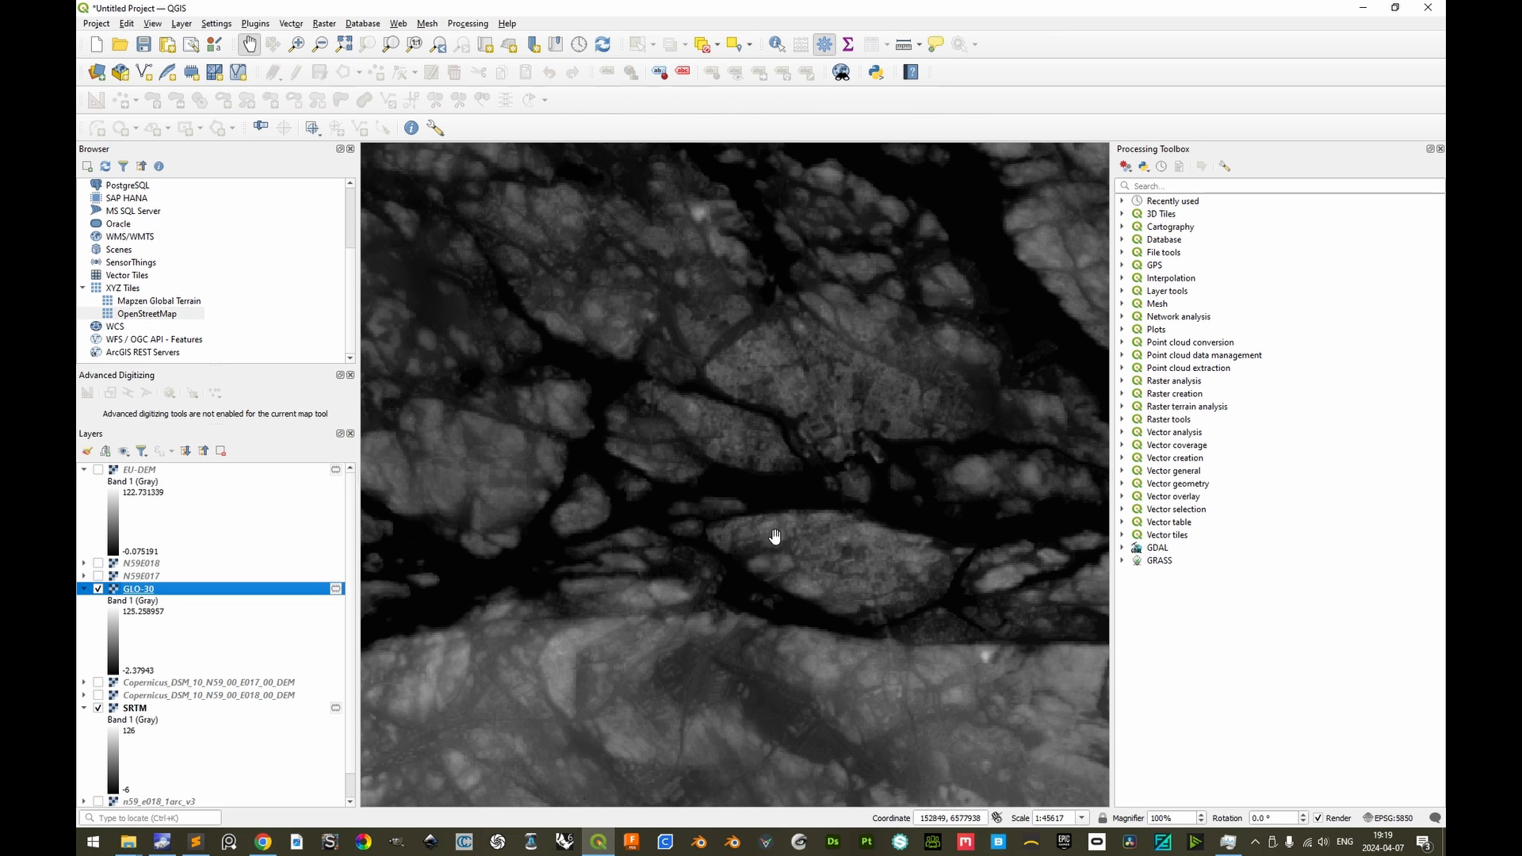